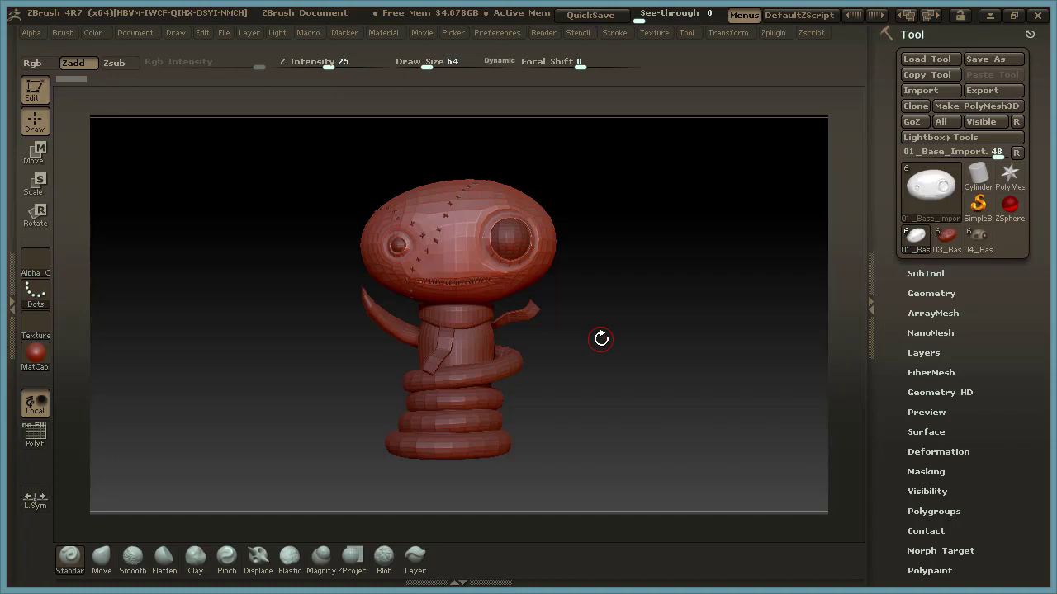
# Examine the character's ScarfBase, BodyBase and SnakeBase subtools, then make the head mesh 01_Base_Import active again.
pyautogui.moveTo(594, 314)
pyautogui.keyDown('alt'); pyautogui.mouseDown()
pyautogui.moveTo(589, 332)
pyautogui.moveTo(632, 309)
pyautogui.moveTo(627, 345)
pyautogui.moveTo(602, 325)
pyautogui.mouseUp(); pyautogui.keyUp('alt')
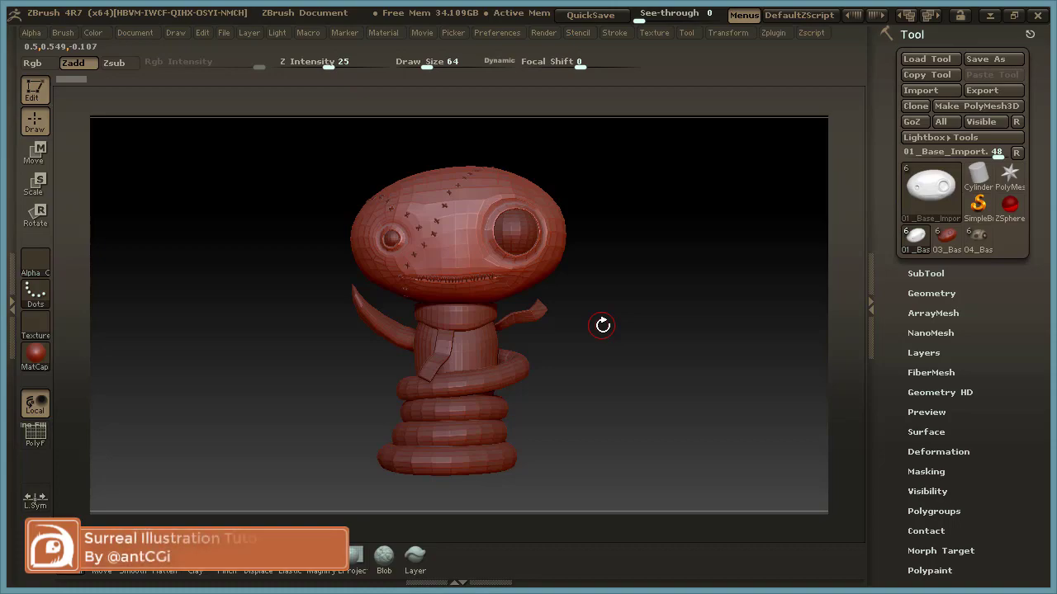
pyautogui.click(939, 276)
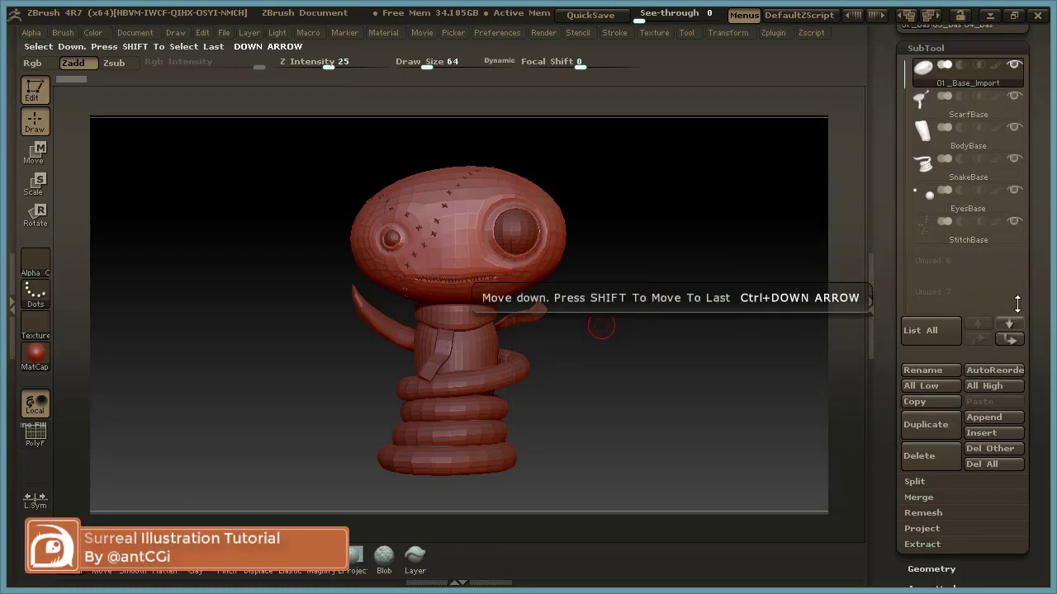
pyautogui.moveTo(1033, 257); pyautogui.dragTo(1030, 329)
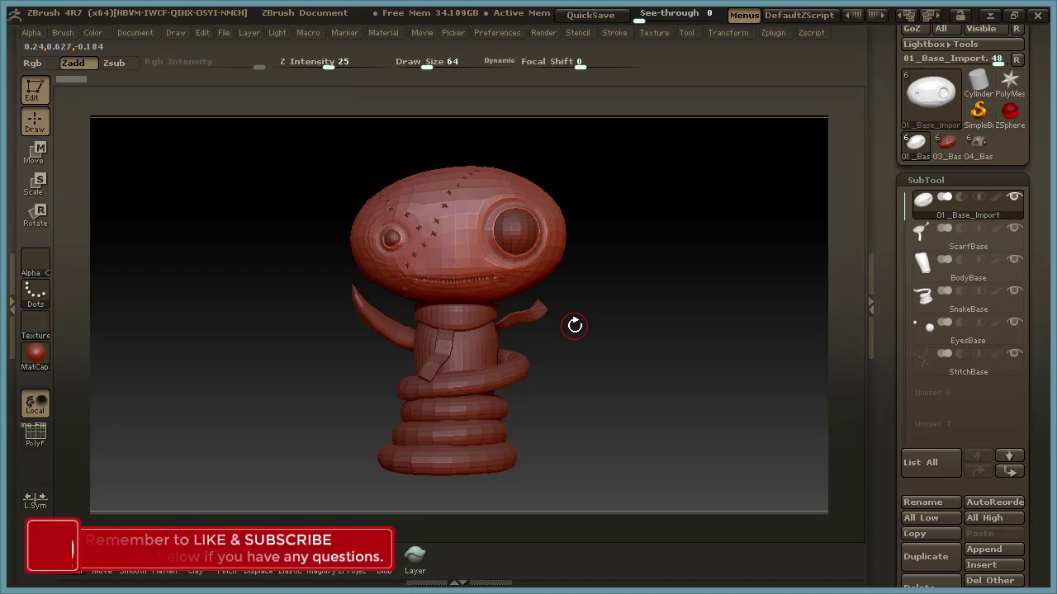
pyautogui.moveTo(971, 214)
pyautogui.click(1008, 239)
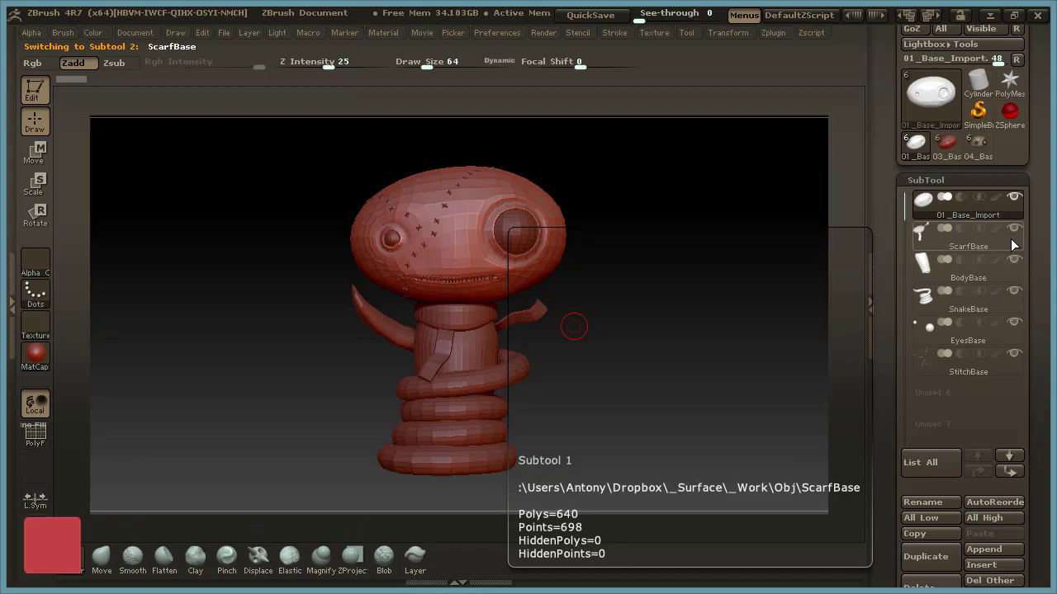
pyautogui.click(1014, 271)
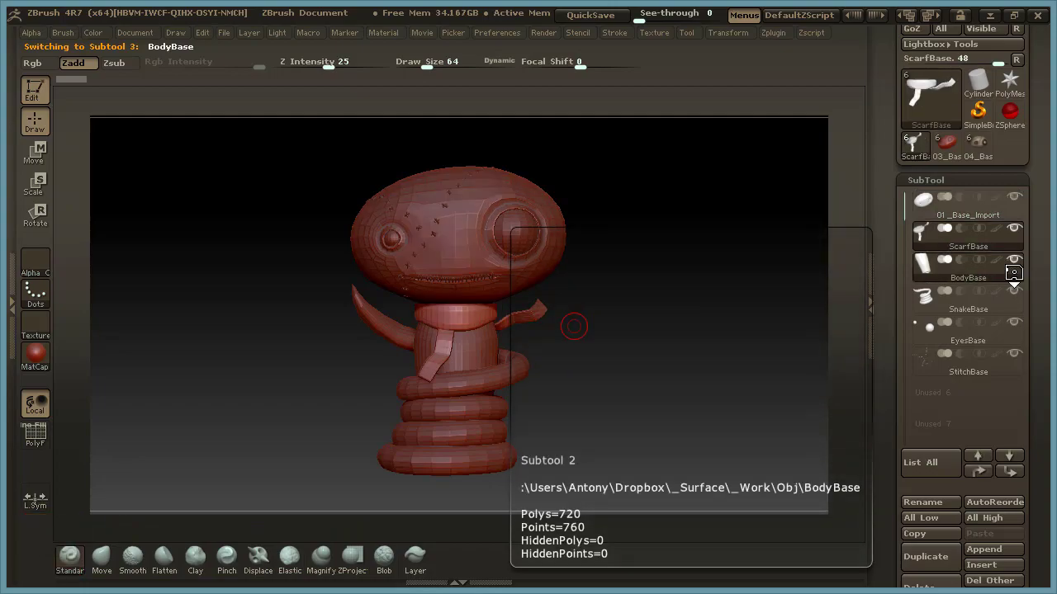
pyautogui.click(1012, 304)
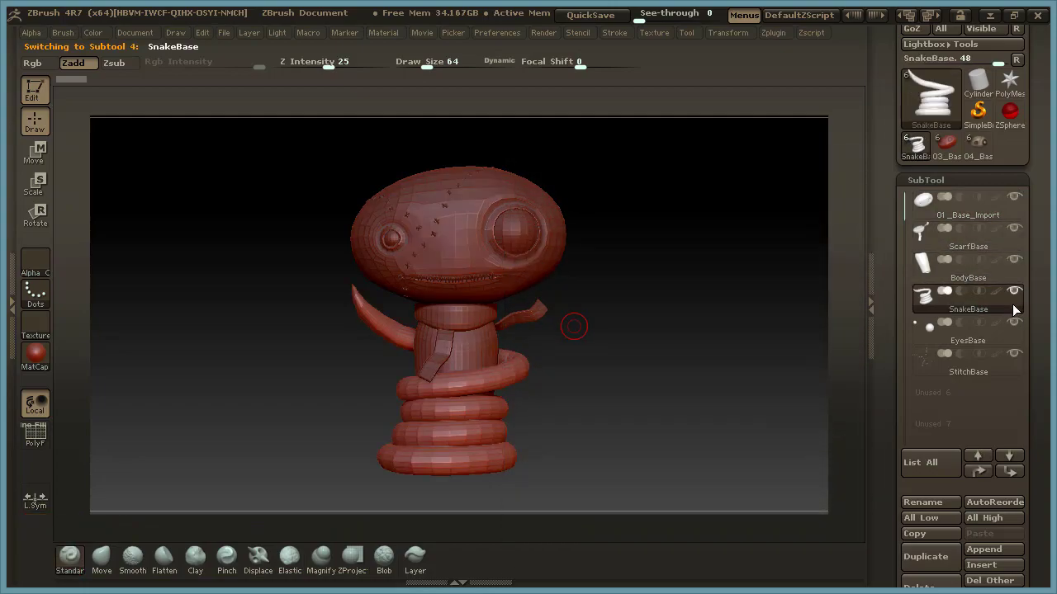
pyautogui.click(1011, 208)
pyautogui.click(977, 180)
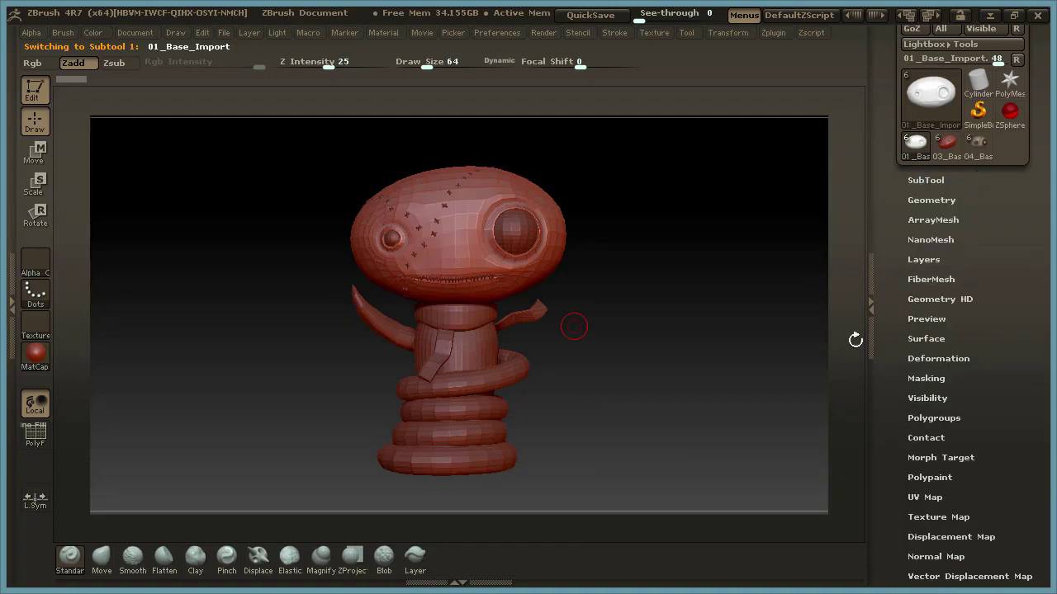
# Subdivide the head mesh up to subdivision level 3 with smoothing on.
pyautogui.moveTo(609, 345)
pyautogui.keyDown('alt'); pyautogui.mouseDown()
pyautogui.moveTo(618, 387)
pyautogui.moveTo(613, 370)
pyautogui.moveTo(710, 382)
pyautogui.moveTo(728, 391)
pyautogui.moveTo(721, 405)
pyautogui.moveTo(722, 396)
pyautogui.mouseUp(); pyautogui.keyUp('alt')
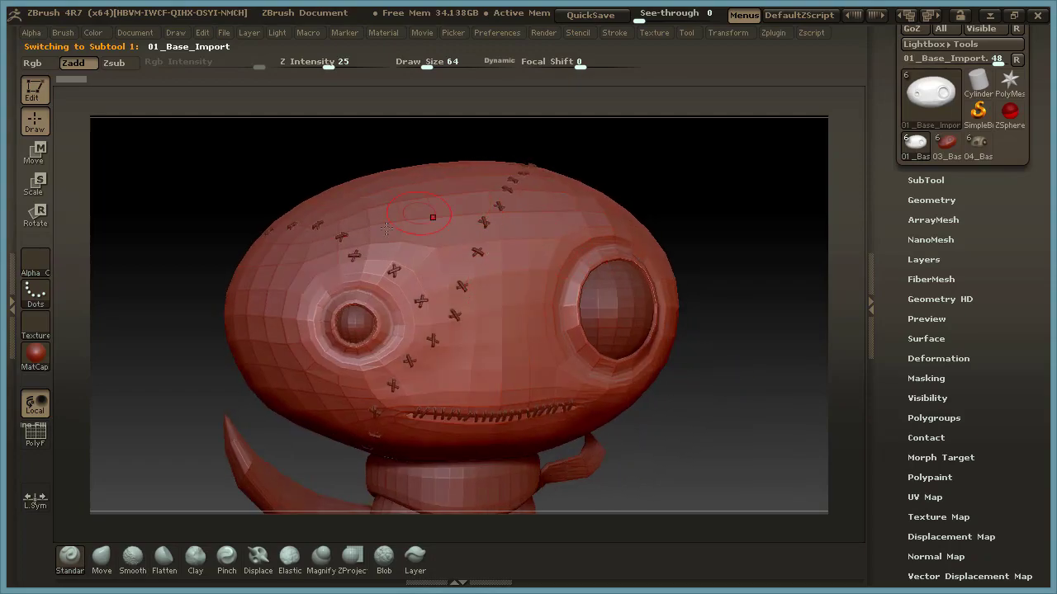
pyautogui.moveTo(726, 353); pyautogui.dragTo(729, 406)
pyautogui.click(925, 180)
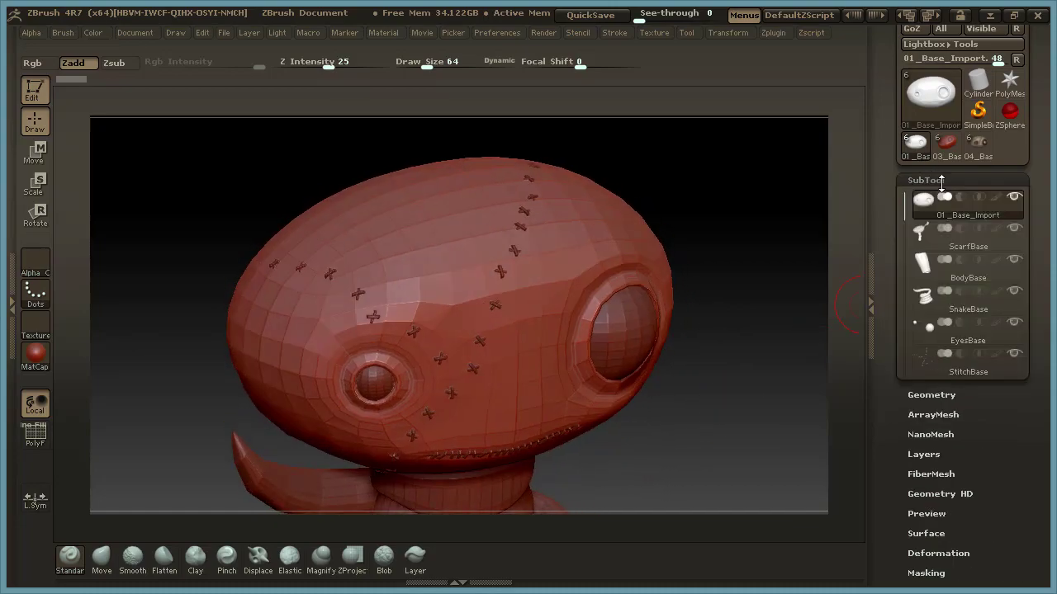
pyautogui.click(964, 50)
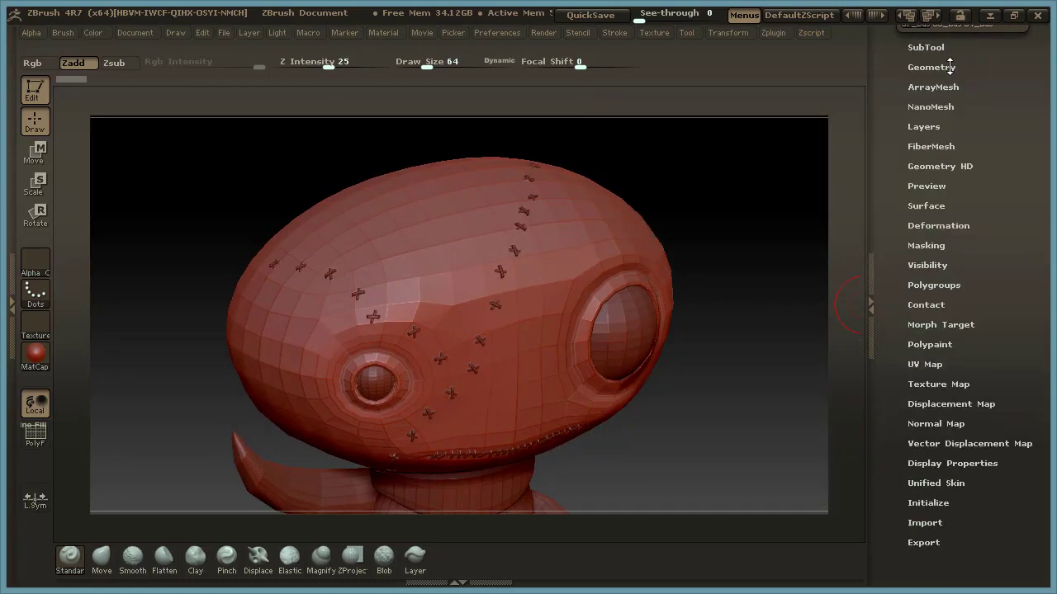
pyautogui.click(931, 69)
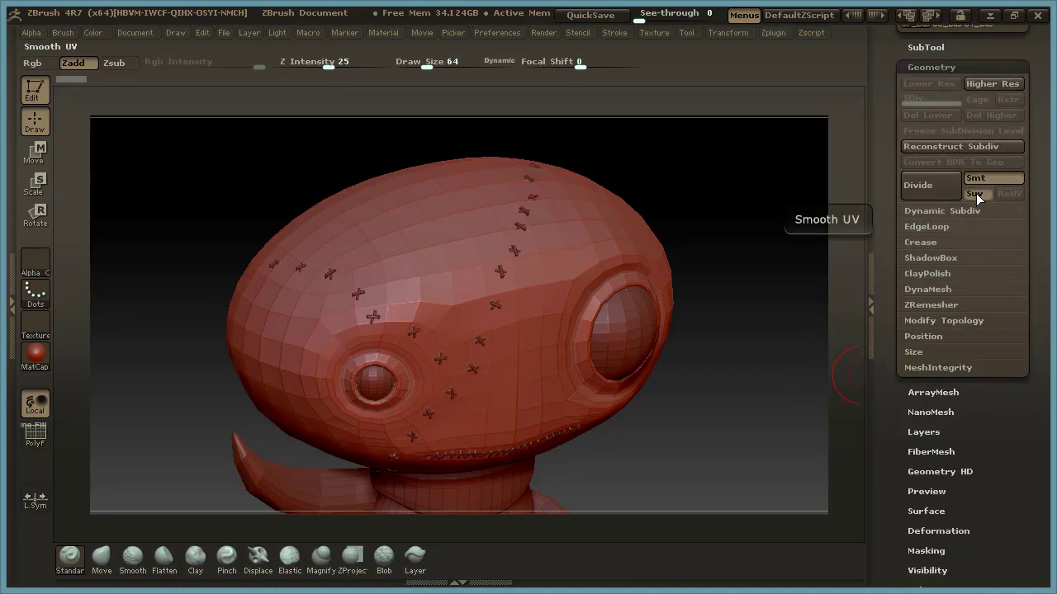
pyautogui.click(930, 185)
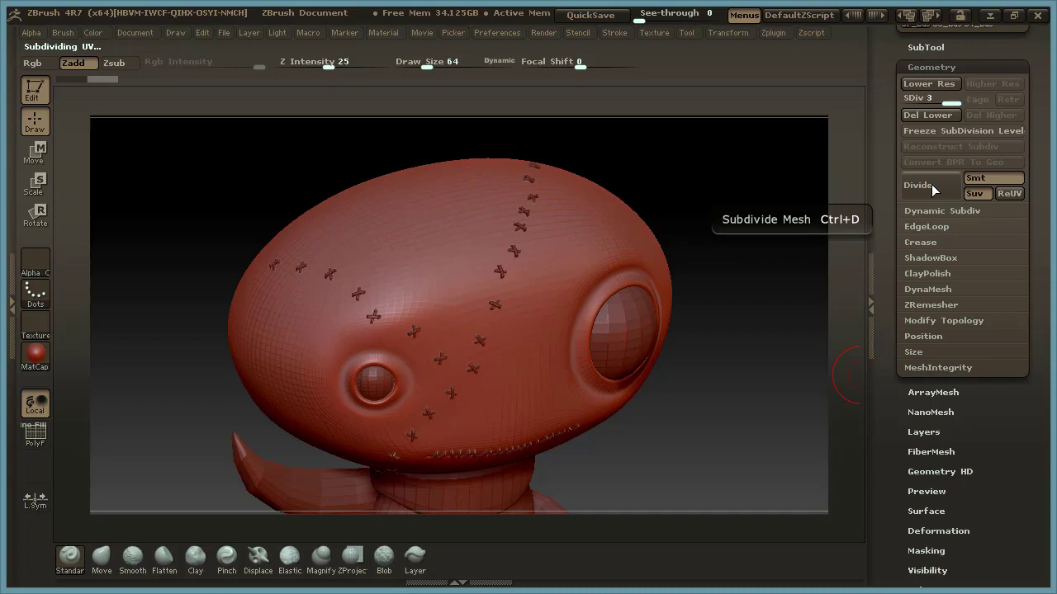
# Sculpt the raised rim around the large eye socket using the Standard brush at draw size 28.
pyautogui.moveTo(695, 405); pyautogui.dragTo(698, 396)
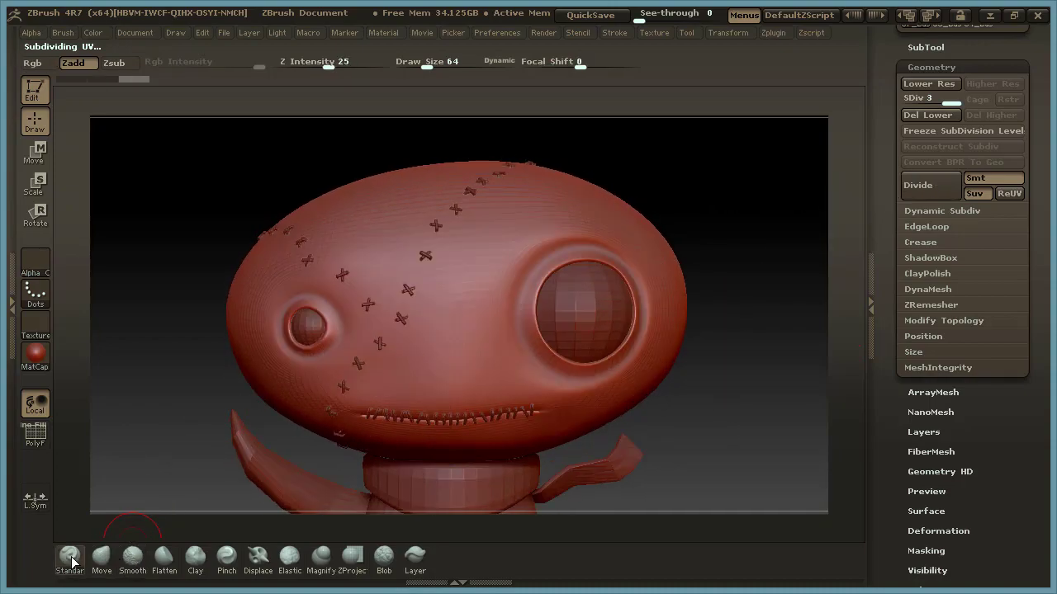
pyautogui.press('space')
pyautogui.moveTo(545, 223)
pyautogui.mouseDown()
pyautogui.moveTo(533, 226)
pyautogui.moveTo(547, 225)
pyautogui.mouseUp()
pyautogui.press('space')
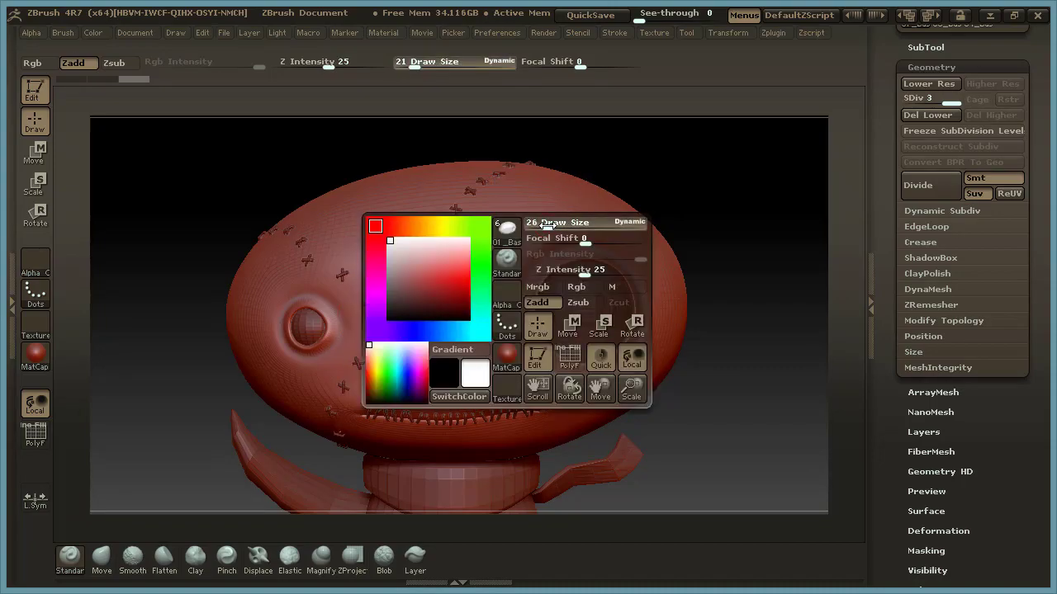
pyautogui.moveTo(760, 290)
pyautogui.mouseDown()
pyautogui.moveTo(729, 321)
pyautogui.moveTo(750, 319)
pyautogui.moveTo(760, 300)
pyautogui.mouseUp()
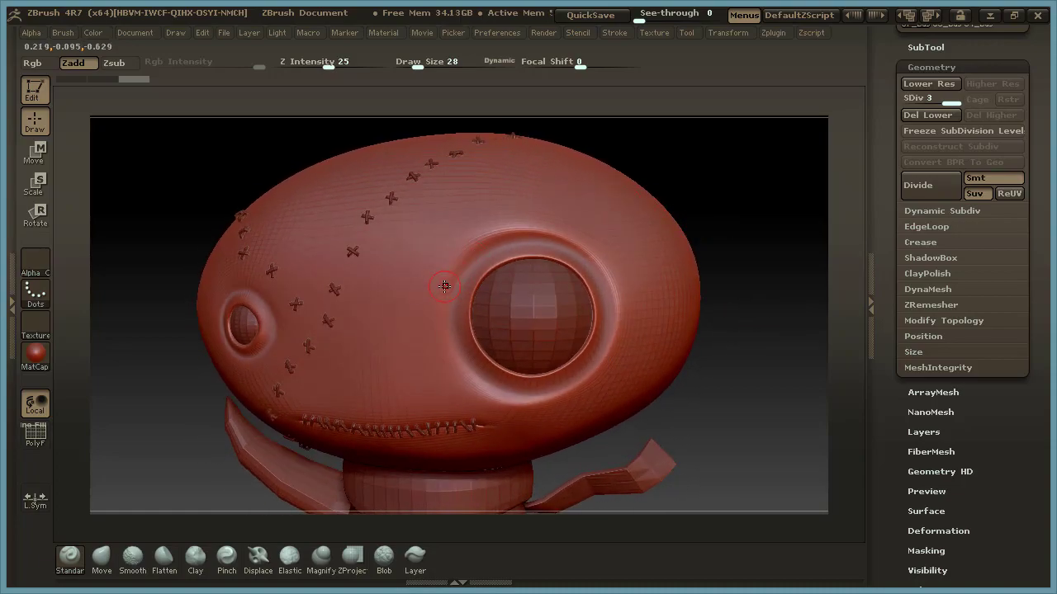
pyautogui.moveTo(483, 243)
pyautogui.mouseDown()
pyautogui.moveTo(562, 236)
pyautogui.moveTo(588, 246)
pyautogui.moveTo(618, 284)
pyautogui.mouseUp()
pyautogui.moveTo(586, 250); pyautogui.dragTo(616, 317)
pyautogui.moveTo(749, 273); pyautogui.dragTo(769, 273)
pyautogui.moveTo(454, 308); pyautogui.dragTo(456, 339)
pyautogui.moveTo(456, 275); pyautogui.dragTo(454, 293)
pyautogui.moveTo(469, 252)
pyautogui.mouseDown()
pyautogui.moveTo(477, 249)
pyautogui.moveTo(462, 255)
pyautogui.mouseUp()
# Sculpt soft skin folds above and on the outer side of the large eye, then smooth them.
pyautogui.moveTo(768, 273)
pyautogui.mouseDown()
pyautogui.moveTo(731, 276)
pyautogui.moveTo(622, 250)
pyautogui.moveTo(643, 282)
pyautogui.moveTo(629, 386)
pyautogui.moveTo(640, 329)
pyautogui.mouseUp()
pyautogui.keyDown('shift'); pyautogui.moveTo(638, 254); pyautogui.dragTo(551, 208); pyautogui.keyUp('shift')
pyautogui.moveTo(748, 161)
pyautogui.mouseDown()
pyautogui.moveTo(618, 201)
pyautogui.moveTo(632, 238)
pyautogui.mouseUp()
pyautogui.moveTo(733, 217); pyautogui.dragTo(818, 208)
pyautogui.moveTo(642, 230)
pyautogui.keyDown('shift'); pyautogui.mouseDown()
pyautogui.moveTo(518, 200)
pyautogui.moveTo(608, 200)
pyautogui.moveTo(680, 291)
pyautogui.mouseUp(); pyautogui.keyUp('shift')
pyautogui.keyDown('shift'); pyautogui.moveTo(667, 254); pyautogui.dragTo(652, 245); pyautogui.keyUp('shift')
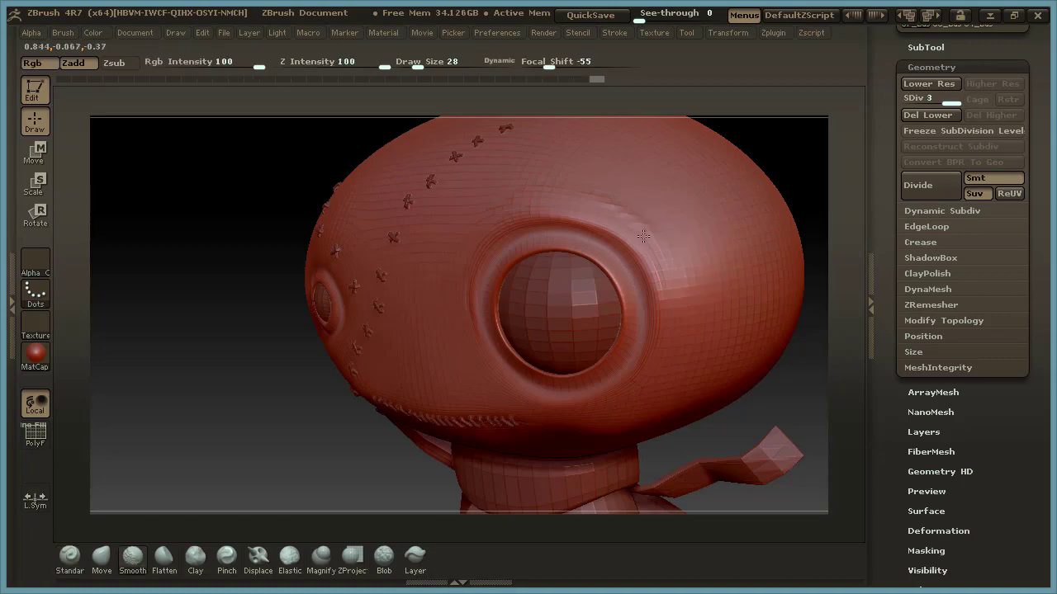
pyautogui.keyDown('shift'); pyautogui.moveTo(592, 196); pyautogui.dragTo(596, 197); pyautogui.keyUp('shift')
pyautogui.moveTo(785, 154); pyautogui.dragTo(790, 147)
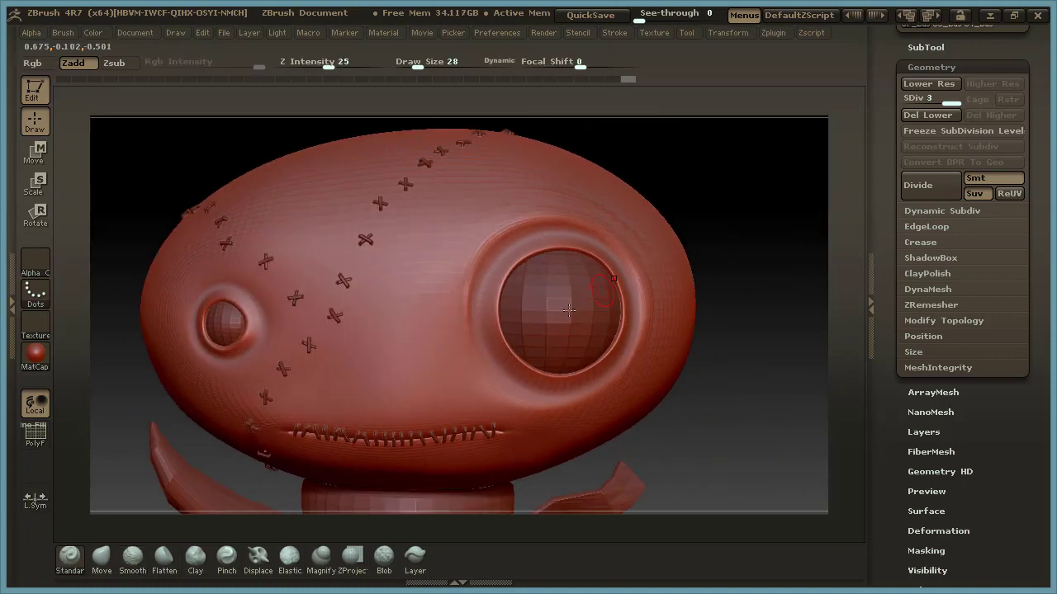
# Shape the rim below and along the inner side of the large eye socket and smooth the strokes.
pyautogui.moveTo(547, 401); pyautogui.dragTo(592, 401)
pyautogui.moveTo(482, 317); pyautogui.dragTo(485, 300)
pyautogui.moveTo(520, 244); pyautogui.dragTo(544, 238)
pyautogui.moveTo(483, 314)
pyautogui.mouseDown()
pyautogui.moveTo(490, 336)
pyautogui.moveTo(497, 260)
pyautogui.moveTo(486, 290)
pyautogui.mouseUp()
pyautogui.keyDown('shift'); pyautogui.moveTo(493, 364); pyautogui.dragTo(468, 322); pyautogui.keyUp('shift')
pyautogui.keyDown('shift'); pyautogui.moveTo(497, 385); pyautogui.dragTo(534, 224); pyautogui.keyUp('shift')
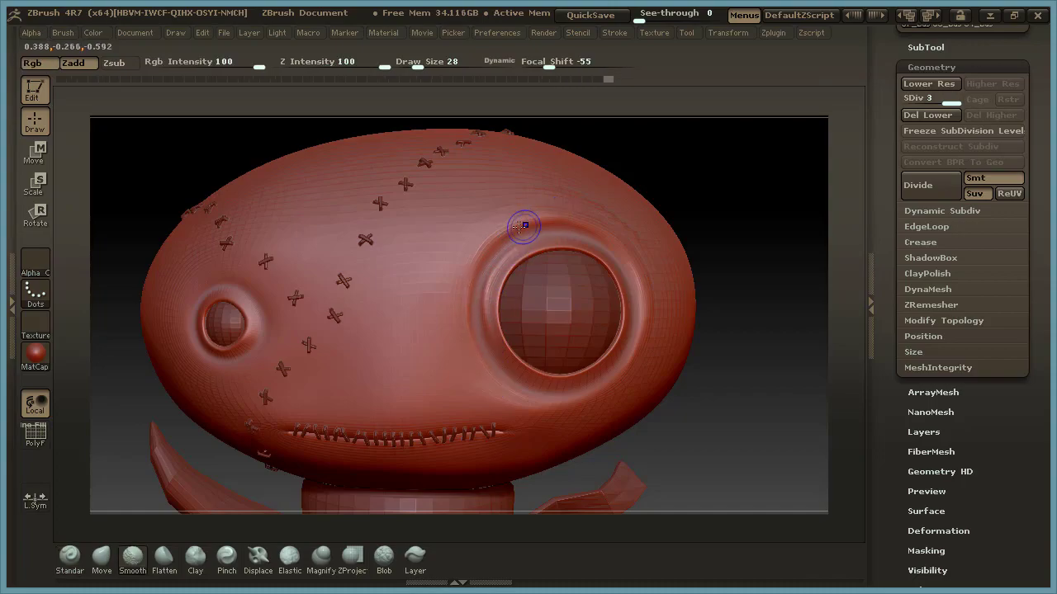
pyautogui.moveTo(483, 298)
pyautogui.keyDown('shift'); pyautogui.mouseDown()
pyautogui.moveTo(526, 243)
pyautogui.moveTo(487, 334)
pyautogui.mouseUp(); pyautogui.keyUp('shift')
# Build up the lip directly around the large eyeball and reinforce the socket's outer ridge at draw size 28.
pyautogui.moveTo(723, 217)
pyautogui.mouseDown()
pyautogui.moveTo(713, 311)
pyautogui.moveTo(479, 264)
pyautogui.mouseUp()
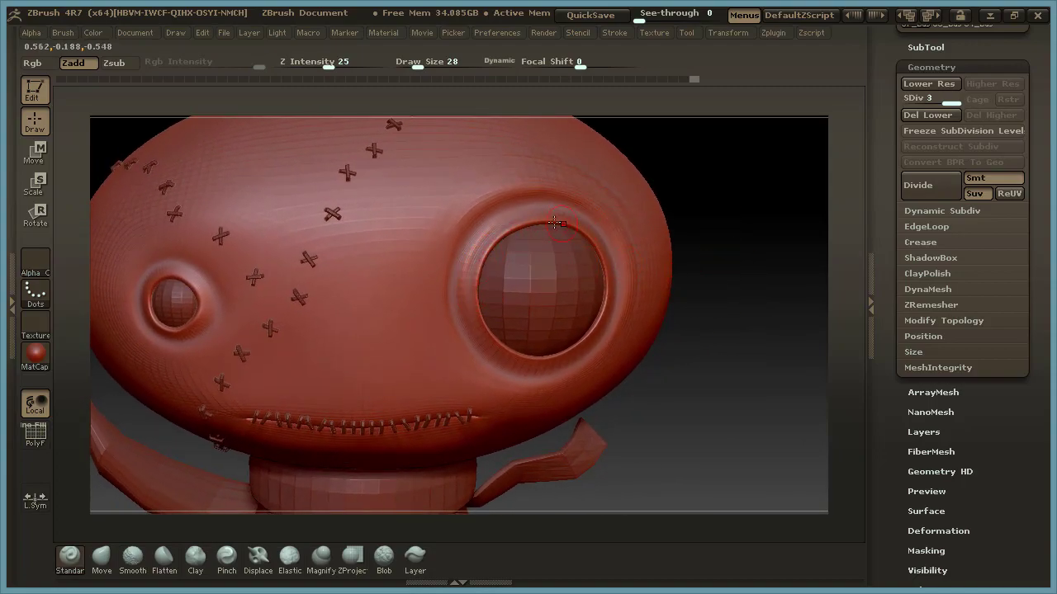
pyautogui.moveTo(603, 251)
pyautogui.mouseDown()
pyautogui.moveTo(607, 290)
pyautogui.moveTo(524, 355)
pyautogui.mouseUp()
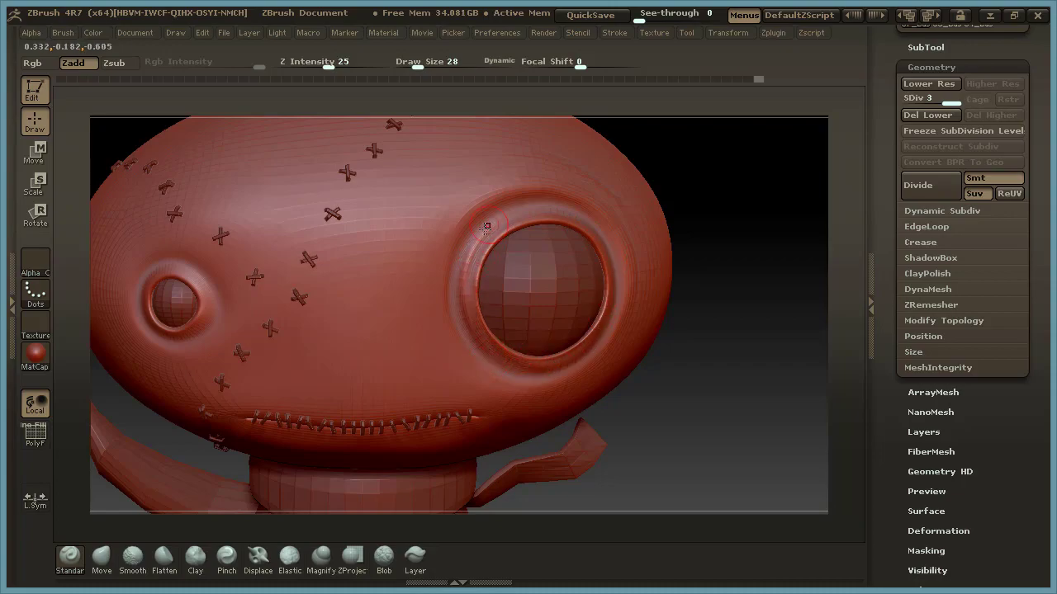
pyautogui.moveTo(488, 207)
pyautogui.mouseDown()
pyautogui.moveTo(484, 355)
pyautogui.moveTo(520, 364)
pyautogui.mouseUp()
pyautogui.moveTo(693, 339); pyautogui.dragTo(753, 331)
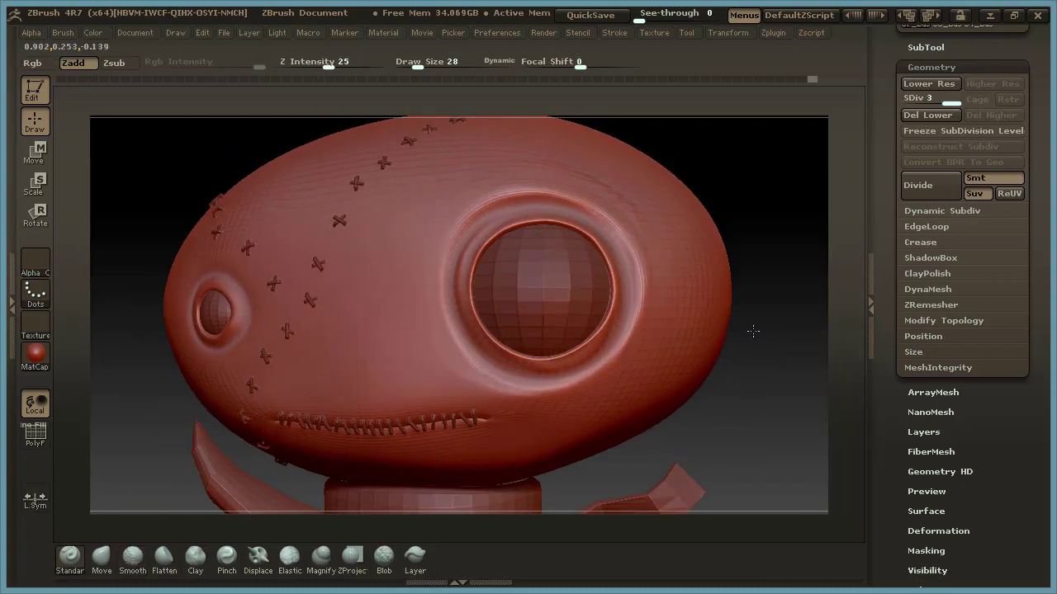
pyautogui.moveTo(552, 392)
pyautogui.mouseDown()
pyautogui.moveTo(508, 384)
pyautogui.moveTo(580, 385)
pyautogui.mouseUp()
pyautogui.moveTo(726, 202)
pyautogui.mouseDown()
pyautogui.moveTo(729, 182)
pyautogui.moveTo(750, 228)
pyautogui.moveTo(719, 245)
pyautogui.moveTo(714, 220)
pyautogui.moveTo(746, 219)
pyautogui.moveTo(745, 198)
pyautogui.mouseUp()
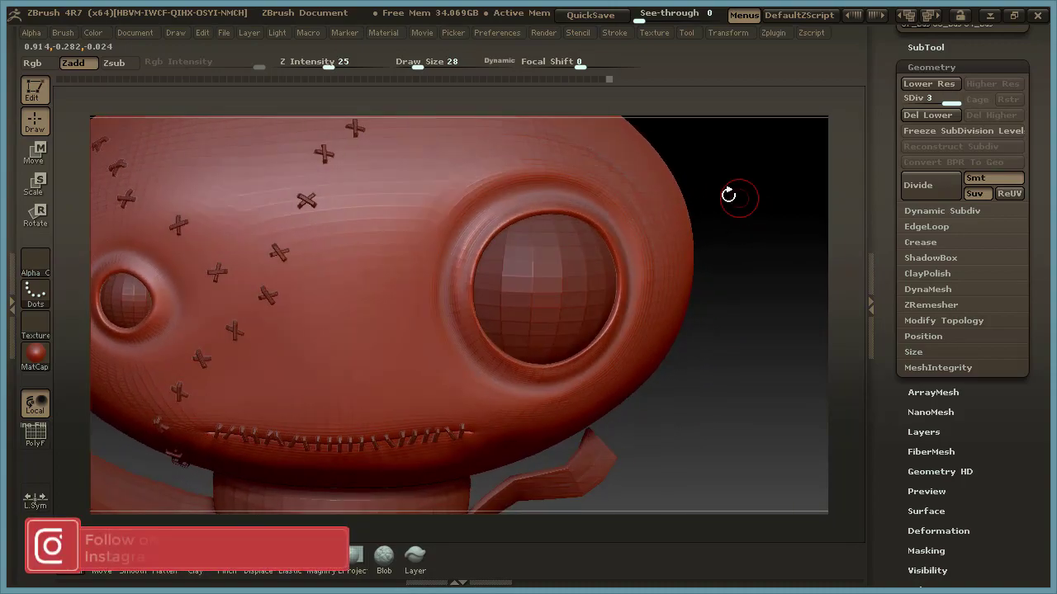
# Add fine creases along the upper and inner rim of the large eye socket at draw size 15.
pyautogui.press('space')
pyautogui.moveTo(578, 192); pyautogui.dragTo(570, 193)
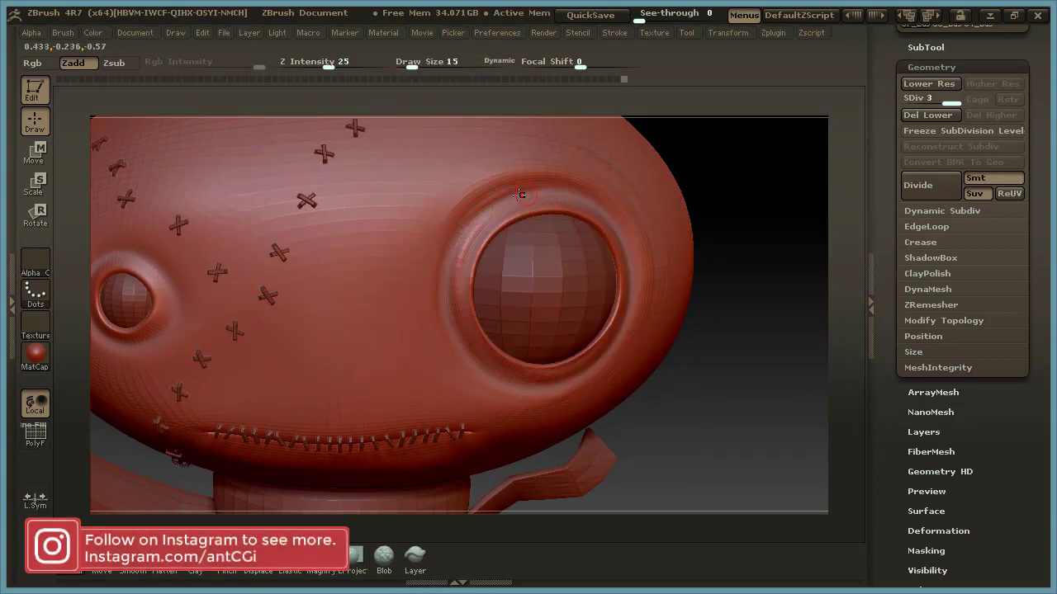
pyautogui.moveTo(511, 205)
pyautogui.mouseDown()
pyautogui.moveTo(471, 231)
pyautogui.moveTo(498, 215)
pyautogui.moveTo(581, 201)
pyautogui.moveTo(507, 204)
pyautogui.moveTo(481, 224)
pyautogui.mouseUp()
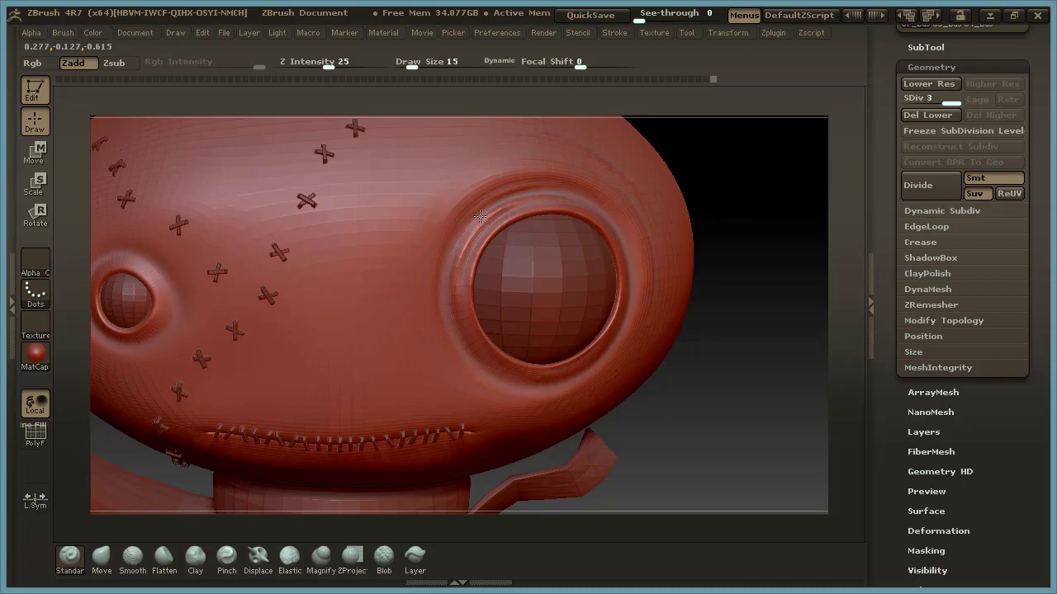
pyautogui.moveTo(736, 184)
pyautogui.mouseDown()
pyautogui.moveTo(763, 188)
pyautogui.moveTo(716, 189)
pyautogui.mouseUp()
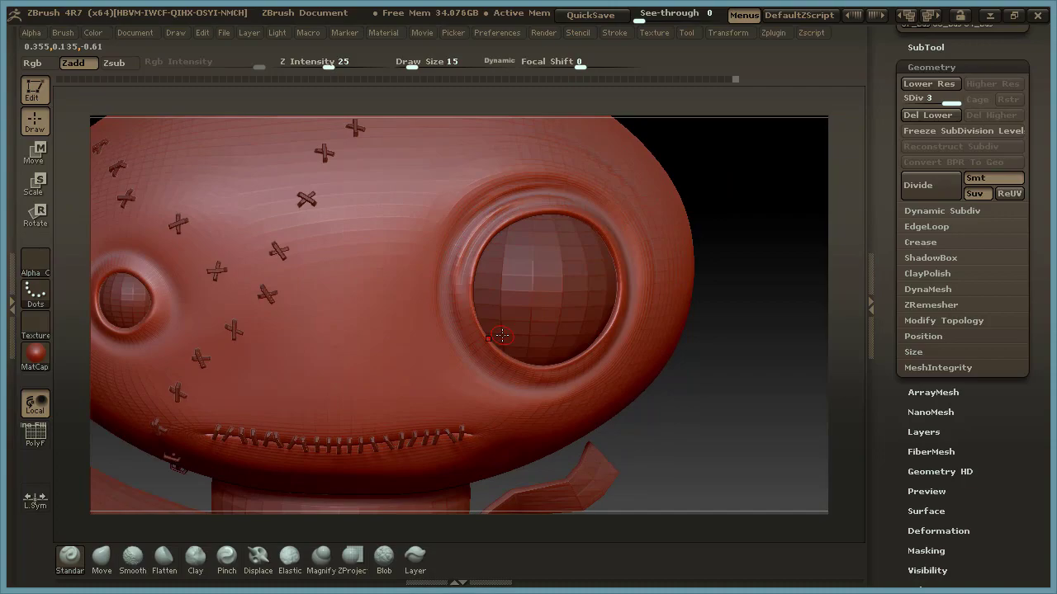
pyautogui.moveTo(720, 228); pyautogui.dragTo(743, 272)
pyautogui.moveTo(736, 178); pyautogui.dragTo(776, 169)
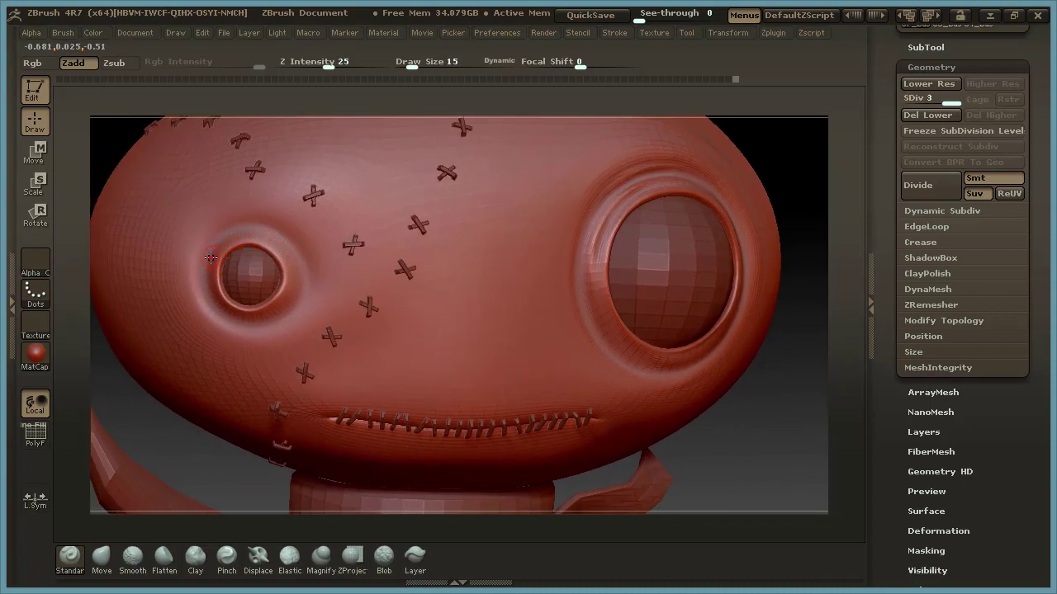
# Sculpt a fine raised ridge around the small eye socket at draw size 15.
pyautogui.moveTo(225, 238); pyautogui.dragTo(276, 238)
pyautogui.keyDown('shift'); pyautogui.moveTo(210, 271); pyautogui.dragTo(218, 244); pyautogui.keyUp('shift')
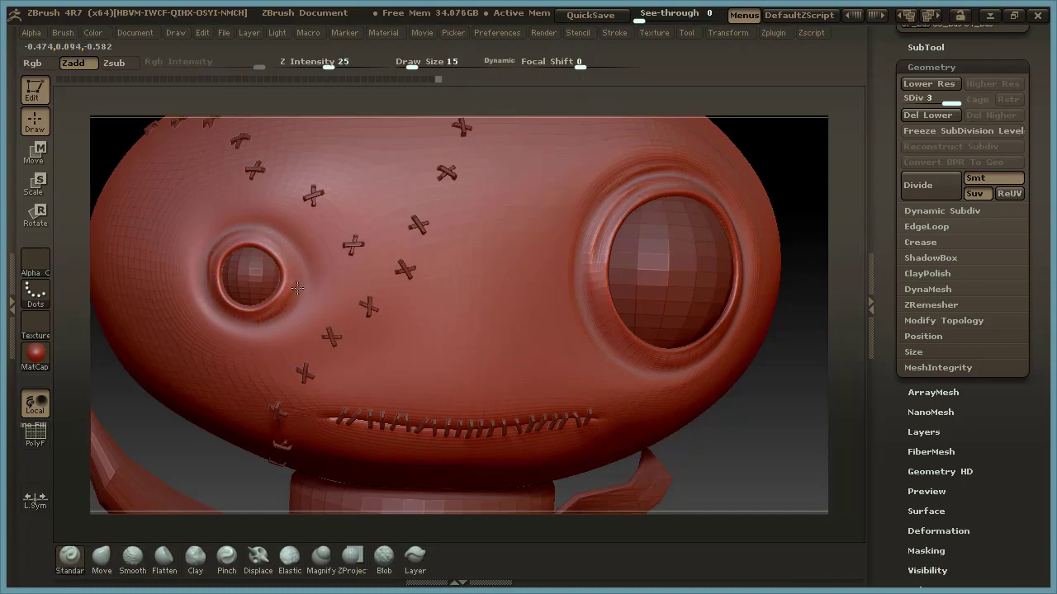
pyautogui.moveTo(266, 319)
pyautogui.keyDown('shift'); pyautogui.mouseDown()
pyautogui.moveTo(295, 275)
pyautogui.moveTo(255, 320)
pyautogui.mouseUp(); pyautogui.keyUp('shift')
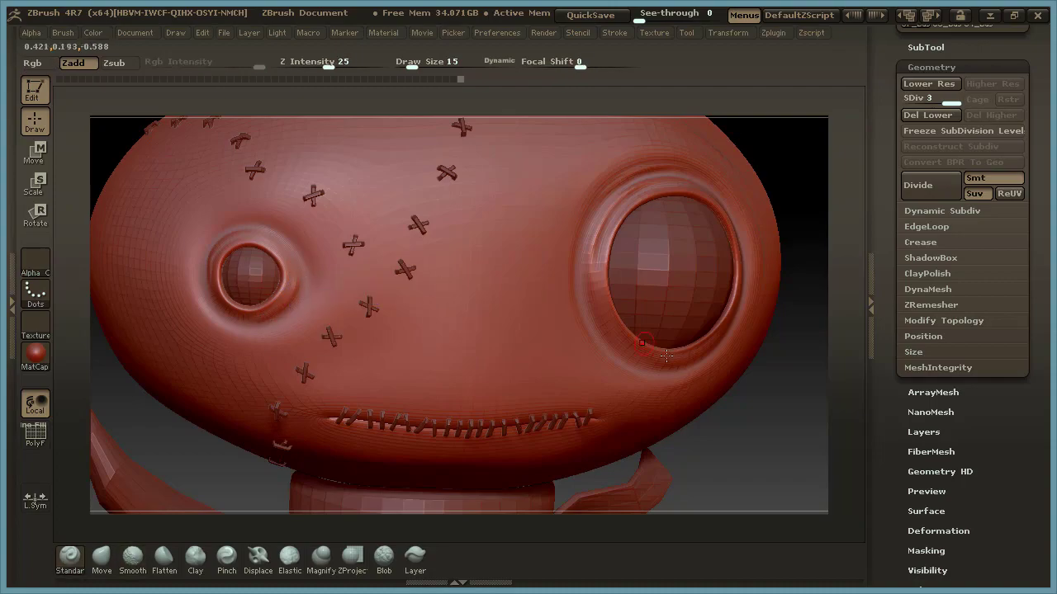
# Strengthen the folds around the small eye socket with the draw size at 23.
pyautogui.moveTo(759, 415); pyautogui.dragTo(722, 364)
pyautogui.press('space')
pyautogui.moveTo(280, 257)
pyautogui.mouseDown()
pyautogui.moveTo(285, 264)
pyautogui.moveTo(326, 221)
pyautogui.moveTo(368, 241)
pyautogui.mouseUp()
pyautogui.moveTo(286, 259)
pyautogui.keyDown('shift'); pyautogui.mouseDown()
pyautogui.moveTo(315, 233)
pyautogui.moveTo(384, 254)
pyautogui.mouseUp(); pyautogui.keyUp('shift')
pyautogui.moveTo(289, 251)
pyautogui.keyDown('shift'); pyautogui.mouseDown()
pyautogui.moveTo(348, 342)
pyautogui.moveTo(331, 337)
pyautogui.moveTo(373, 317)
pyautogui.moveTo(330, 342)
pyautogui.moveTo(322, 323)
pyautogui.moveTo(355, 327)
pyautogui.moveTo(326, 328)
pyautogui.moveTo(337, 326)
pyautogui.mouseUp(); pyautogui.keyUp('shift')
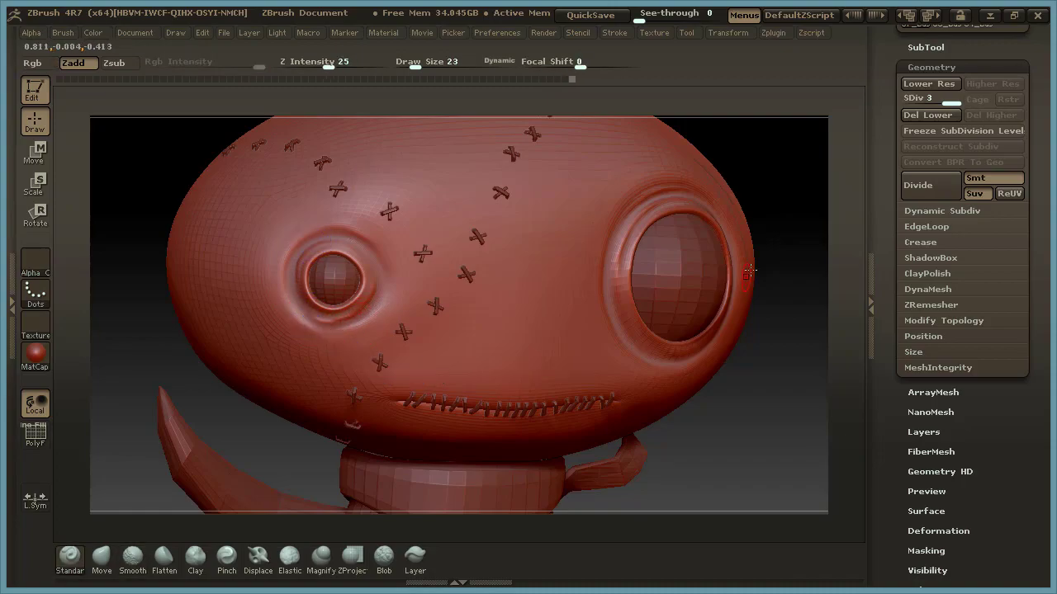
pyautogui.keyDown('shift'); pyautogui.moveTo(308, 248); pyautogui.dragTo(314, 246); pyautogui.keyUp('shift')
# Smooth the skin beside the large eye and refine the surfaces around both eye sockets.
pyautogui.moveTo(741, 411); pyautogui.dragTo(657, 420)
pyautogui.keyDown('shift'); pyautogui.moveTo(550, 250); pyautogui.dragTo(618, 195); pyautogui.keyUp('shift')
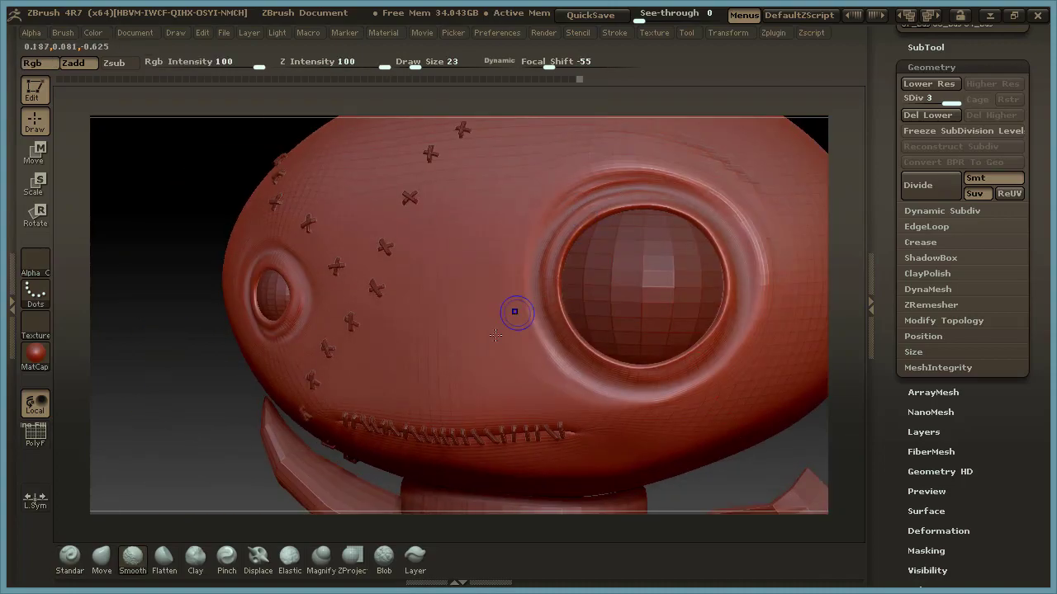
pyautogui.moveTo(169, 443); pyautogui.dragTo(340, 427)
pyautogui.moveTo(749, 420); pyautogui.dragTo(729, 351)
pyautogui.keyDown('shift'); pyautogui.moveTo(277, 340); pyautogui.dragTo(303, 341); pyautogui.keyUp('shift')
pyautogui.moveTo(744, 264); pyautogui.dragTo(683, 491)
pyautogui.moveTo(692, 381)
pyautogui.mouseDown()
pyautogui.moveTo(745, 397)
pyautogui.moveTo(701, 403)
pyautogui.moveTo(725, 403)
pyautogui.moveTo(672, 382)
pyautogui.moveTo(701, 342)
pyautogui.moveTo(701, 364)
pyautogui.mouseUp()
# Sculpt broad, soft volume on the sides of the head beyond both eyes at draw size 90.
pyautogui.press('space')
pyautogui.moveTo(647, 252); pyautogui.dragTo(664, 253)
pyautogui.moveTo(733, 219); pyautogui.dragTo(747, 221)
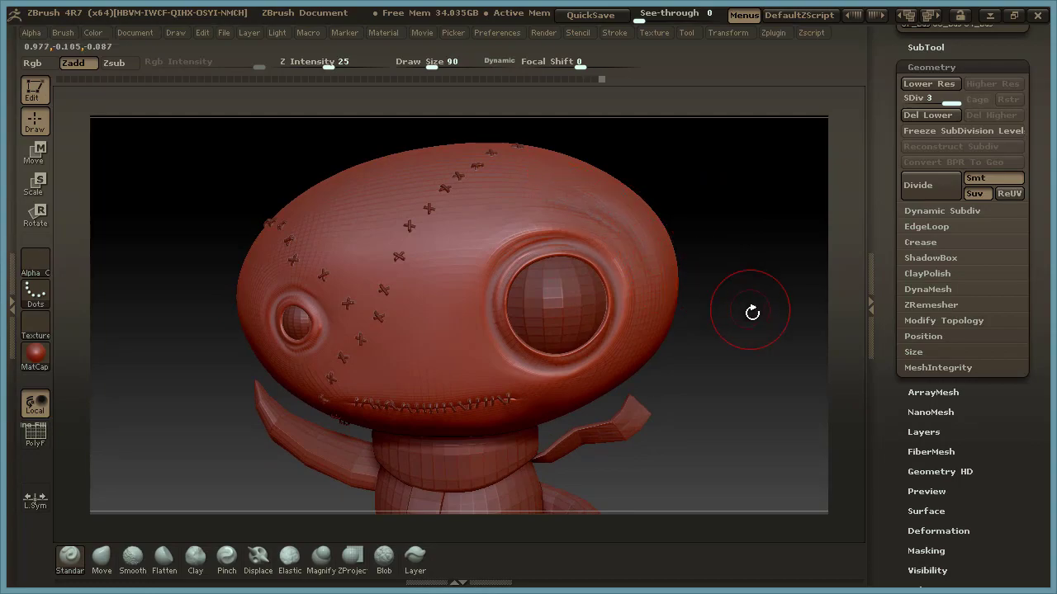
pyautogui.moveTo(747, 306); pyautogui.dragTo(657, 266)
pyautogui.press('shift')
pyautogui.moveTo(741, 335); pyautogui.dragTo(760, 325)
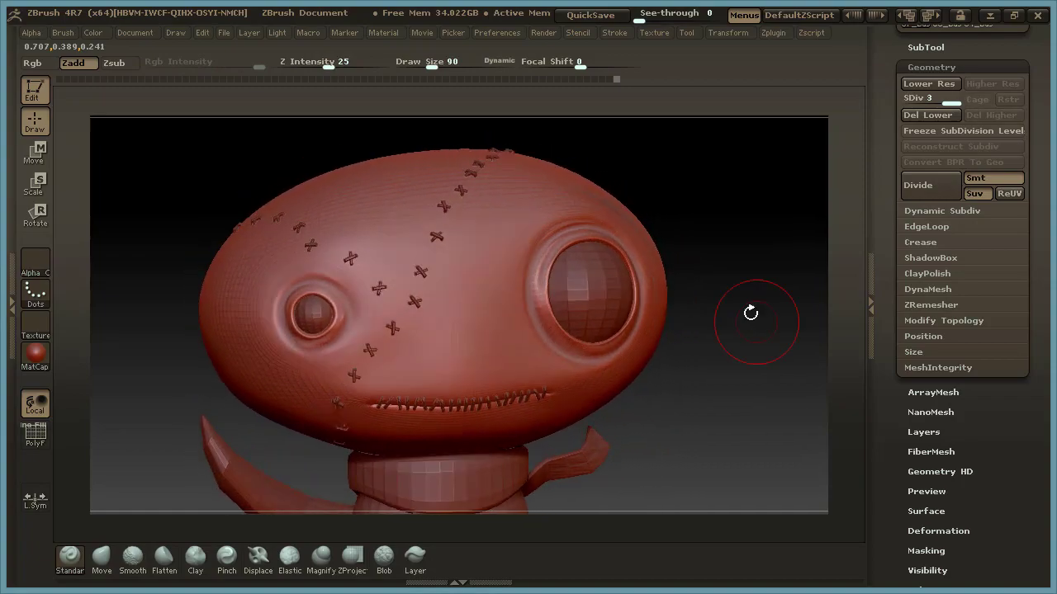
pyautogui.moveTo(712, 179); pyautogui.dragTo(396, 259)
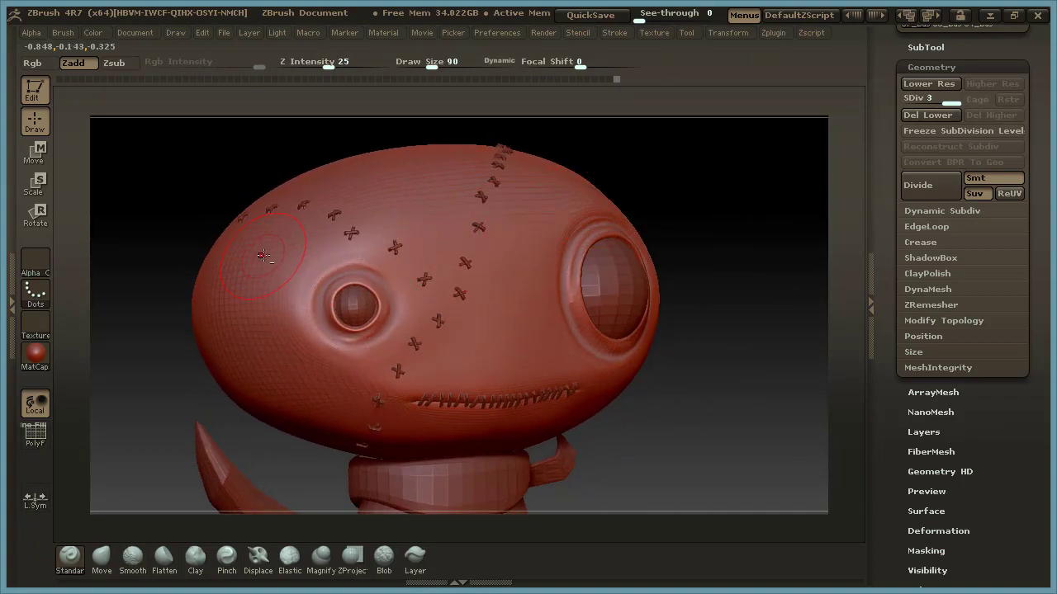
pyautogui.moveTo(256, 258)
pyautogui.mouseDown()
pyautogui.moveTo(249, 328)
pyautogui.moveTo(278, 387)
pyautogui.moveTo(239, 308)
pyautogui.moveTo(249, 375)
pyautogui.mouseUp()
pyautogui.keyDown('shift'); pyautogui.moveTo(234, 265); pyautogui.dragTo(291, 404); pyautogui.keyUp('shift')
# Subdivide the head mesh once more to subdivision level 4.
pyautogui.moveTo(720, 408)
pyautogui.mouseDown()
pyautogui.moveTo(746, 421)
pyautogui.moveTo(718, 403)
pyautogui.moveTo(736, 368)
pyautogui.mouseUp()
pyautogui.press('shift')
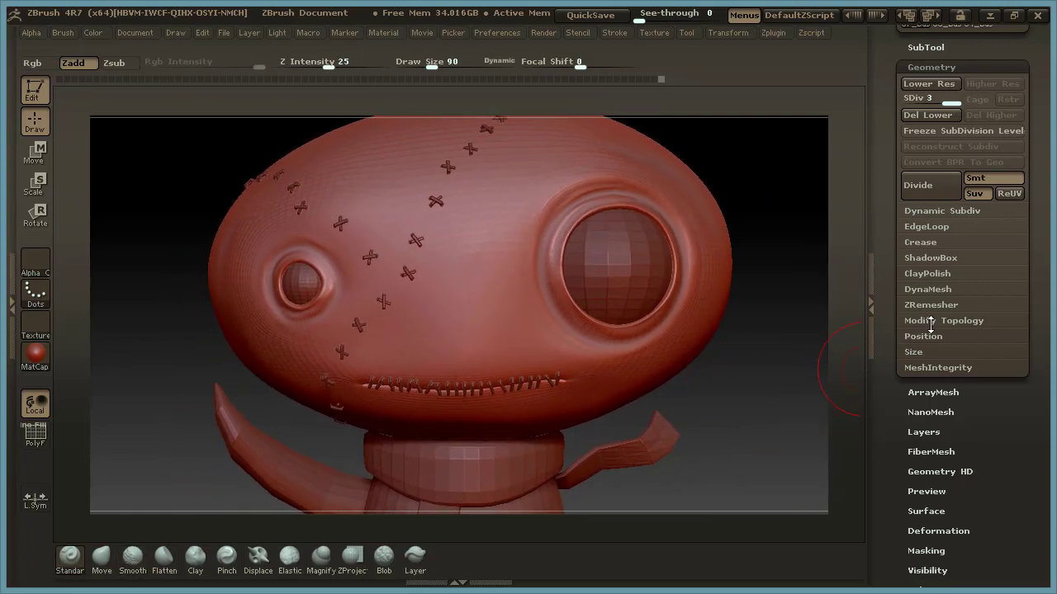
pyautogui.click(938, 186)
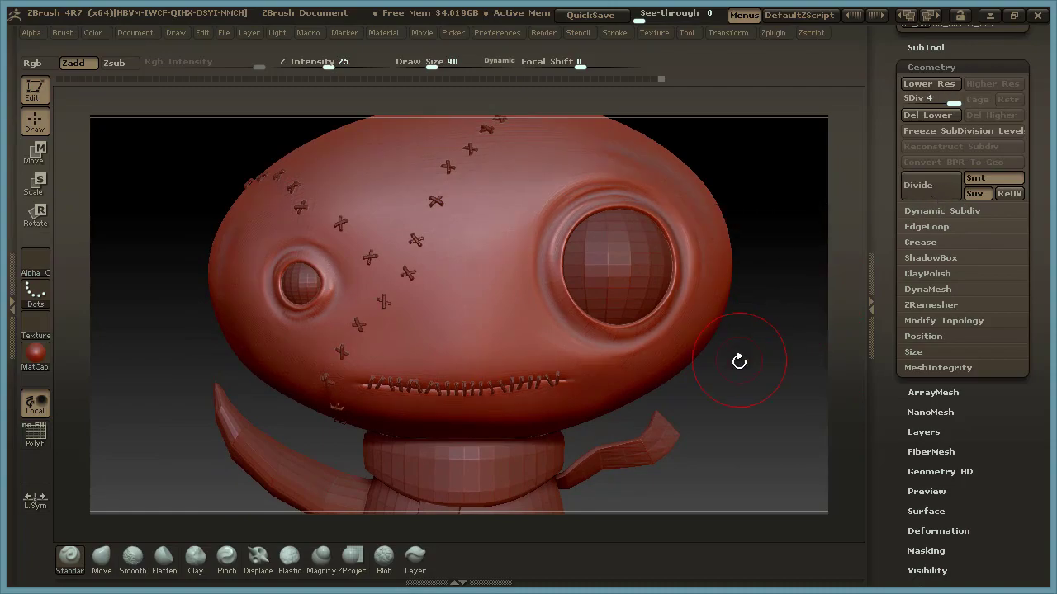
# Reduce the brush draw size to 26.
pyautogui.keyDown('alt'); pyautogui.moveTo(741, 336); pyautogui.dragTo(746, 378); pyautogui.keyUp('alt')
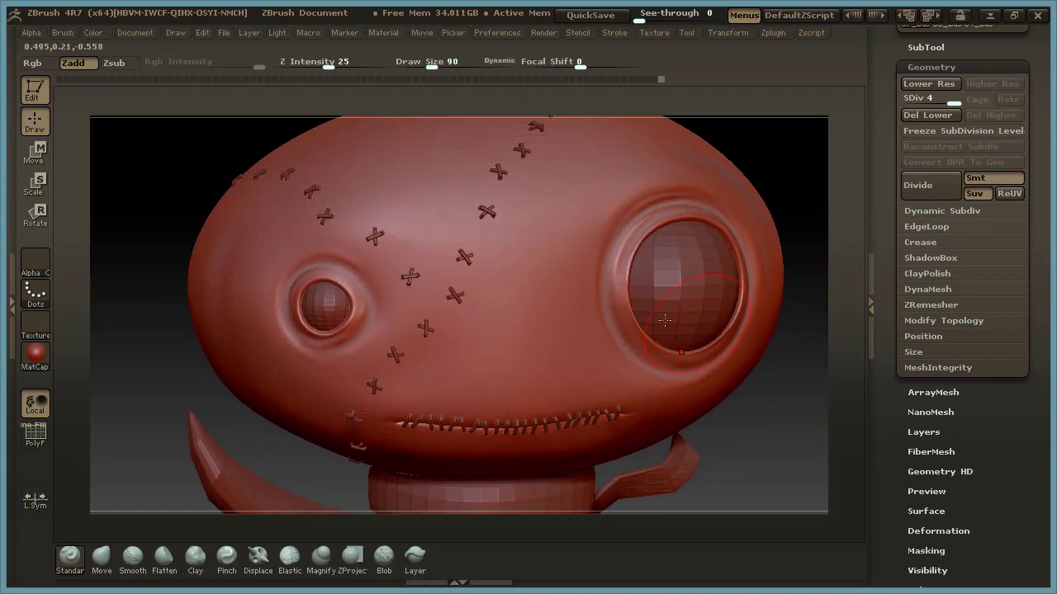
pyautogui.press('space')
pyautogui.moveTo(495, 314); pyautogui.dragTo(482, 310)
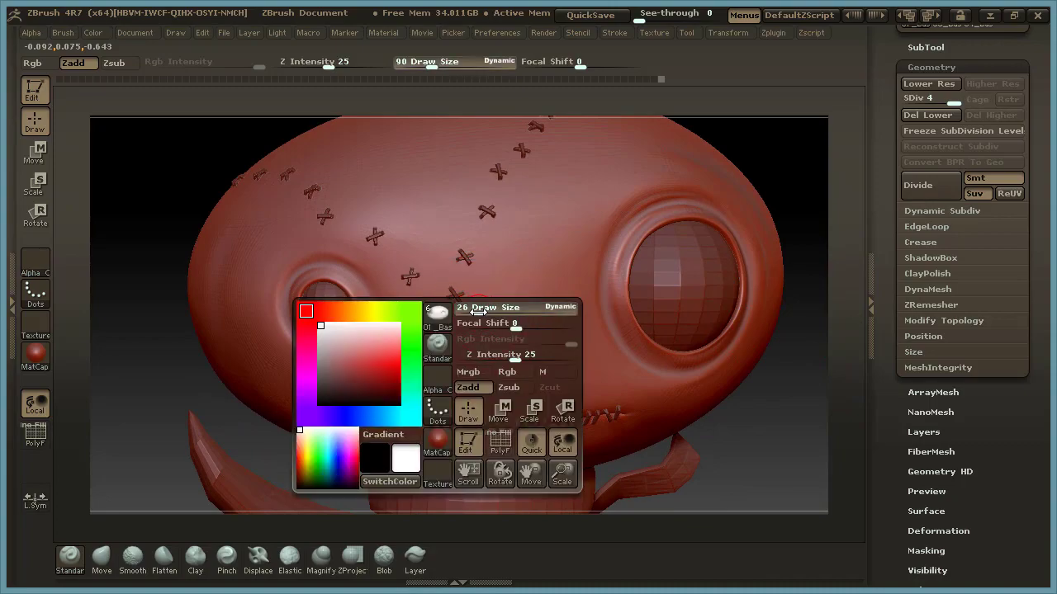
pyautogui.keyDown('alt'); pyautogui.moveTo(746, 144); pyautogui.dragTo(737, 202); pyautogui.keyUp('alt')
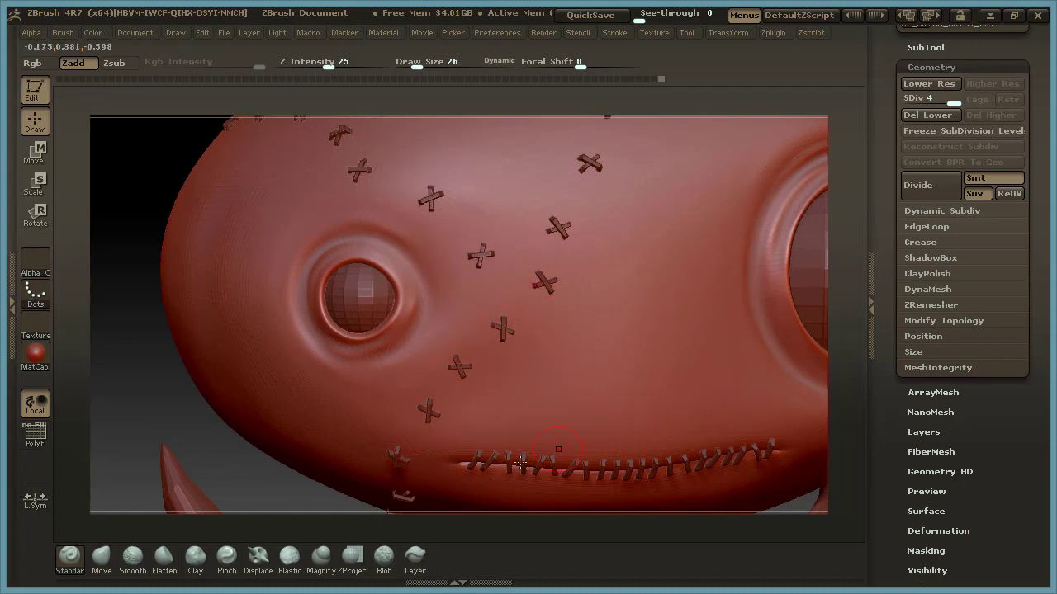
pyautogui.keyDown('alt'); pyautogui.moveTo(273, 486); pyautogui.dragTo(297, 471); pyautogui.keyUp('alt')
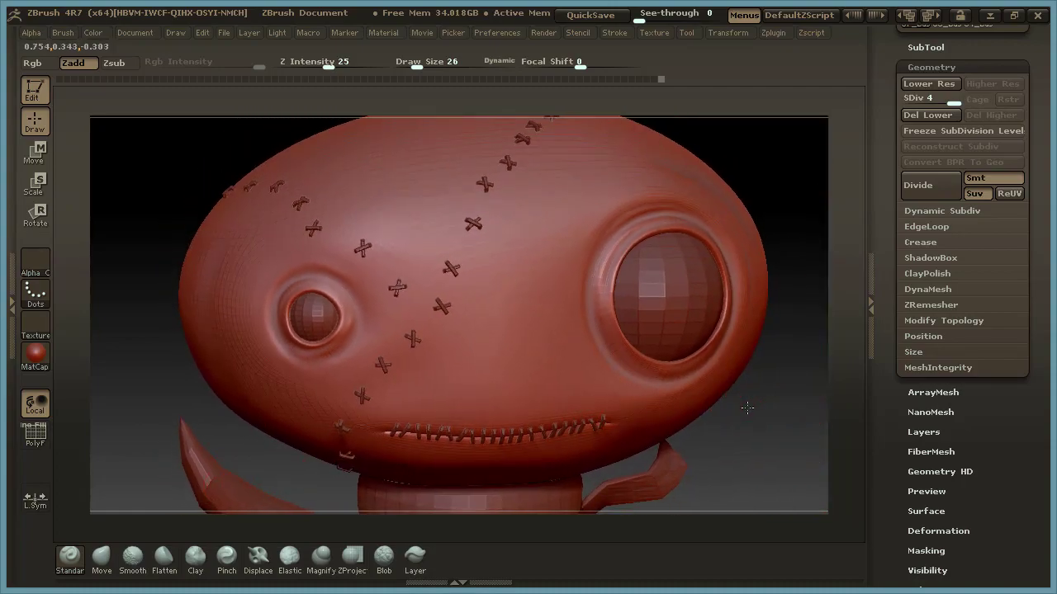
pyautogui.moveTo(751, 406); pyautogui.dragTo(773, 389)
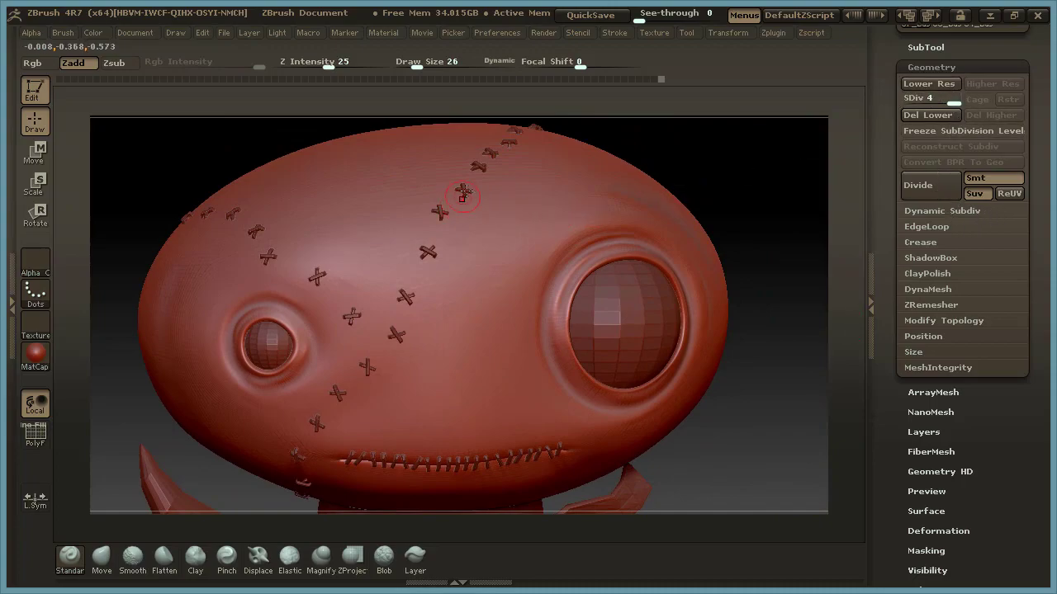
# Select the StitchBase subtool and subdivide the stitches to subdivision level 4.
pyautogui.click(928, 47)
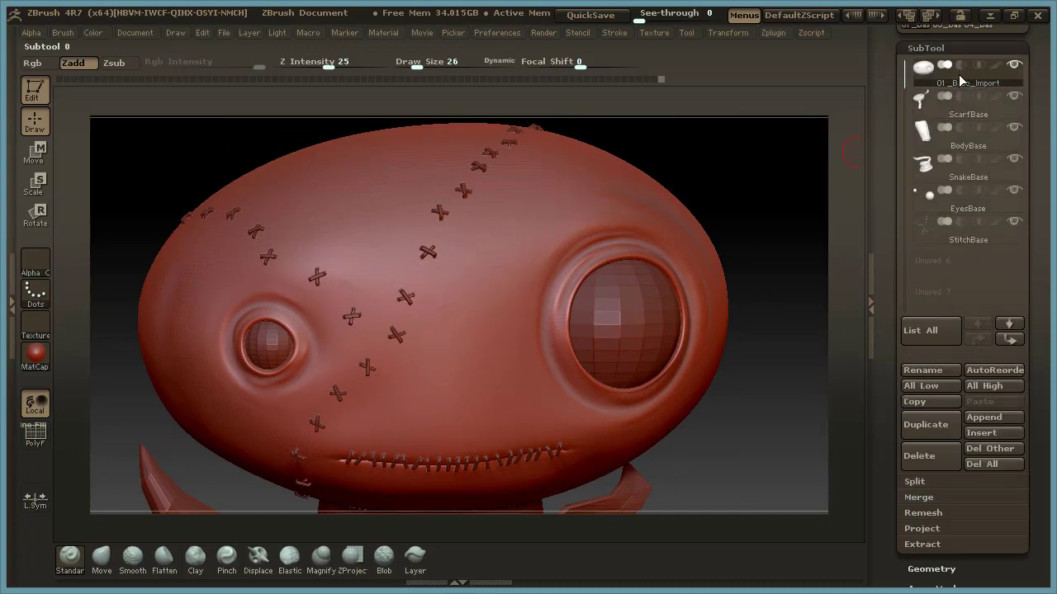
pyautogui.click(1000, 239)
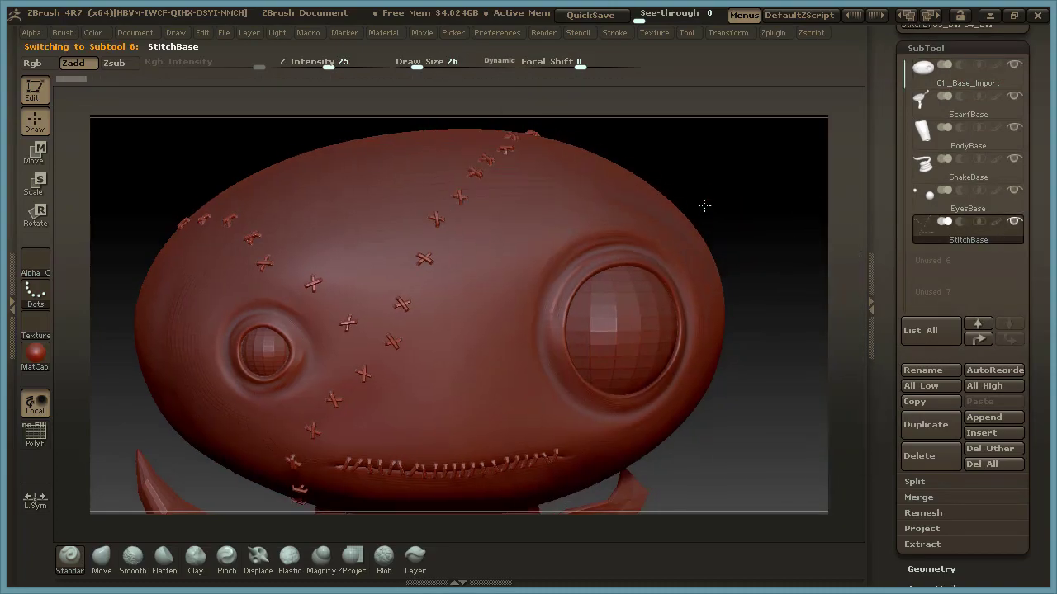
pyautogui.keyDown('alt'); pyautogui.moveTo(708, 192); pyautogui.dragTo(699, 273); pyautogui.keyUp('alt')
pyautogui.keyDown('alt'); pyautogui.moveTo(665, 229); pyautogui.dragTo(782, 202); pyautogui.keyUp('alt')
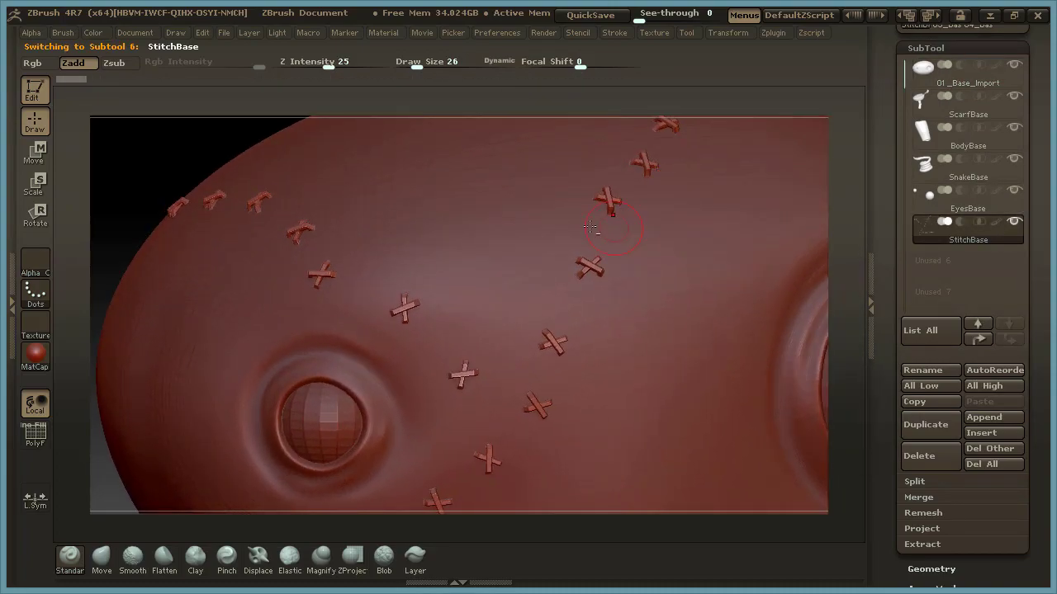
pyautogui.moveTo(845, 233); pyautogui.dragTo(743, 207)
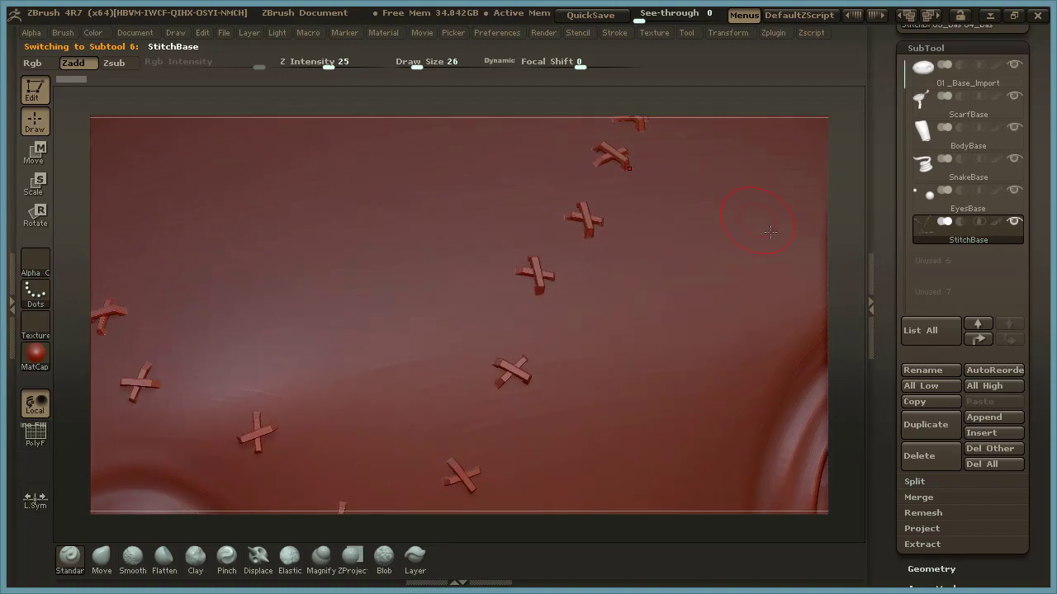
pyautogui.moveTo(849, 267); pyautogui.dragTo(767, 288)
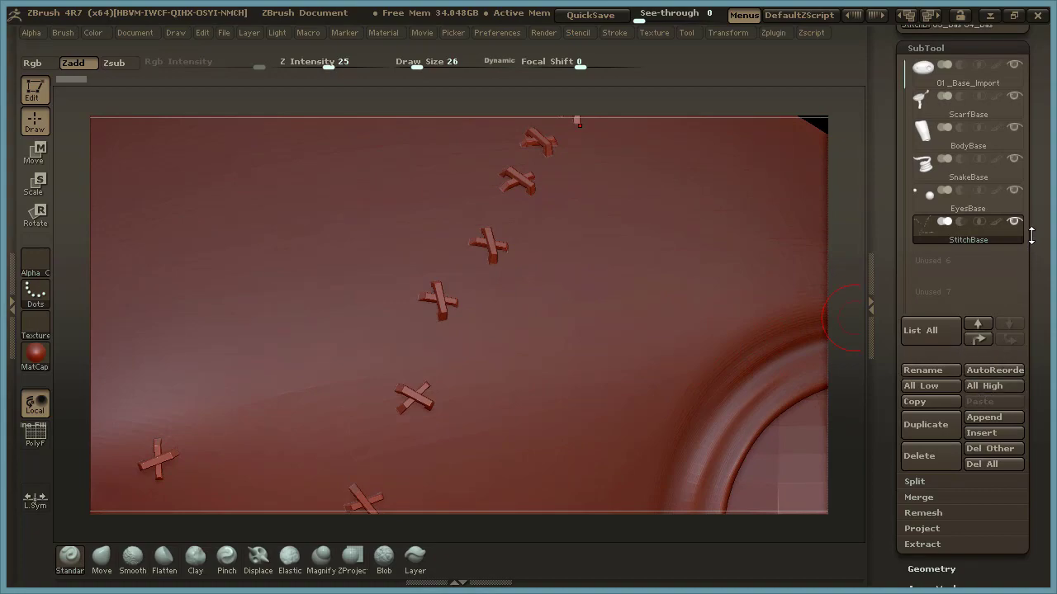
pyautogui.click(961, 50)
pyautogui.click(947, 70)
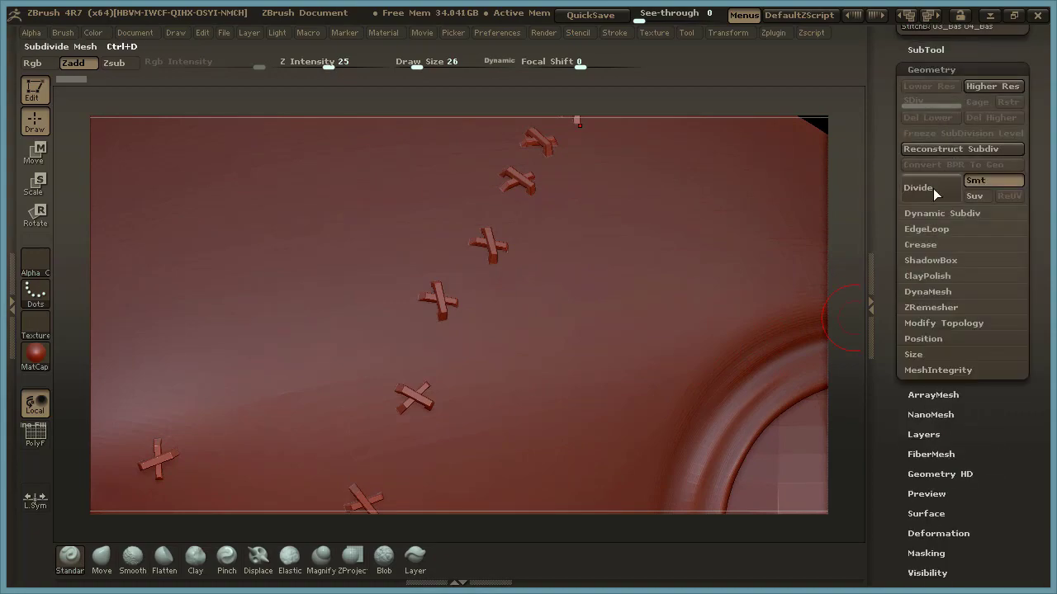
pyautogui.click(941, 191)
pyautogui.click(941, 191)
pyautogui.click(940, 192)
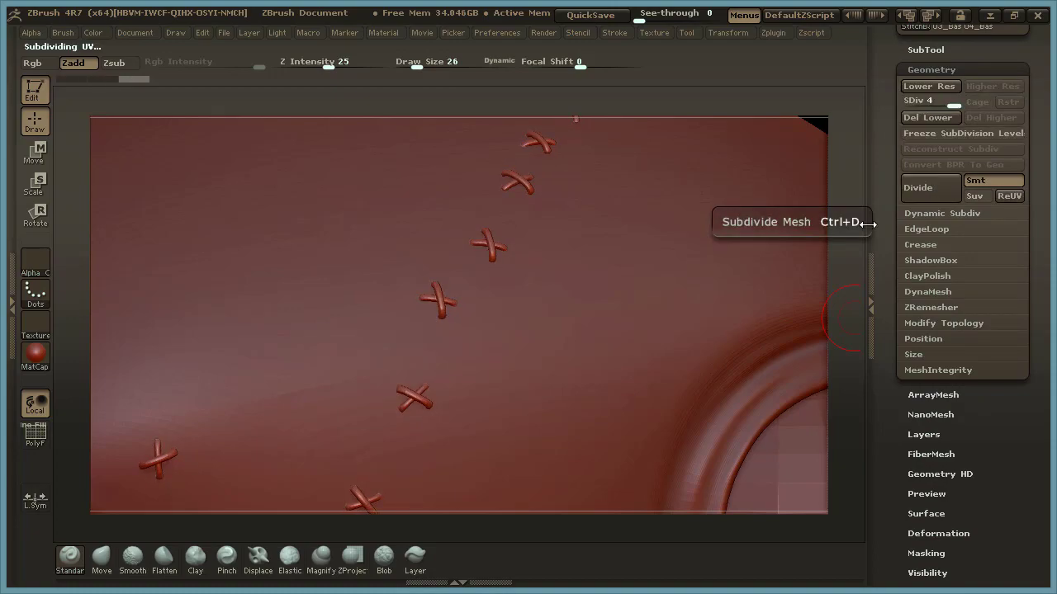
# Switch back to the 01_Base_Import head and carve a seam along the long stitch line between the eyes at draw size 12.
pyautogui.click(925, 50)
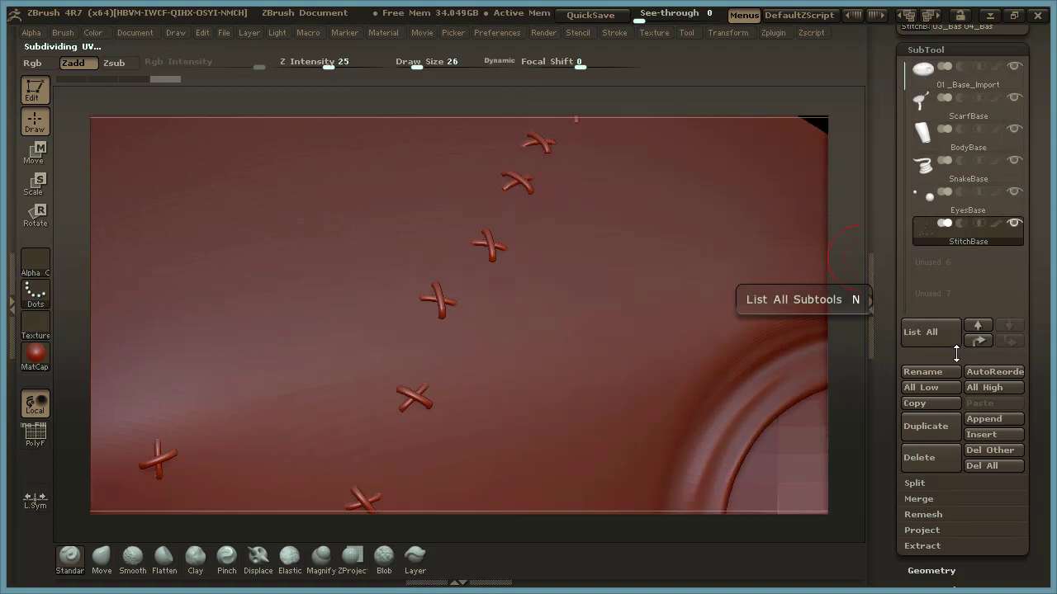
pyautogui.click(1021, 77)
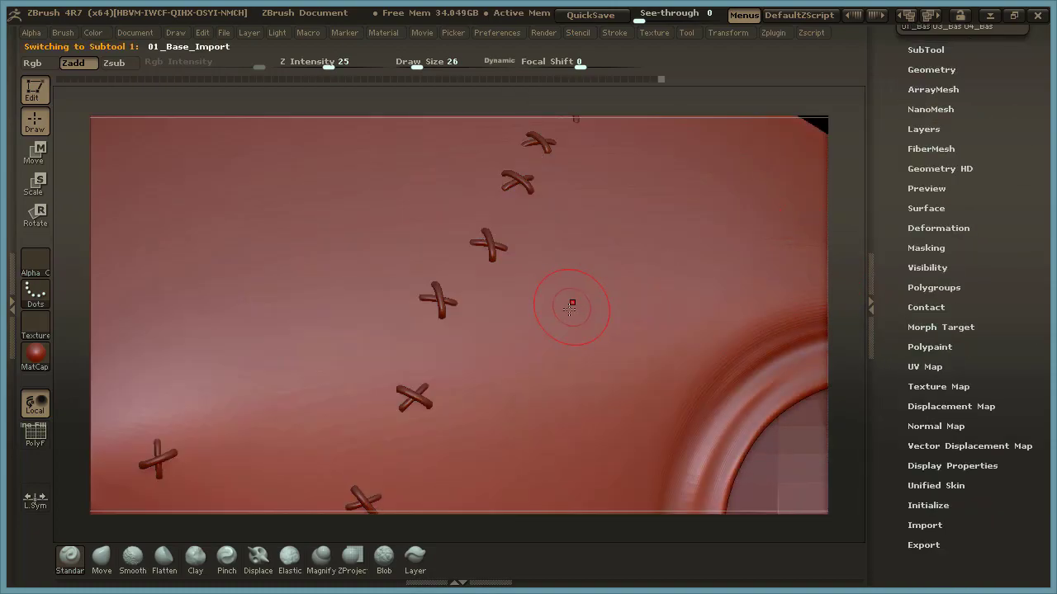
pyautogui.moveTo(839, 239); pyautogui.dragTo(746, 185)
pyautogui.press('space')
pyautogui.moveTo(456, 204); pyautogui.dragTo(449, 204)
pyautogui.moveTo(754, 163); pyautogui.dragTo(706, 216)
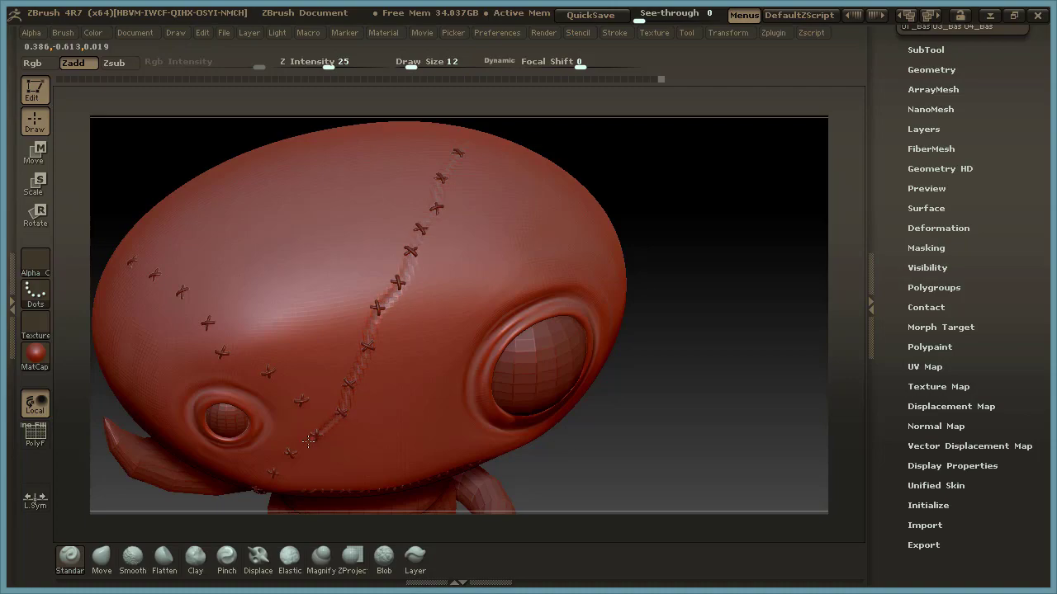
pyautogui.moveTo(712, 373); pyautogui.dragTo(735, 299)
pyautogui.moveTo(417, 253); pyautogui.dragTo(401, 255)
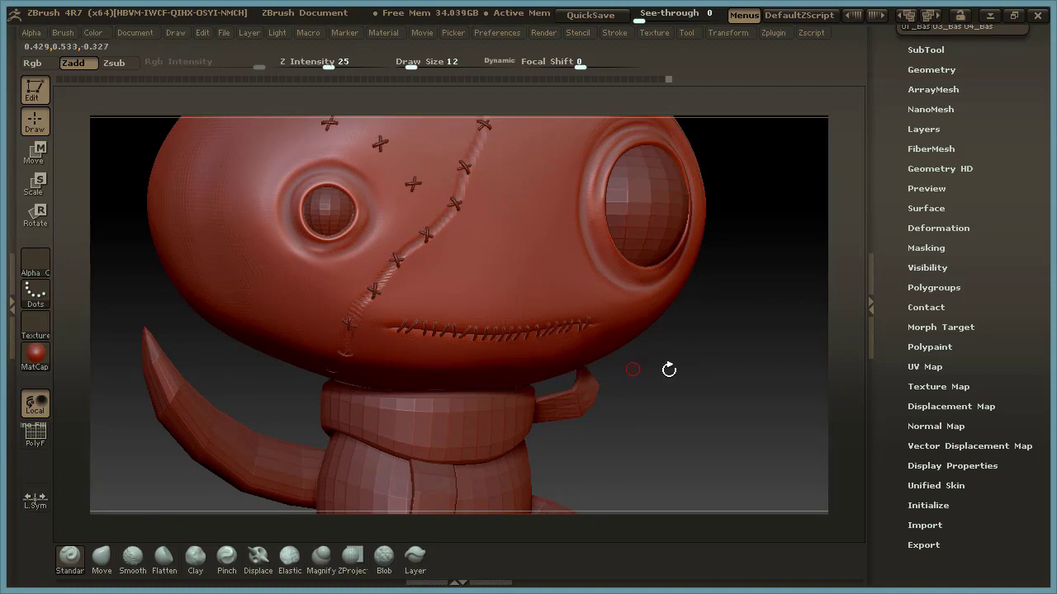
pyautogui.moveTo(729, 363); pyautogui.dragTo(738, 160)
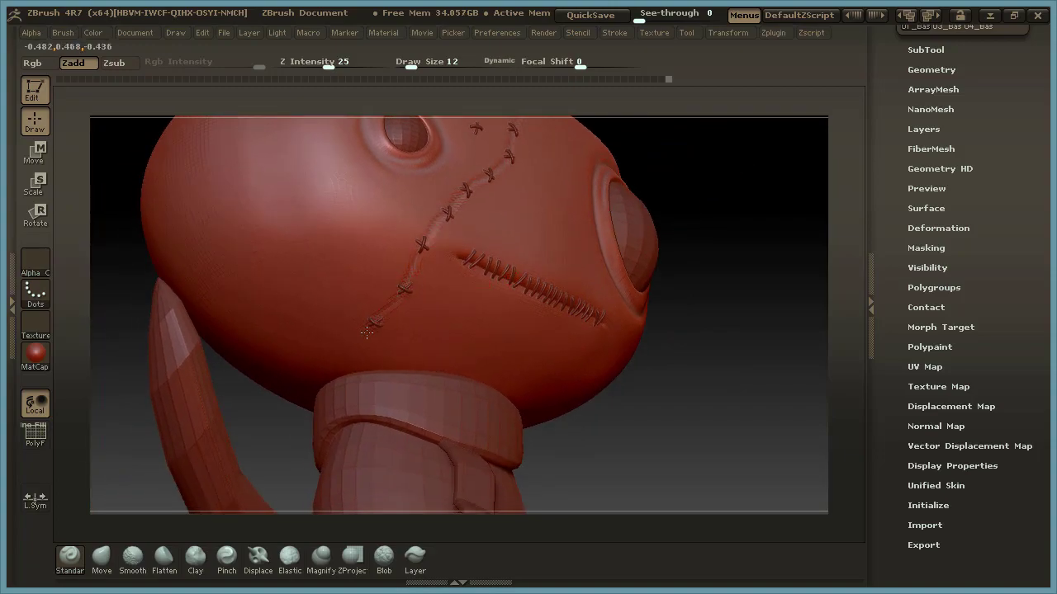
pyautogui.moveTo(764, 211); pyautogui.dragTo(713, 436)
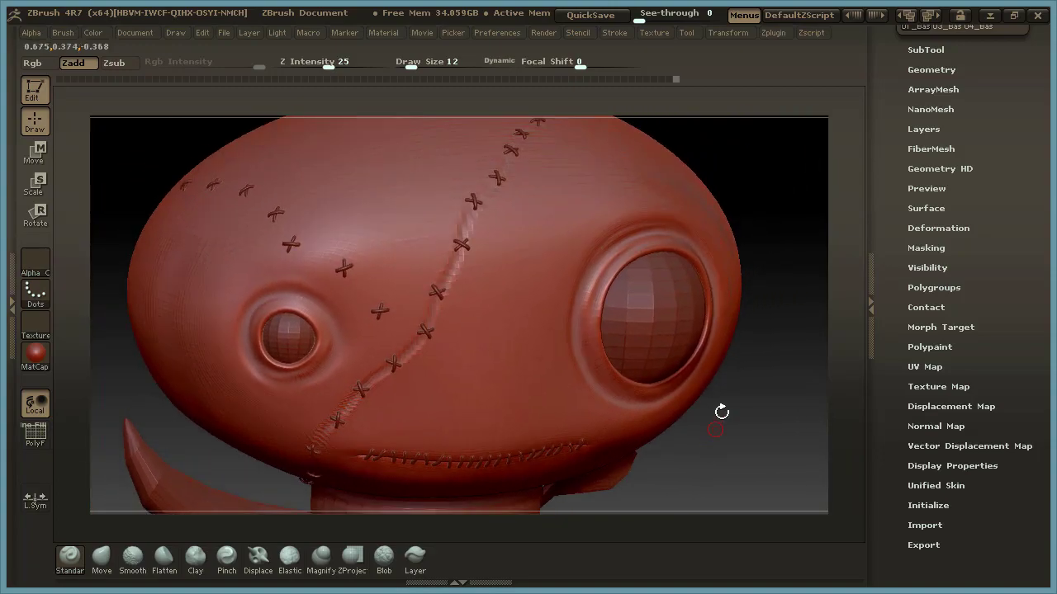
# Carve a matching seam beneath the shorter row of stitches curving above the small eye.
pyautogui.moveTo(764, 264); pyautogui.dragTo(740, 174)
pyautogui.moveTo(218, 213)
pyautogui.mouseDown()
pyautogui.moveTo(303, 235)
pyautogui.moveTo(441, 358)
pyautogui.mouseUp()
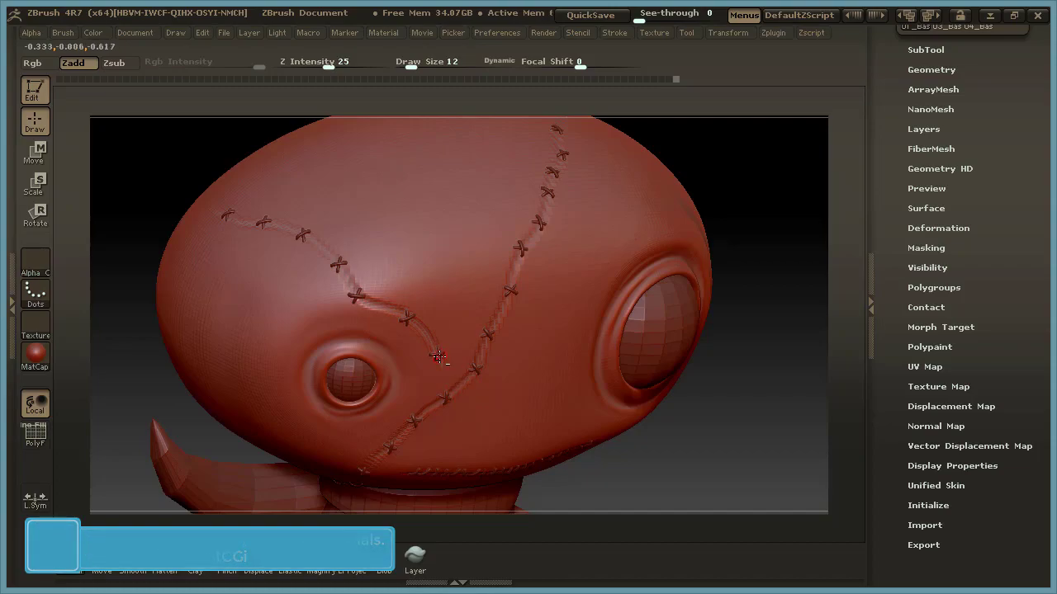
pyautogui.moveTo(727, 374); pyautogui.dragTo(729, 300)
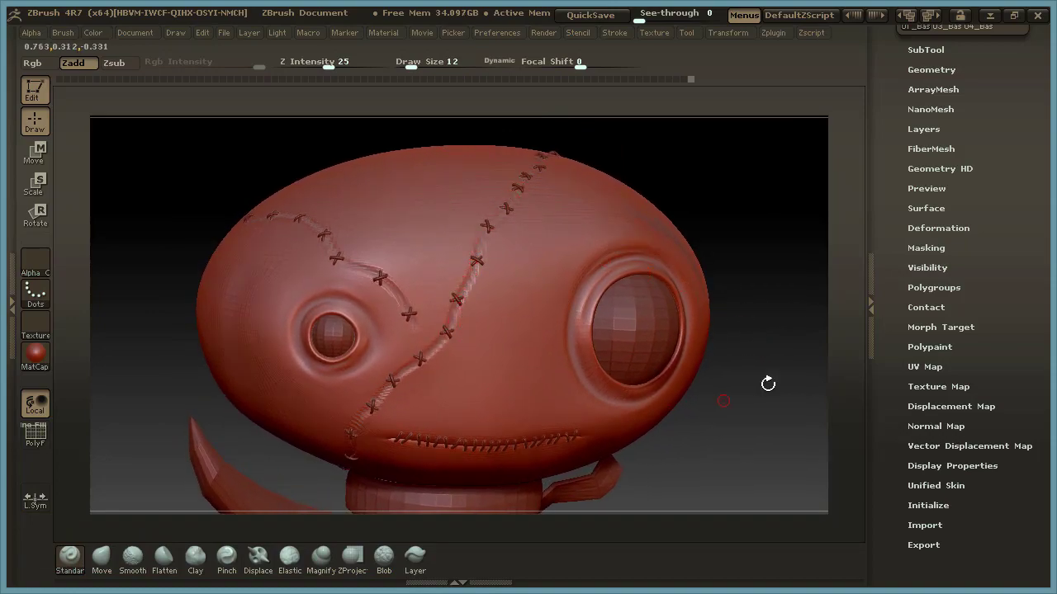
# Subdivide the head mesh to subdivision level 5.
pyautogui.click(933, 69)
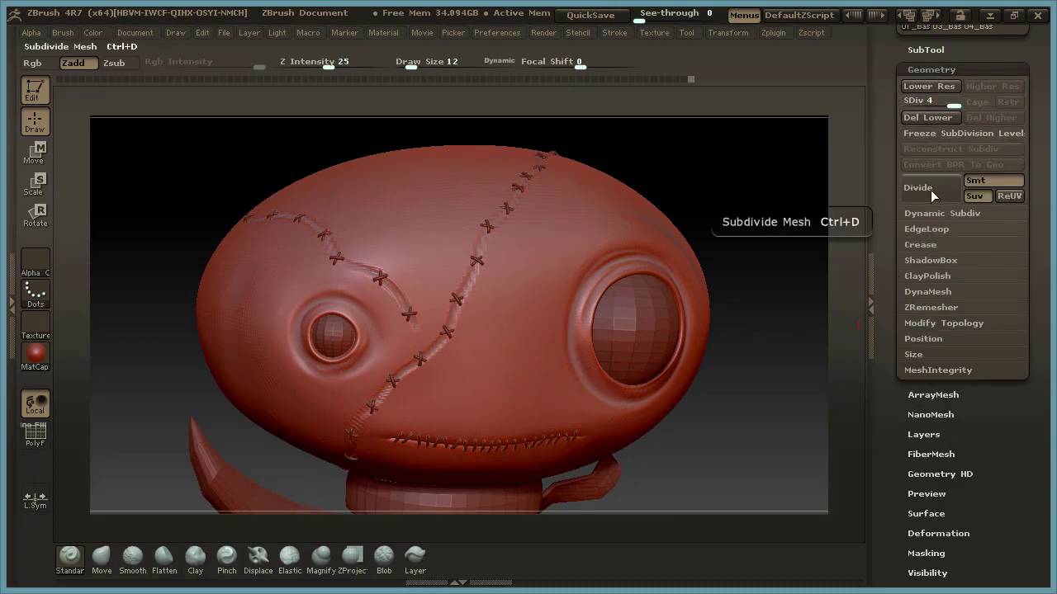
pyautogui.keyDown('alt'); pyautogui.moveTo(749, 380); pyautogui.dragTo(701, 404); pyautogui.keyUp('alt')
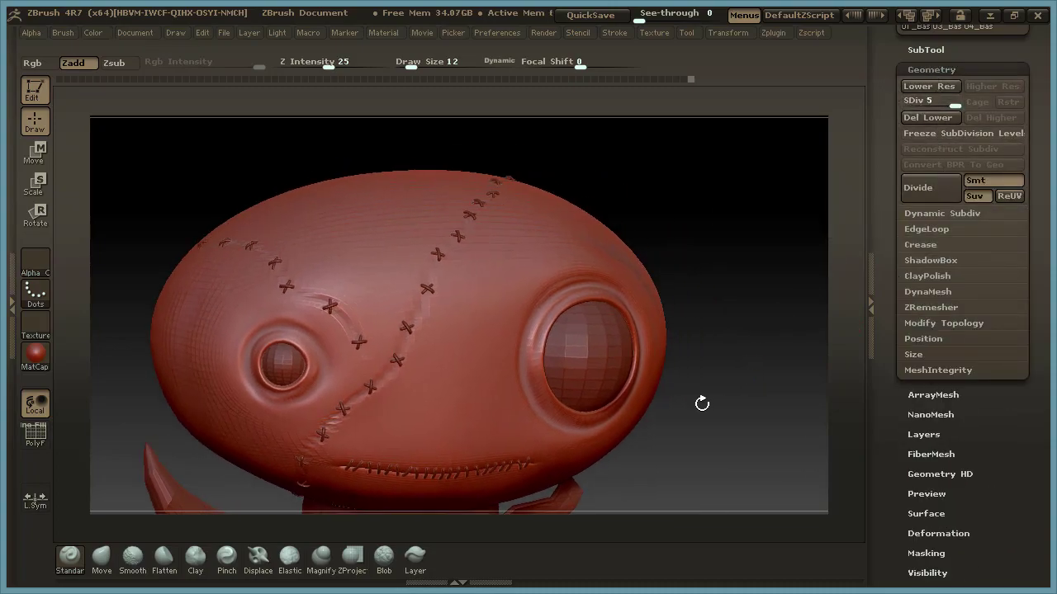
pyautogui.keyDown('alt'); pyautogui.moveTo(675, 226); pyautogui.dragTo(796, 215); pyautogui.keyUp('alt')
pyautogui.moveTo(790, 142)
pyautogui.keyDown('alt'); pyautogui.mouseDown()
pyautogui.moveTo(752, 154)
pyautogui.moveTo(802, 152)
pyautogui.mouseUp(); pyautogui.keyUp('alt')
# Carve a narrower crease inside the long seam between the eyes with the draw size at 6.
pyautogui.press('space')
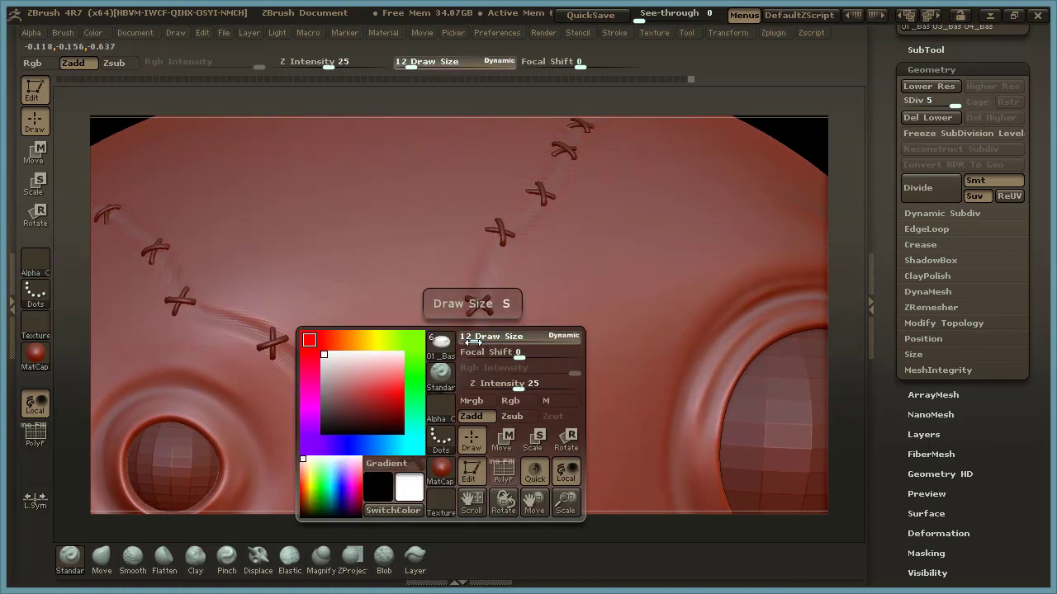
pyautogui.moveTo(472, 340); pyautogui.dragTo(467, 340)
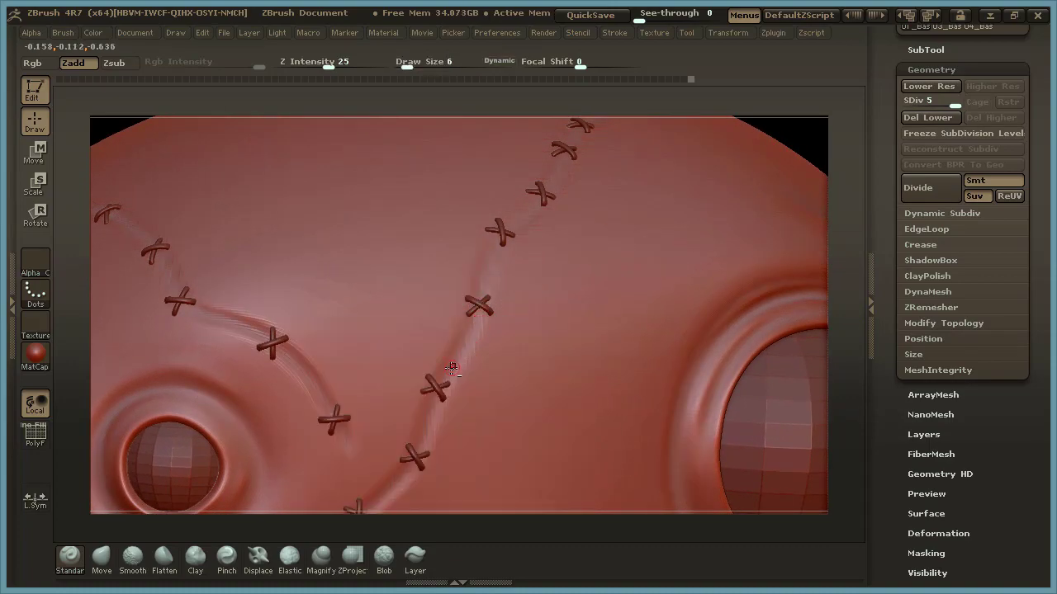
pyautogui.moveTo(447, 367)
pyautogui.mouseDown()
pyautogui.moveTo(426, 440)
pyautogui.moveTo(440, 389)
pyautogui.mouseUp()
pyautogui.moveTo(464, 345); pyautogui.dragTo(456, 362)
pyautogui.moveTo(478, 321); pyautogui.dragTo(466, 340)
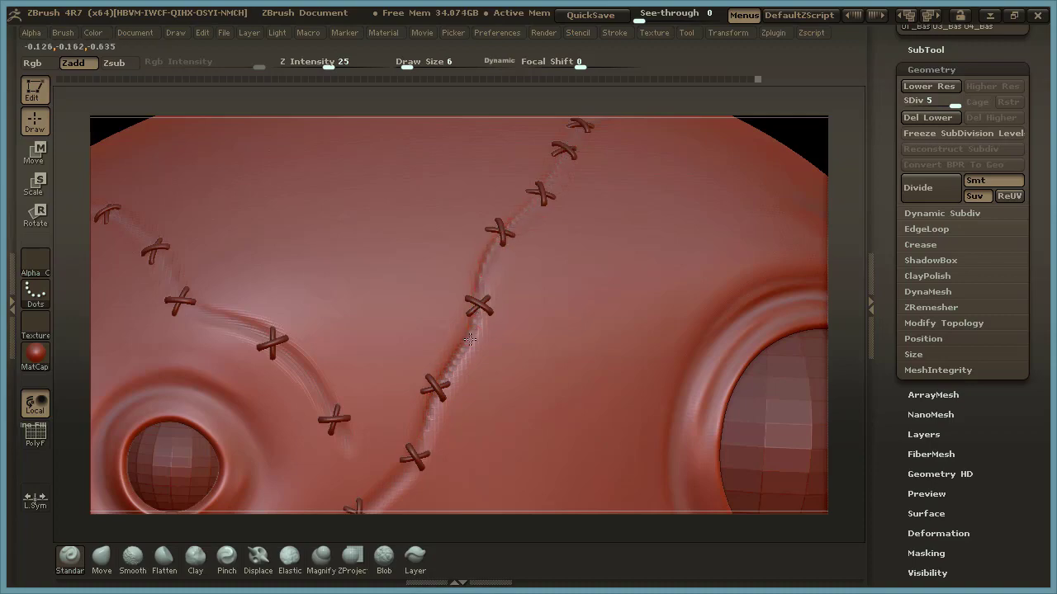
pyautogui.moveTo(435, 401); pyautogui.dragTo(405, 467)
pyautogui.moveTo(374, 500); pyautogui.dragTo(425, 442)
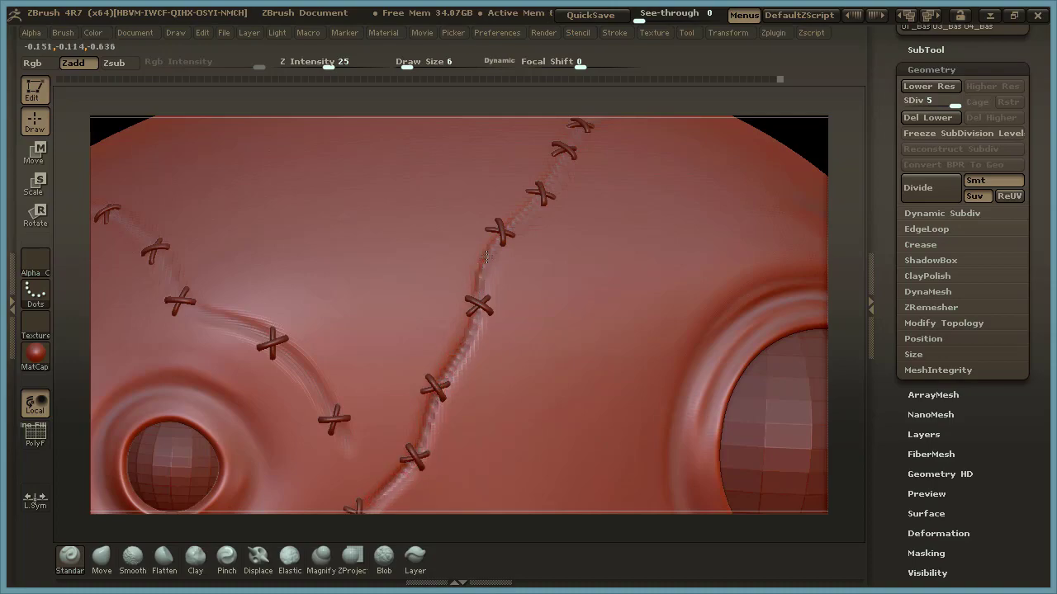
pyautogui.moveTo(540, 193); pyautogui.dragTo(581, 140)
# Sculpt small puckers in the skin around the ends of the middle stitches along the long seam.
pyautogui.moveTo(840, 258); pyautogui.dragTo(563, 305)
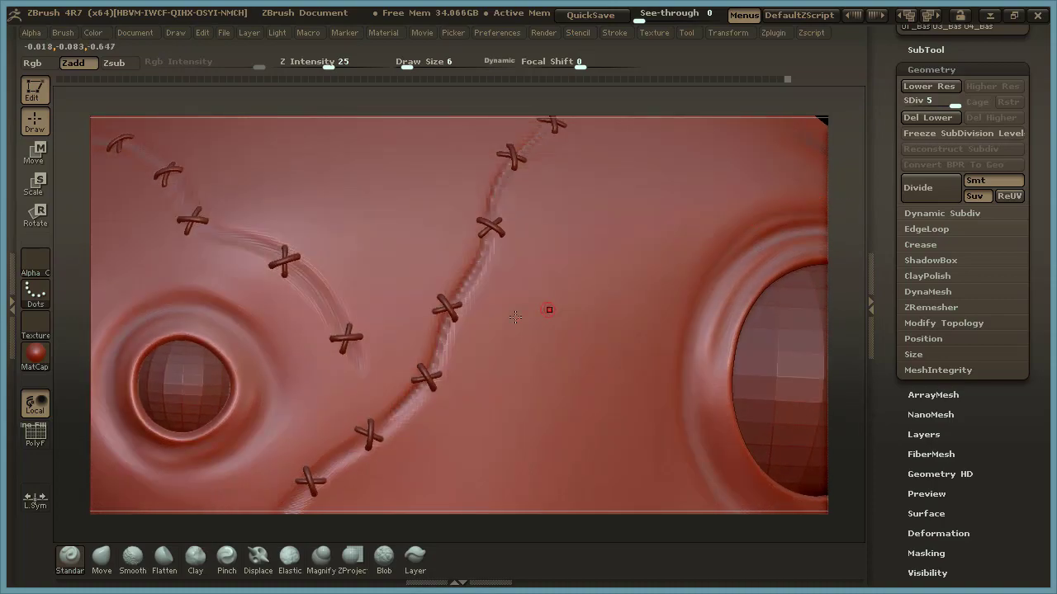
pyautogui.moveTo(437, 332); pyautogui.dragTo(448, 333)
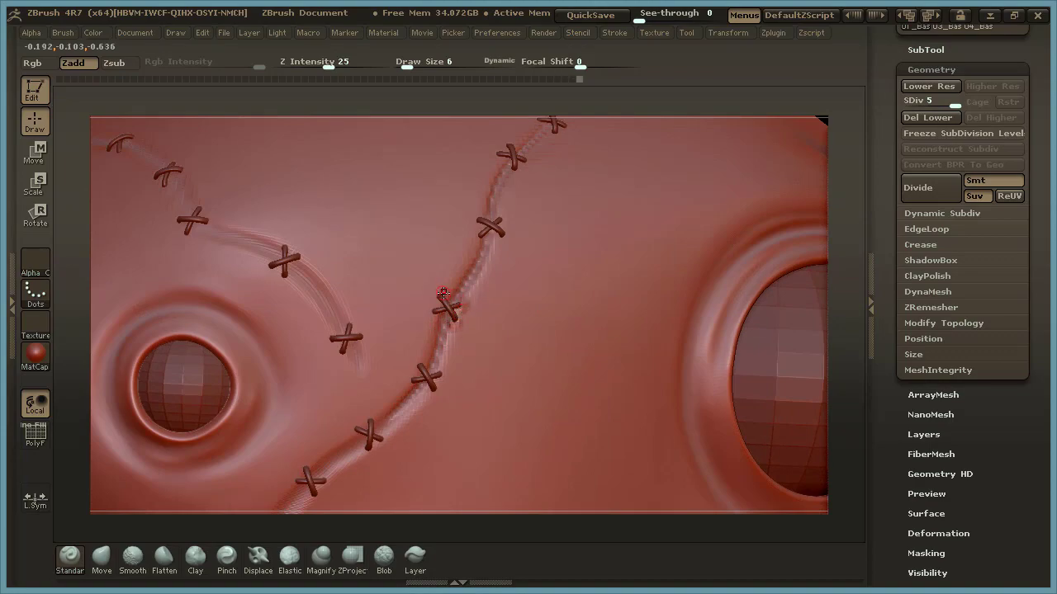
pyautogui.moveTo(439, 293); pyautogui.dragTo(436, 316)
pyautogui.moveTo(443, 294)
pyautogui.mouseDown()
pyautogui.moveTo(459, 307)
pyautogui.moveTo(452, 324)
pyautogui.mouseUp()
pyautogui.moveTo(838, 292); pyautogui.dragTo(839, 264)
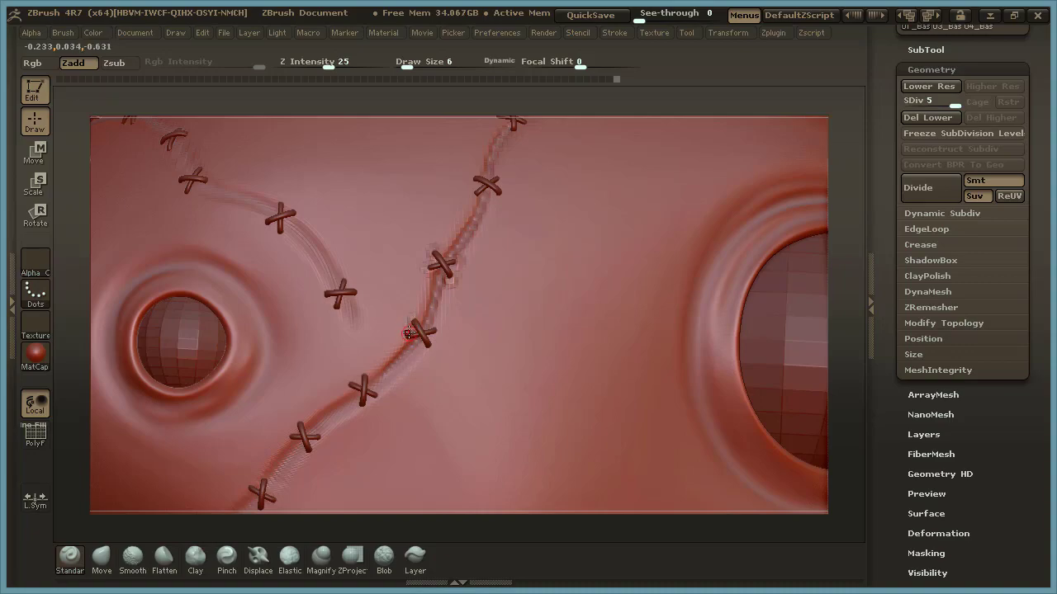
pyautogui.click(428, 350)
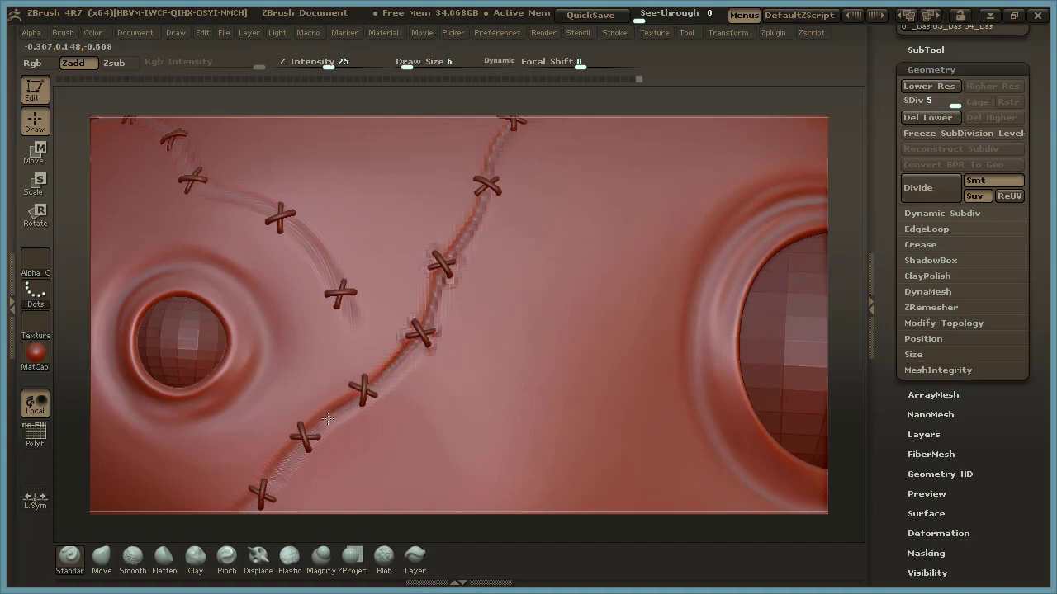
pyautogui.click(421, 333)
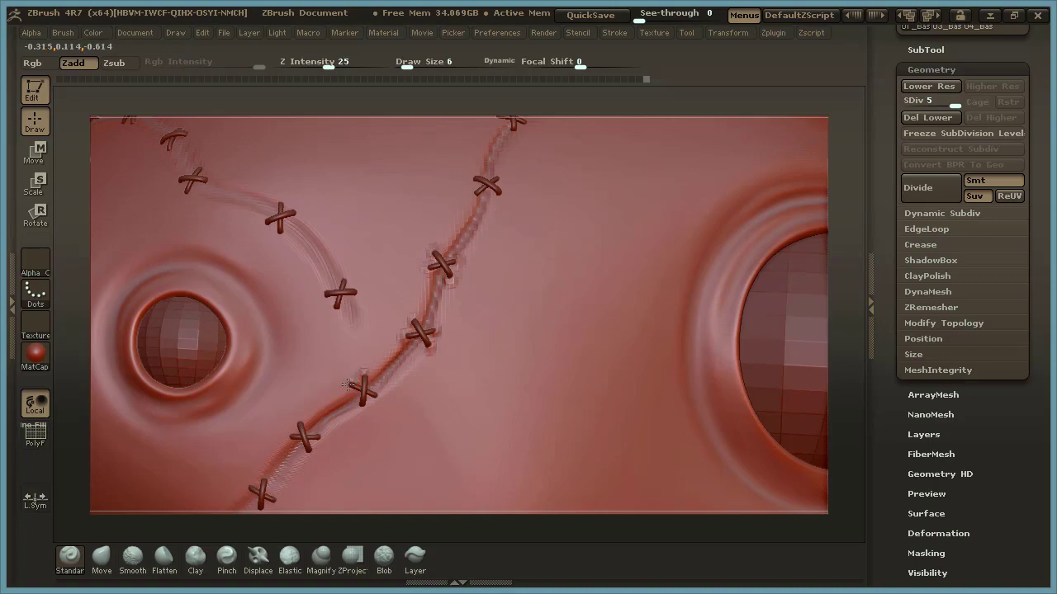
pyautogui.click(353, 389)
pyautogui.click(361, 402)
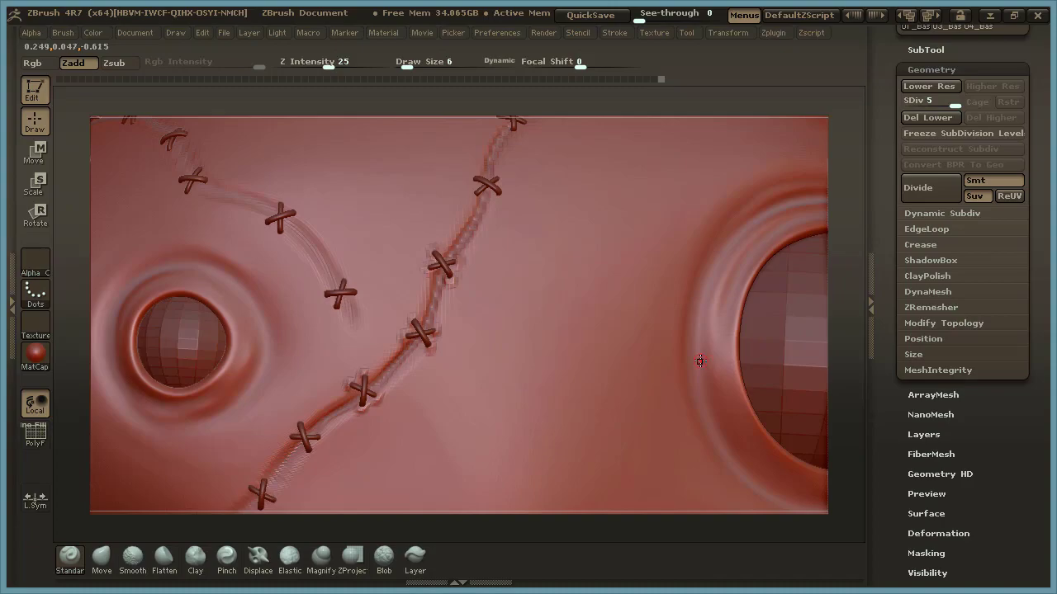
# Subdivide the head mesh to subdivision level 6.
pyautogui.moveTo(841, 304)
pyautogui.mouseDown()
pyautogui.moveTo(806, 305)
pyautogui.moveTo(762, 259)
pyautogui.moveTo(783, 184)
pyautogui.mouseUp()
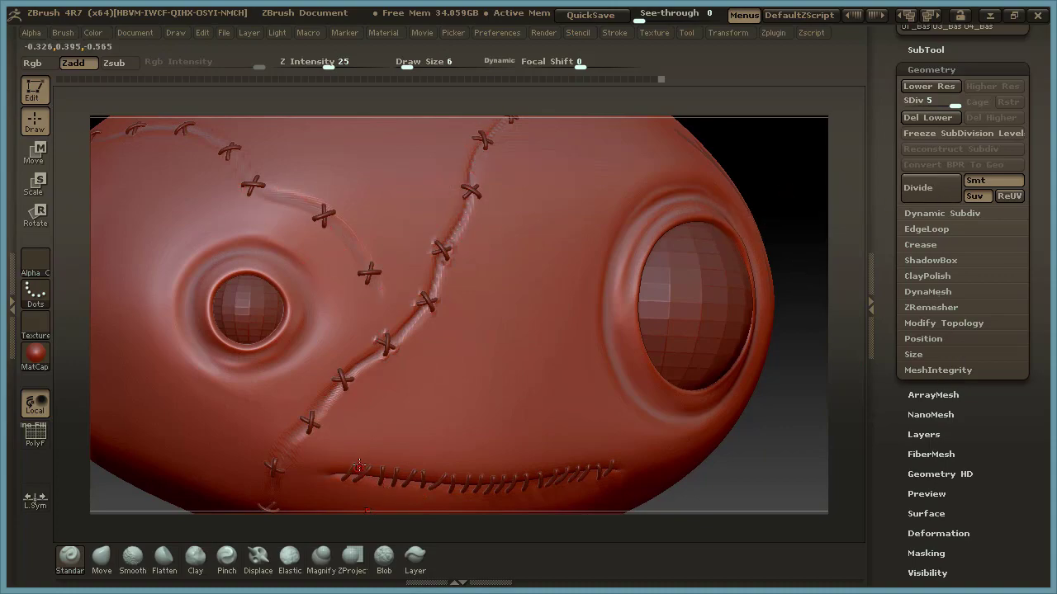
pyautogui.click(924, 189)
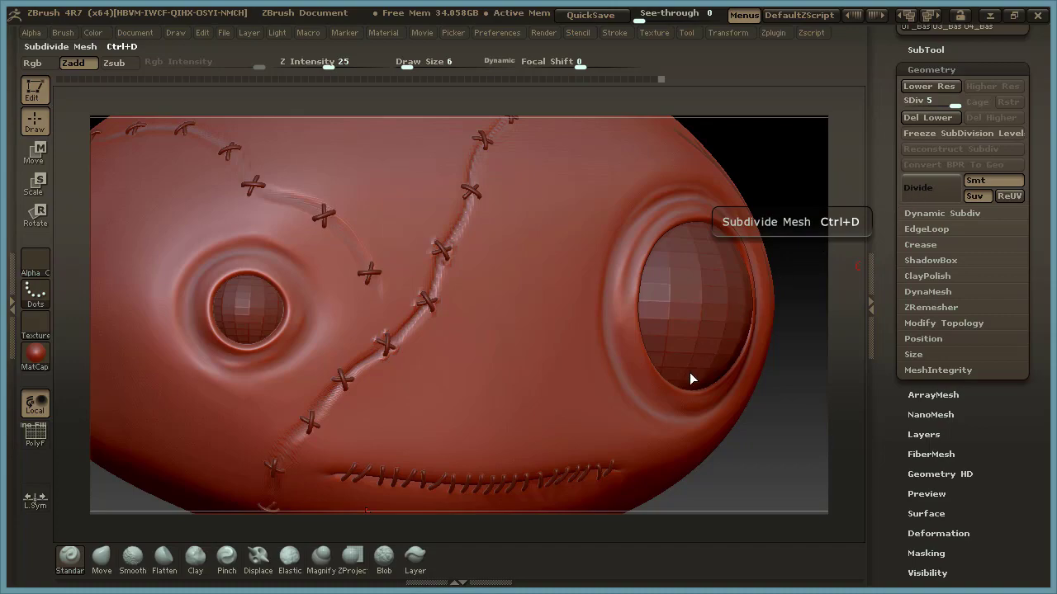
pyautogui.keyDown('alt'); pyautogui.moveTo(768, 180); pyautogui.dragTo(747, 243); pyautogui.keyUp('alt')
pyautogui.moveTo(828, 281); pyautogui.dragTo(823, 257)
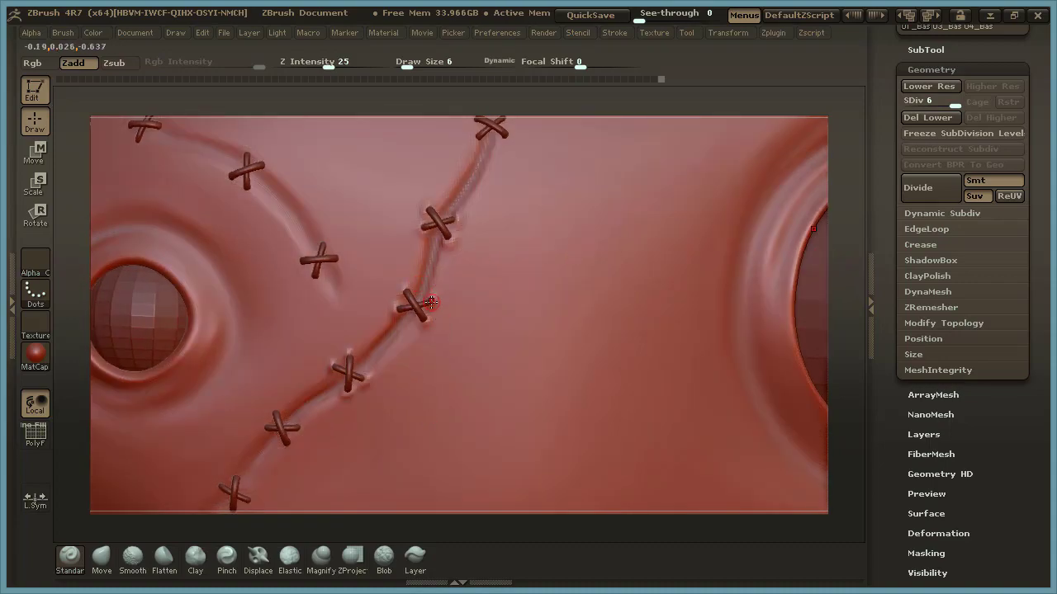
# Sculpt fine wrinkles radiating toward the small eye from the middle seam stitch, using a draw size of 4.
pyautogui.press('space')
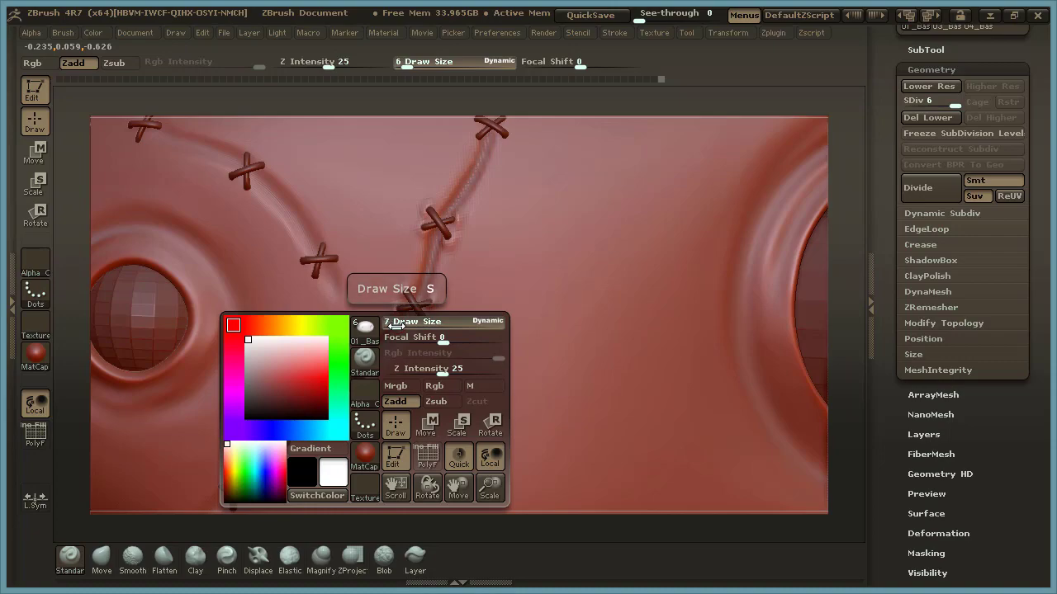
pyautogui.moveTo(394, 328); pyautogui.dragTo(393, 327)
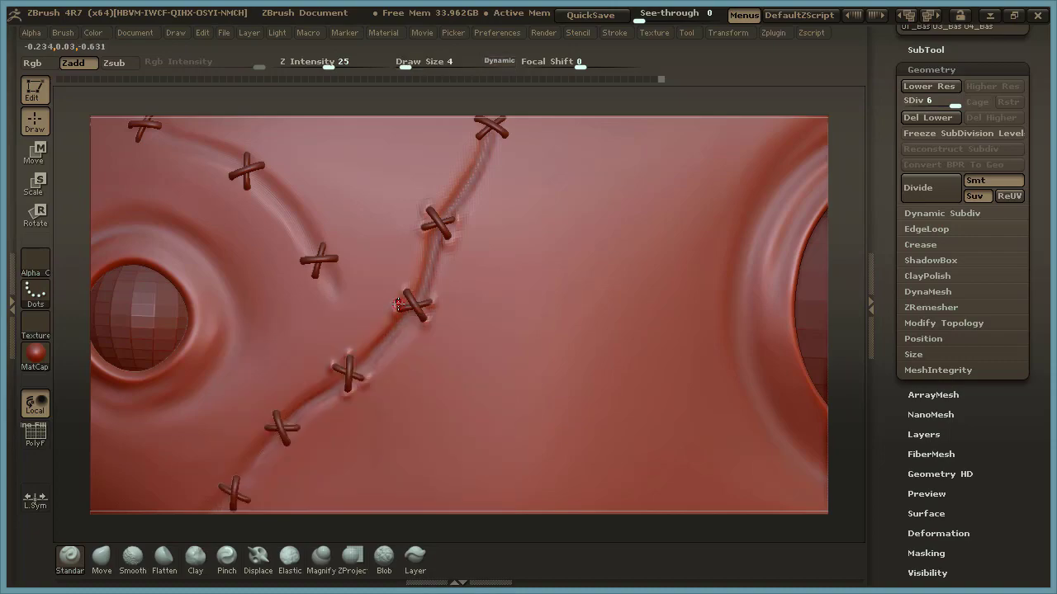
pyautogui.moveTo(407, 286); pyautogui.dragTo(408, 287)
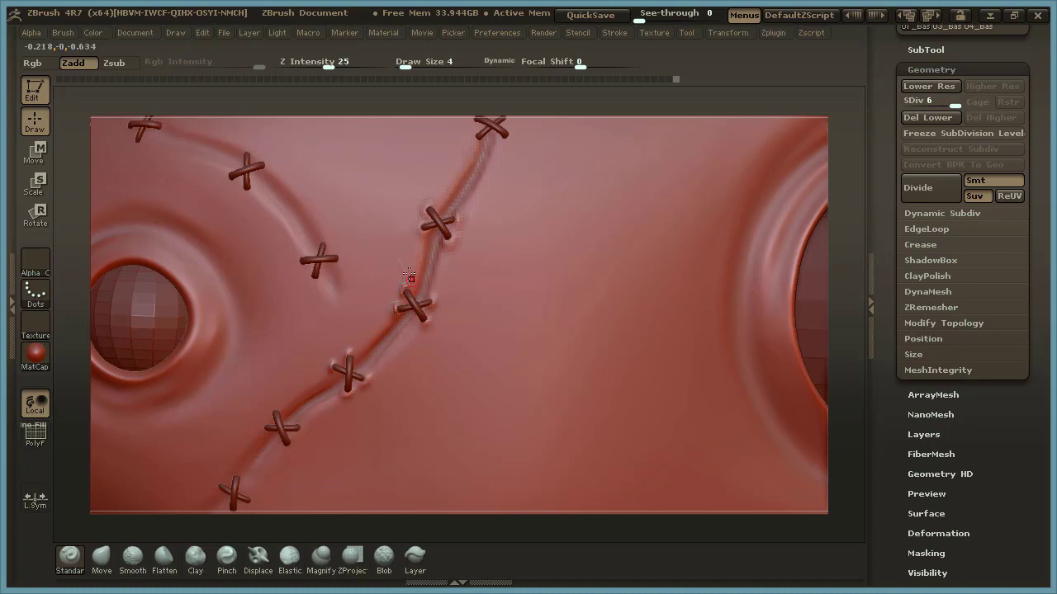
pyautogui.moveTo(383, 278)
pyautogui.mouseDown()
pyautogui.moveTo(412, 296)
pyautogui.moveTo(387, 298)
pyautogui.moveTo(405, 303)
pyautogui.moveTo(383, 318)
pyautogui.mouseUp()
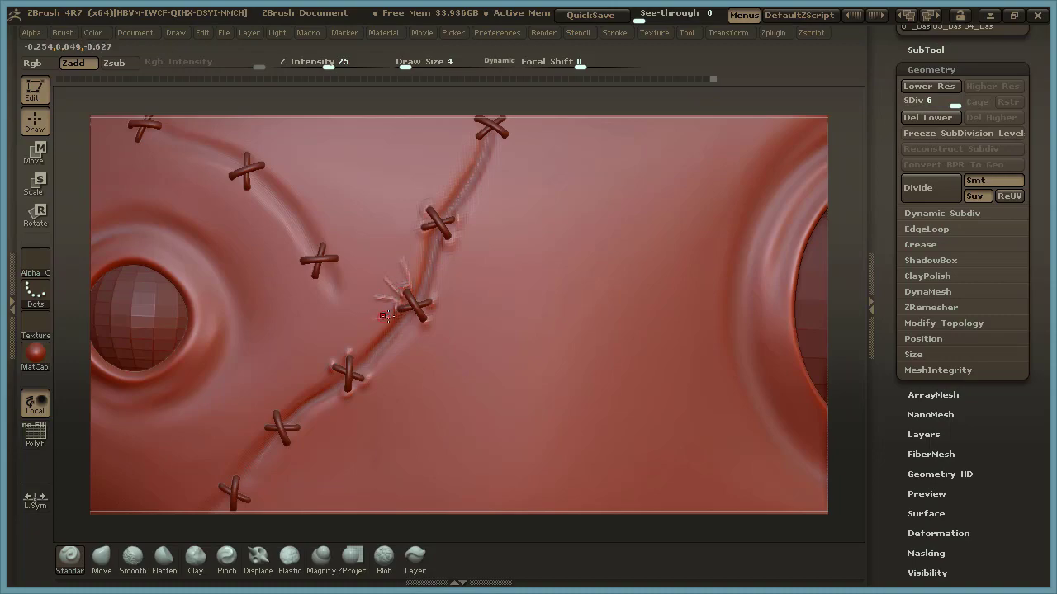
pyautogui.moveTo(360, 363); pyautogui.dragTo(388, 332)
pyautogui.moveTo(422, 270)
pyautogui.mouseDown()
pyautogui.moveTo(425, 237)
pyautogui.moveTo(419, 284)
pyautogui.mouseUp()
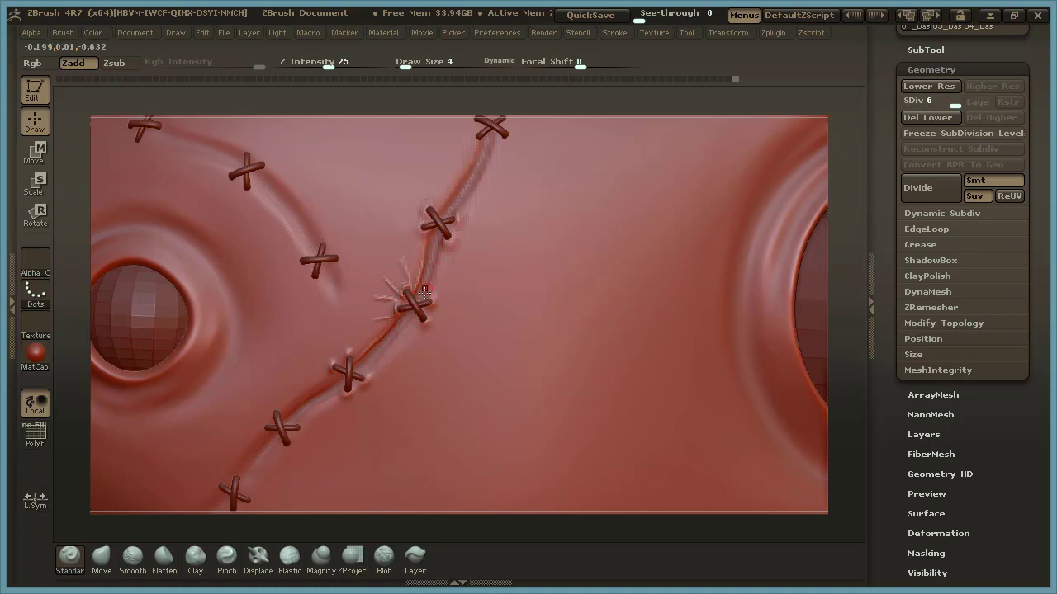
# Add fine ridges along the long seam and wrinkles radiating from the middle stitch toward the large eye.
pyautogui.moveTo(451, 221)
pyautogui.mouseDown()
pyautogui.moveTo(450, 196)
pyautogui.moveTo(501, 133)
pyautogui.moveTo(479, 134)
pyautogui.moveTo(480, 176)
pyautogui.moveTo(464, 202)
pyautogui.mouseUp()
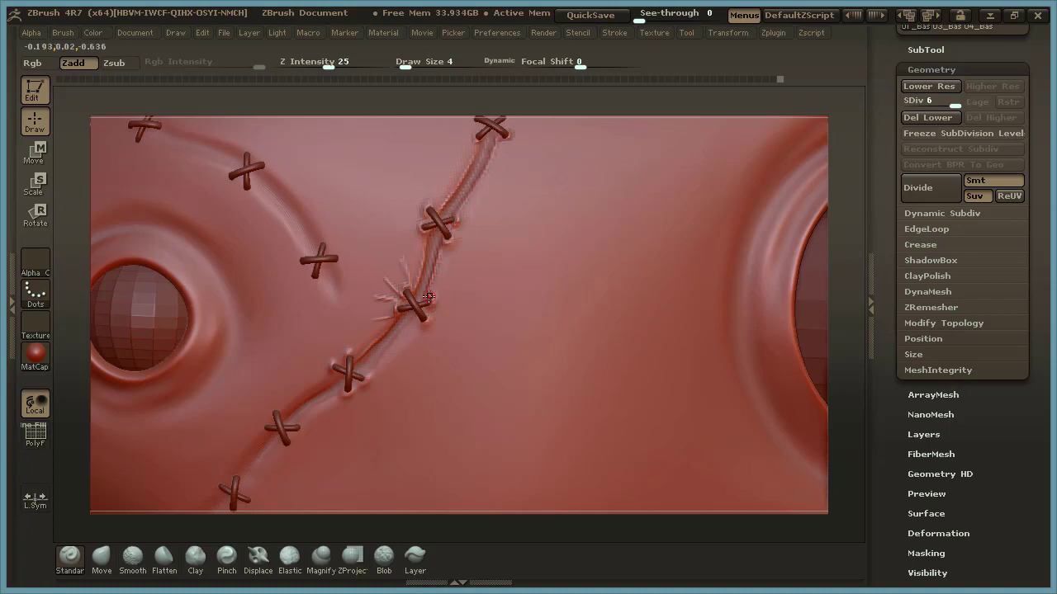
pyautogui.moveTo(453, 276)
pyautogui.mouseDown()
pyautogui.moveTo(429, 308)
pyautogui.moveTo(449, 312)
pyautogui.mouseUp()
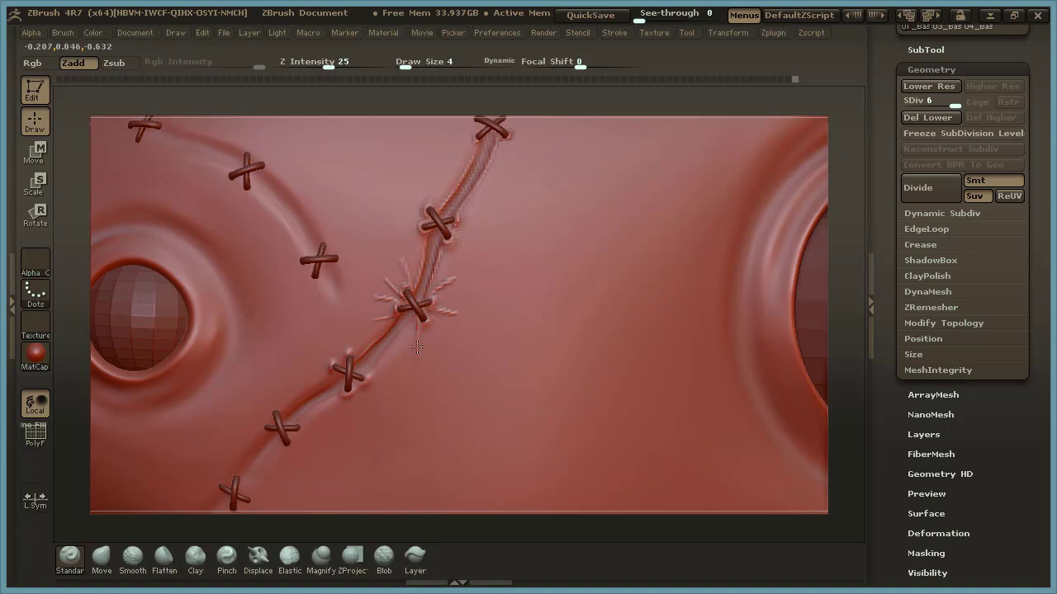
pyautogui.click(416, 321)
pyautogui.click(399, 340)
pyautogui.click(391, 347)
pyautogui.click(376, 357)
pyautogui.moveTo(435, 243)
pyautogui.mouseDown()
pyautogui.moveTo(425, 290)
pyautogui.moveTo(467, 295)
pyautogui.moveTo(456, 325)
pyautogui.moveTo(470, 336)
pyautogui.mouseUp()
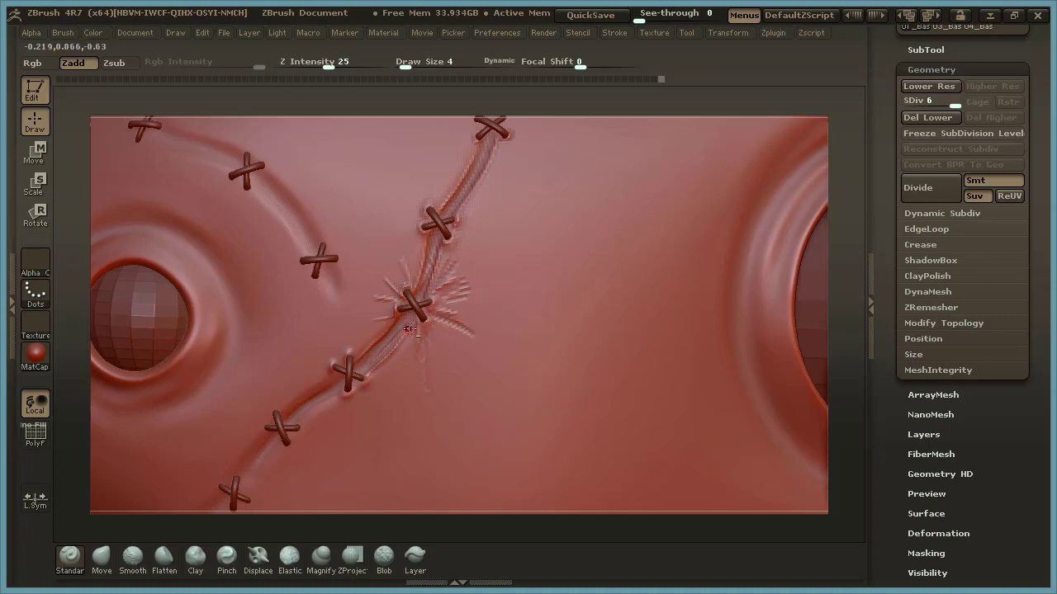
# Add longer wrinkles around the middle stitch and along the seam section below it.
pyautogui.moveTo(398, 319); pyautogui.dragTo(395, 296)
pyautogui.moveTo(387, 260)
pyautogui.mouseDown()
pyautogui.moveTo(402, 280)
pyautogui.moveTo(404, 266)
pyautogui.mouseUp()
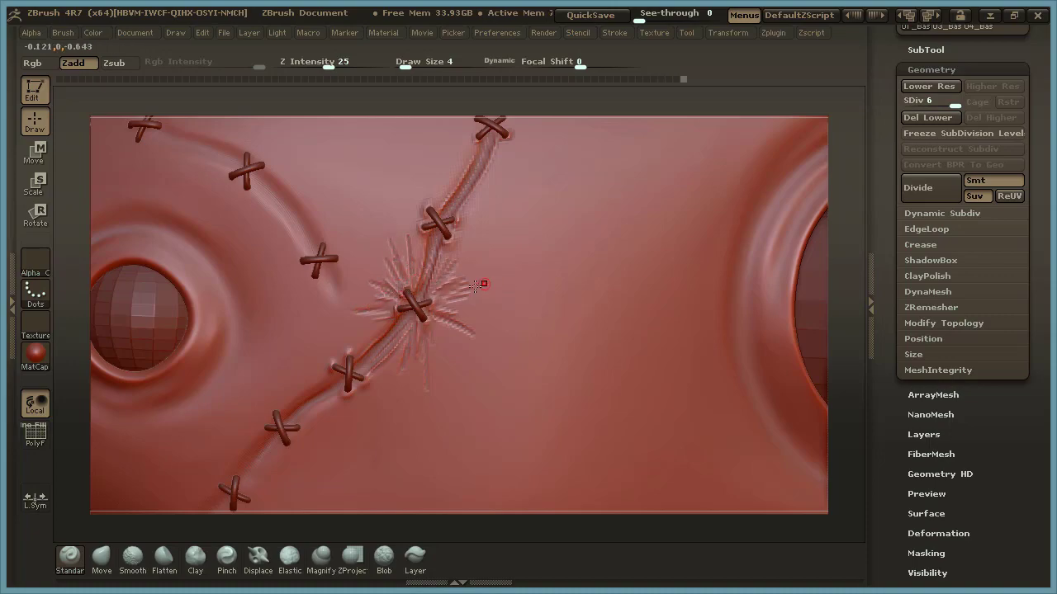
pyautogui.moveTo(376, 333)
pyautogui.mouseDown()
pyautogui.moveTo(359, 352)
pyautogui.moveTo(403, 346)
pyautogui.mouseUp()
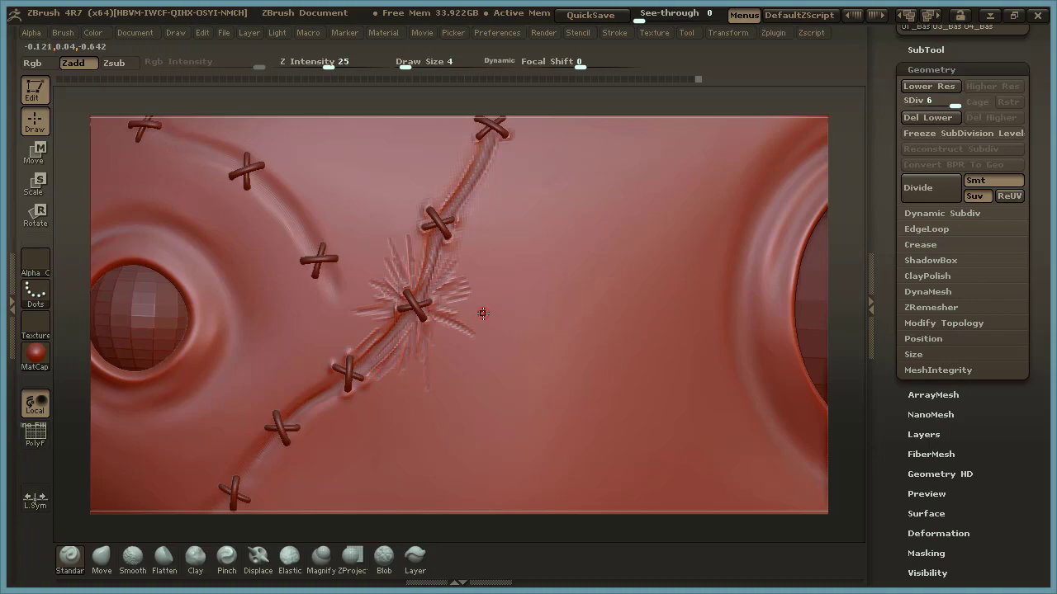
# Smooth the radiating wrinkles around the middle stitch with the Smooth brush at draw size 6.
pyautogui.press('space')
pyautogui.moveTo(483, 317)
pyautogui.mouseDown()
pyautogui.moveTo(436, 304)
pyautogui.moveTo(479, 272)
pyautogui.moveTo(444, 298)
pyautogui.moveTo(465, 293)
pyautogui.moveTo(441, 320)
pyautogui.moveTo(476, 334)
pyautogui.moveTo(425, 363)
pyautogui.moveTo(418, 350)
pyautogui.moveTo(411, 370)
pyautogui.moveTo(378, 367)
pyautogui.moveTo(390, 356)
pyautogui.mouseUp()
pyautogui.press('shift')
pyautogui.keyDown('shift'); pyautogui.moveTo(450, 314); pyautogui.dragTo(434, 288); pyautogui.keyUp('shift')
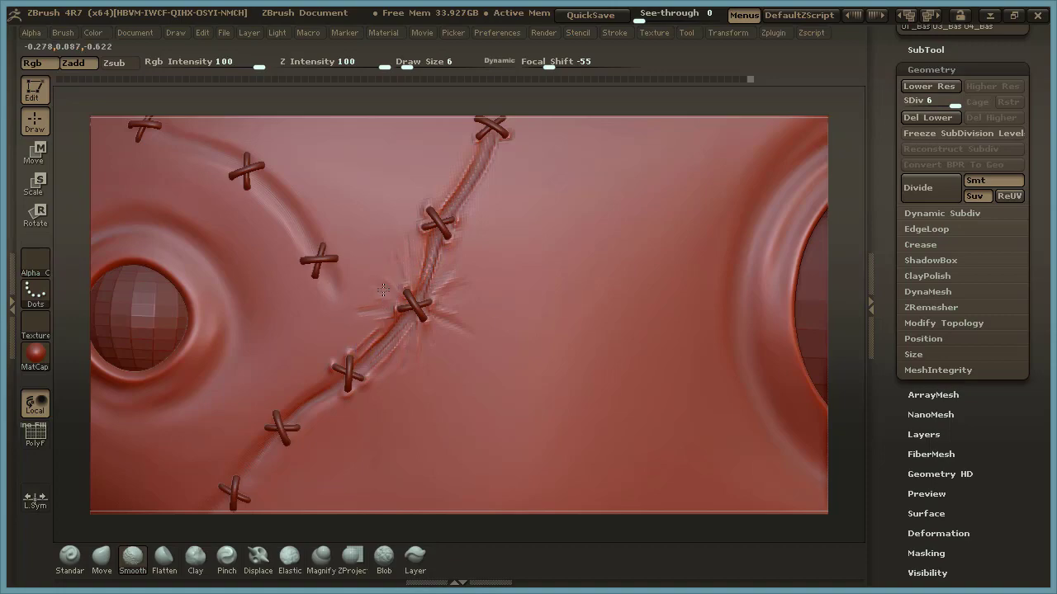
pyautogui.moveTo(433, 262)
pyautogui.keyDown('shift'); pyautogui.mouseDown()
pyautogui.moveTo(429, 287)
pyautogui.moveTo(427, 261)
pyautogui.mouseUp(); pyautogui.keyUp('shift')
pyautogui.moveTo(377, 329)
pyautogui.keyDown('shift'); pyautogui.mouseDown()
pyautogui.moveTo(360, 346)
pyautogui.moveTo(394, 331)
pyautogui.mouseUp(); pyautogui.keyUp('shift')
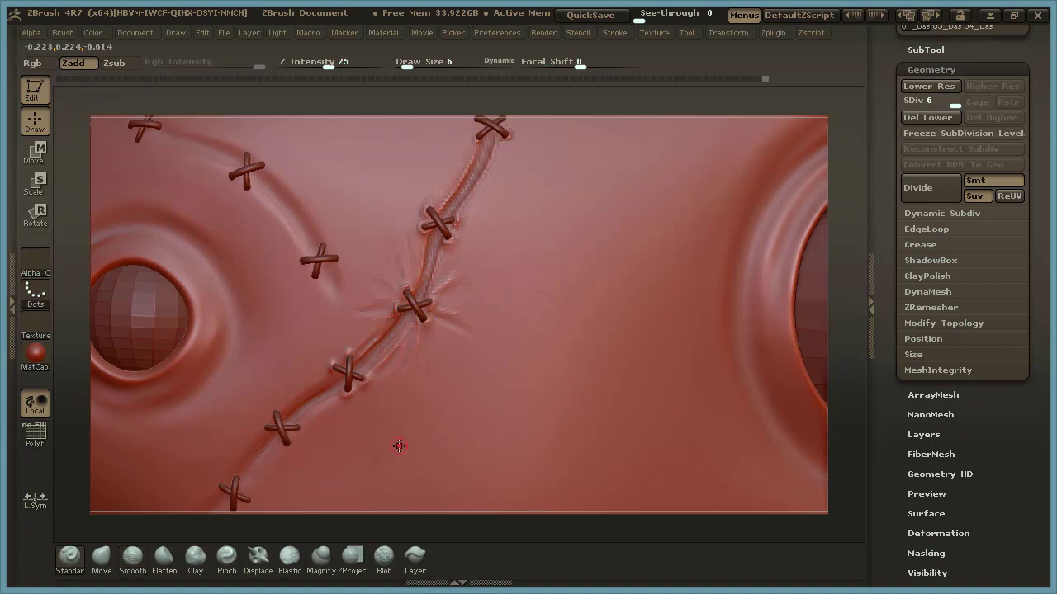
# Sculpt and soften thin folds along the rim of the large eye socket on the side facing the seam.
pyautogui.moveTo(837, 269); pyautogui.dragTo(678, 263)
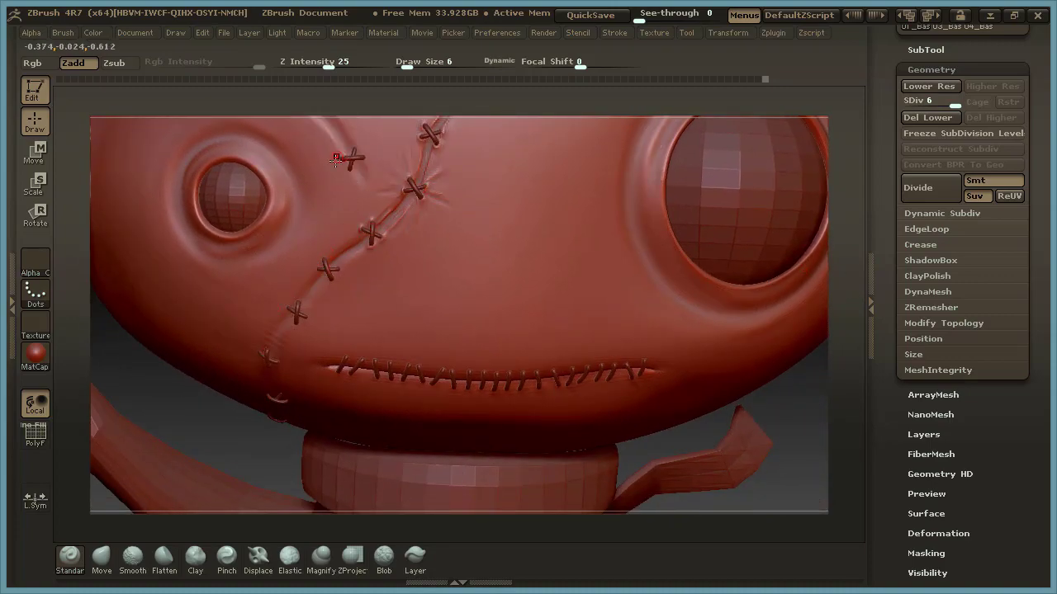
pyautogui.moveTo(837, 259); pyautogui.dragTo(831, 314)
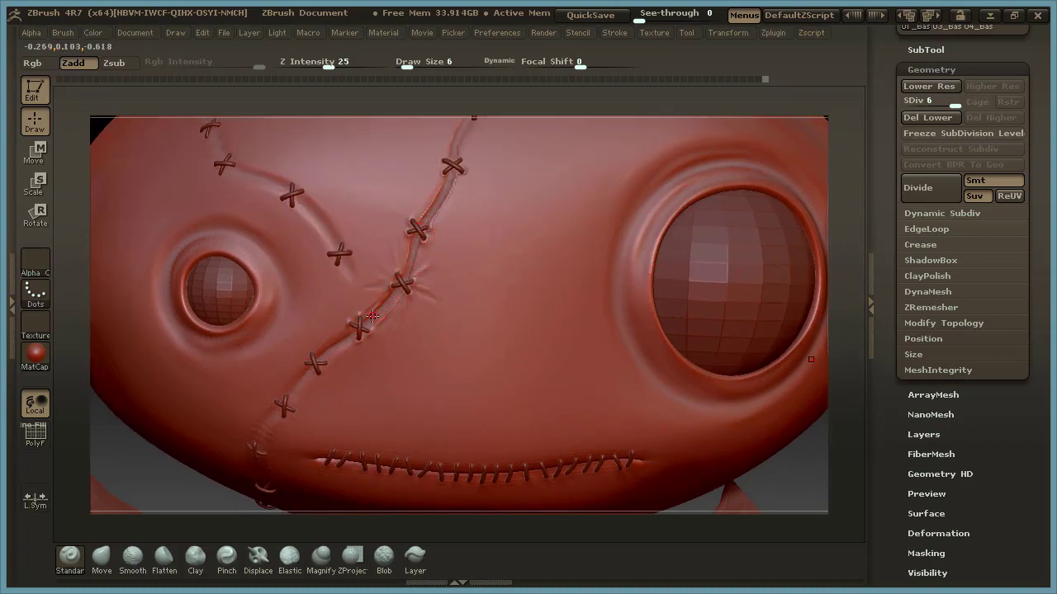
pyautogui.moveTo(842, 254); pyautogui.dragTo(833, 251)
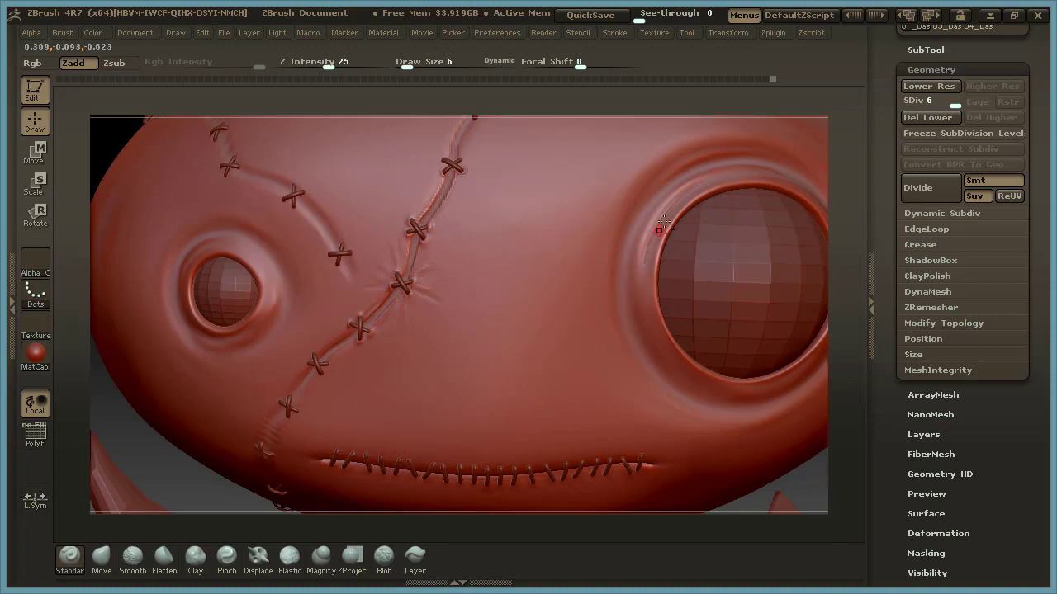
pyautogui.press('shift')
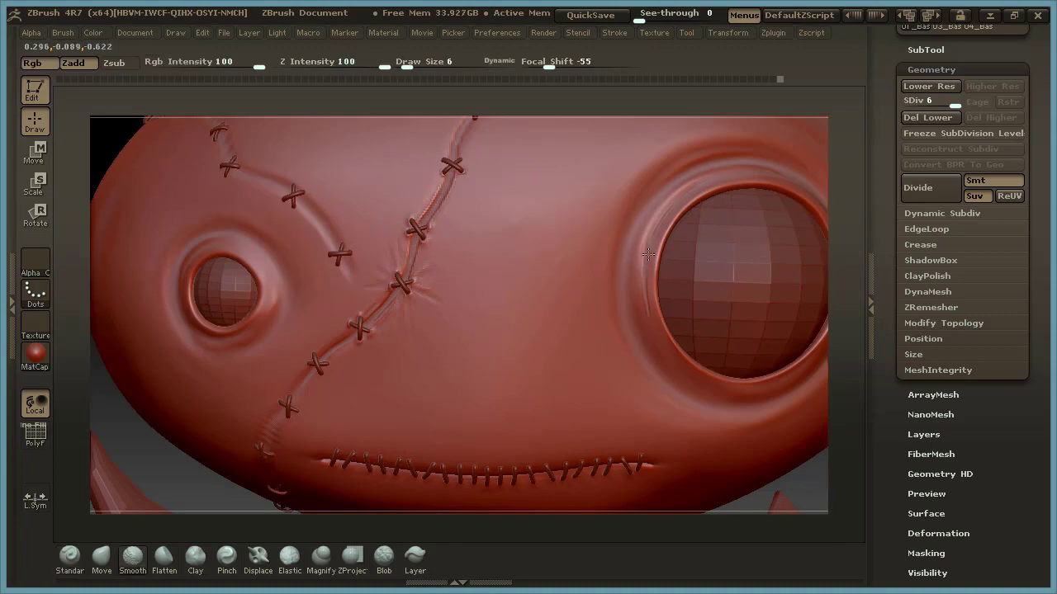
# Sculpt puckers above the first mouth stitches and creases running from the mouth corner toward the long seam.
pyautogui.moveTo(853, 354); pyautogui.dragTo(841, 206)
pyautogui.keyDown('alt'); pyautogui.moveTo(845, 297); pyautogui.dragTo(894, 317); pyautogui.keyUp('alt')
pyautogui.moveTo(840, 357); pyautogui.dragTo(844, 273)
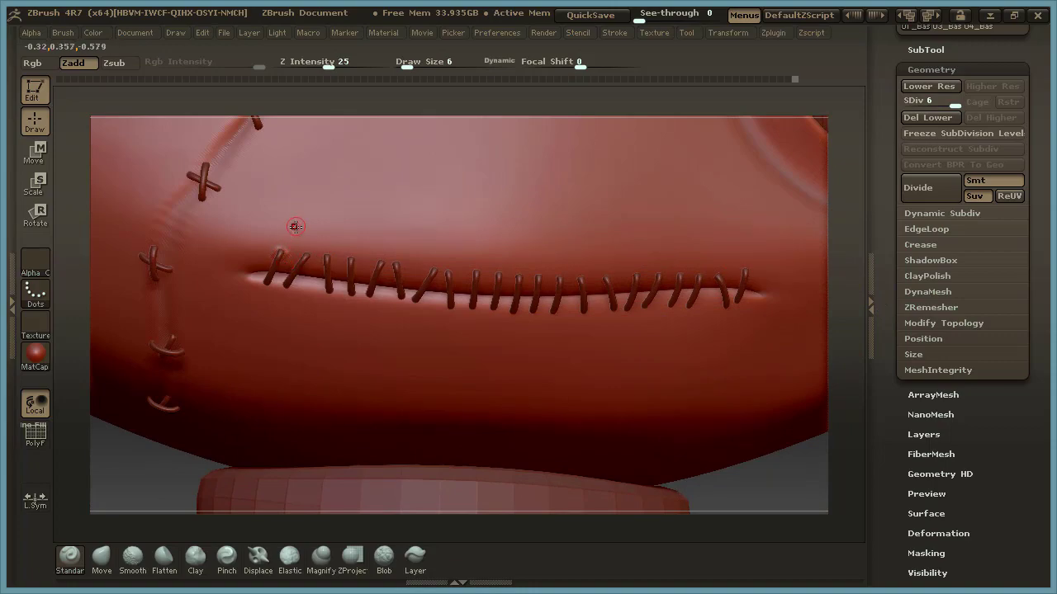
pyautogui.moveTo(253, 220); pyautogui.dragTo(267, 246)
pyautogui.click(322, 304)
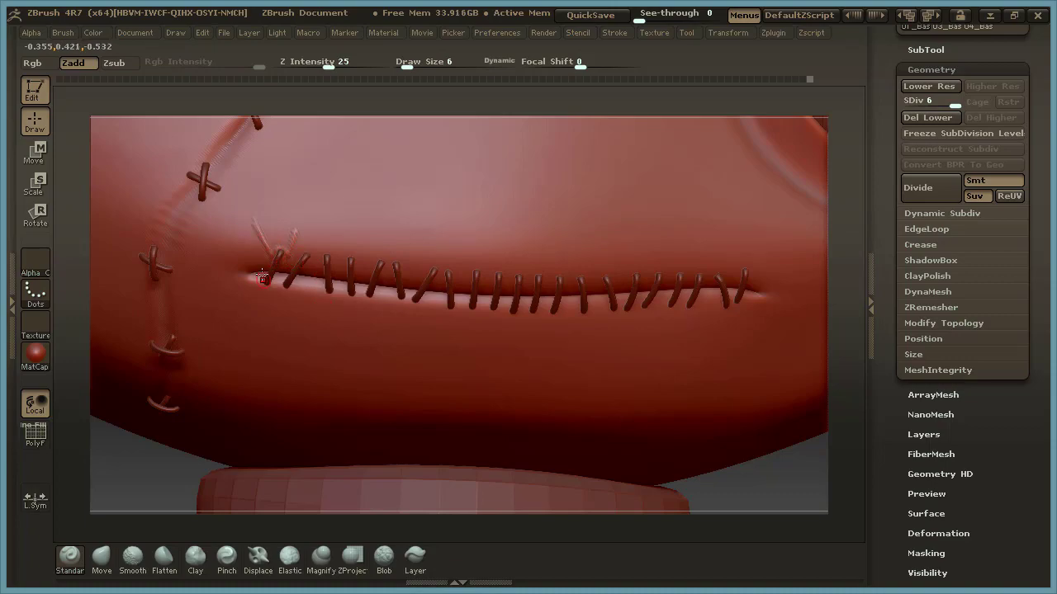
pyautogui.moveTo(243, 272)
pyautogui.mouseDown()
pyautogui.moveTo(201, 288)
pyautogui.moveTo(266, 263)
pyautogui.mouseUp()
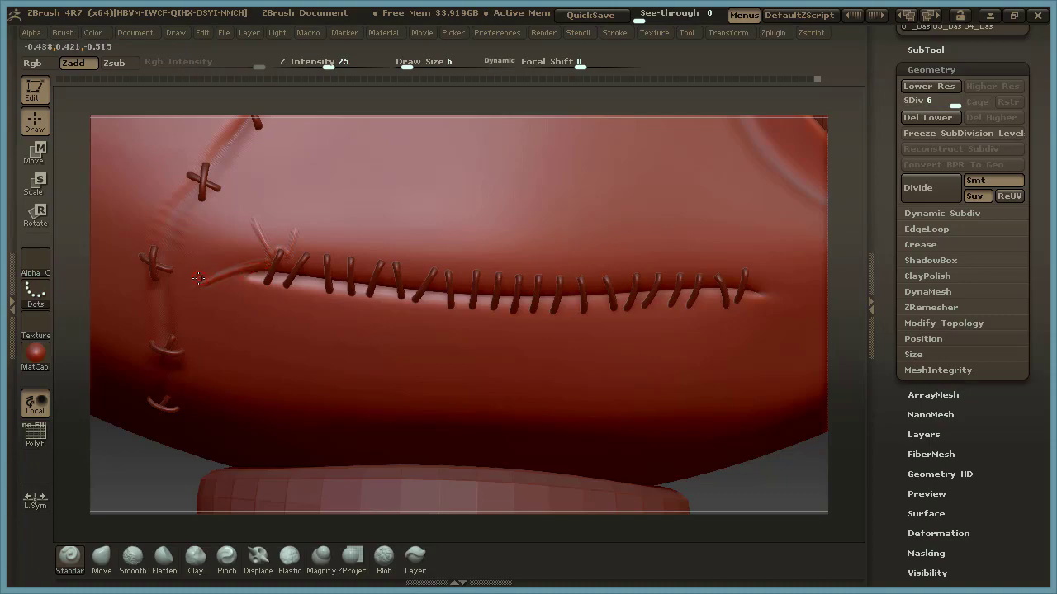
pyautogui.moveTo(206, 277); pyautogui.dragTo(267, 259)
# Smooth the mouth corner creases and re-sculpt the pucker above the first mouth stitch.
pyautogui.press('shift')
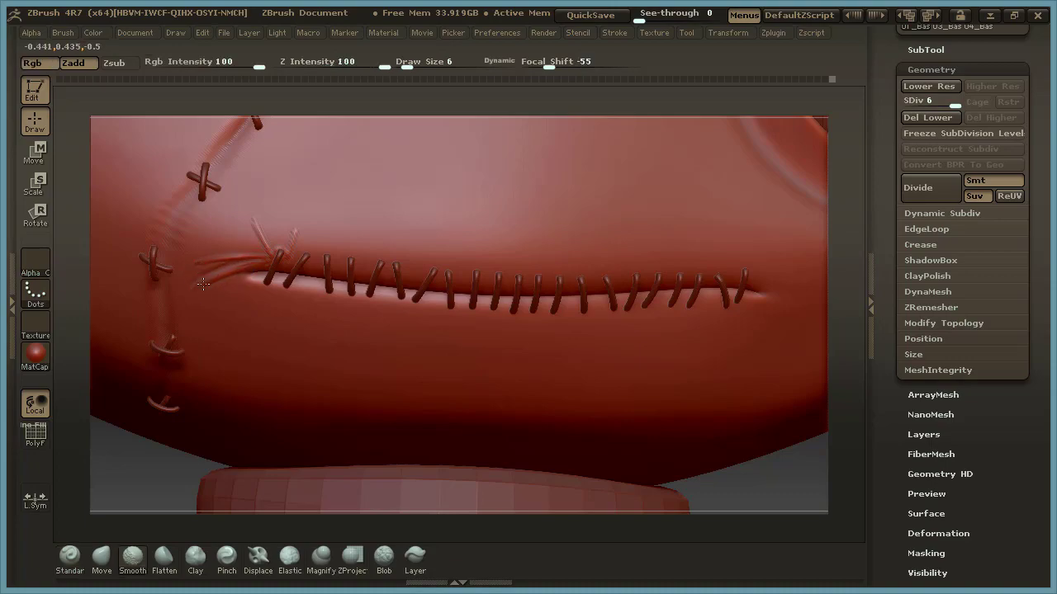
pyautogui.keyDown('shift'); pyautogui.moveTo(207, 263); pyautogui.dragTo(238, 256); pyautogui.keyUp('shift')
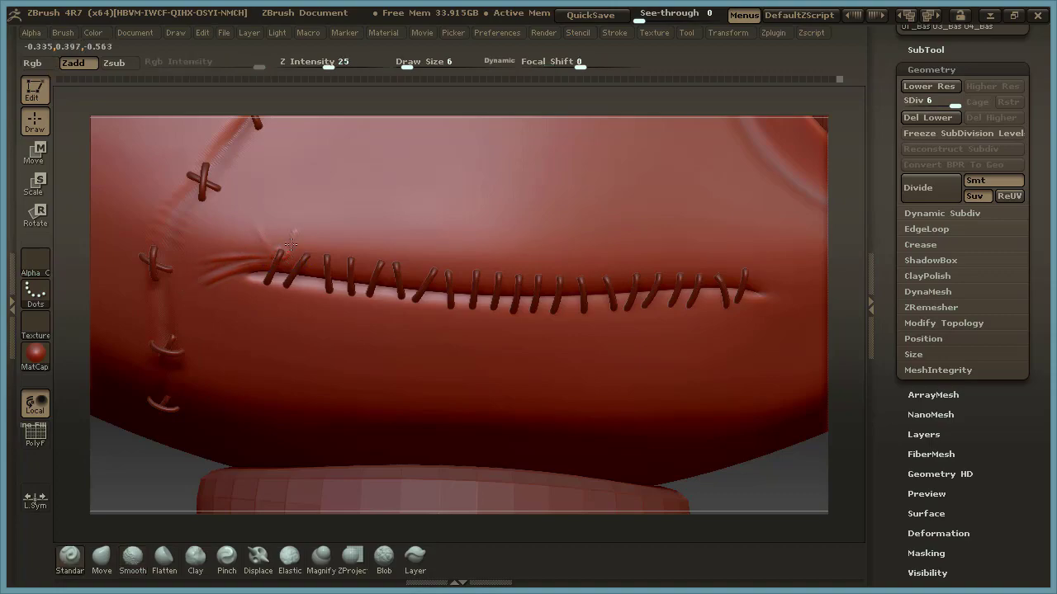
pyautogui.moveTo(271, 257); pyautogui.dragTo(260, 233)
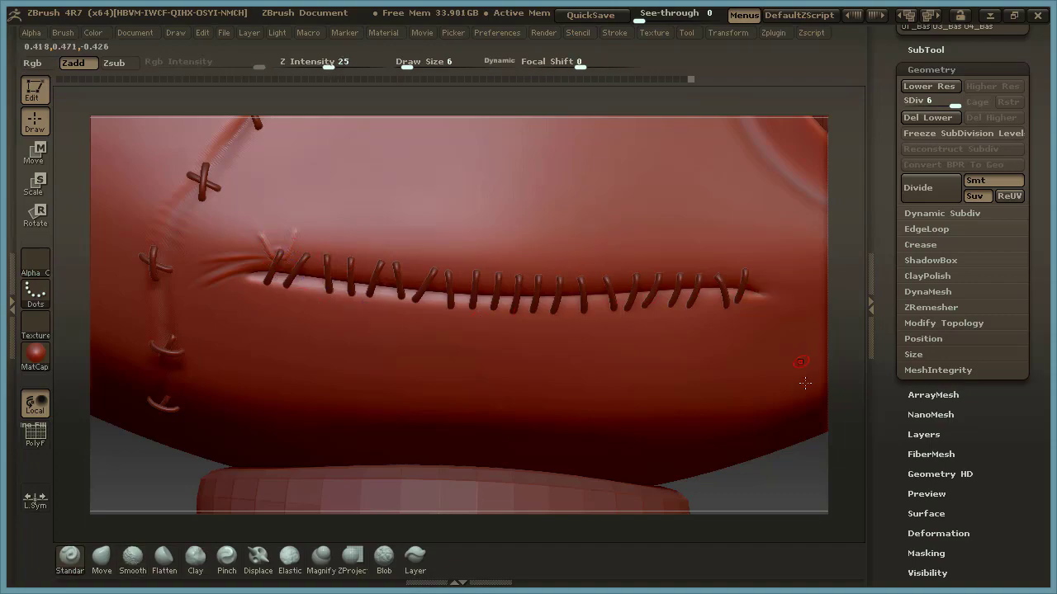
# Subdivide the head mesh to subdivision level 7 and smooth the pucker beside the first mouth stitch.
pyautogui.click(935, 189)
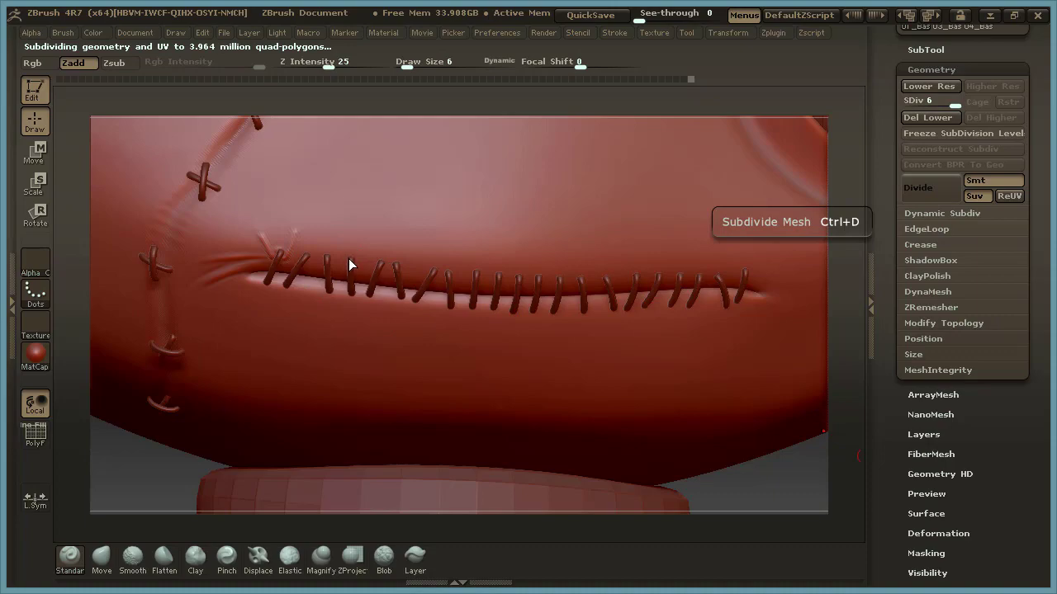
pyautogui.press('shift')
pyautogui.keyDown('shift'); pyautogui.moveTo(291, 243); pyautogui.dragTo(297, 231); pyautogui.keyUp('shift')
pyautogui.moveTo(844, 251); pyautogui.dragTo(684, 298)
pyautogui.keyDown('alt'); pyautogui.moveTo(750, 238); pyautogui.dragTo(795, 347); pyautogui.keyUp('alt')
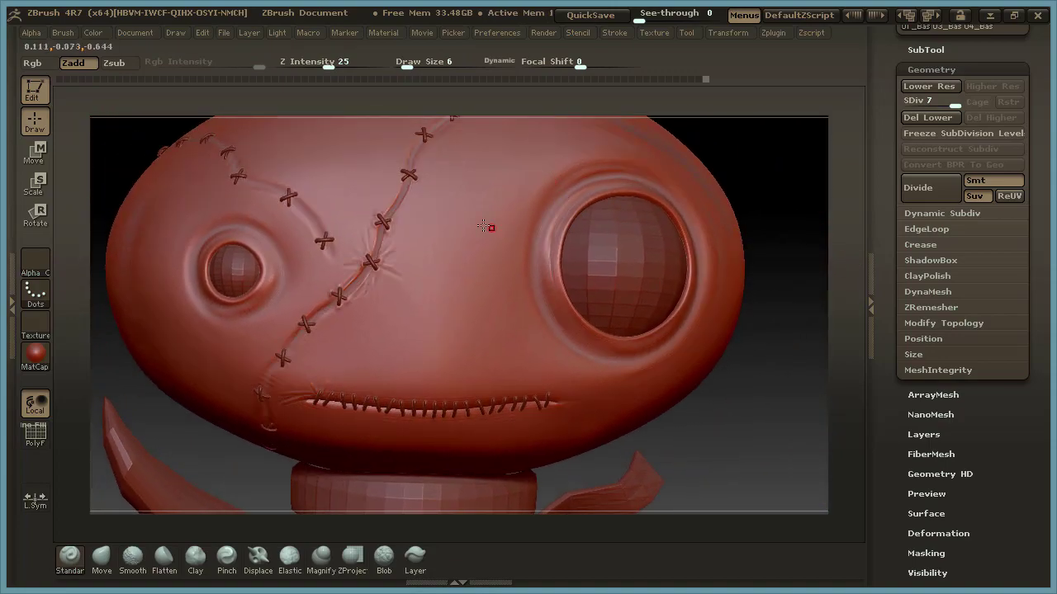
pyautogui.moveTo(769, 321)
pyautogui.mouseDown()
pyautogui.moveTo(774, 366)
pyautogui.moveTo(702, 384)
pyautogui.mouseUp()
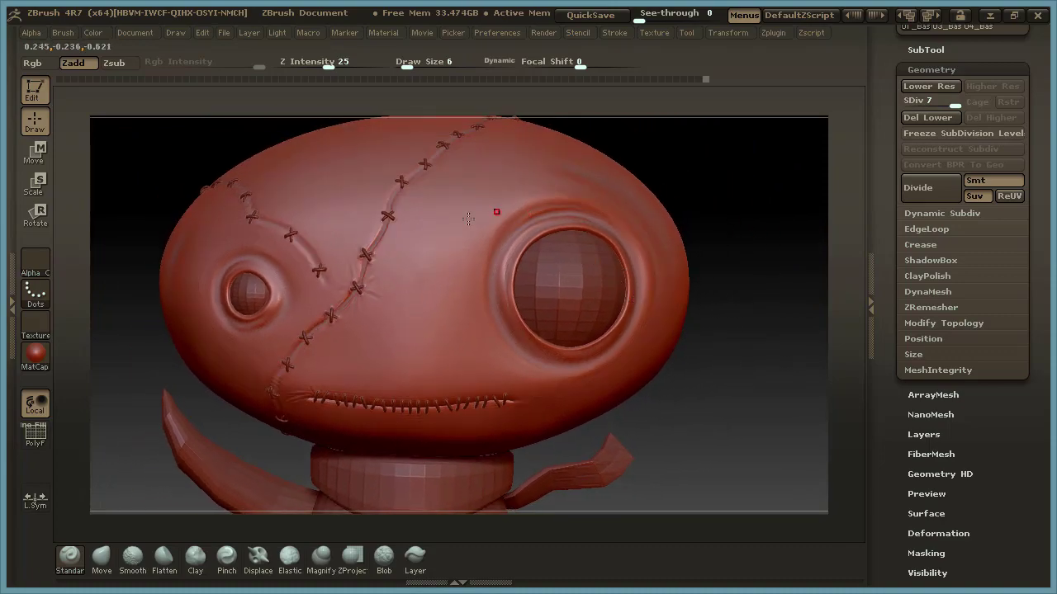
# Set up the Standard brush with Alpha 22, the DragRect stroke and a draw size of 39.
pyautogui.click(37, 261)
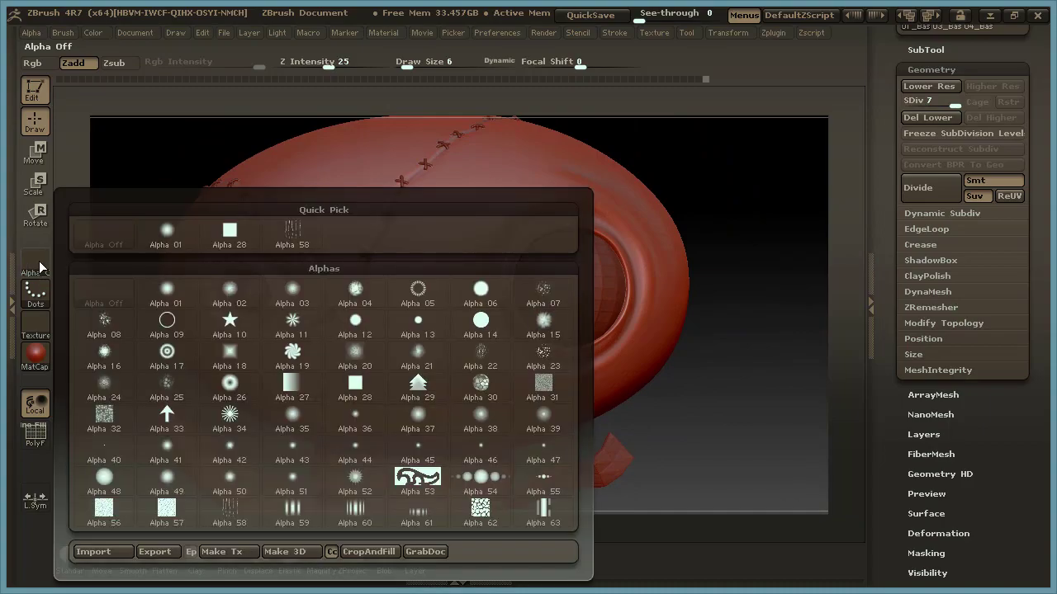
pyautogui.moveTo(117, 326)
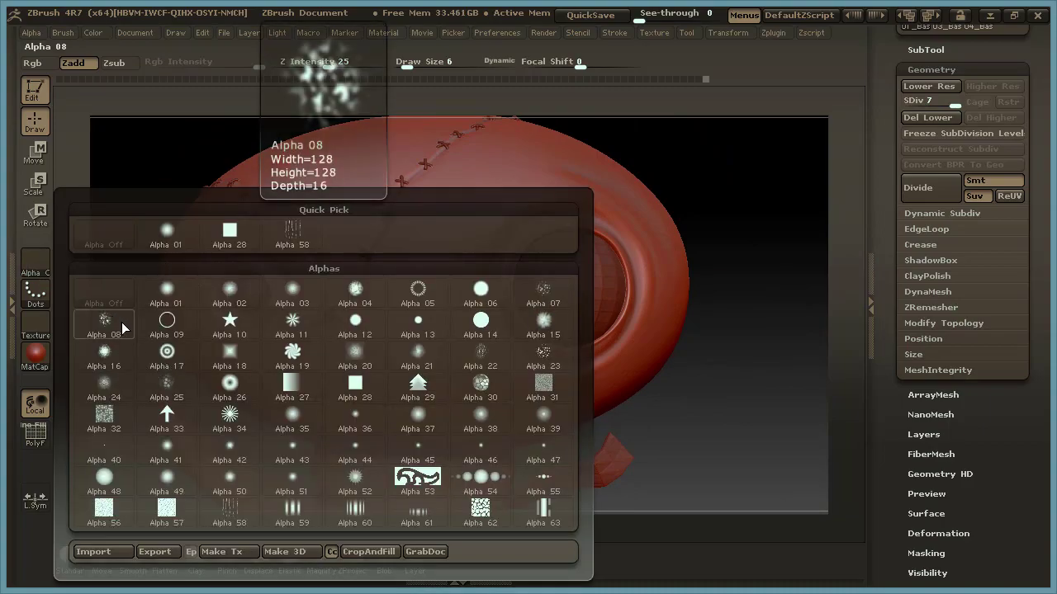
pyautogui.click(485, 357)
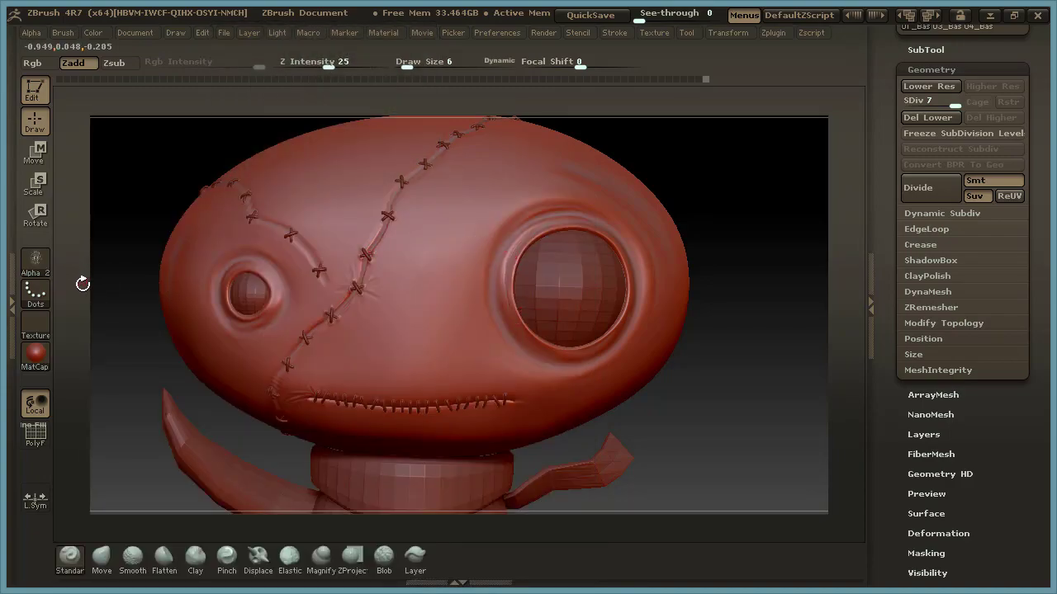
pyautogui.click(35, 293)
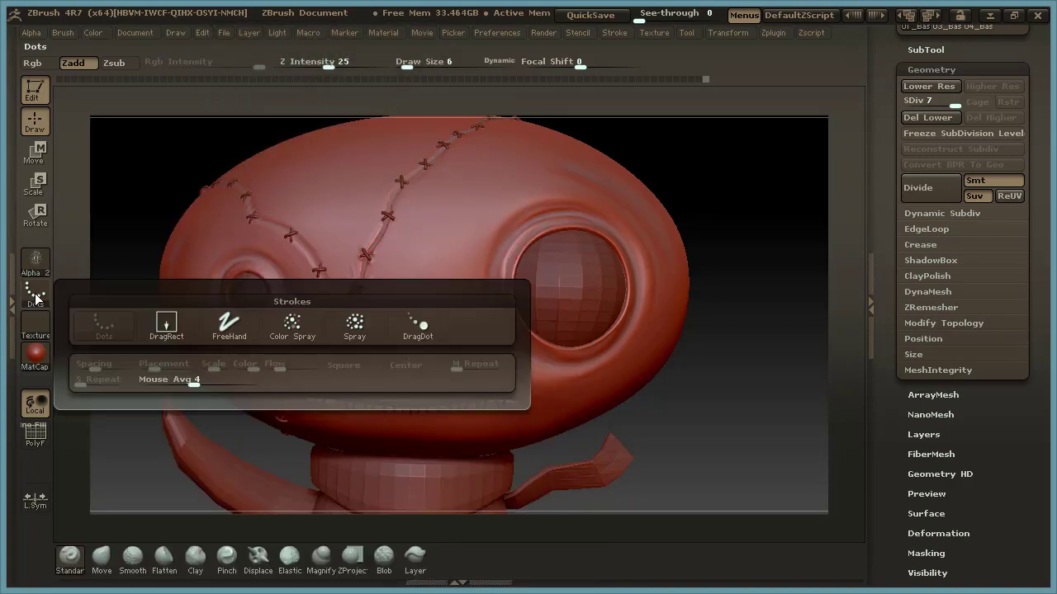
pyautogui.click(166, 325)
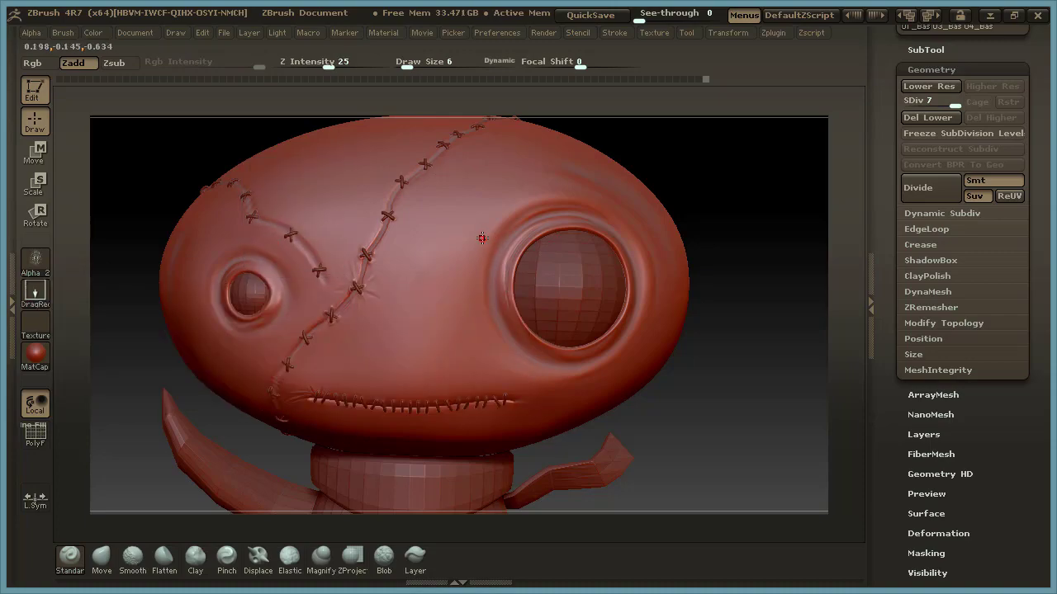
pyautogui.press('space')
# Try stamping the crack pattern beside the large eye socket at Z Intensity 25 and at 9.
pyautogui.moveTo(493, 237)
pyautogui.mouseDown()
pyautogui.moveTo(488, 259)
pyautogui.moveTo(518, 334)
pyautogui.mouseUp()
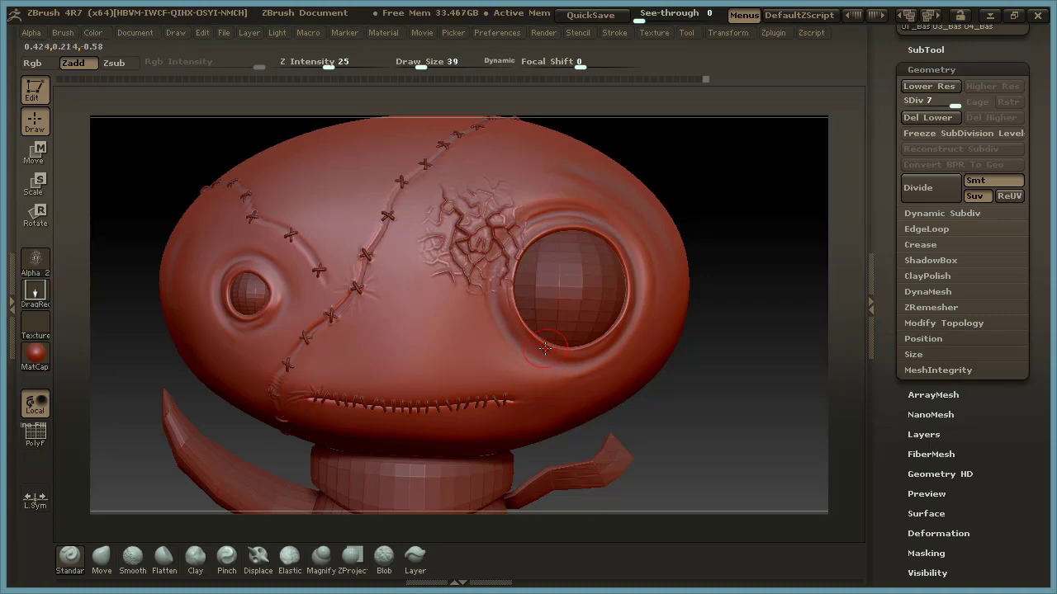
pyautogui.hotkey('ctrl', 'z')
pyautogui.moveTo(696, 200)
pyautogui.mouseDown()
pyautogui.moveTo(683, 195)
pyautogui.moveTo(695, 209)
pyautogui.mouseUp()
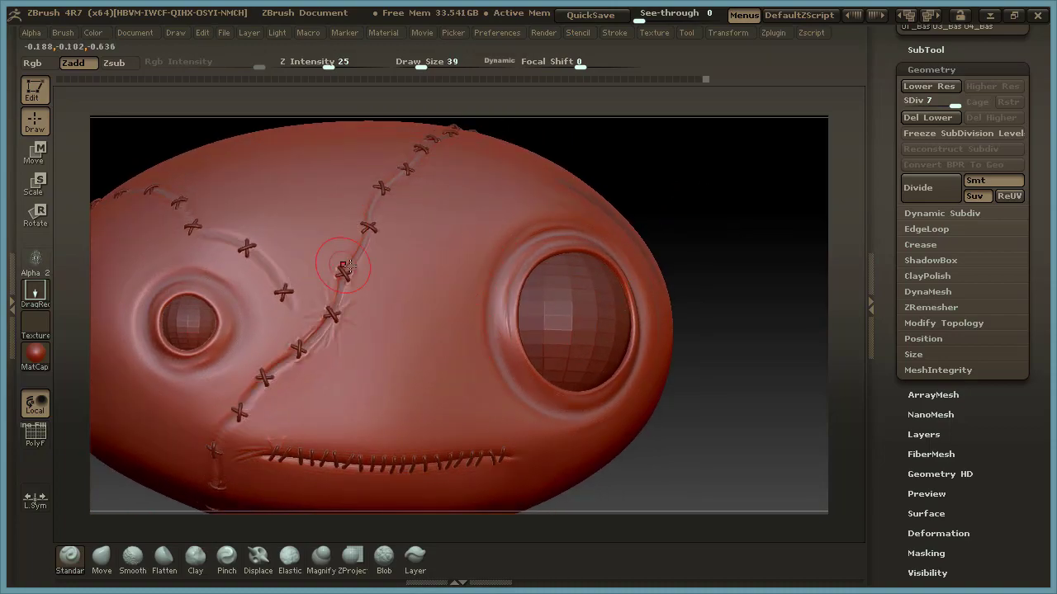
pyautogui.moveTo(331, 66); pyautogui.dragTo(306, 66)
pyautogui.moveTo(677, 182); pyautogui.dragTo(501, 252)
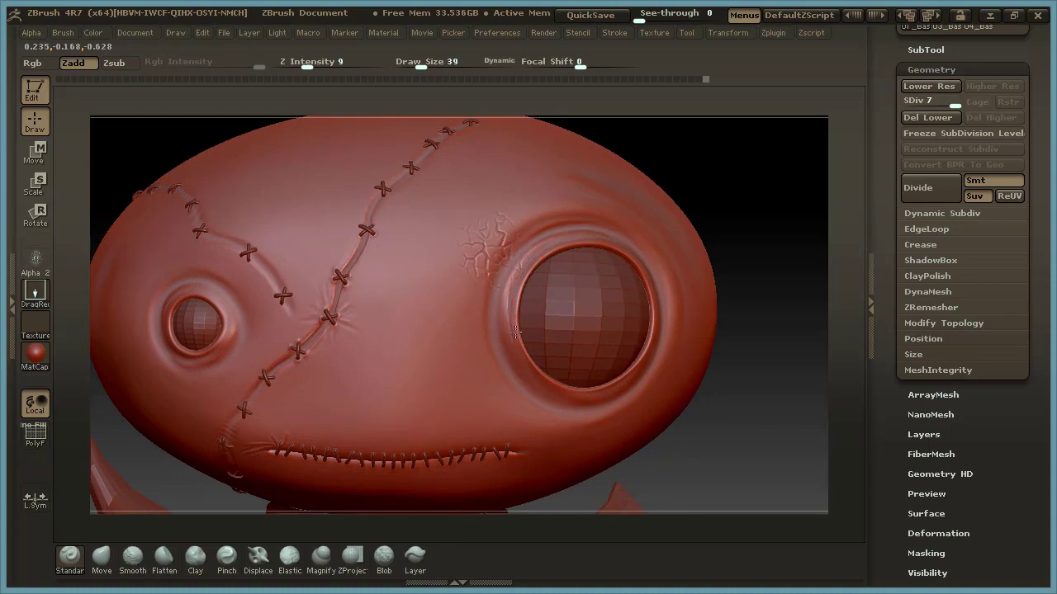
pyautogui.moveTo(750, 222); pyautogui.dragTo(766, 203)
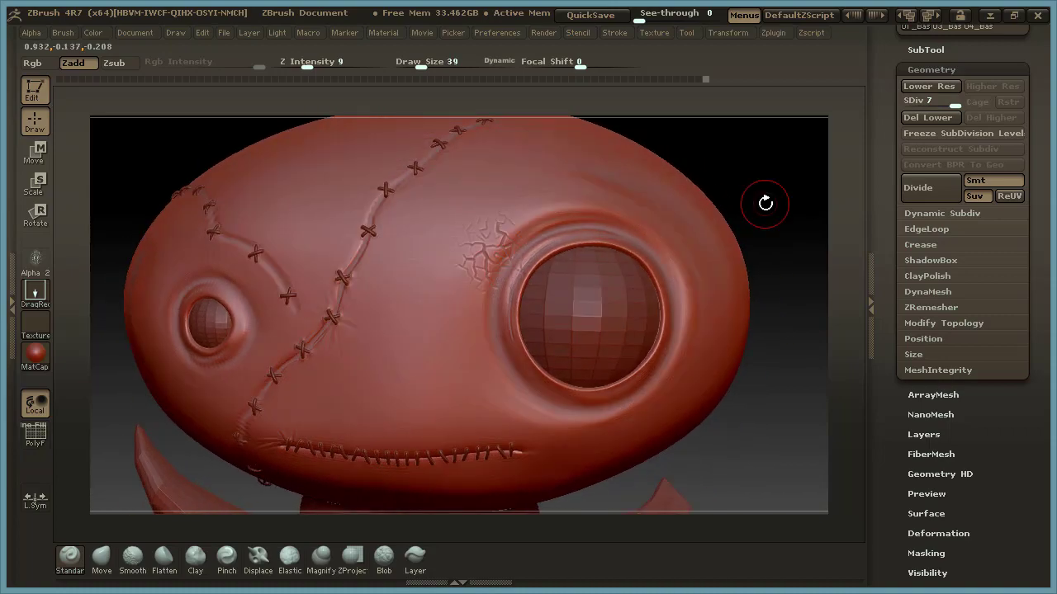
# Set Z Intensity to 3 and stamp faint skin cracks between the central stitched seam and the large eye socket.
pyautogui.moveTo(306, 64); pyautogui.dragTo(295, 66)
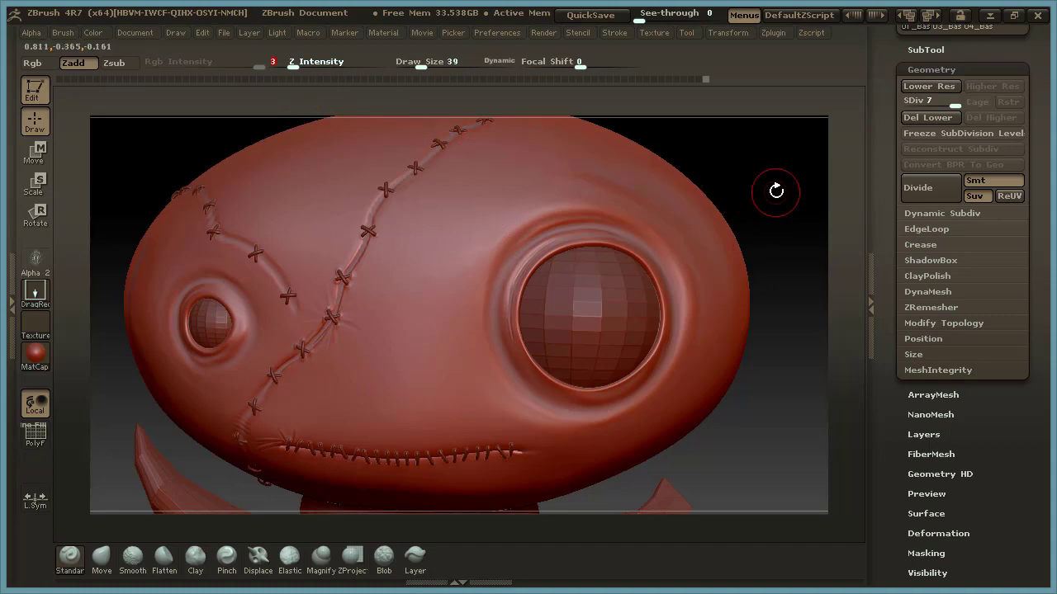
pyautogui.moveTo(778, 189); pyautogui.dragTo(755, 180)
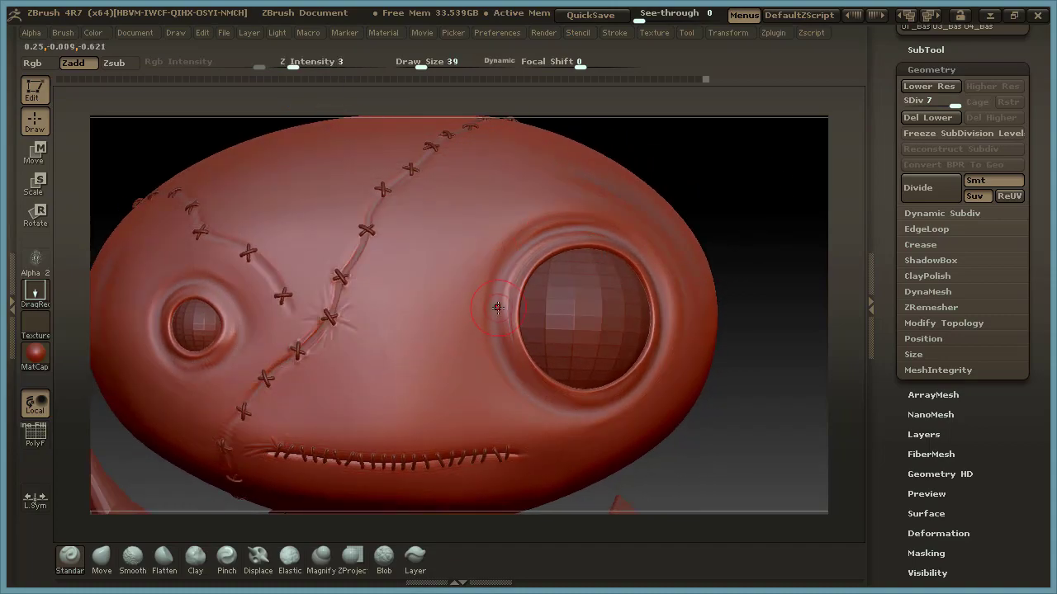
pyautogui.click(931, 436)
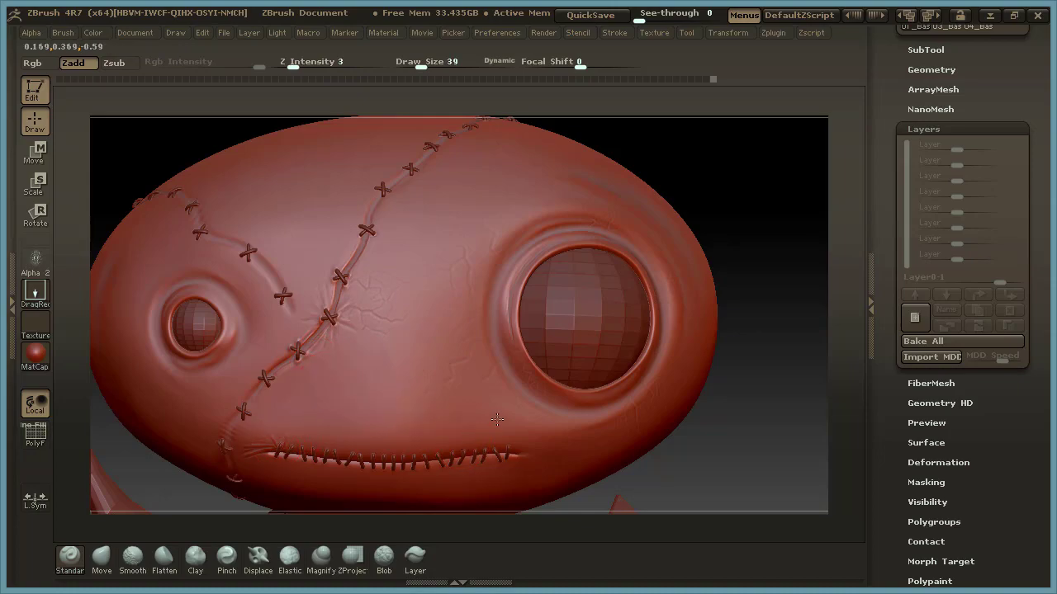
# Make BodyBase the active subtool.
pyautogui.keyDown('alt'); pyautogui.moveTo(774, 393); pyautogui.dragTo(699, 304); pyautogui.keyUp('alt')
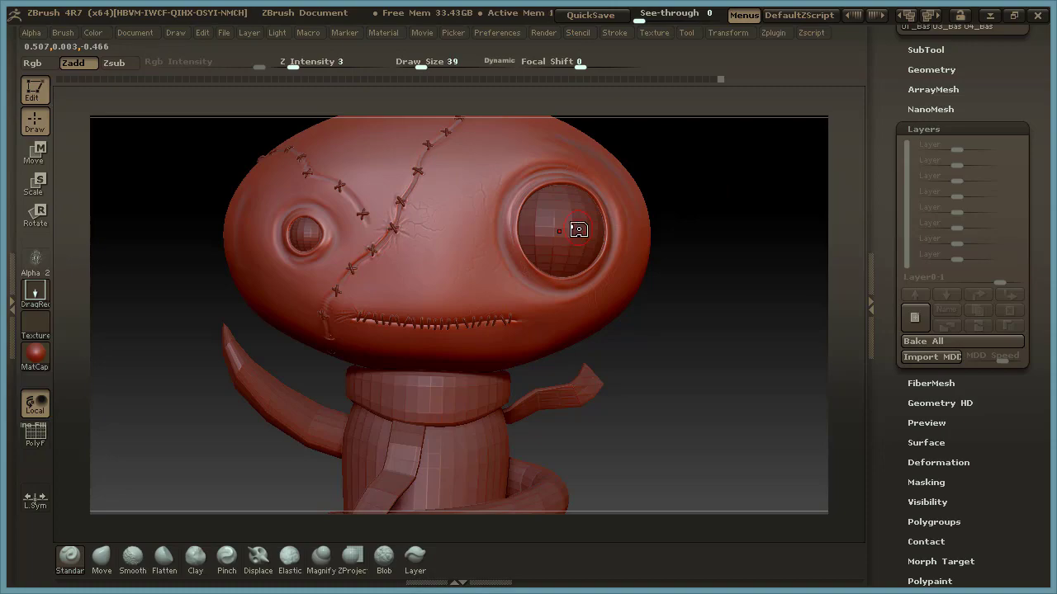
pyautogui.moveTo(700, 318); pyautogui.dragTo(705, 405)
pyautogui.keyDown('alt'); pyautogui.moveTo(705, 404); pyautogui.dragTo(708, 287); pyautogui.keyUp('alt')
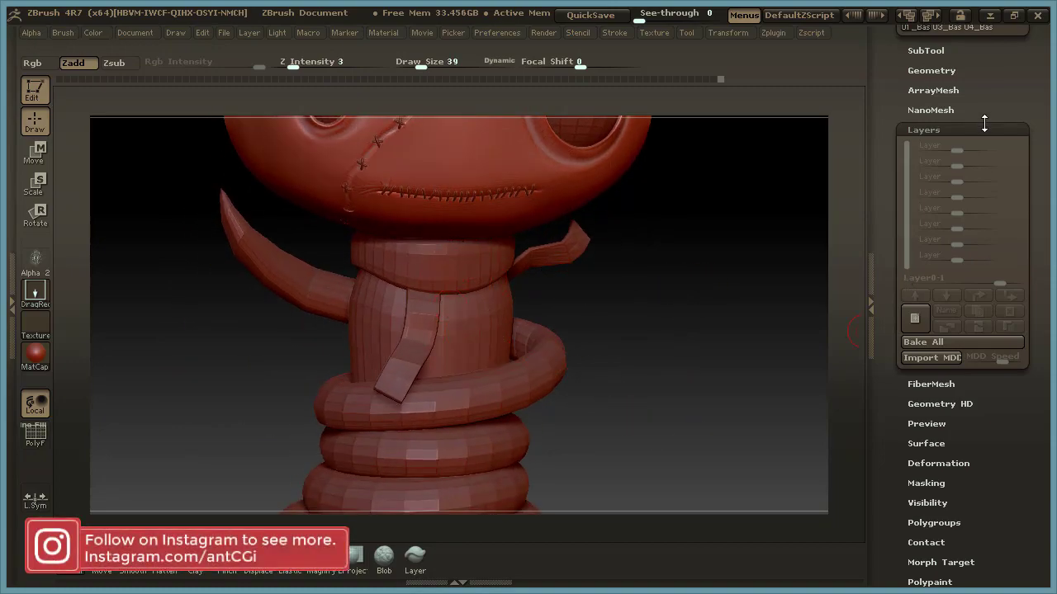
pyautogui.click(923, 129)
pyautogui.click(929, 50)
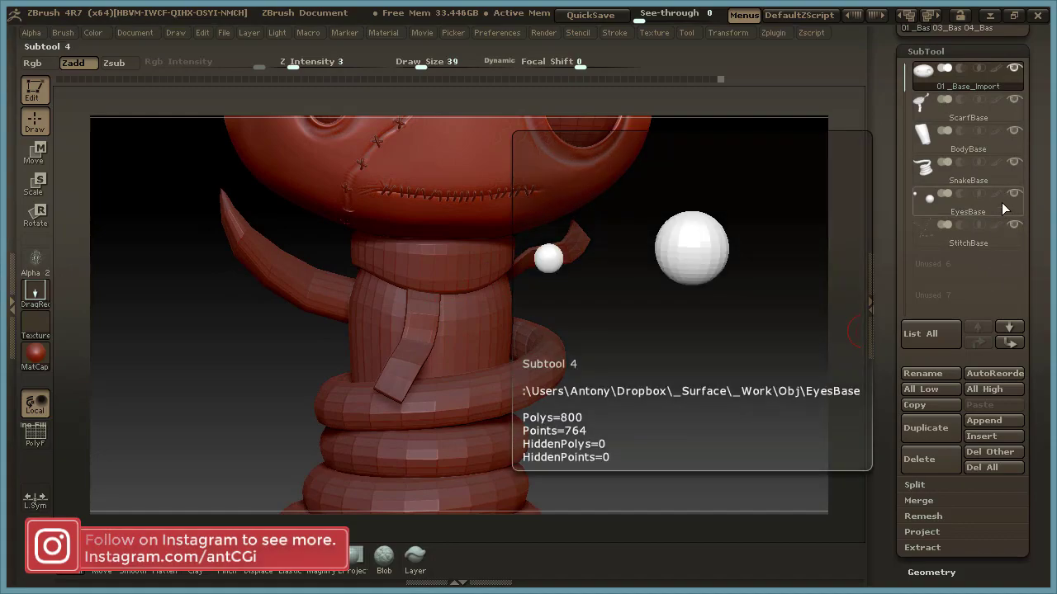
pyautogui.click(1007, 148)
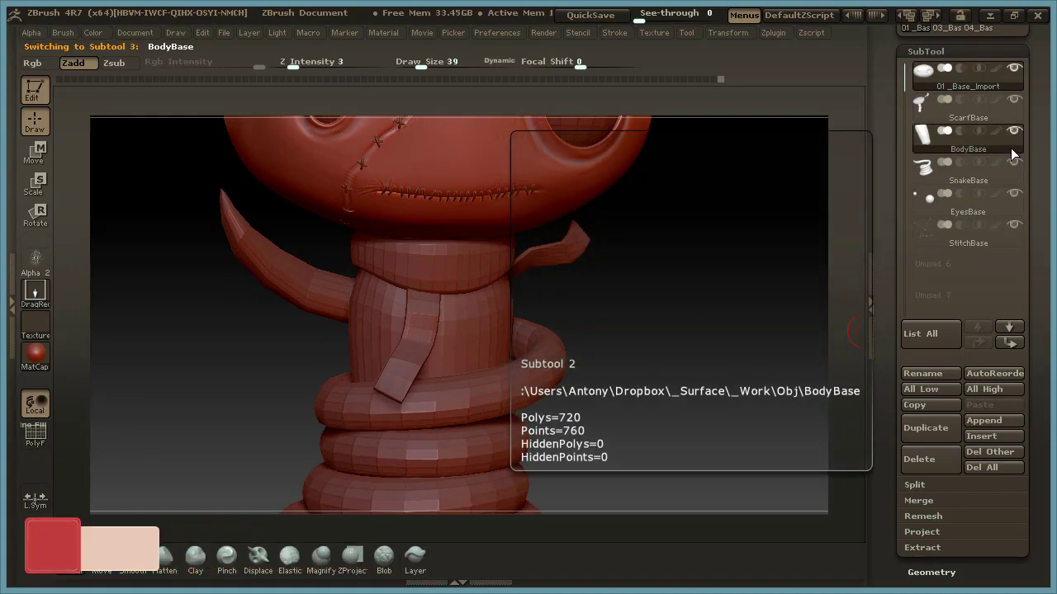
# Set the brush draw size to 23 over the body below the scarf.
pyautogui.keyDown('alt'); pyautogui.moveTo(585, 298); pyautogui.dragTo(663, 317); pyautogui.keyUp('alt')
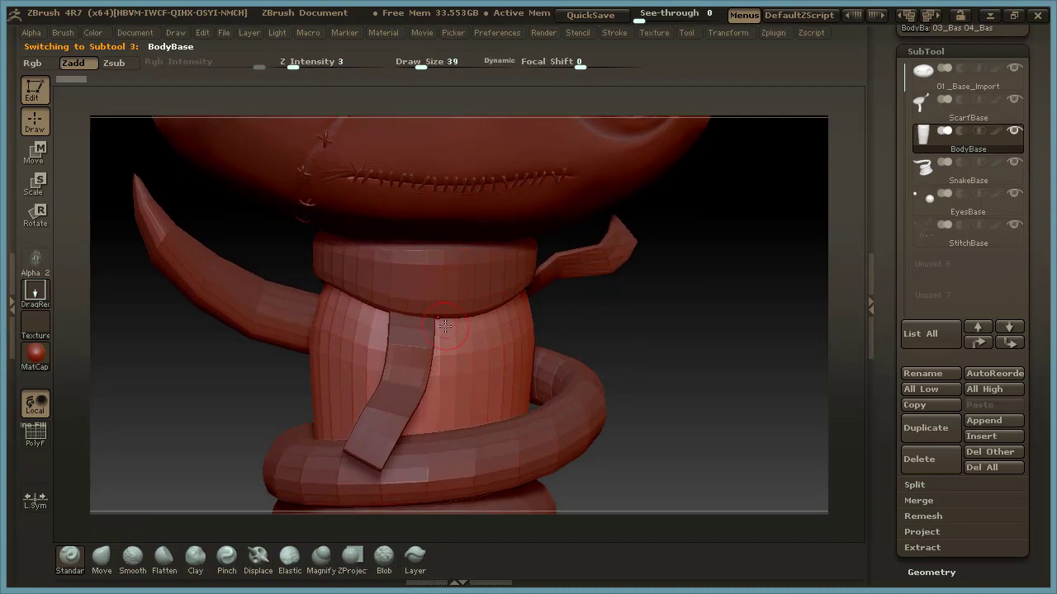
pyautogui.keyDown('alt'); pyautogui.moveTo(648, 335); pyautogui.dragTo(670, 264); pyautogui.keyUp('alt')
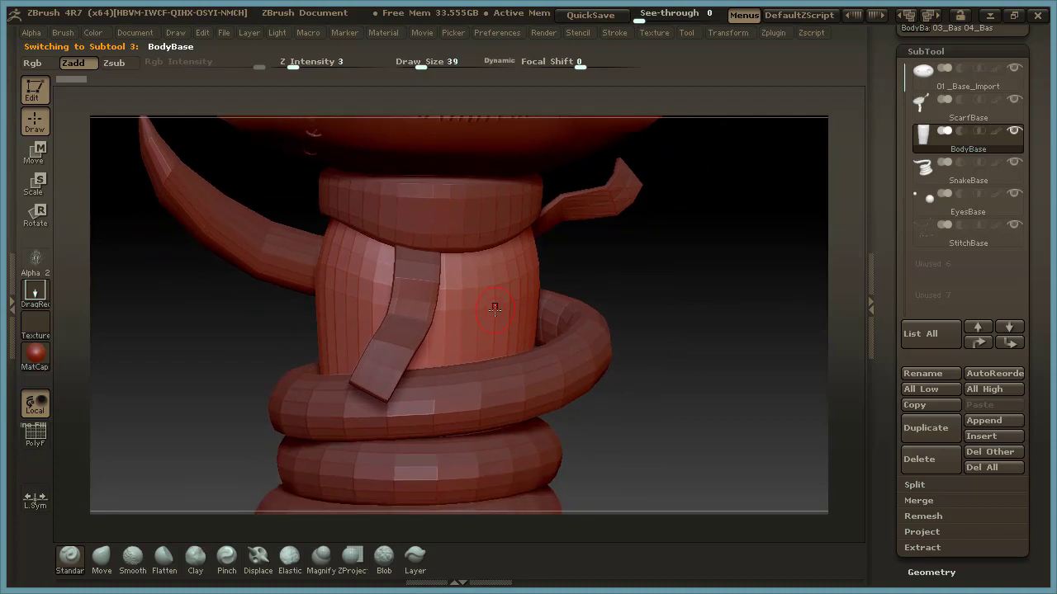
pyautogui.press('space')
pyautogui.moveTo(494, 312); pyautogui.dragTo(493, 313)
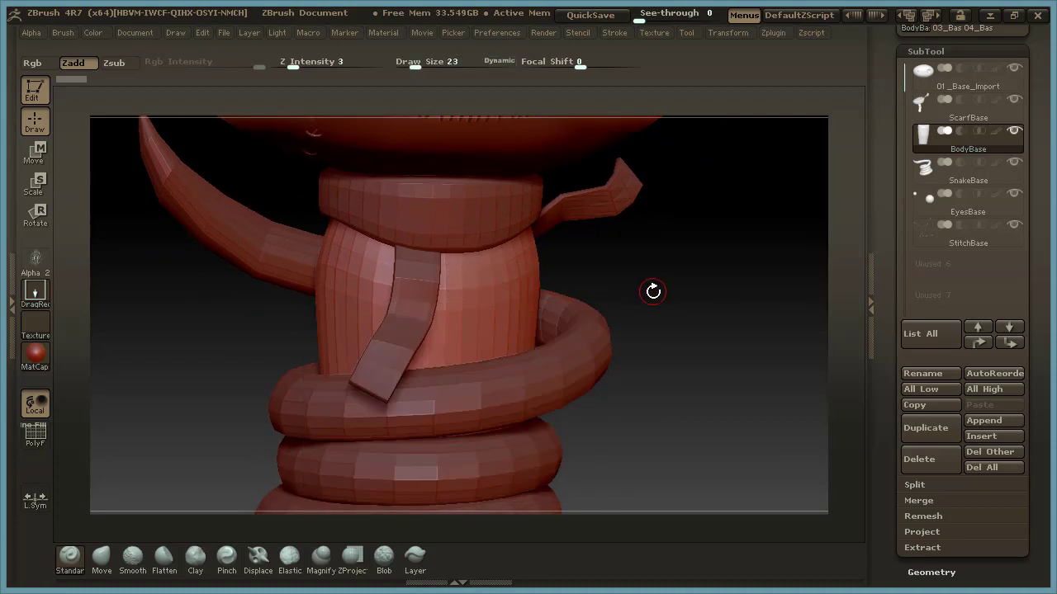
pyautogui.keyDown('alt'); pyautogui.moveTo(653, 288); pyautogui.dragTo(611, 314); pyautogui.keyUp('alt')
# Enable smooth UV subdivision (Suv) and divide the body mesh to subdivision level 3.
pyautogui.click(957, 52)
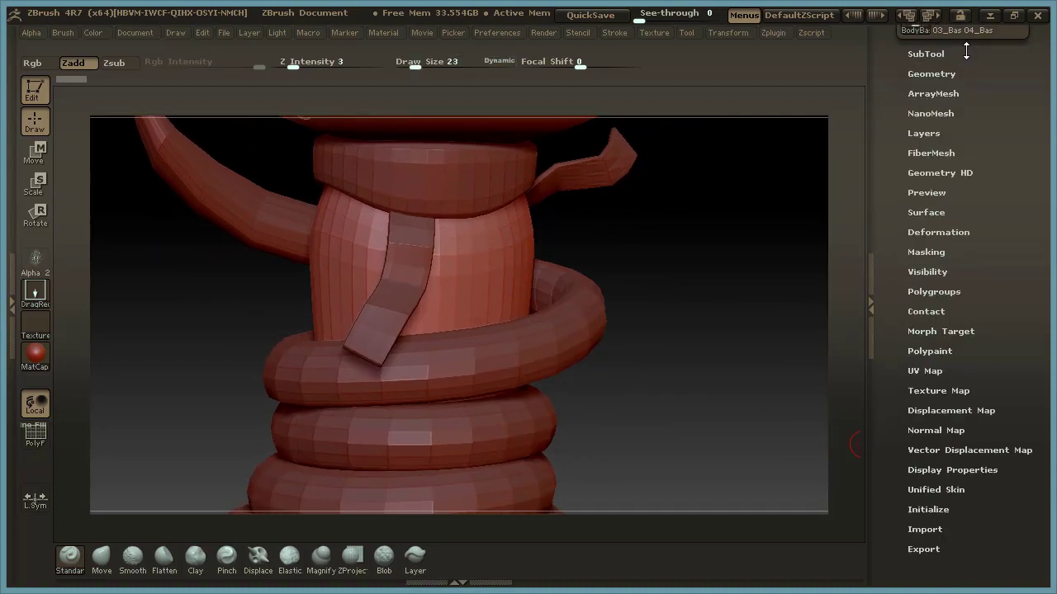
pyautogui.click(941, 74)
pyautogui.click(974, 201)
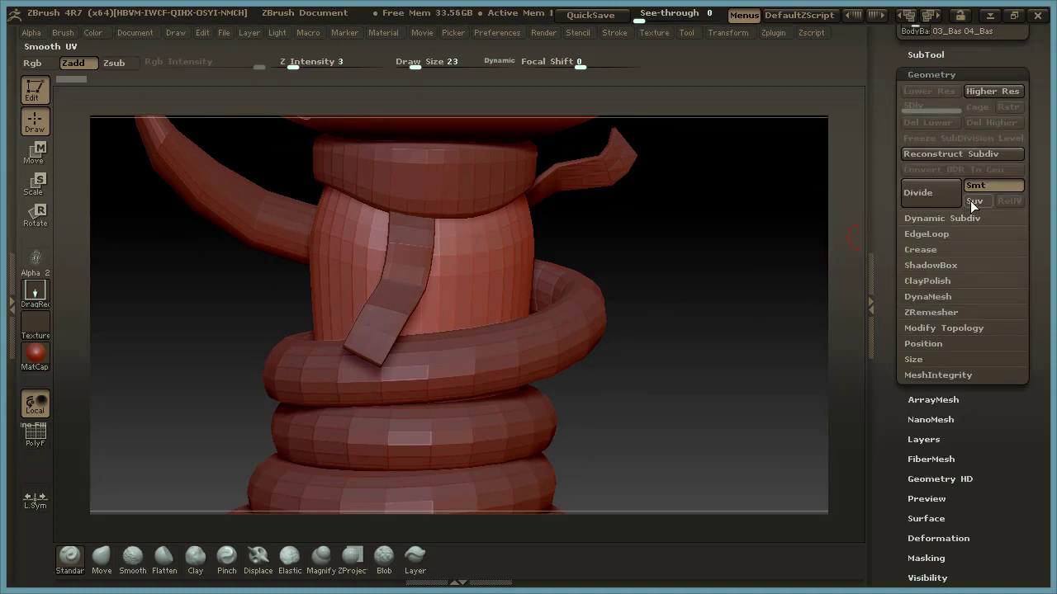
pyautogui.click(928, 196)
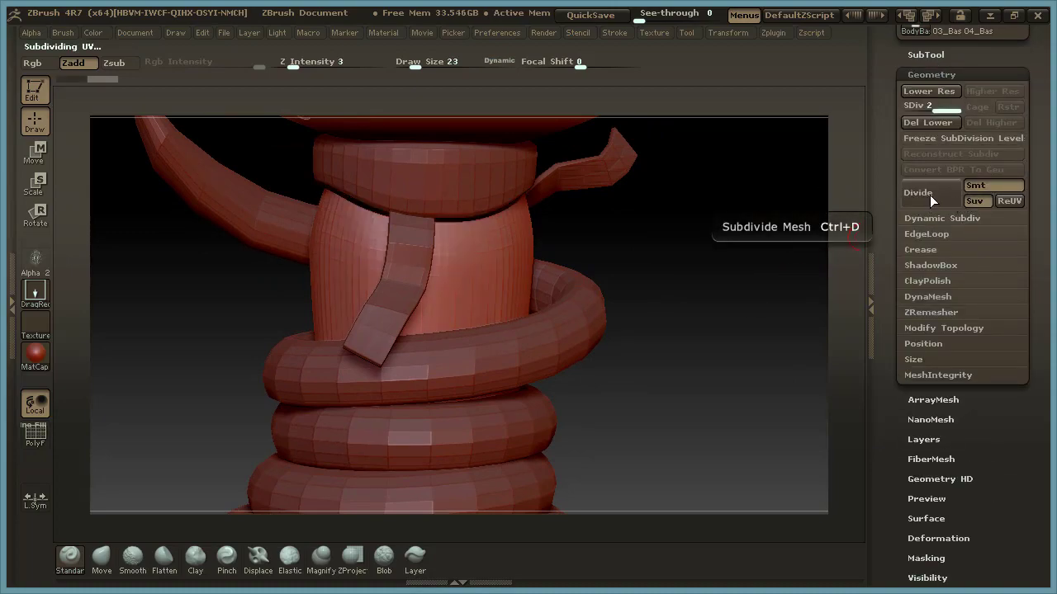
pyautogui.moveTo(665, 302); pyautogui.dragTo(685, 294)
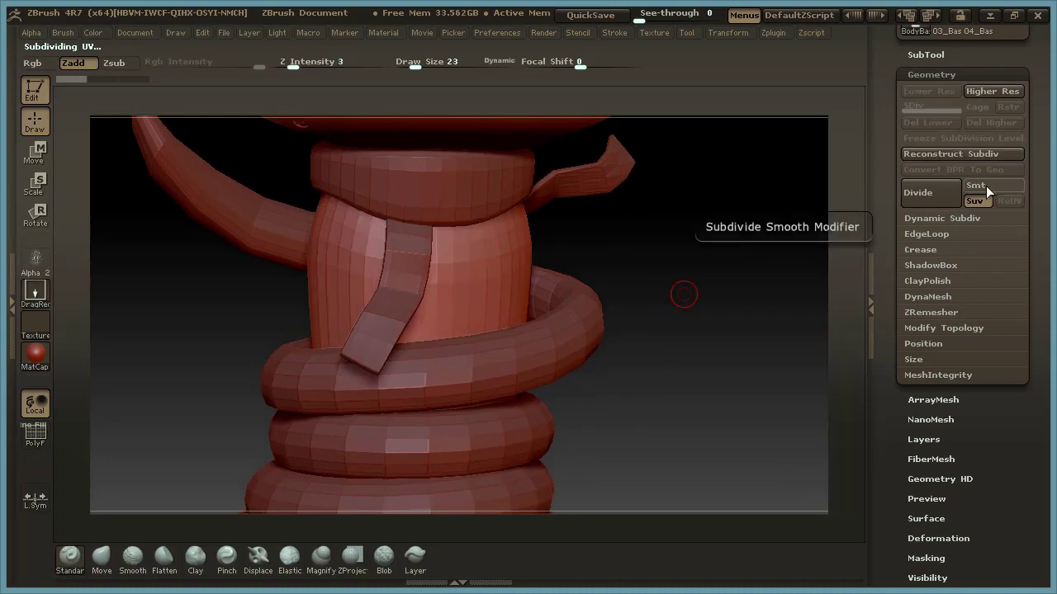
pyautogui.click(941, 193)
pyautogui.moveTo(676, 358); pyautogui.dragTo(648, 293)
pyautogui.moveTo(731, 337); pyautogui.dragTo(655, 341)
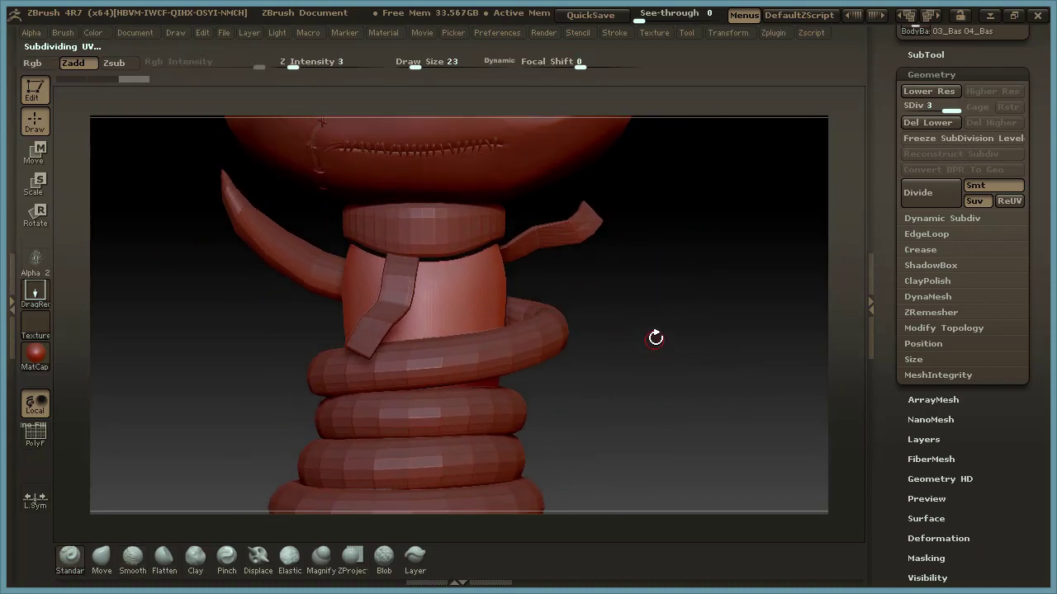
# Adjust the body mesh with a vertical Transpose Move line so its top edge tucks under the scarf.
pyautogui.click(35, 161)
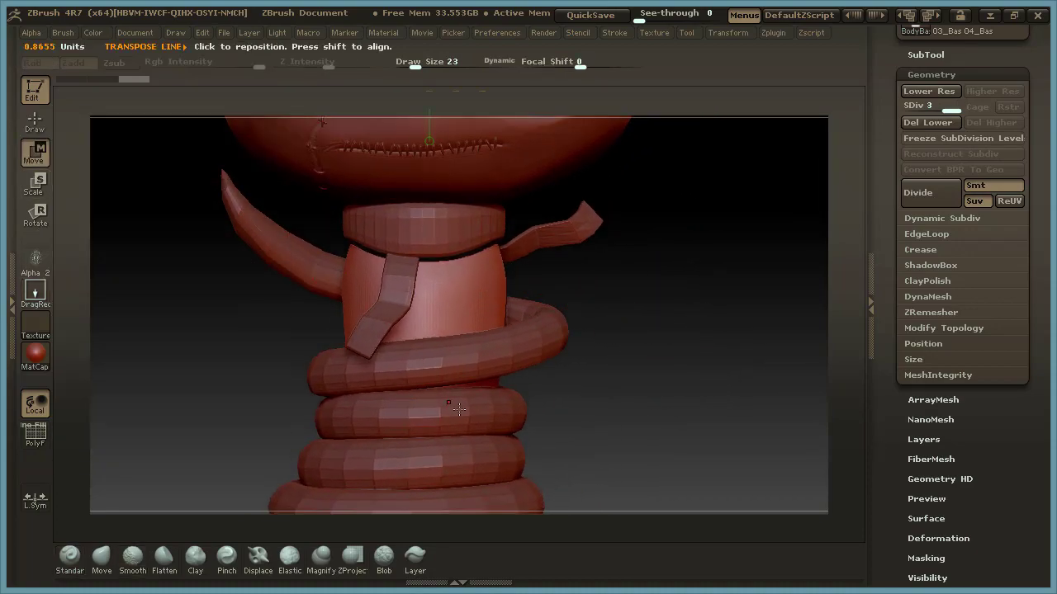
pyautogui.keyDown('alt'); pyautogui.moveTo(722, 380); pyautogui.dragTo(621, 360); pyautogui.keyUp('alt')
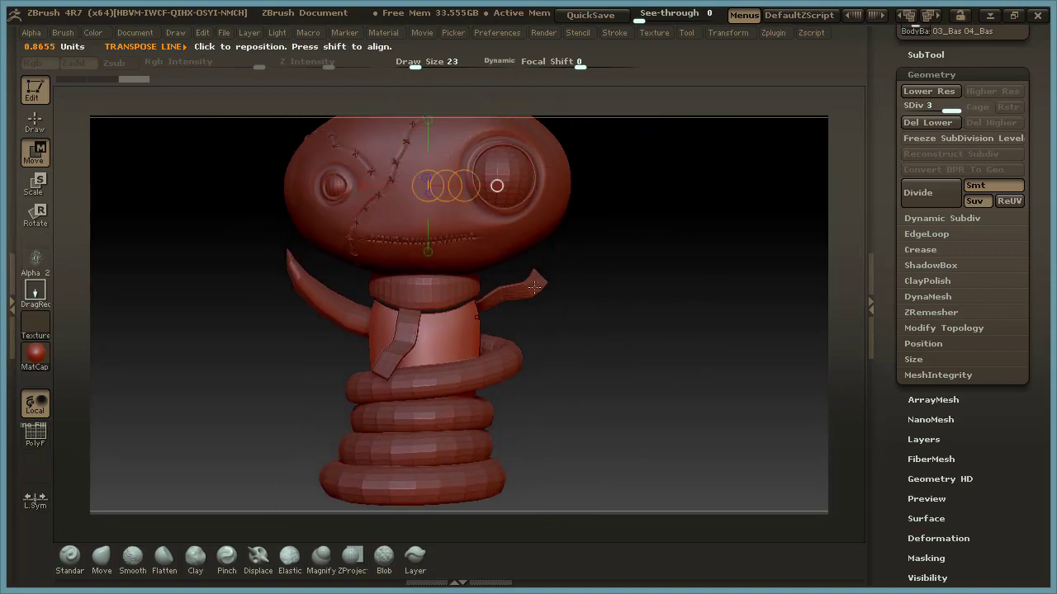
pyautogui.click(421, 198)
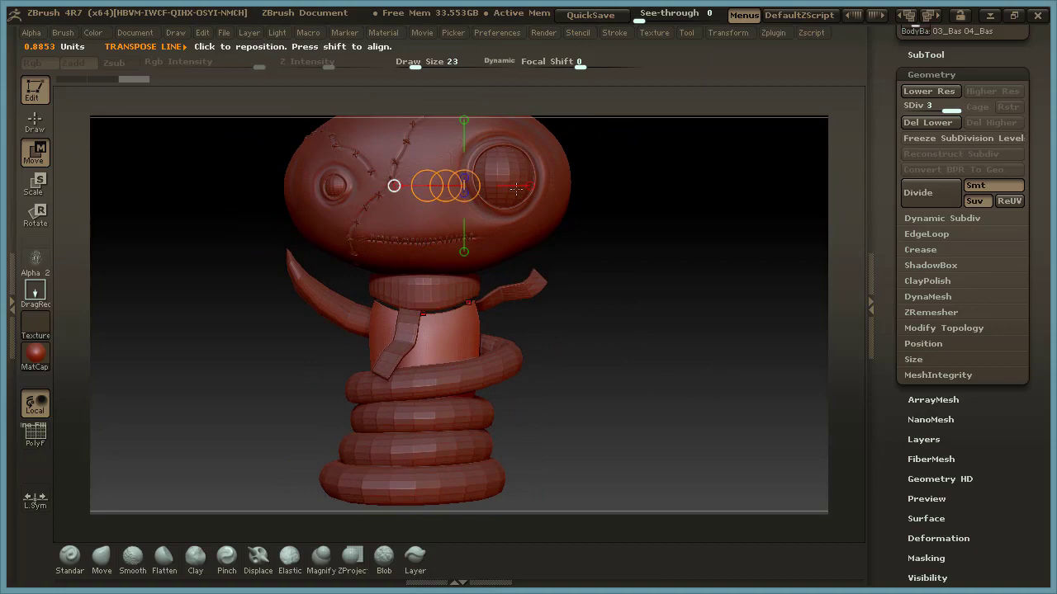
pyautogui.click(475, 194)
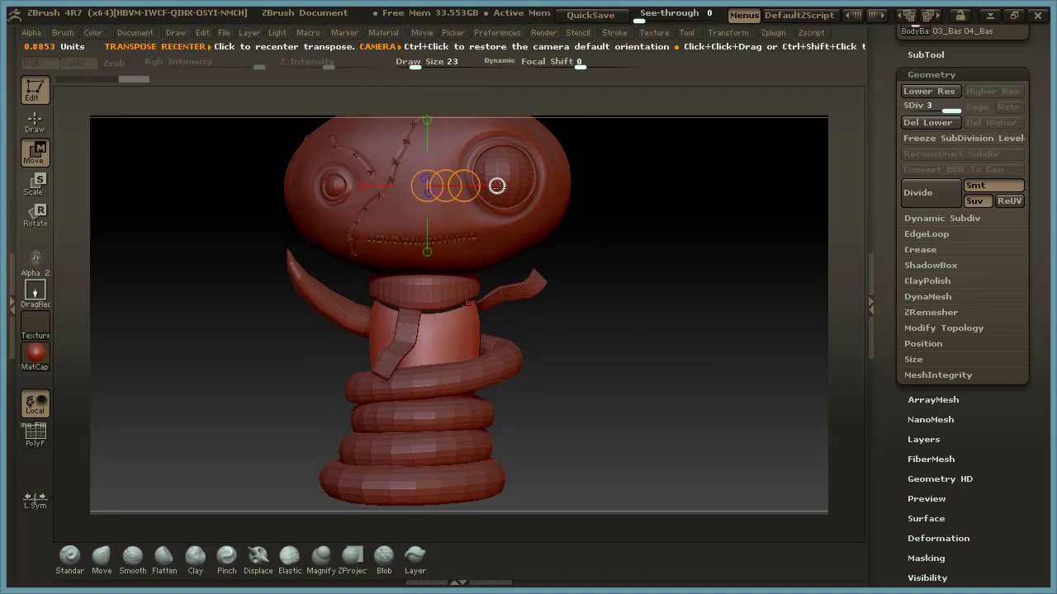
pyautogui.moveTo(471, 192); pyautogui.dragTo(676, 188)
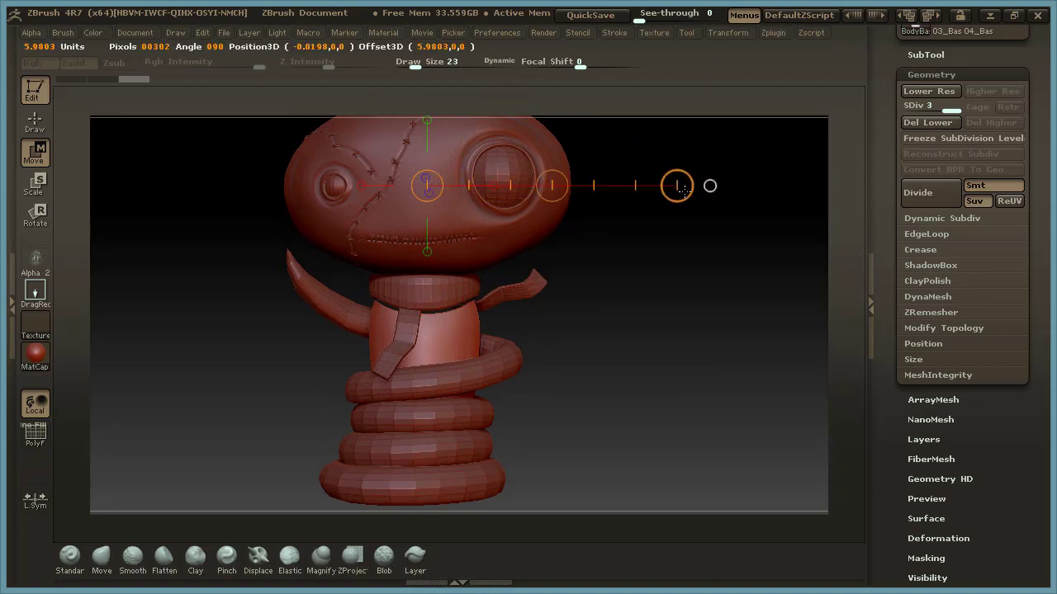
pyautogui.click(424, 188)
pyautogui.keyDown('alt'); pyautogui.moveTo(616, 401); pyautogui.dragTo(621, 336); pyautogui.keyUp('alt')
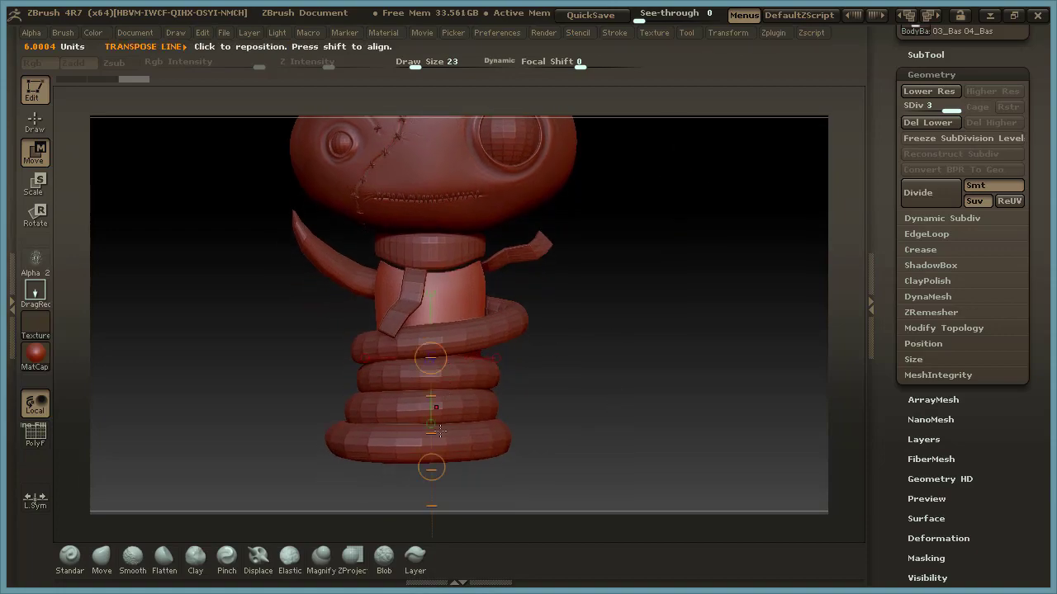
pyautogui.click(431, 467)
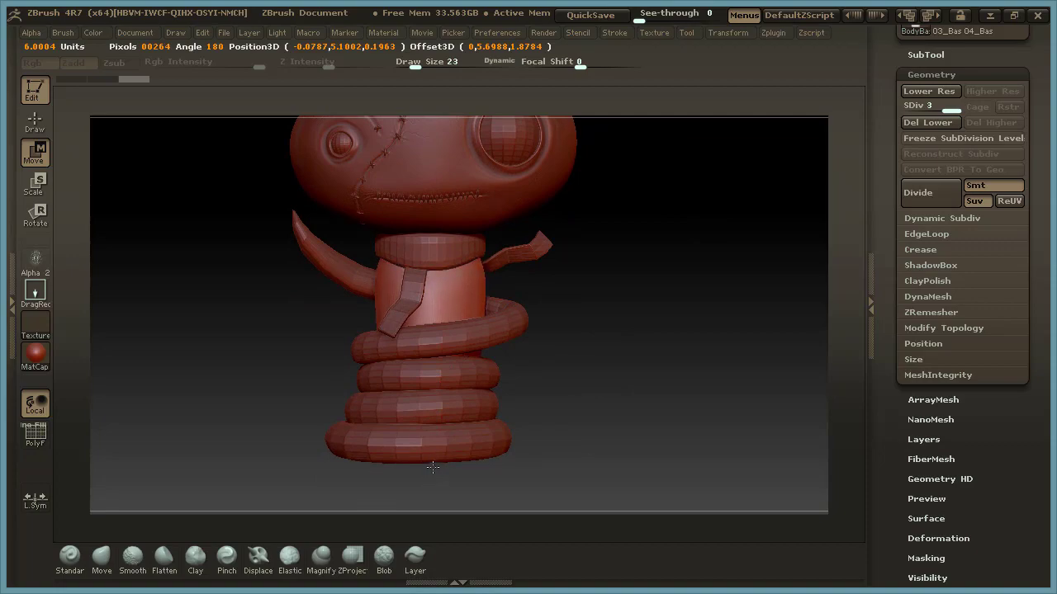
pyautogui.moveTo(432, 467); pyautogui.dragTo(431, 358)
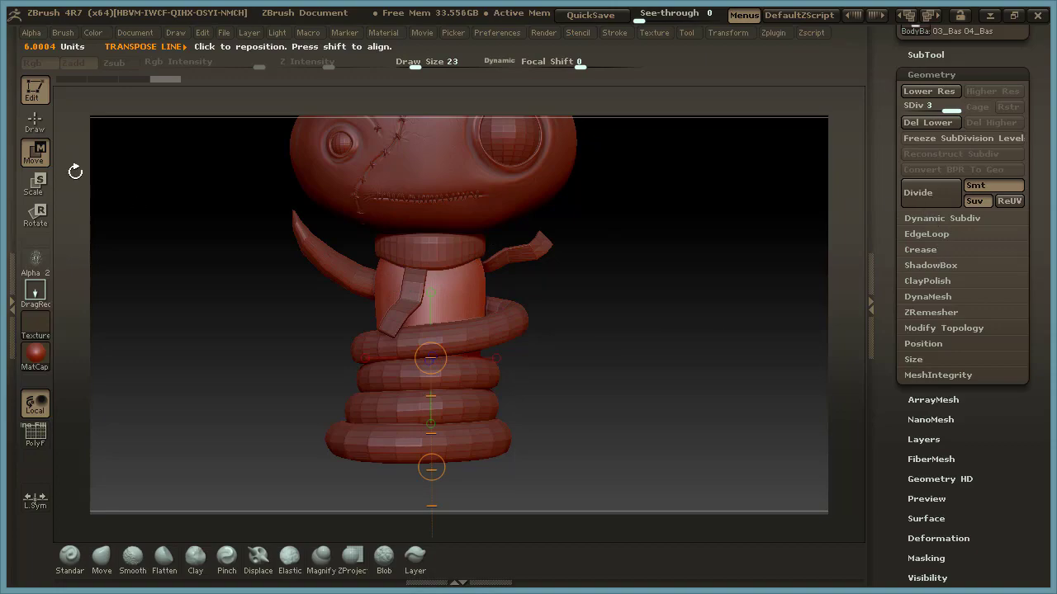
# Return to Draw mode and set the brush draw size to 30 for work on the body.
pyautogui.click(34, 122)
pyautogui.moveTo(598, 322)
pyautogui.mouseDown()
pyautogui.moveTo(606, 333)
pyautogui.moveTo(603, 316)
pyautogui.moveTo(682, 283)
pyautogui.moveTo(653, 347)
pyautogui.moveTo(684, 328)
pyautogui.moveTo(678, 317)
pyautogui.mouseUp()
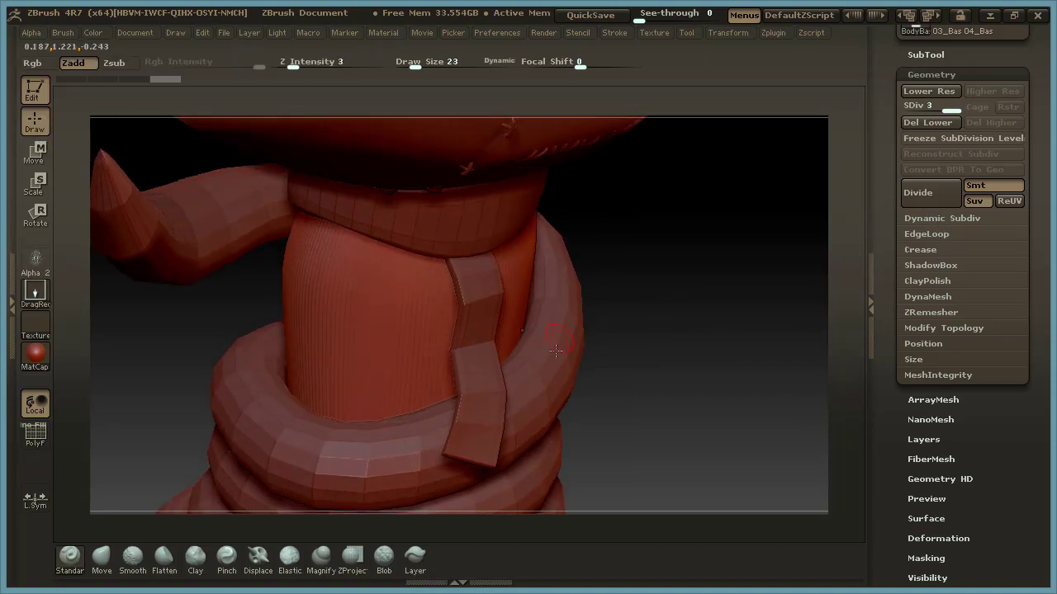
pyautogui.moveTo(677, 355); pyautogui.dragTo(673, 335)
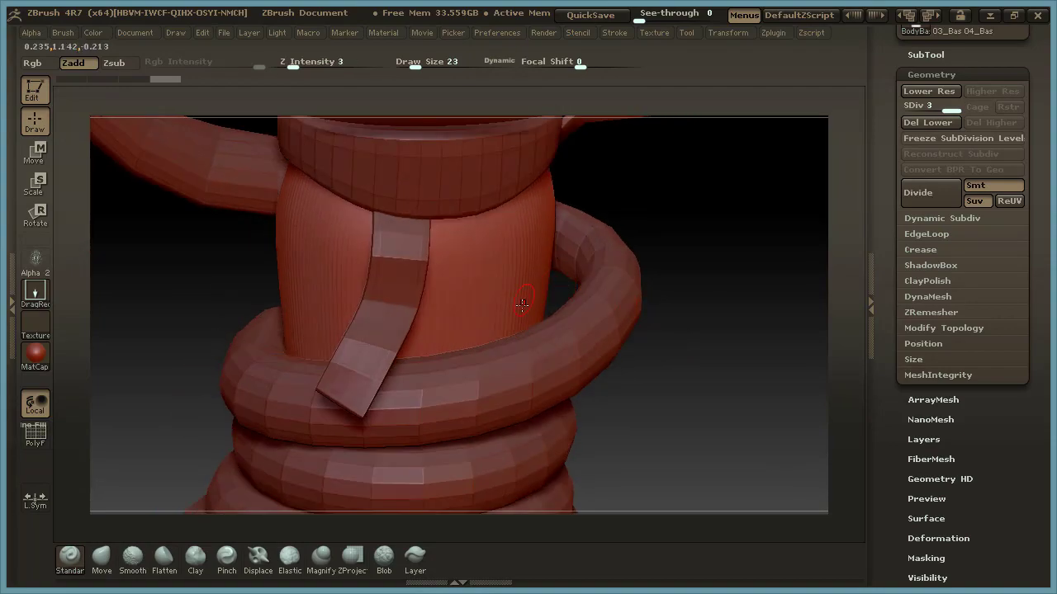
pyautogui.press('space')
pyautogui.moveTo(513, 316); pyautogui.dragTo(537, 313)
pyautogui.moveTo(680, 349); pyautogui.dragTo(715, 396)
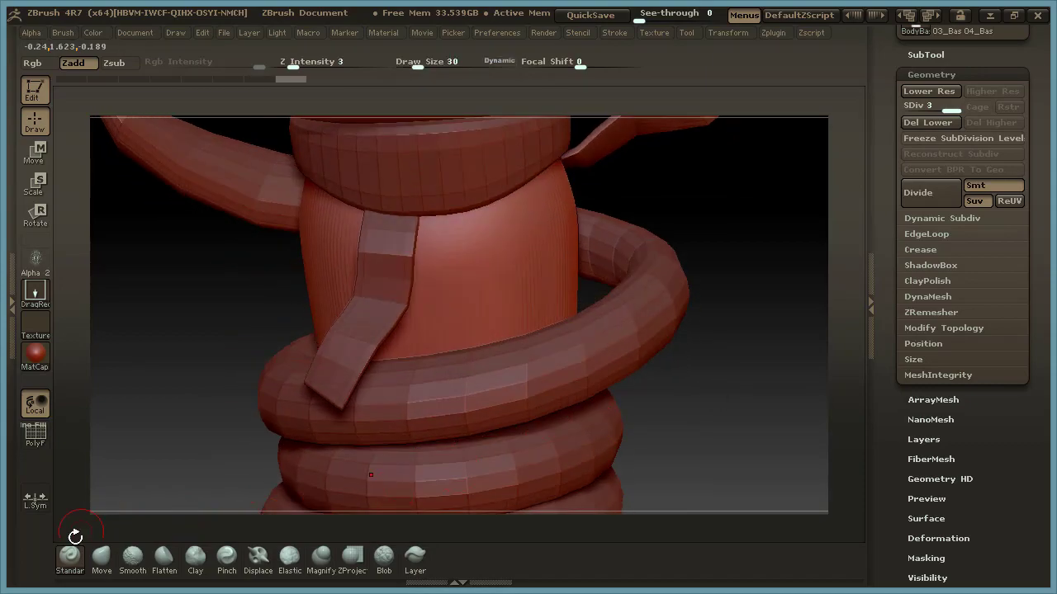
# Switch the Standard brush to the FreeHand stroke with no alpha and a Z Intensity of 25.
pyautogui.click(35, 291)
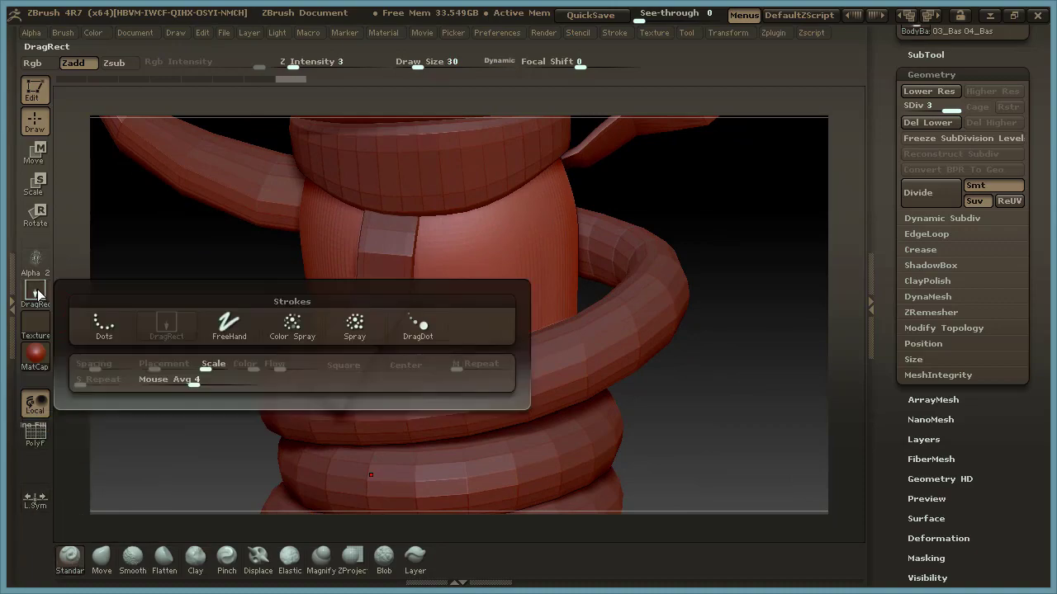
pyautogui.click(228, 322)
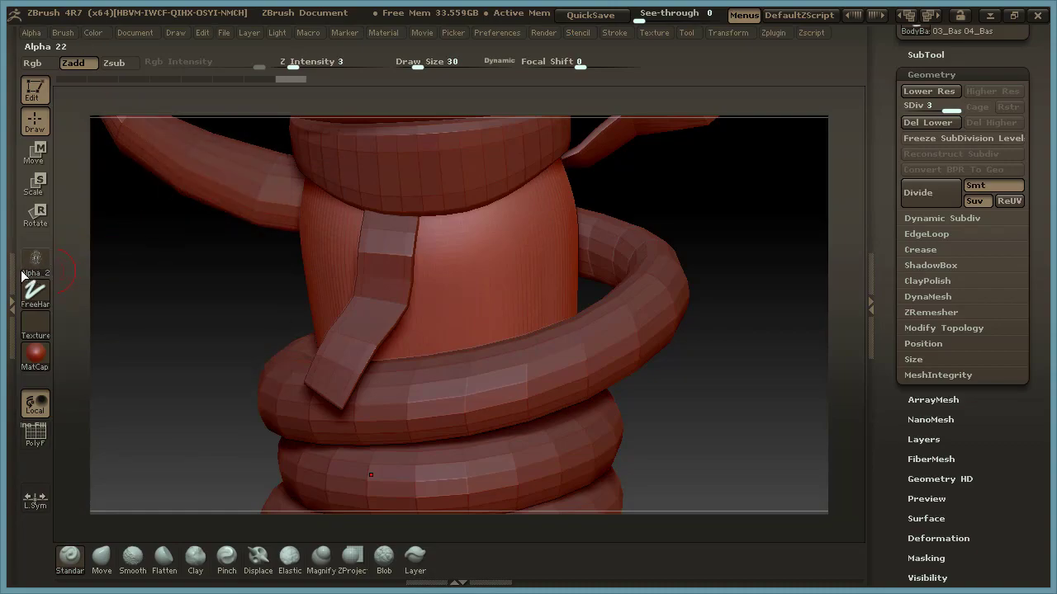
pyautogui.click(33, 266)
pyautogui.click(104, 294)
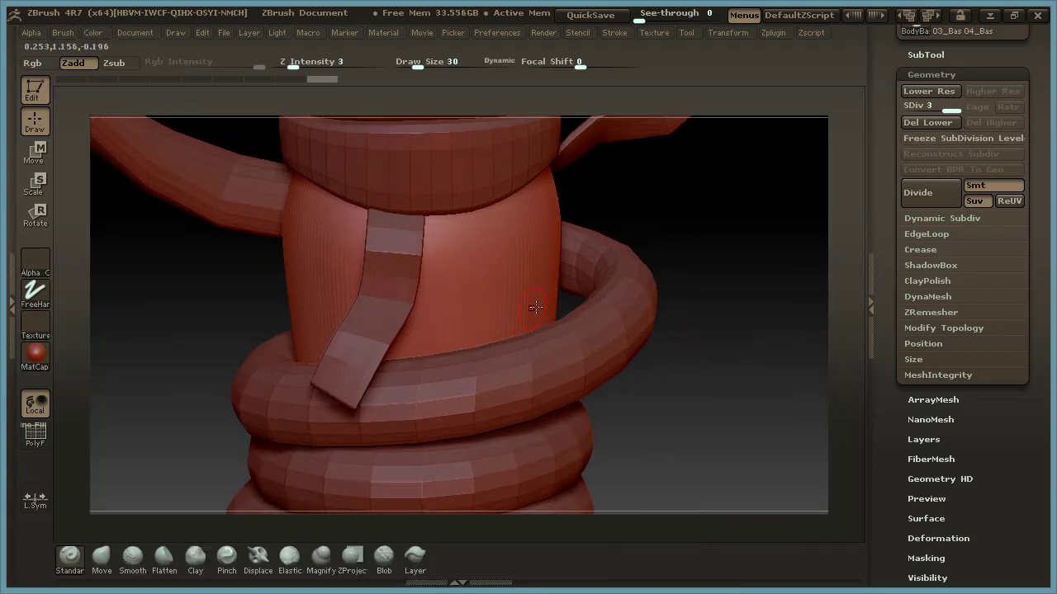
pyautogui.moveTo(707, 349); pyautogui.dragTo(706, 363)
pyautogui.moveTo(299, 67); pyautogui.dragTo(329, 65)
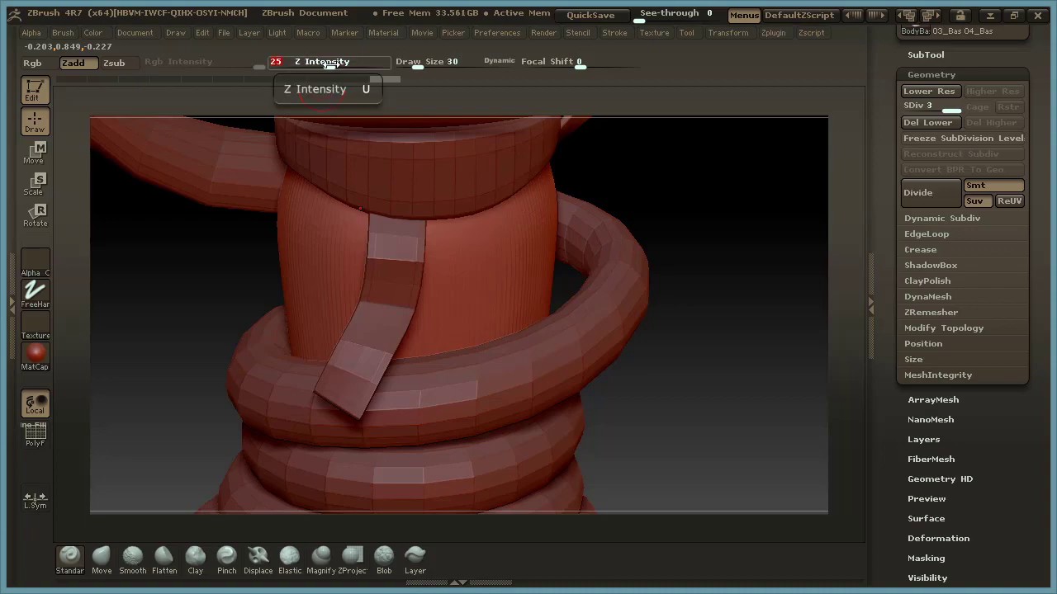
# Sculpt a raised ridge across the front of the body just above the top snake coil.
pyautogui.moveTo(672, 314); pyautogui.dragTo(627, 311)
pyautogui.moveTo(511, 314); pyautogui.dragTo(500, 319)
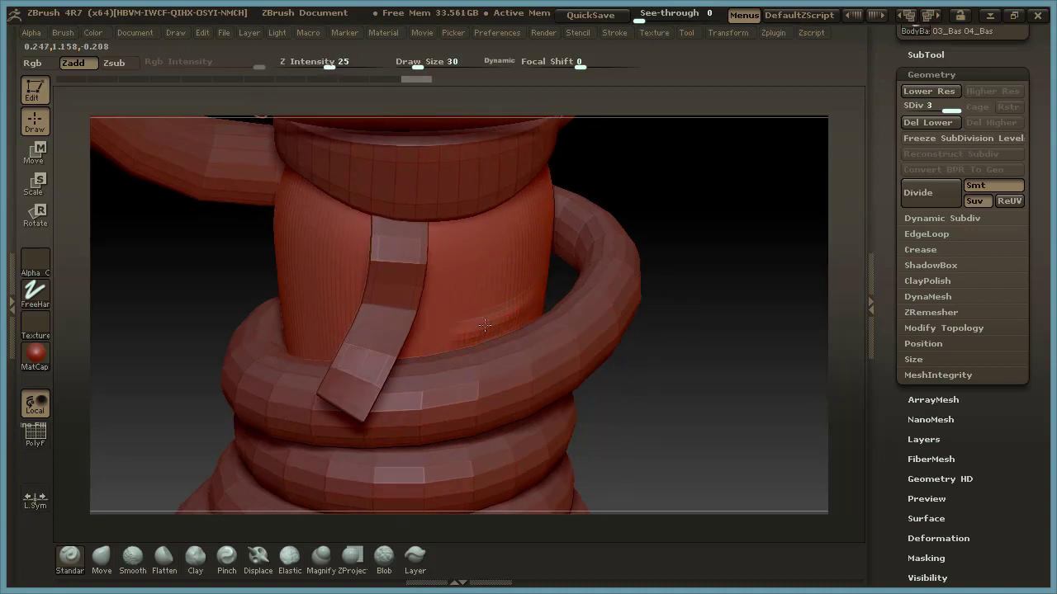
pyautogui.click(439, 339)
pyautogui.moveTo(713, 377)
pyautogui.mouseDown()
pyautogui.moveTo(736, 349)
pyautogui.moveTo(726, 376)
pyautogui.mouseUp()
pyautogui.moveTo(319, 345)
pyautogui.mouseDown()
pyautogui.moveTo(401, 347)
pyautogui.moveTo(285, 331)
pyautogui.mouseUp()
pyautogui.moveTo(701, 332); pyautogui.dragTo(648, 324)
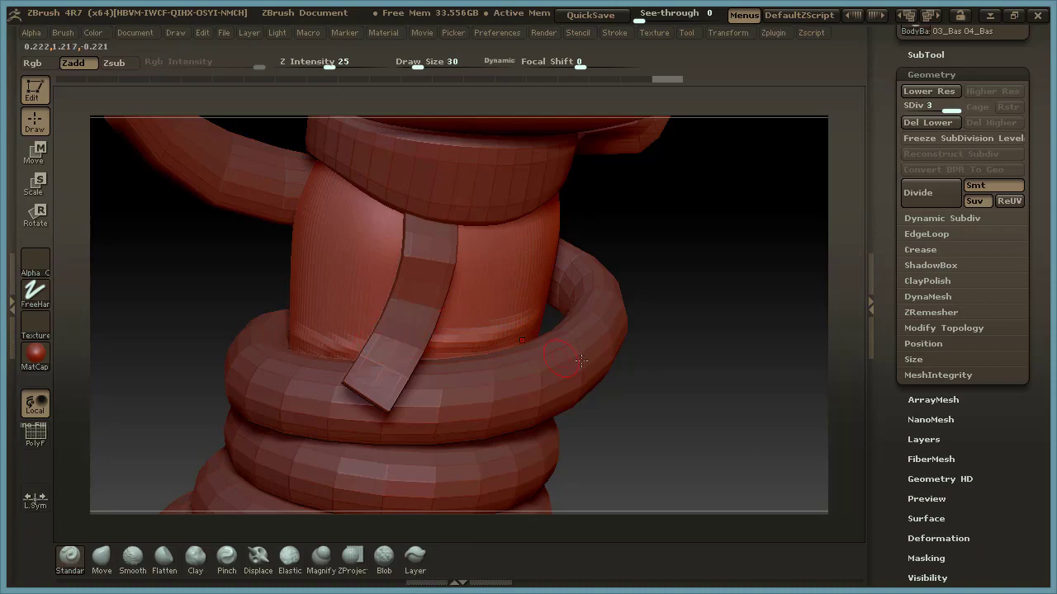
# Hide the ScarfBase subtool.
pyautogui.click(937, 56)
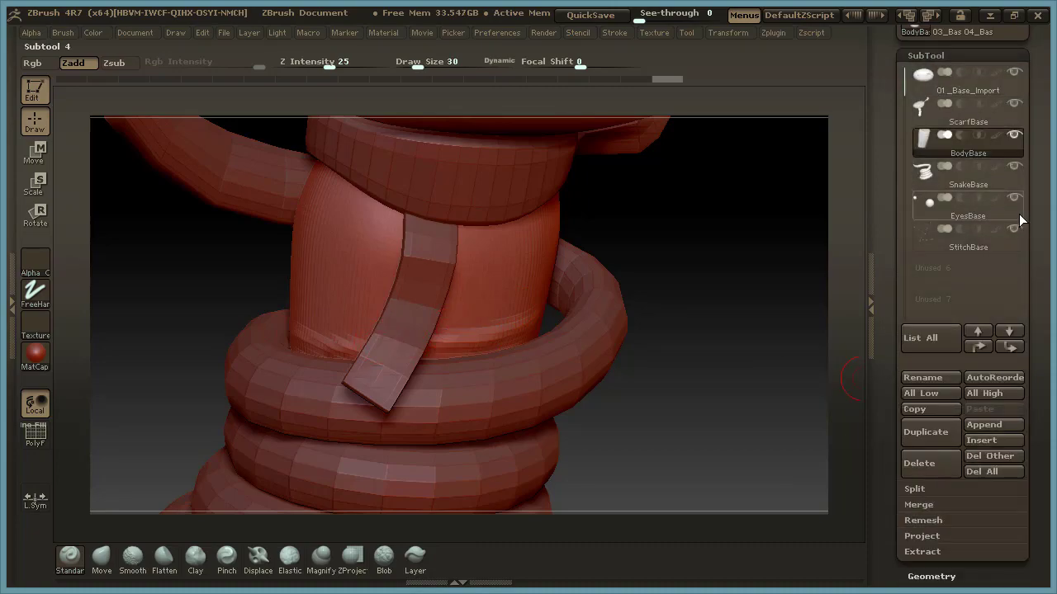
pyautogui.moveTo(1018, 134)
pyautogui.click(1017, 103)
# Continue the raised ridge around the side and back of the body along the upper edge of the snake coil.
pyautogui.moveTo(700, 292); pyautogui.dragTo(718, 306)
pyautogui.moveTo(353, 299)
pyautogui.mouseDown()
pyautogui.moveTo(518, 283)
pyautogui.moveTo(356, 299)
pyautogui.moveTo(488, 297)
pyautogui.mouseUp()
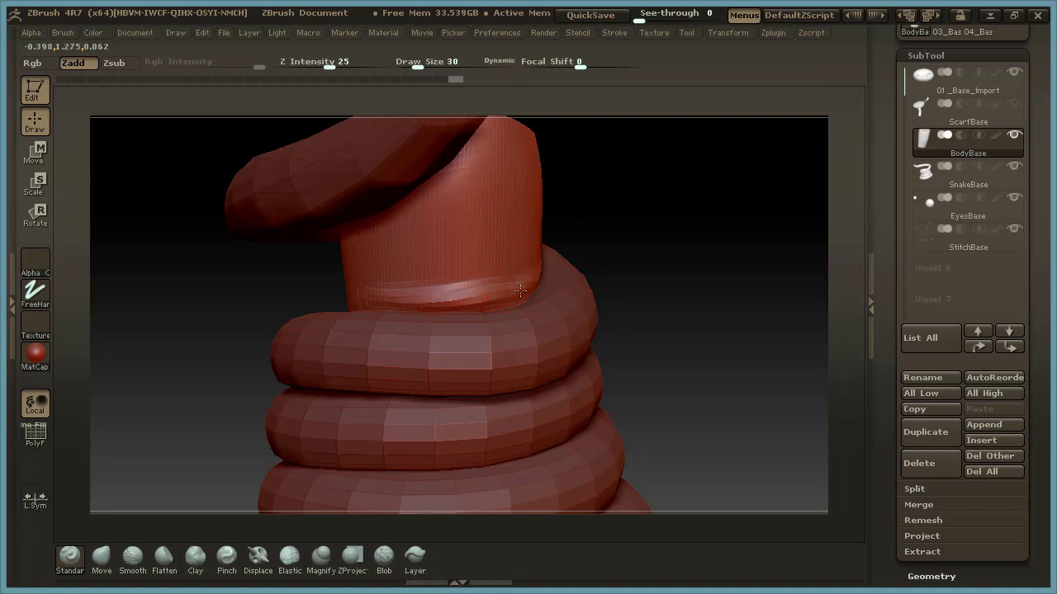
pyautogui.moveTo(780, 313)
pyautogui.mouseDown()
pyautogui.moveTo(765, 325)
pyautogui.moveTo(706, 327)
pyautogui.mouseUp()
pyautogui.moveTo(442, 317)
pyautogui.mouseDown()
pyautogui.moveTo(566, 240)
pyautogui.moveTo(613, 190)
pyautogui.mouseUp()
pyautogui.moveTo(447, 312); pyautogui.dragTo(421, 313)
pyautogui.moveTo(307, 381); pyautogui.dragTo(417, 355)
pyautogui.moveTo(613, 287)
pyautogui.mouseDown()
pyautogui.moveTo(624, 307)
pyautogui.moveTo(688, 295)
pyautogui.moveTo(698, 269)
pyautogui.moveTo(305, 320)
pyautogui.moveTo(514, 271)
pyautogui.mouseUp()
pyautogui.moveTo(413, 297); pyautogui.dragTo(558, 253)
pyautogui.moveTo(310, 323); pyautogui.dragTo(404, 299)
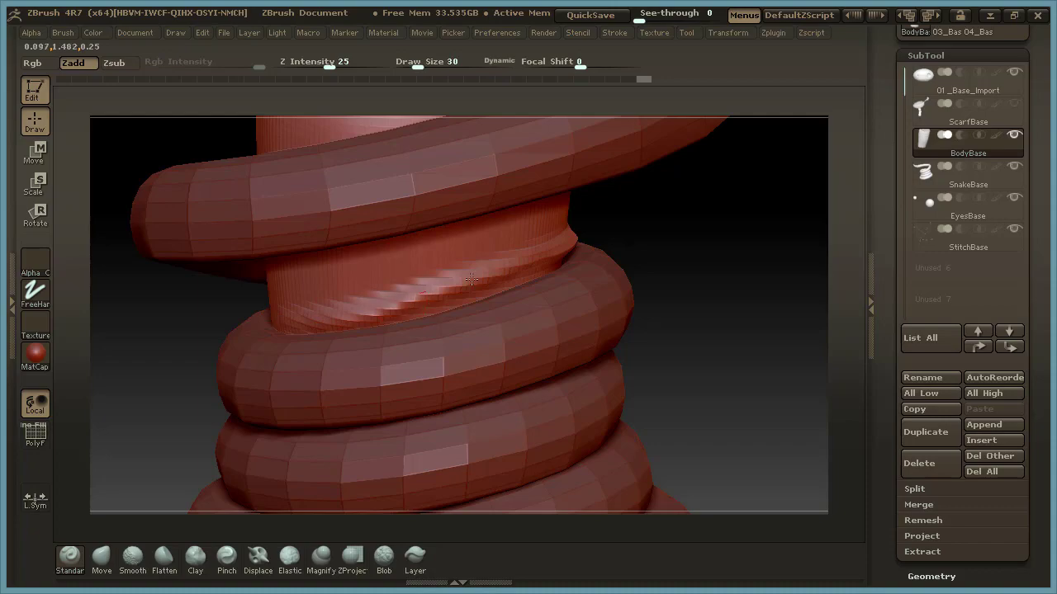
# Sculpt a second raised fold around the side of the body, just above the ridge at the top snake coil.
pyautogui.moveTo(706, 317); pyautogui.dragTo(707, 499)
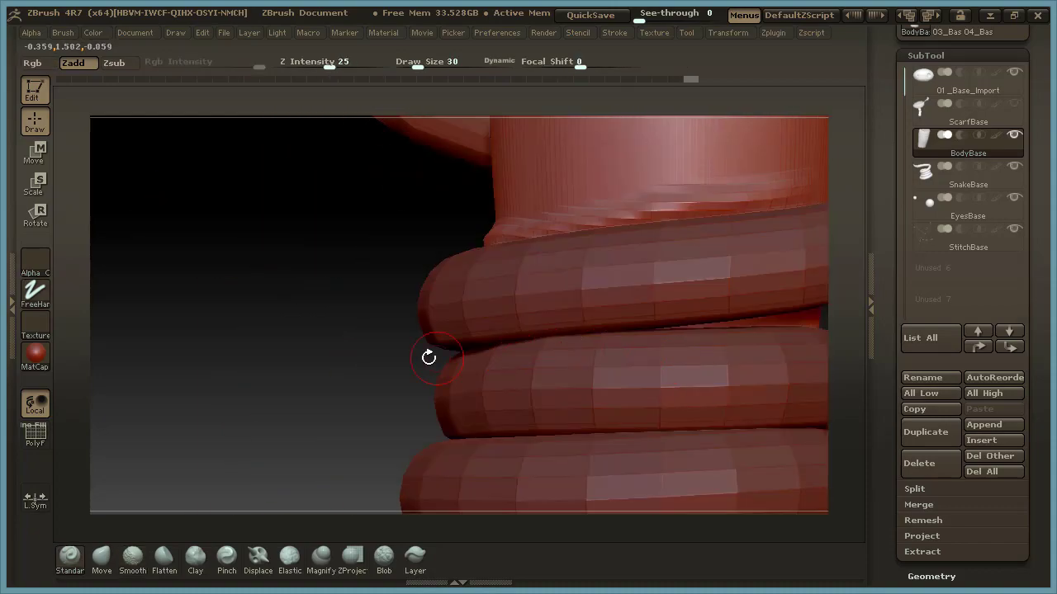
pyautogui.keyDown('alt'); pyautogui.moveTo(368, 357); pyautogui.dragTo(136, 481); pyautogui.keyUp('alt')
pyautogui.moveTo(705, 203); pyautogui.dragTo(592, 301)
pyautogui.moveTo(482, 314); pyautogui.dragTo(404, 336)
pyautogui.moveTo(711, 364)
pyautogui.mouseDown()
pyautogui.moveTo(717, 372)
pyautogui.moveTo(632, 397)
pyautogui.moveTo(736, 369)
pyautogui.moveTo(725, 361)
pyautogui.mouseUp()
pyautogui.moveTo(446, 287)
pyautogui.mouseDown()
pyautogui.moveTo(341, 263)
pyautogui.moveTo(398, 282)
pyautogui.mouseUp()
pyautogui.moveTo(730, 355); pyautogui.dragTo(636, 355)
pyautogui.moveTo(695, 332); pyautogui.dragTo(320, 250)
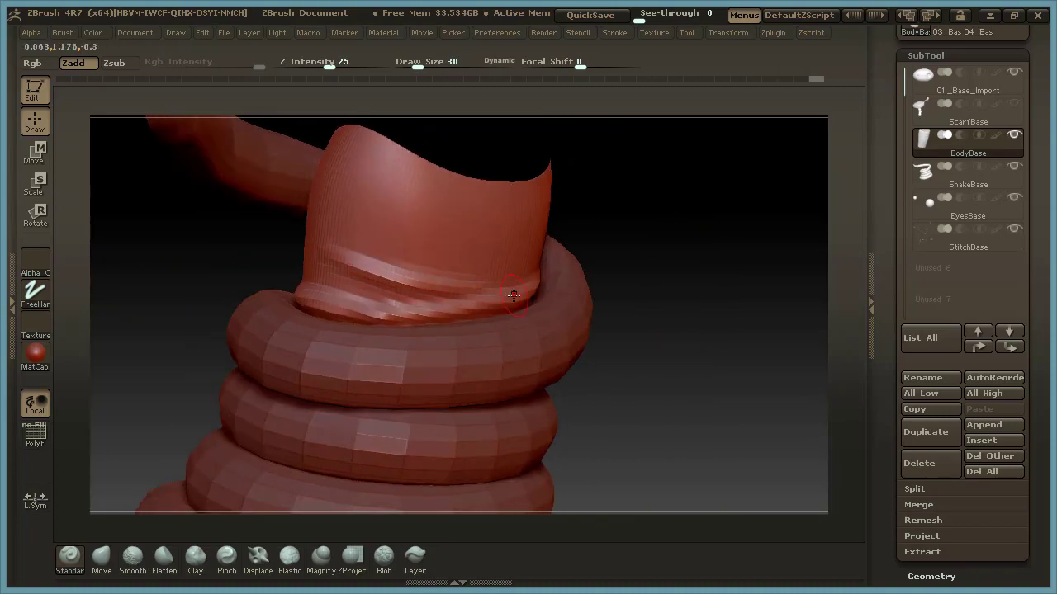
# Extend the raised folds across the front of the body and sweep them upward toward its other side.
pyautogui.moveTo(702, 339); pyautogui.dragTo(735, 363)
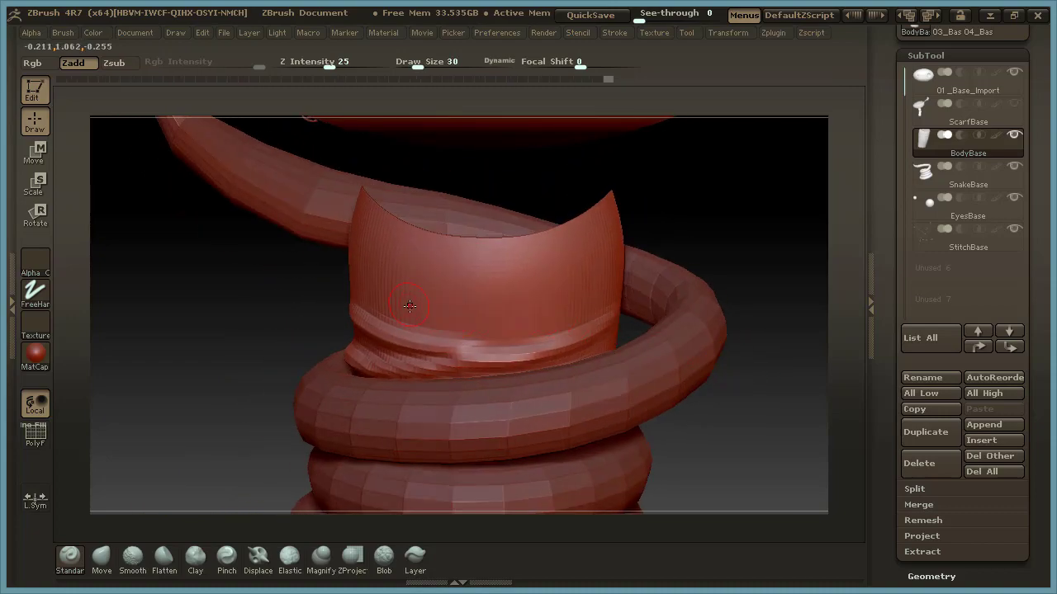
pyautogui.moveTo(543, 314); pyautogui.dragTo(576, 298)
pyautogui.moveTo(492, 320)
pyautogui.mouseDown()
pyautogui.moveTo(397, 317)
pyautogui.moveTo(540, 312)
pyautogui.mouseUp()
pyautogui.moveTo(788, 388)
pyautogui.mouseDown()
pyautogui.moveTo(715, 408)
pyautogui.moveTo(437, 368)
pyautogui.mouseUp()
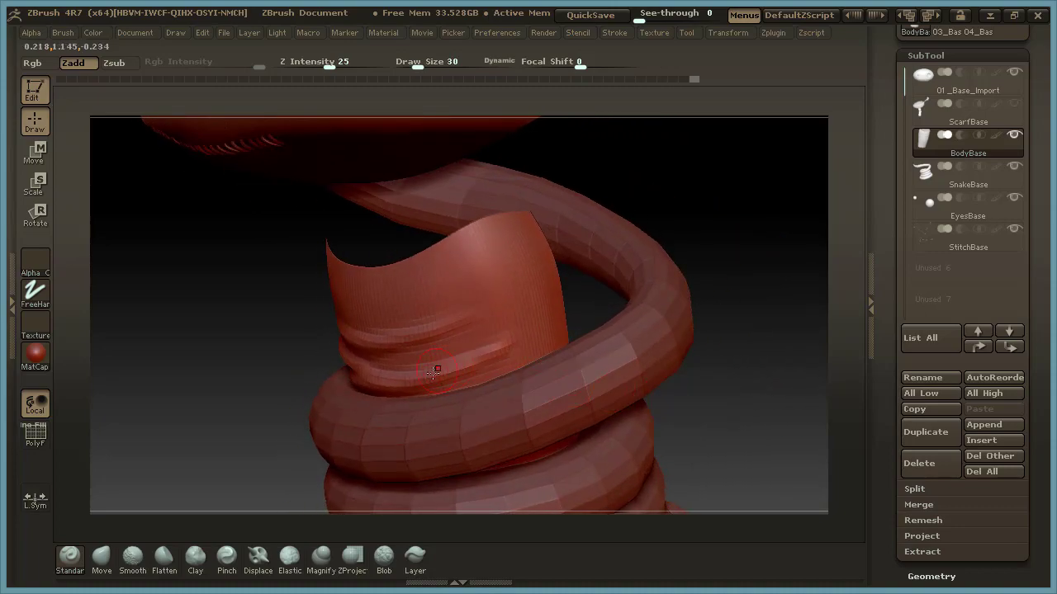
pyautogui.moveTo(536, 327); pyautogui.dragTo(542, 323)
pyautogui.moveTo(410, 343); pyautogui.dragTo(507, 296)
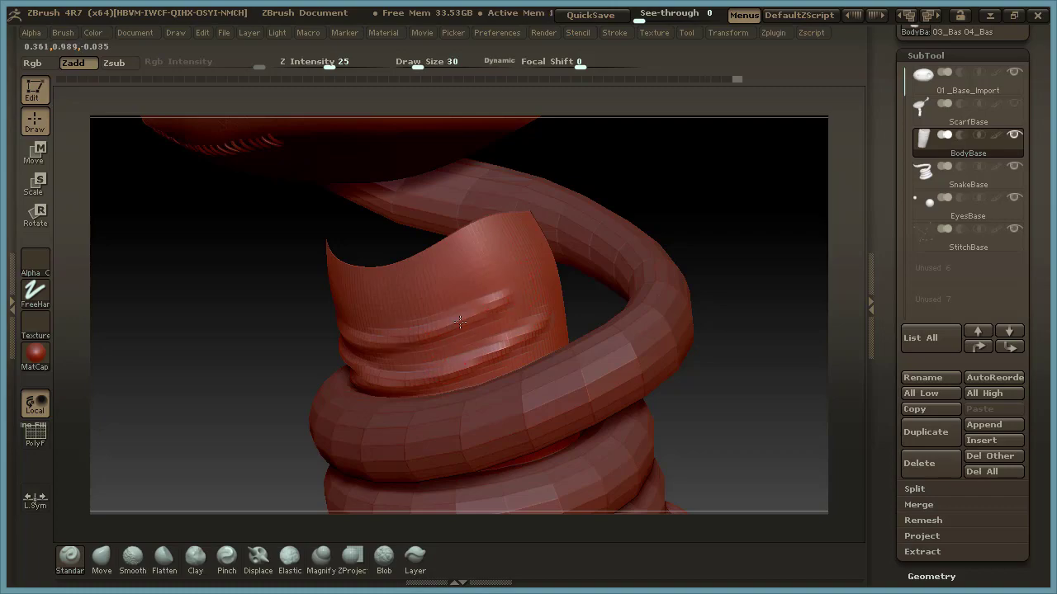
# Build up the folds on the back of the body between the two upper snake coils.
pyautogui.moveTo(737, 219)
pyautogui.mouseDown()
pyautogui.moveTo(747, 187)
pyautogui.moveTo(651, 285)
pyautogui.moveTo(724, 226)
pyautogui.moveTo(738, 228)
pyautogui.moveTo(611, 311)
pyautogui.moveTo(452, 300)
pyautogui.moveTo(617, 314)
pyautogui.mouseUp()
pyautogui.moveTo(748, 319); pyautogui.dragTo(507, 363)
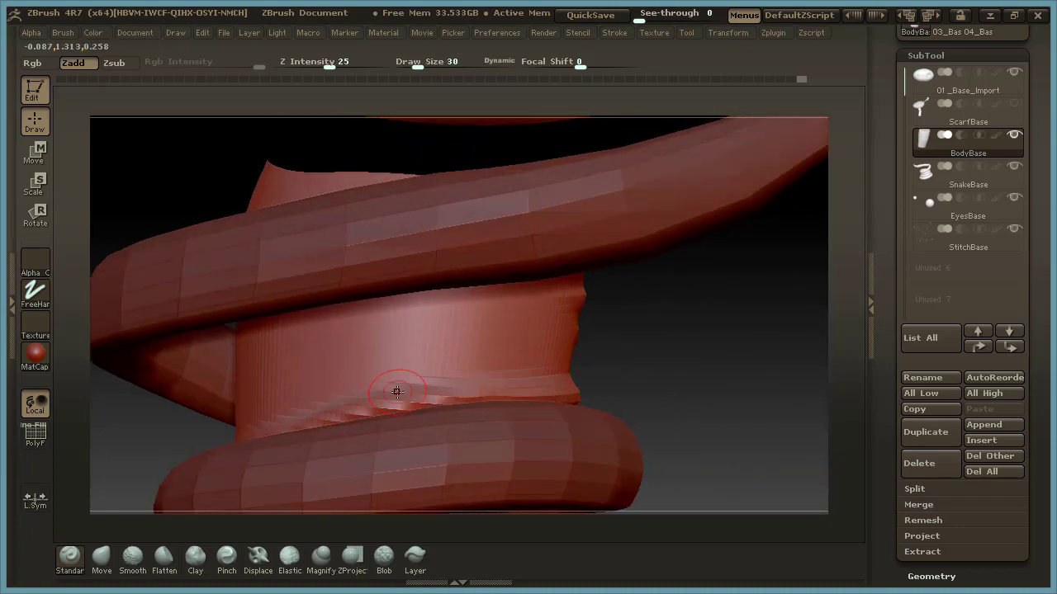
pyautogui.moveTo(685, 329); pyautogui.dragTo(696, 332)
pyautogui.moveTo(725, 413); pyautogui.dragTo(619, 350)
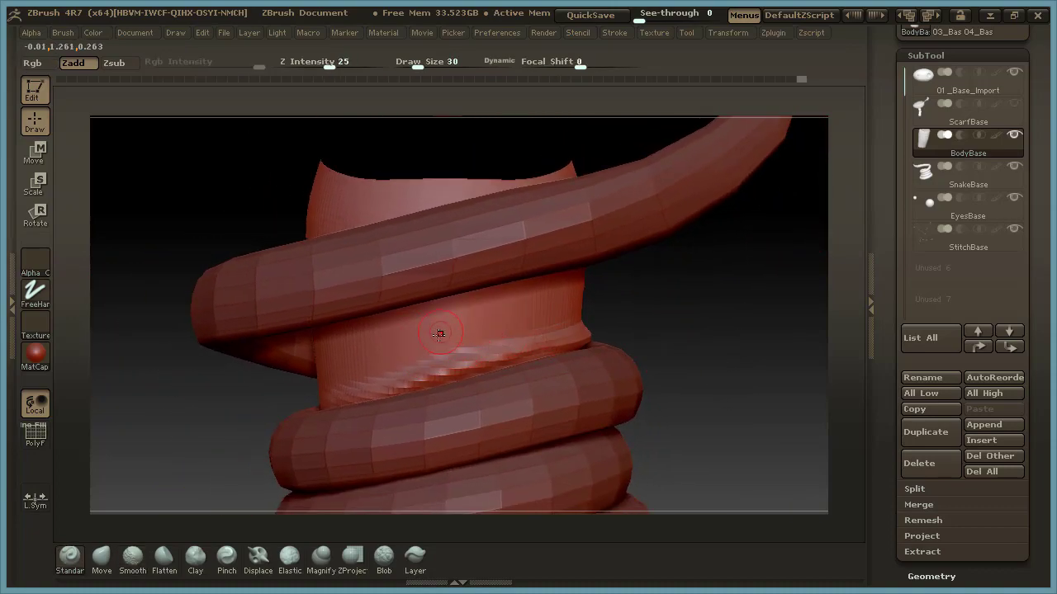
# Sculpt a stack of horizontal folds across the front of the body up to its upper rim.
pyautogui.moveTo(755, 361); pyautogui.dragTo(755, 404)
pyautogui.click(357, 218)
pyautogui.moveTo(388, 229)
pyautogui.mouseDown()
pyautogui.moveTo(583, 221)
pyautogui.moveTo(361, 215)
pyautogui.mouseUp()
pyautogui.moveTo(406, 249); pyautogui.dragTo(575, 263)
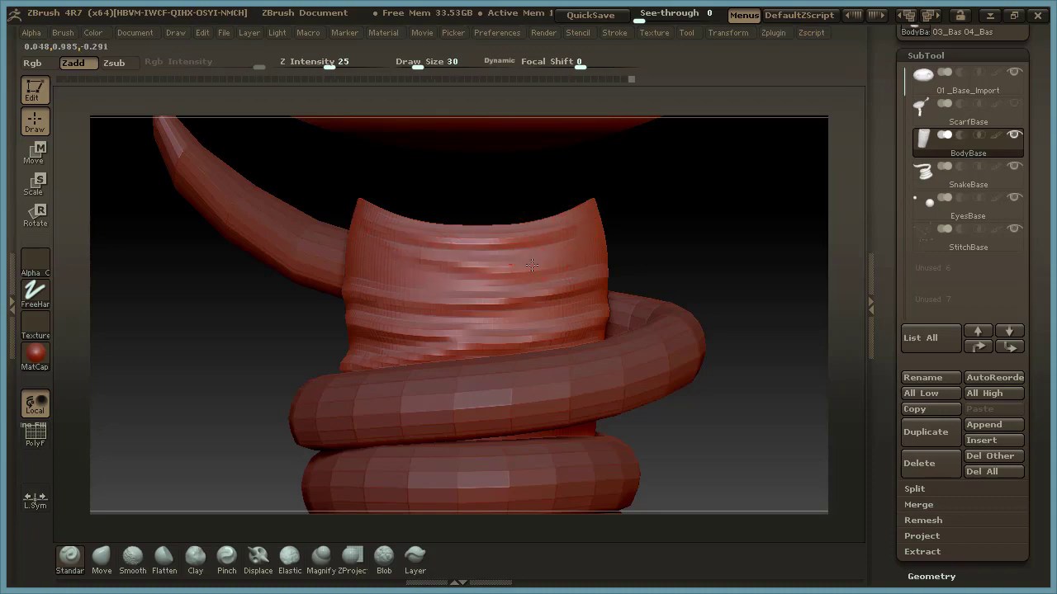
# Strengthen the front folds with overlapping strokes running toward both sides of the body.
pyautogui.moveTo(491, 266)
pyautogui.mouseDown()
pyautogui.moveTo(396, 247)
pyautogui.moveTo(472, 264)
pyautogui.mouseUp()
pyautogui.moveTo(695, 262)
pyautogui.mouseDown()
pyautogui.moveTo(744, 269)
pyautogui.moveTo(671, 266)
pyautogui.mouseUp()
pyautogui.moveTo(536, 264); pyautogui.dragTo(632, 255)
pyautogui.moveTo(543, 235); pyautogui.dragTo(596, 226)
pyautogui.moveTo(677, 213); pyautogui.dragTo(766, 197)
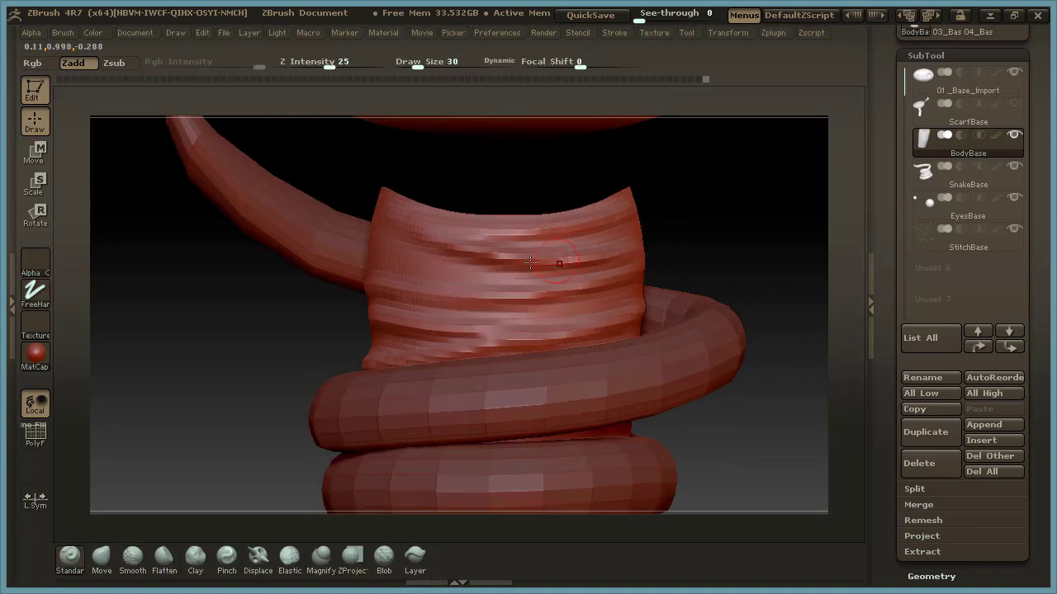
pyautogui.moveTo(422, 260); pyautogui.dragTo(536, 246)
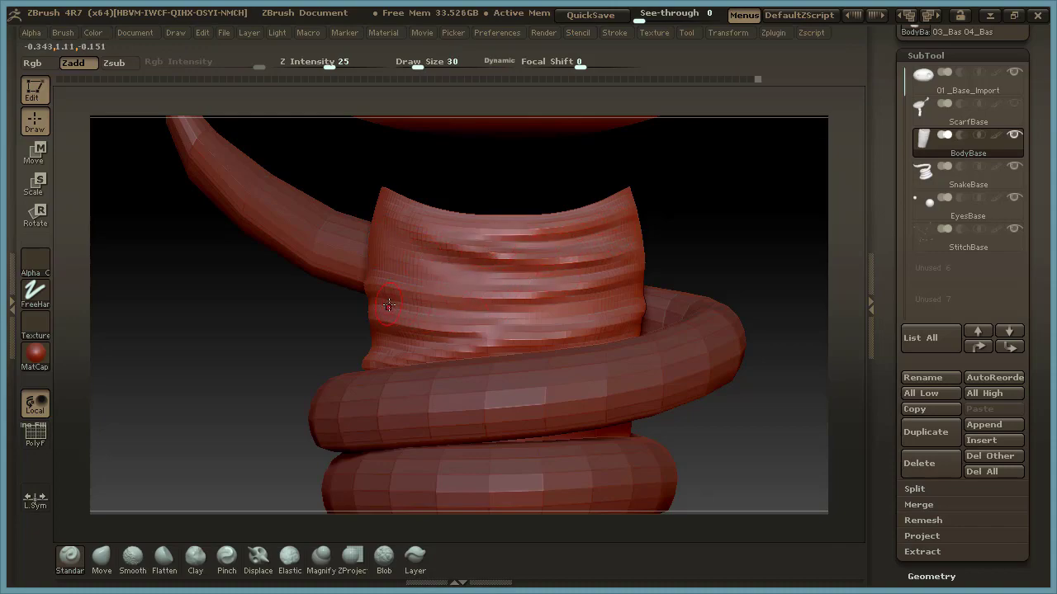
pyautogui.moveTo(443, 312); pyautogui.dragTo(619, 295)
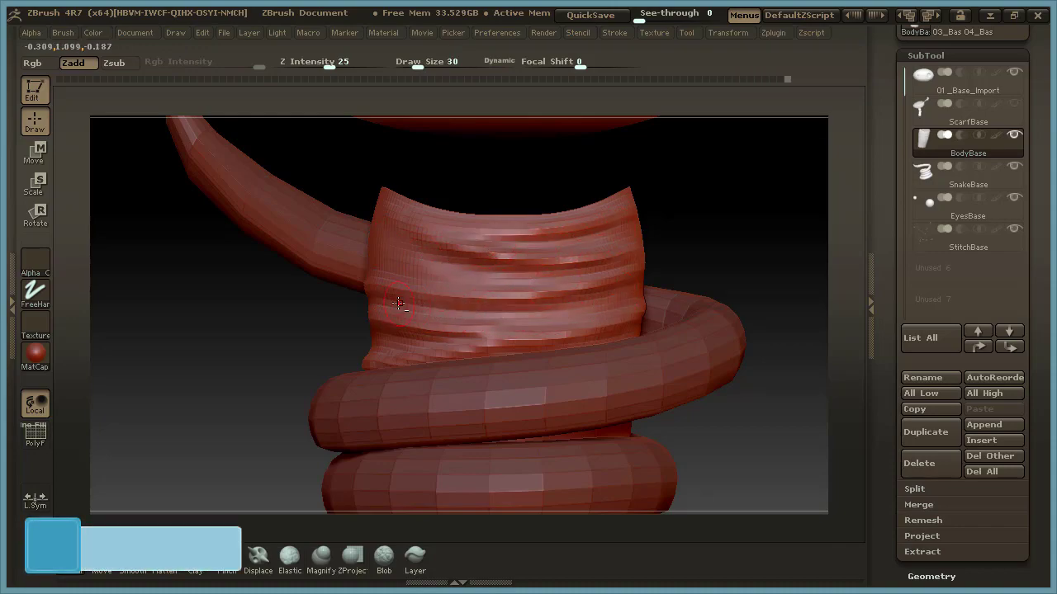
# Divide the BodyBase mesh to subdivision level 4.
pyautogui.moveTo(743, 207); pyautogui.dragTo(636, 249)
pyautogui.moveTo(672, 297); pyautogui.dragTo(692, 361)
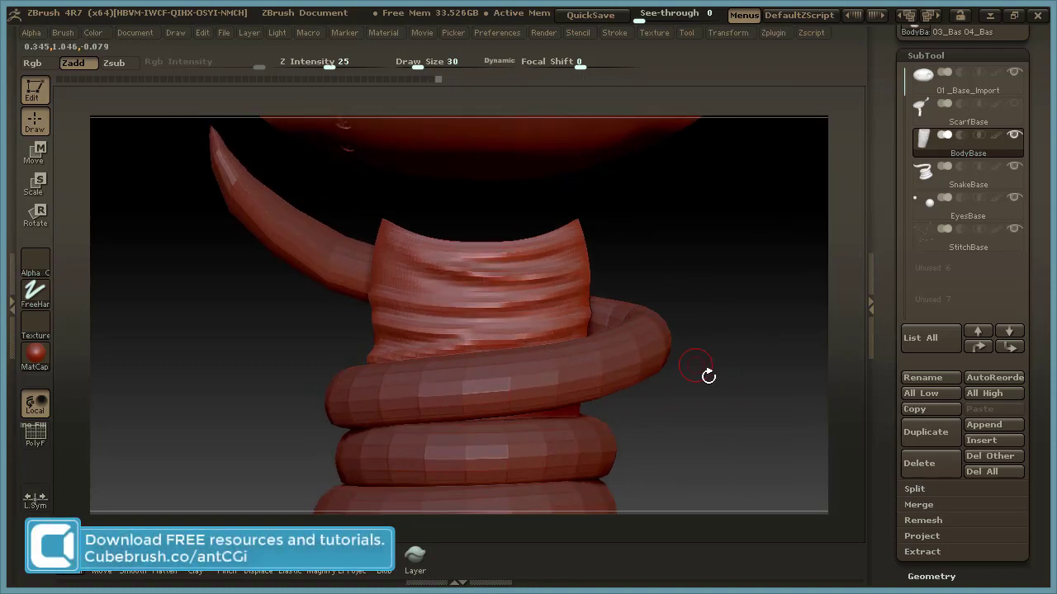
pyautogui.click(968, 56)
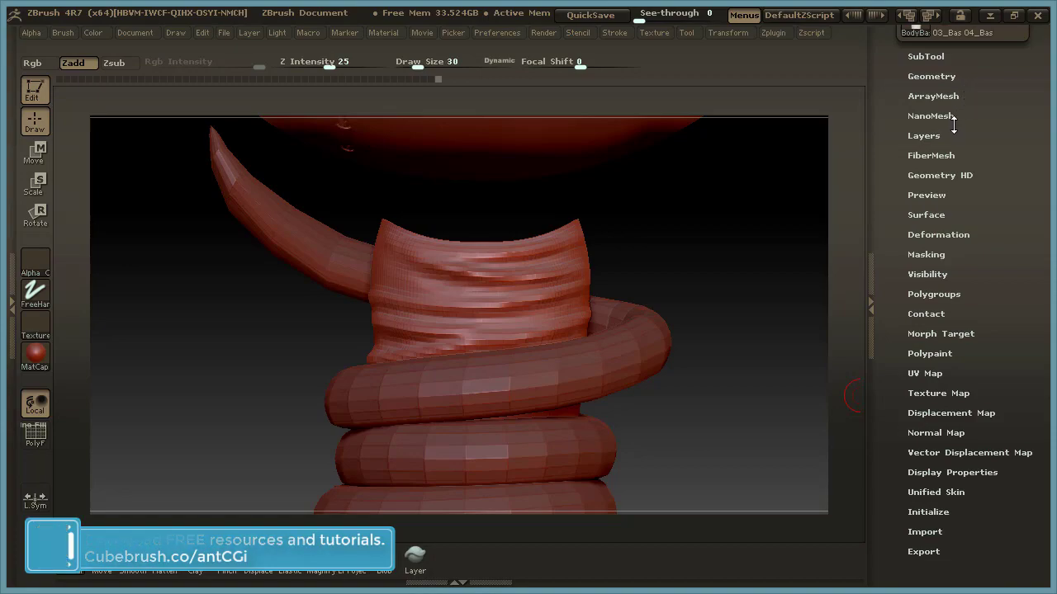
pyautogui.click(933, 76)
pyautogui.click(934, 192)
# Reduce the brush draw size to 19 and sculpt finer wrinkles between the folds near the body's upper rim.
pyautogui.moveTo(747, 280); pyautogui.dragTo(679, 281)
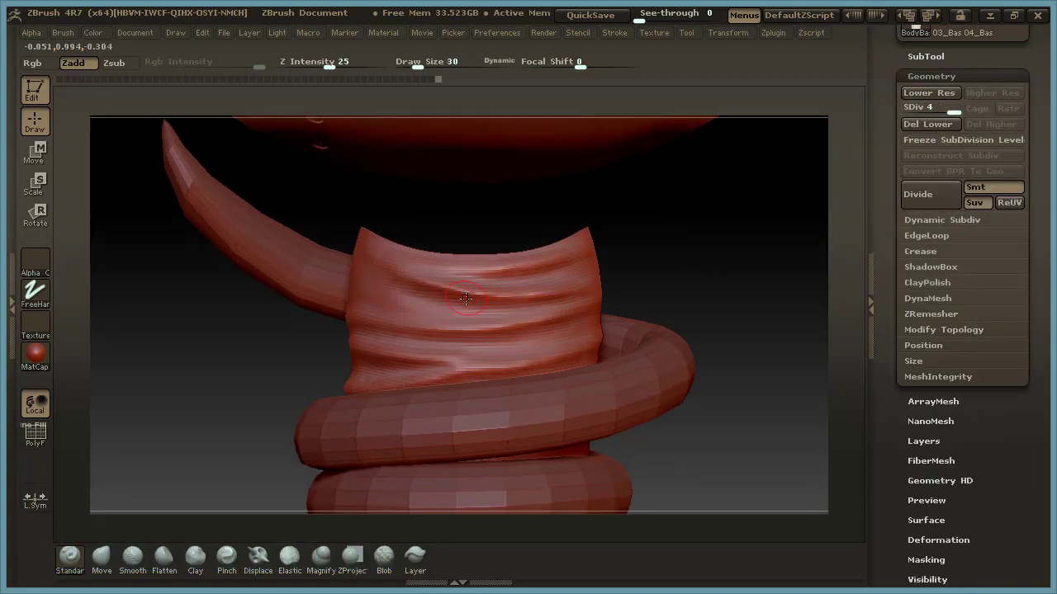
pyautogui.press('space')
pyautogui.moveTo(466, 302); pyautogui.dragTo(459, 304)
pyautogui.moveTo(401, 271); pyautogui.dragTo(535, 262)
pyautogui.moveTo(462, 274)
pyautogui.mouseDown()
pyautogui.moveTo(537, 264)
pyautogui.moveTo(426, 273)
pyautogui.mouseUp()
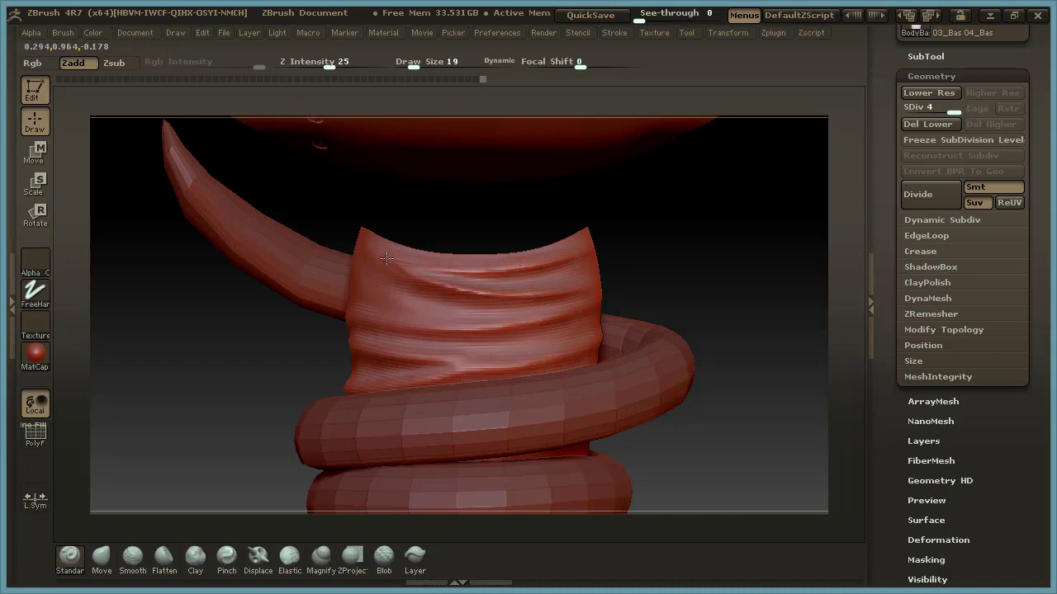
# Add fine connecting wrinkles between the middle and lower folds on the front of the body.
pyautogui.keyDown('shift'); pyautogui.moveTo(416, 276); pyautogui.dragTo(434, 280); pyautogui.keyUp('shift')
pyautogui.moveTo(357, 318); pyautogui.dragTo(500, 325)
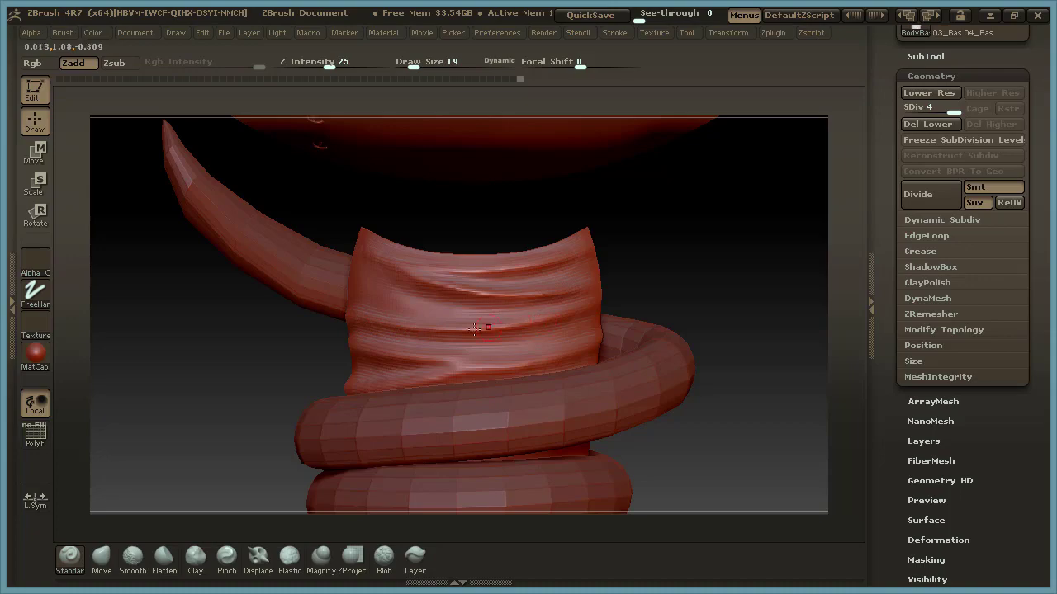
pyautogui.moveTo(414, 361); pyautogui.dragTo(505, 369)
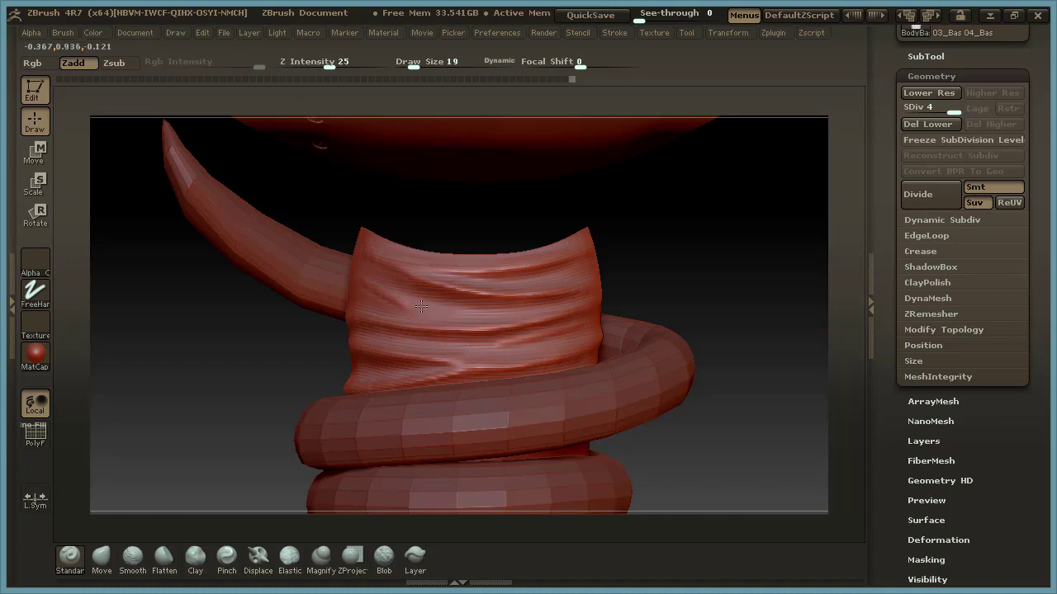
pyautogui.moveTo(373, 294); pyautogui.dragTo(397, 301)
# Review the folded body together with the head and snake from several angles.
pyautogui.keyDown('alt'); pyautogui.moveTo(754, 348); pyautogui.dragTo(645, 347); pyautogui.keyUp('alt')
pyautogui.keyDown('alt'); pyautogui.moveTo(660, 299); pyautogui.dragTo(661, 328); pyautogui.keyUp('alt')
pyautogui.keyDown('alt'); pyautogui.moveTo(743, 333); pyautogui.dragTo(651, 354); pyautogui.keyUp('alt')
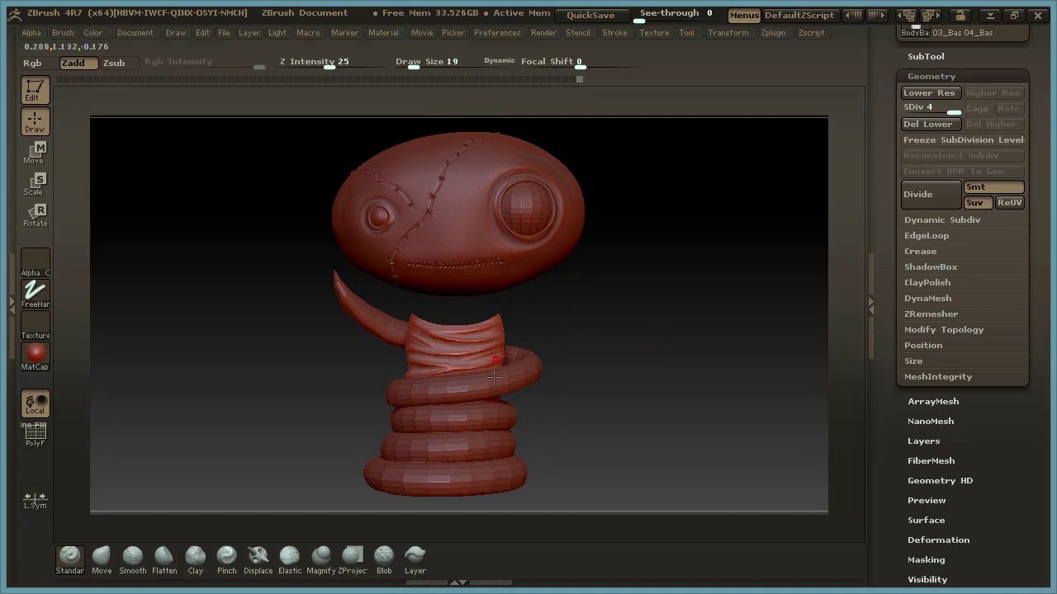
pyautogui.moveTo(626, 337); pyautogui.dragTo(599, 335)
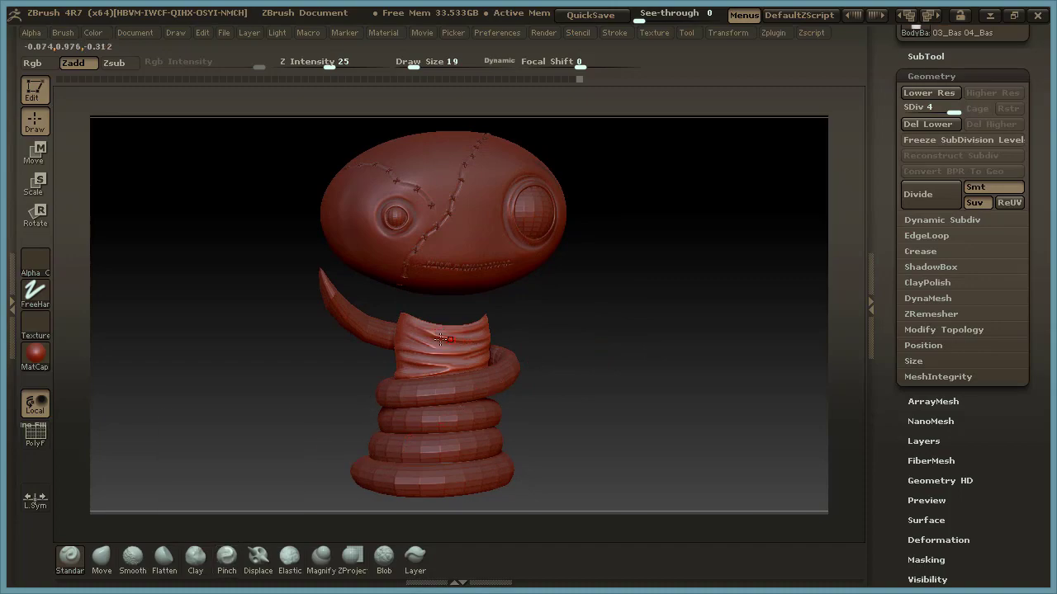
pyautogui.moveTo(605, 329)
pyautogui.mouseDown()
pyautogui.moveTo(686, 319)
pyautogui.moveTo(682, 337)
pyautogui.moveTo(627, 352)
pyautogui.moveTo(559, 406)
pyautogui.mouseUp()
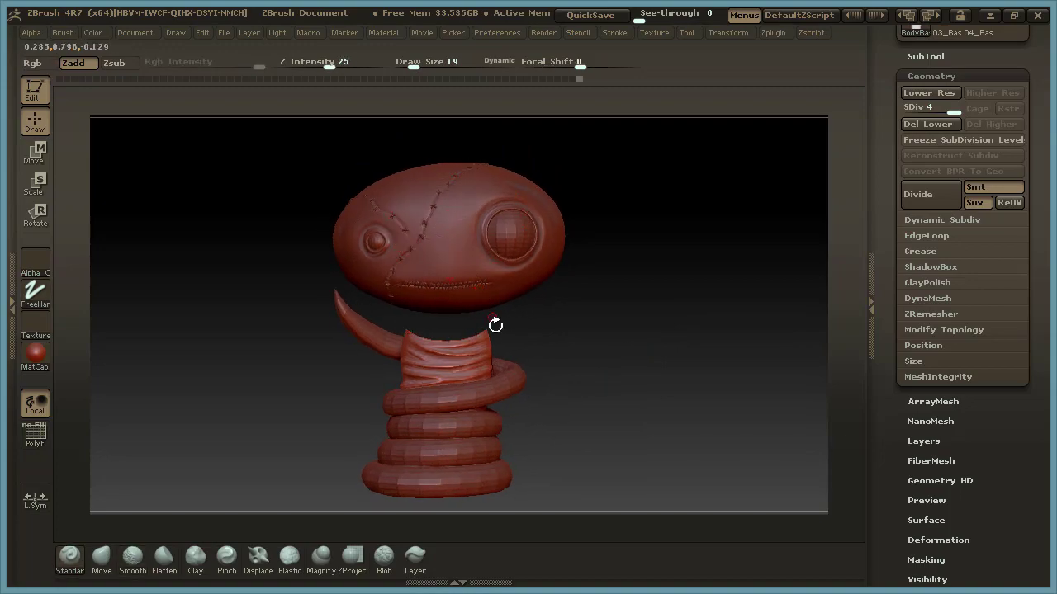
pyautogui.moveTo(621, 365); pyautogui.dragTo(609, 378)
pyautogui.moveTo(633, 322); pyautogui.dragTo(644, 333)
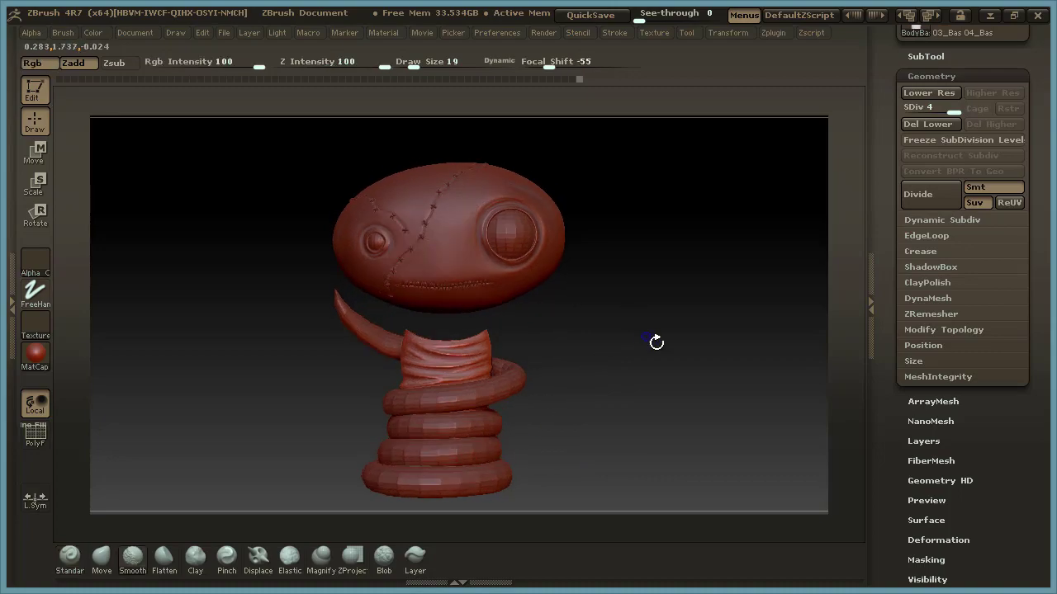
# Unhide the ScarfBase subtool and check the scarf over the wrinkled body.
pyautogui.click(932, 75)
pyautogui.click(933, 54)
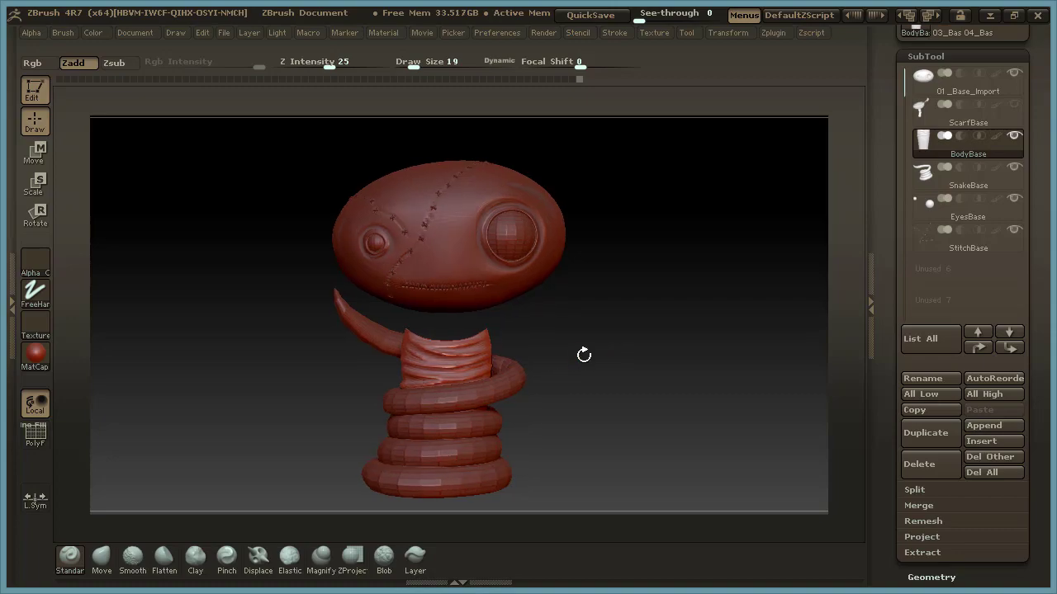
pyautogui.click(1014, 104)
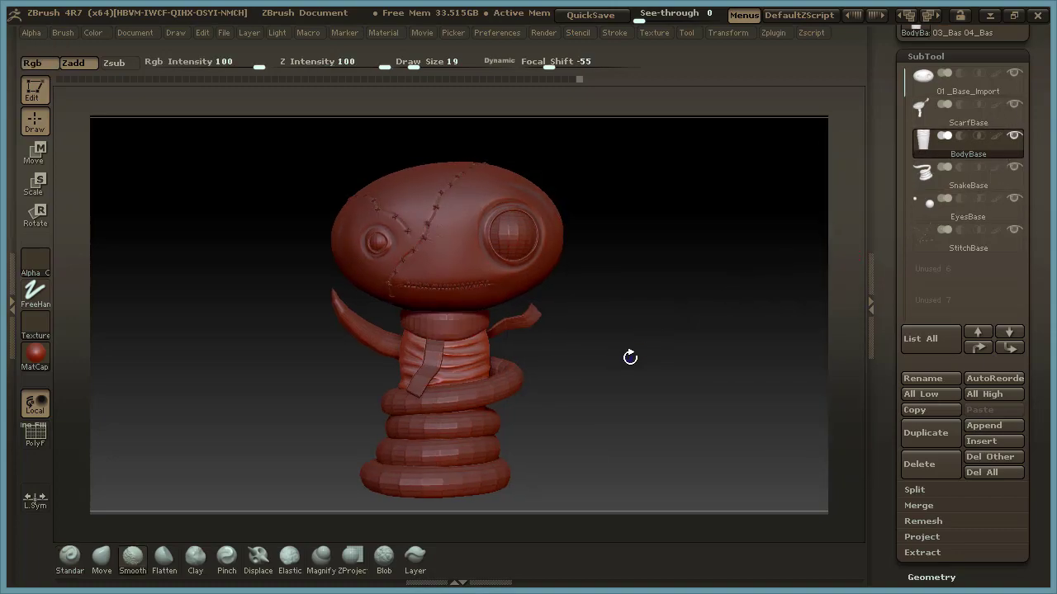
pyautogui.moveTo(658, 375)
pyautogui.mouseDown()
pyautogui.moveTo(620, 355)
pyautogui.moveTo(642, 344)
pyautogui.mouseUp()
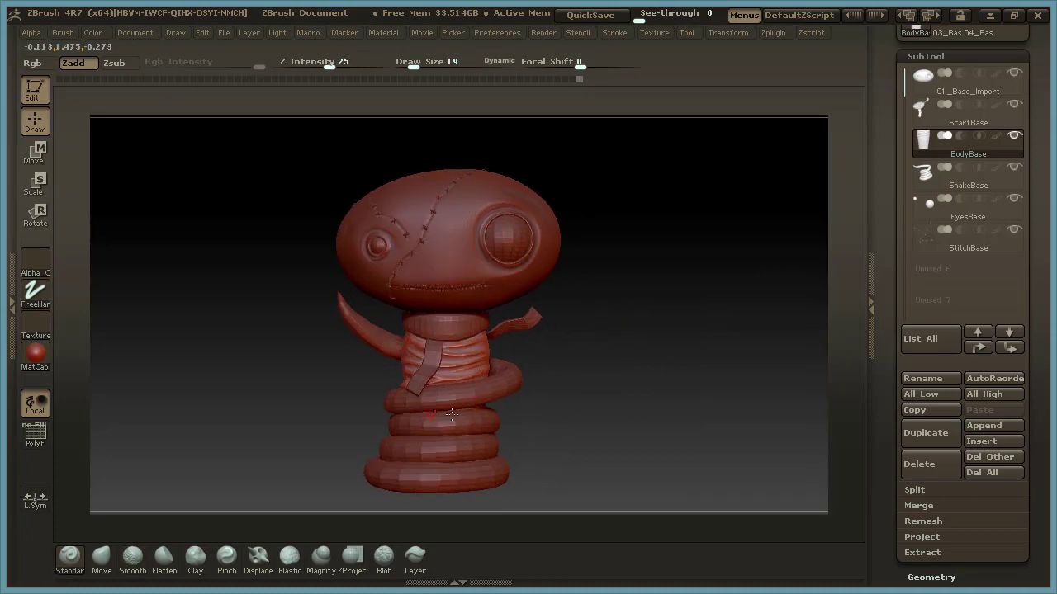
pyautogui.moveTo(617, 364); pyautogui.dragTo(615, 369)
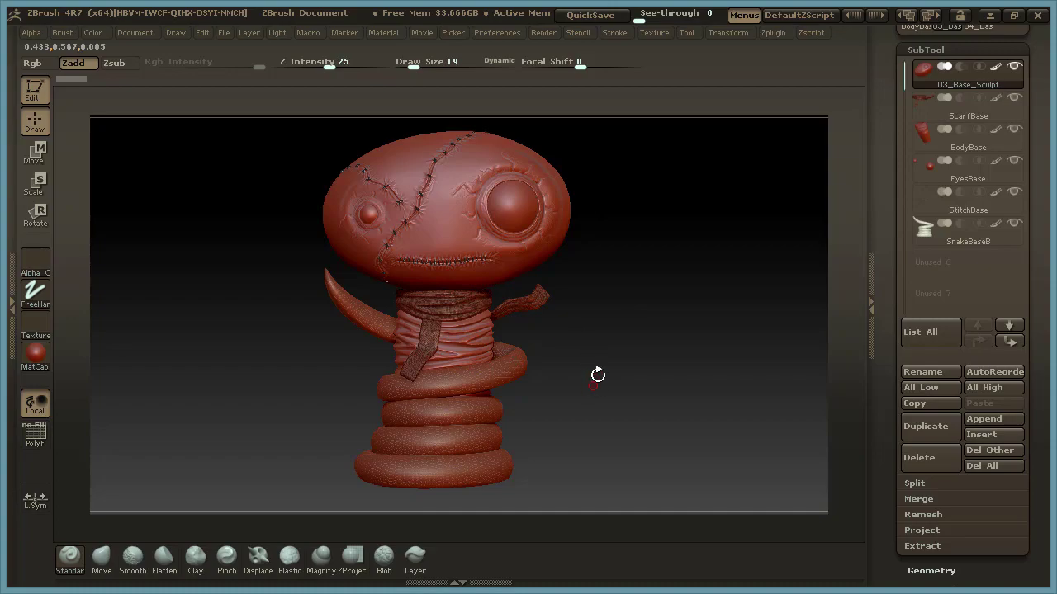
# Examine the detailed character's eye cracks, stitches, back of the head, scarf, body folds and snake scales.
pyautogui.moveTo(614, 242)
pyautogui.keyDown('alt'); pyautogui.mouseDown()
pyautogui.moveTo(619, 301)
pyautogui.moveTo(719, 311)
pyautogui.moveTo(752, 377)
pyautogui.moveTo(736, 416)
pyautogui.mouseUp(); pyautogui.keyUp('alt')
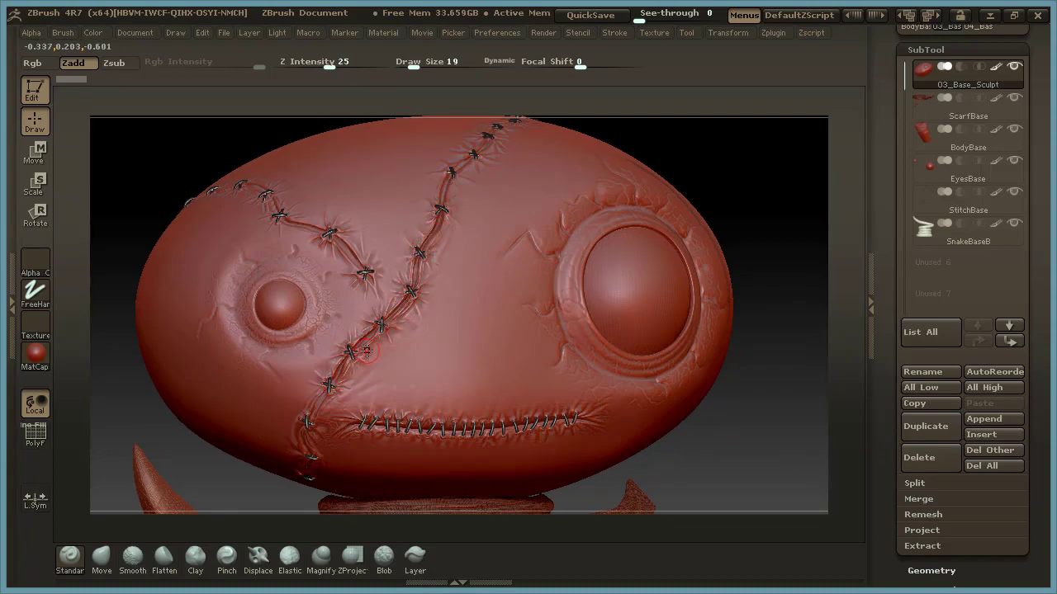
pyautogui.moveTo(737, 419); pyautogui.dragTo(729, 403)
pyautogui.moveTo(747, 438)
pyautogui.mouseDown()
pyautogui.moveTo(743, 428)
pyautogui.moveTo(754, 427)
pyautogui.mouseUp()
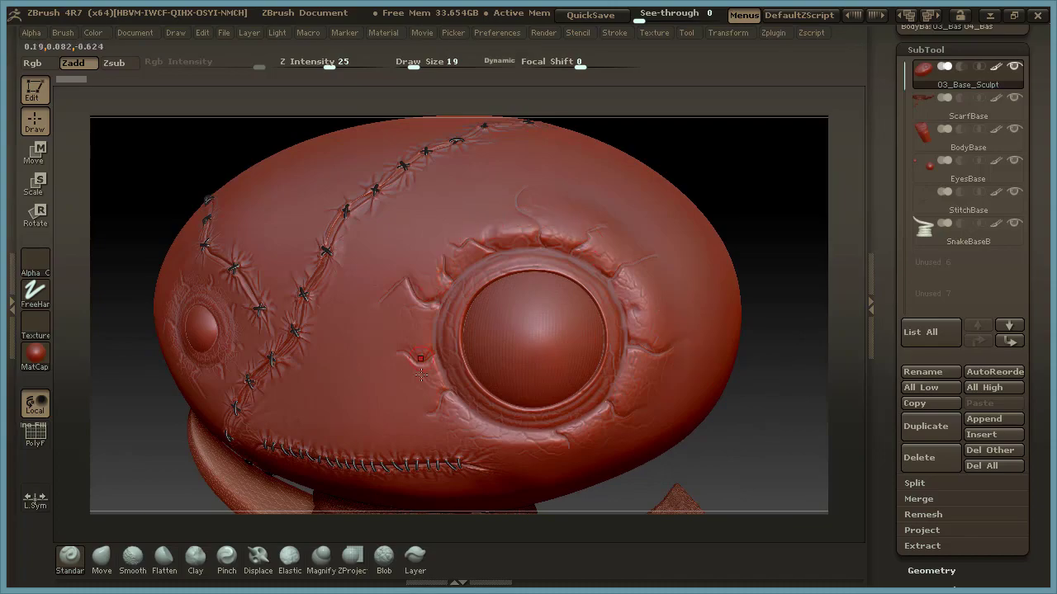
pyautogui.moveTo(752, 430); pyautogui.dragTo(624, 441)
pyautogui.moveTo(759, 444); pyautogui.dragTo(663, 417)
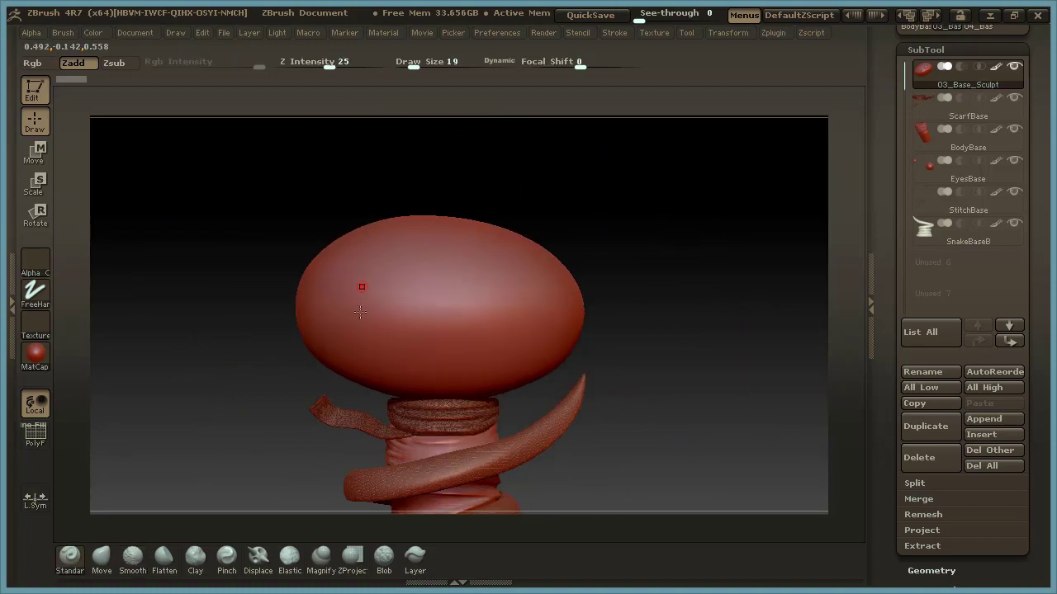
pyautogui.moveTo(642, 259); pyautogui.dragTo(674, 323)
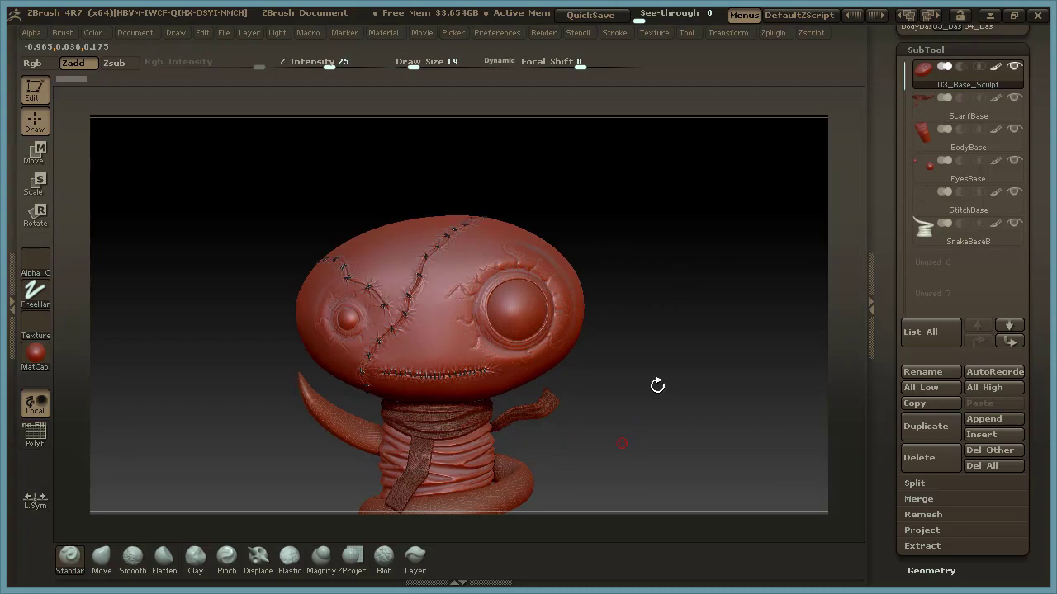
pyautogui.keyDown('alt'); pyautogui.moveTo(604, 421); pyautogui.dragTo(629, 300); pyautogui.keyUp('alt')
pyautogui.moveTo(620, 345)
pyautogui.keyDown('alt'); pyautogui.mouseDown()
pyautogui.moveTo(667, 349)
pyautogui.moveTo(644, 385)
pyautogui.moveTo(667, 354)
pyautogui.moveTo(557, 408)
pyautogui.moveTo(691, 396)
pyautogui.moveTo(689, 330)
pyautogui.moveTo(719, 338)
pyautogui.moveTo(498, 298)
pyautogui.mouseUp(); pyautogui.keyUp('alt')
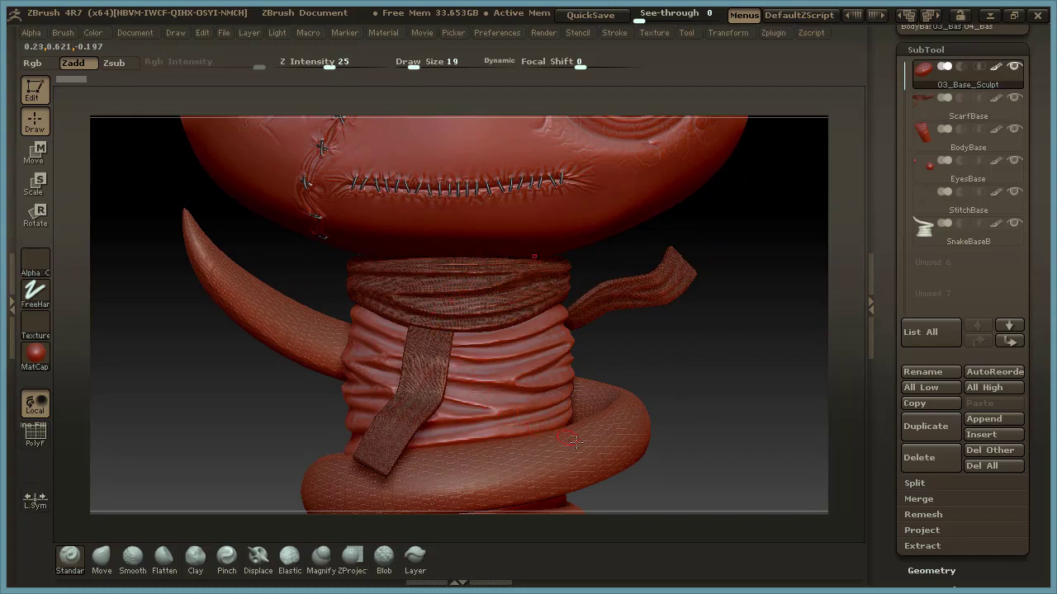
pyautogui.moveTo(630, 361); pyautogui.dragTo(646, 375)
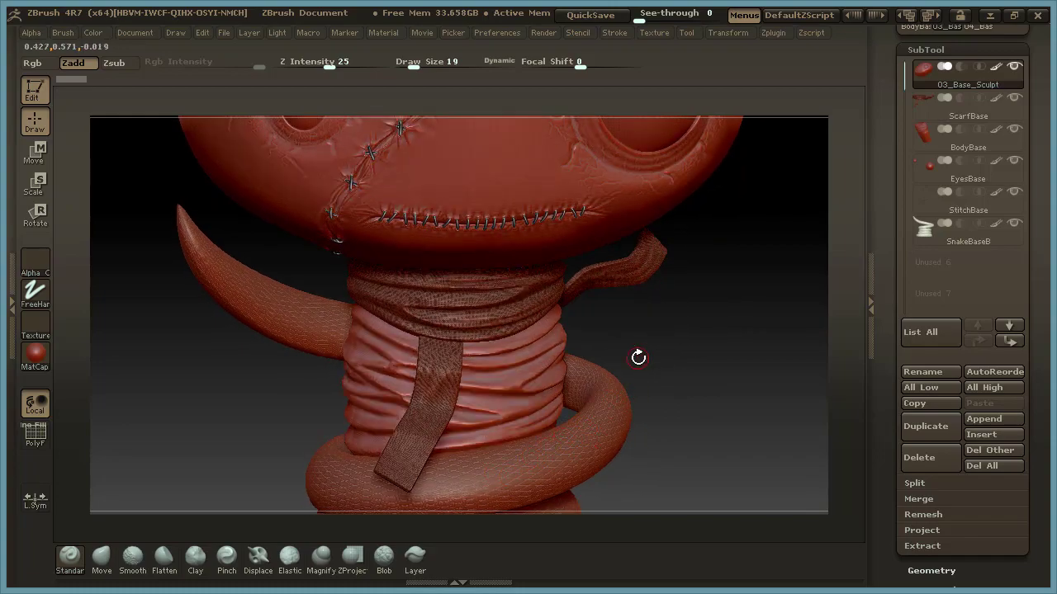
# Select the ScarfBase subtool and open its Surface noise settings.
pyautogui.click(974, 48)
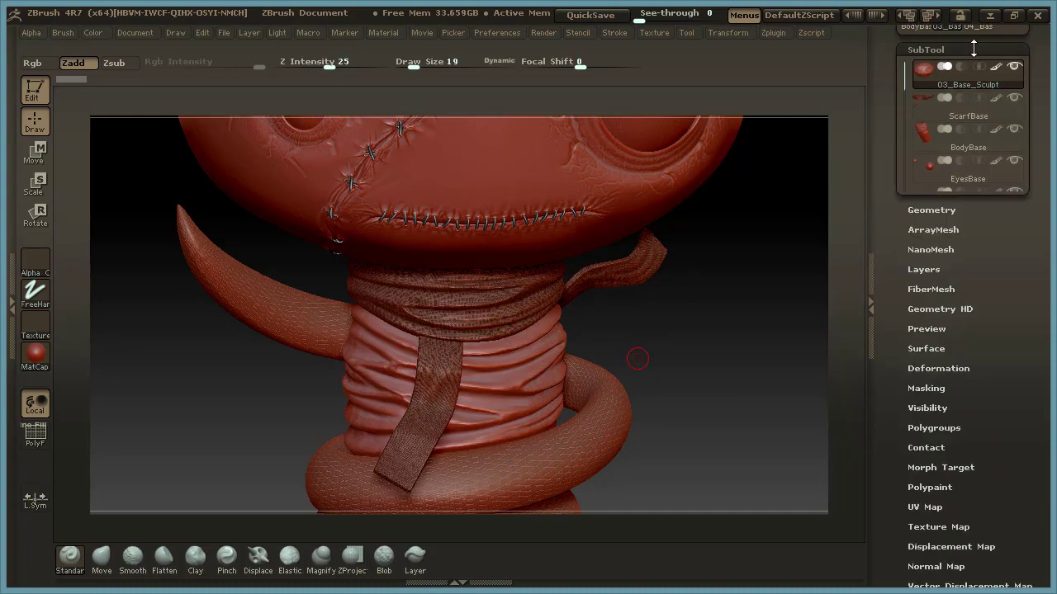
pyautogui.moveTo(698, 393); pyautogui.dragTo(701, 388)
pyautogui.click(925, 50)
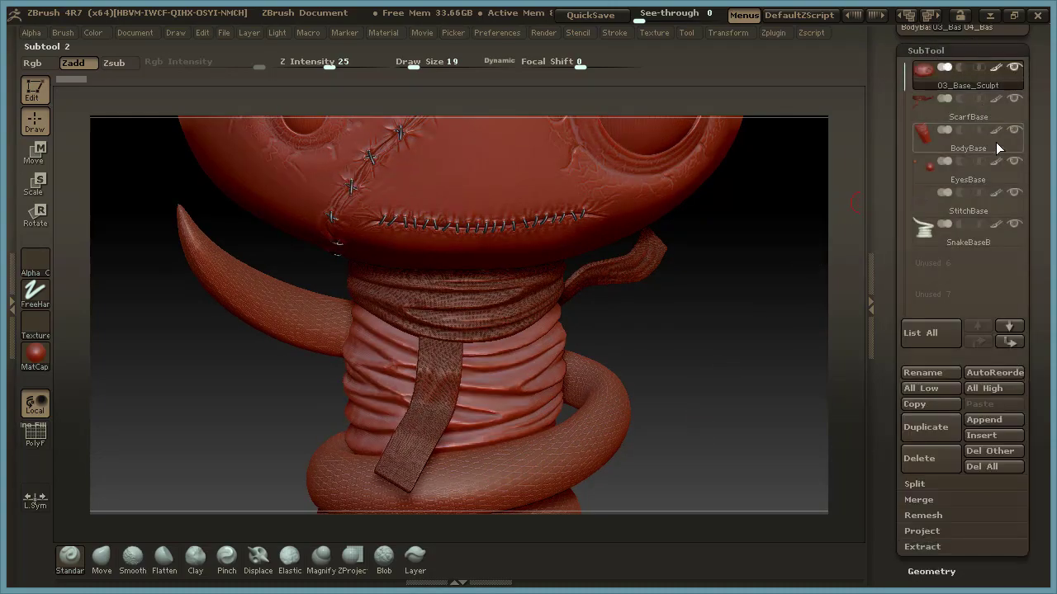
pyautogui.click(1012, 114)
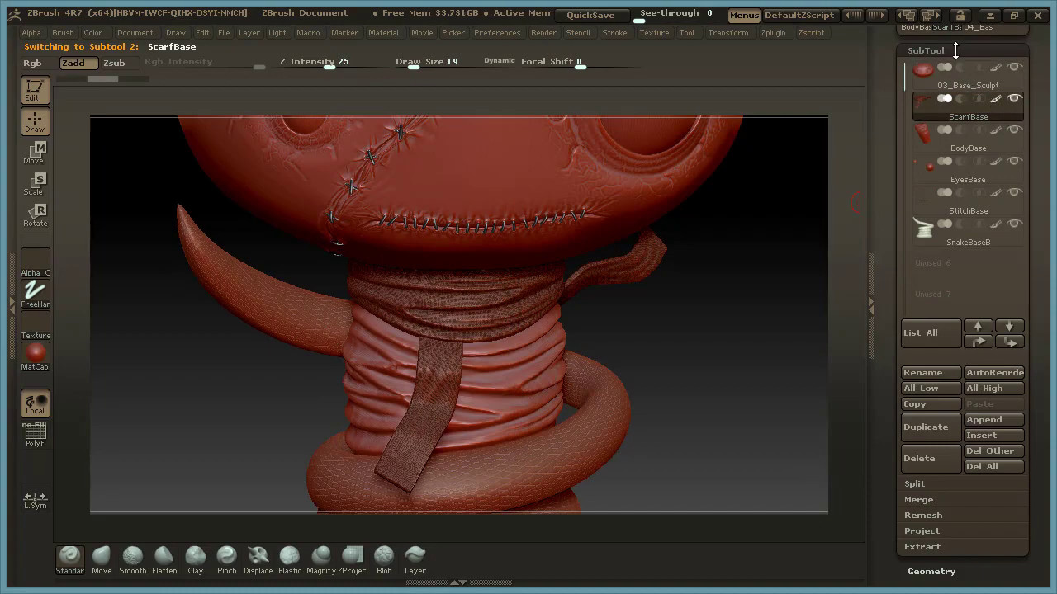
pyautogui.click(955, 50)
pyautogui.click(926, 208)
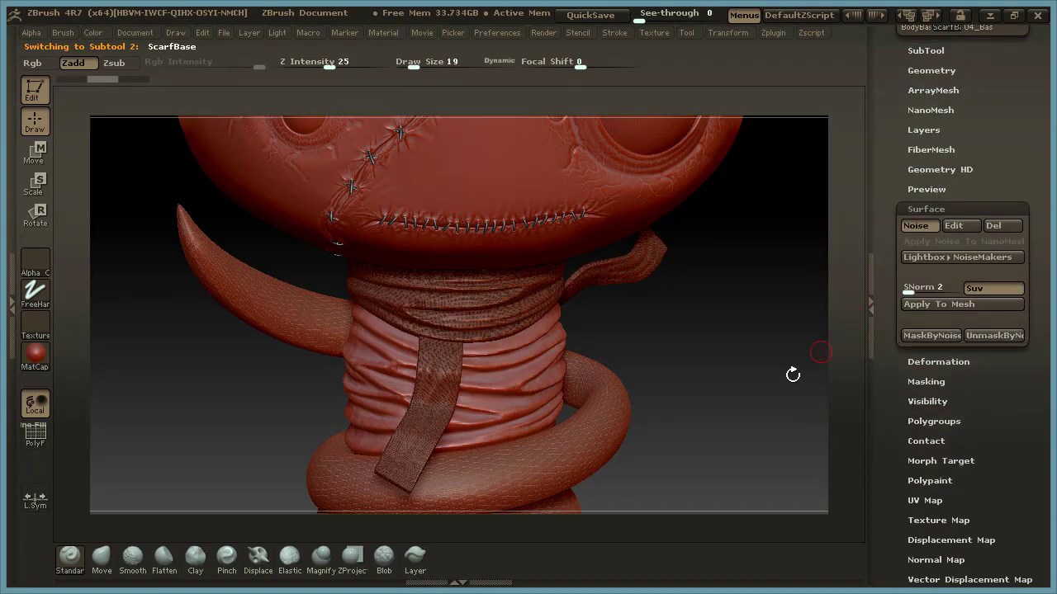
# Toggle the scarf's surface noise off and on to compare the plain and textured fabric.
pyautogui.keyDown('alt'); pyautogui.moveTo(666, 339); pyautogui.dragTo(701, 337); pyautogui.keyUp('alt')
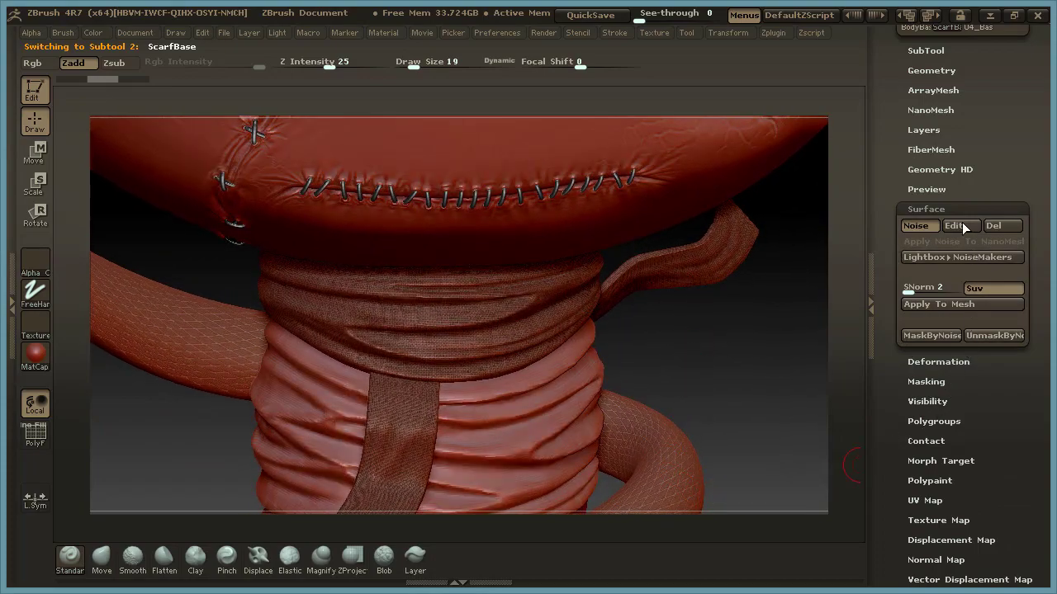
pyautogui.click(925, 228)
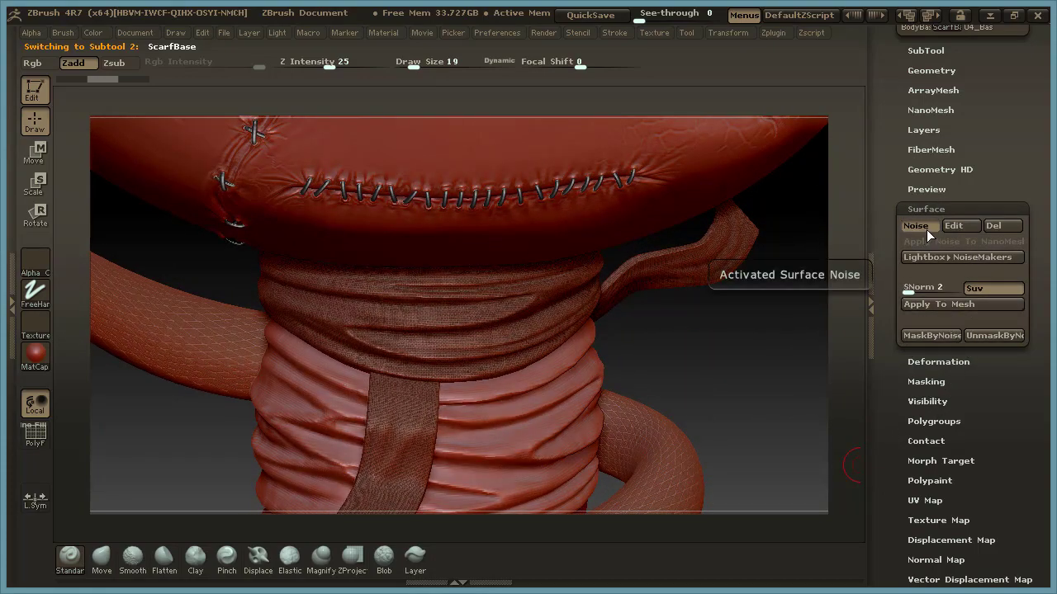
pyautogui.click(926, 227)
pyautogui.click(925, 226)
pyautogui.click(924, 226)
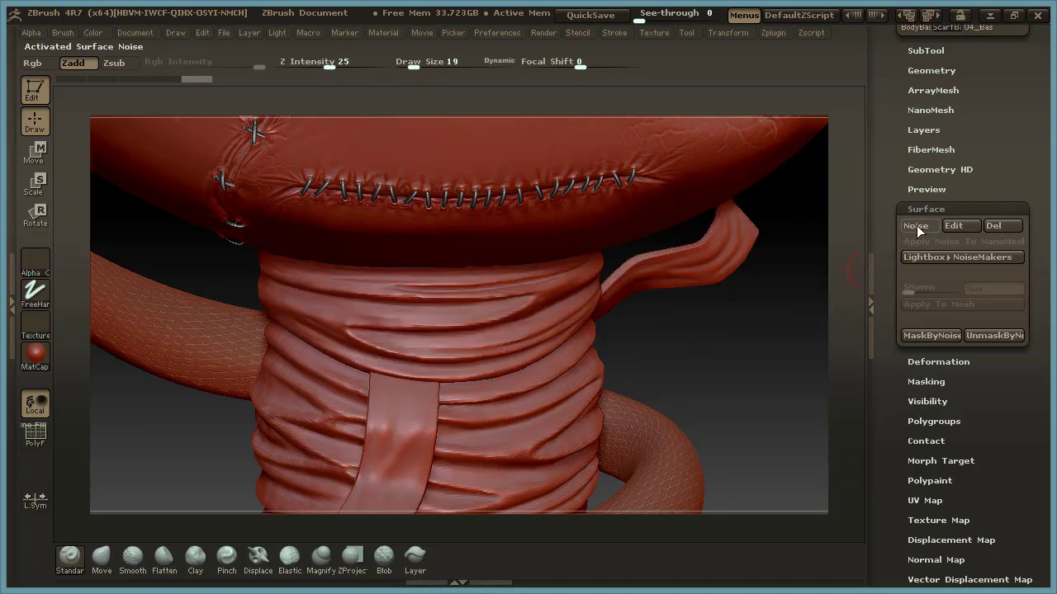
pyautogui.click(918, 225)
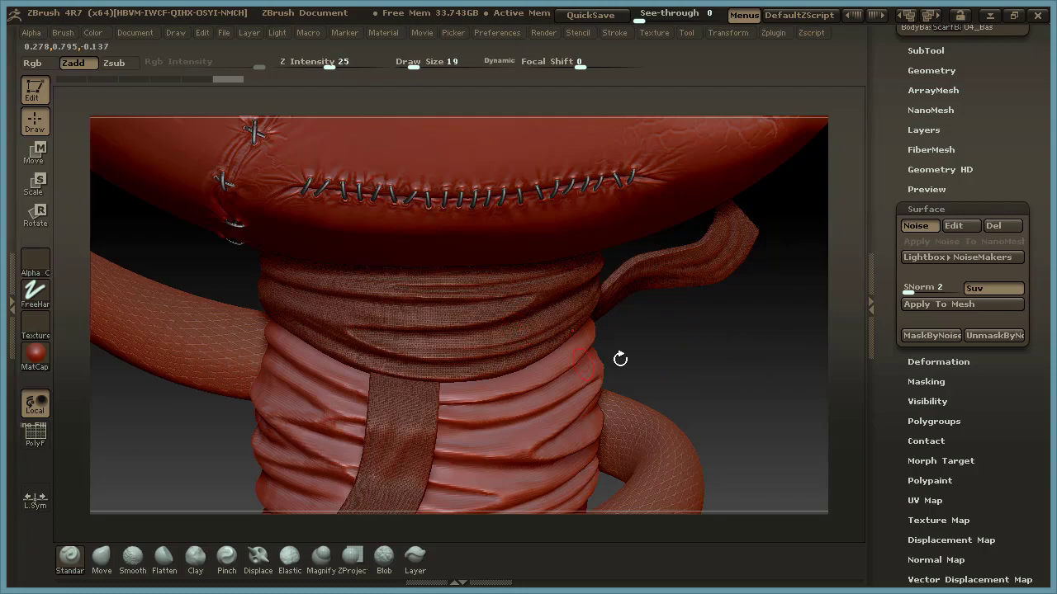
# Edit the scarf's noise in NoiseMaker, preview it with the fabric alpha turned off, and cancel the edit.
pyautogui.click(959, 225)
pyautogui.moveTo(748, 312); pyautogui.dragTo(801, 331)
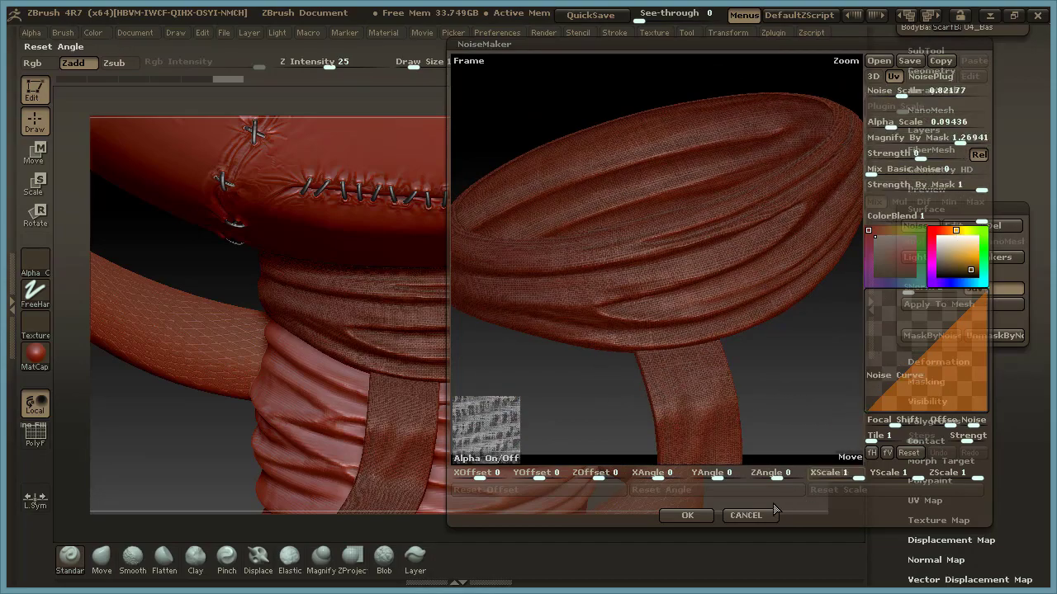
pyautogui.click(508, 459)
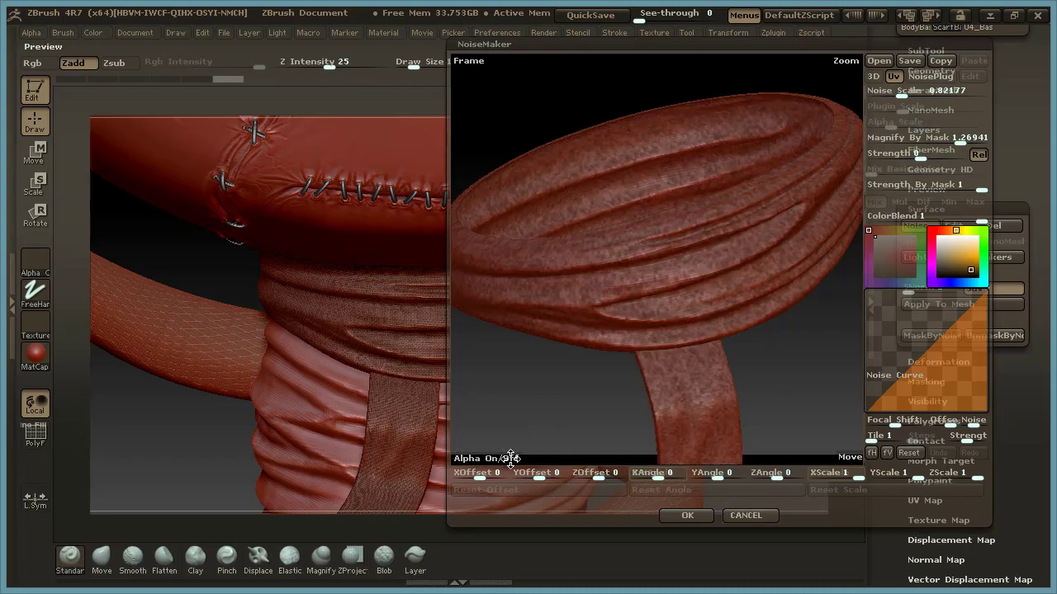
pyautogui.click(754, 516)
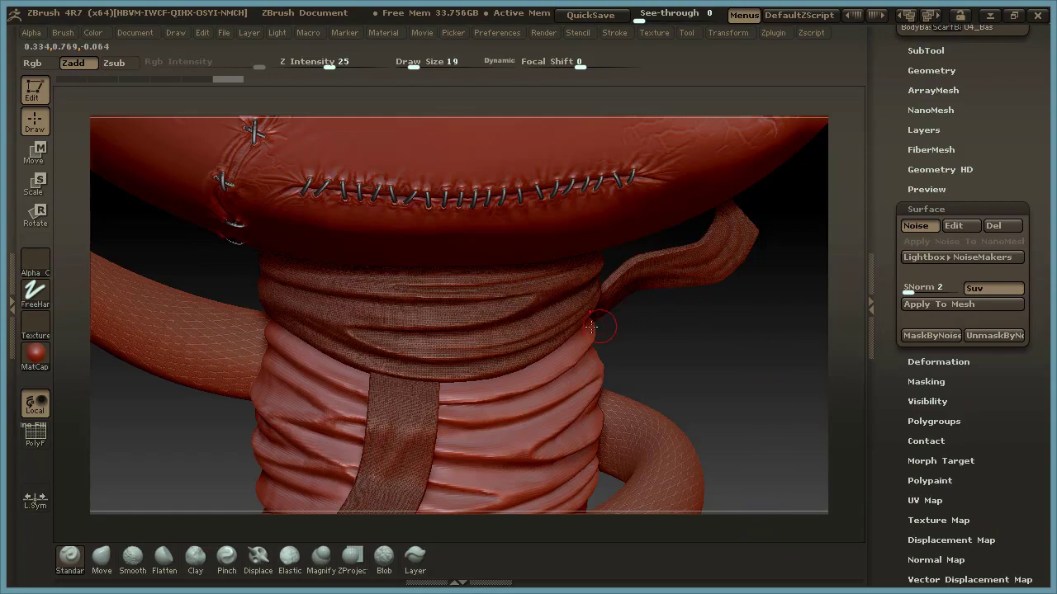
# Load the Noise07.ZNM preset from the Lightbox noise library onto the scarf and hide Lightbox.
pyautogui.click(969, 258)
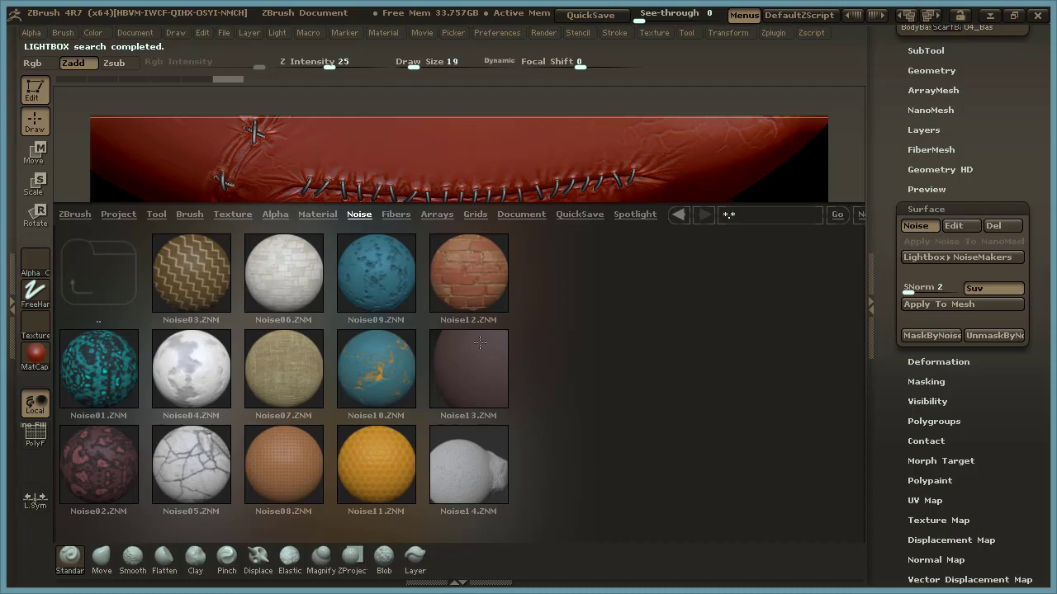
pyautogui.click(295, 377)
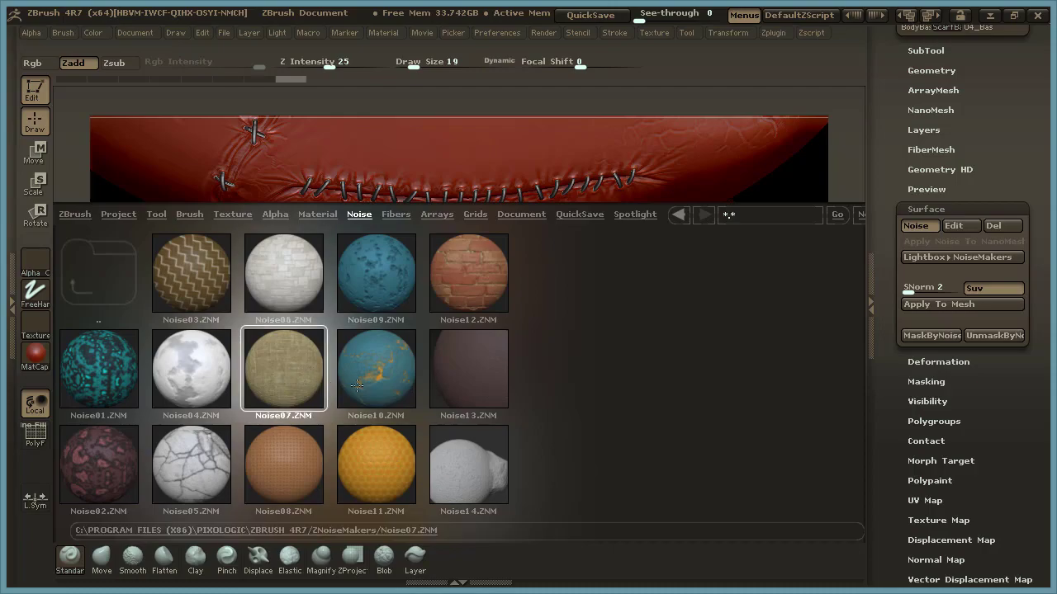
pyautogui.click(869, 305)
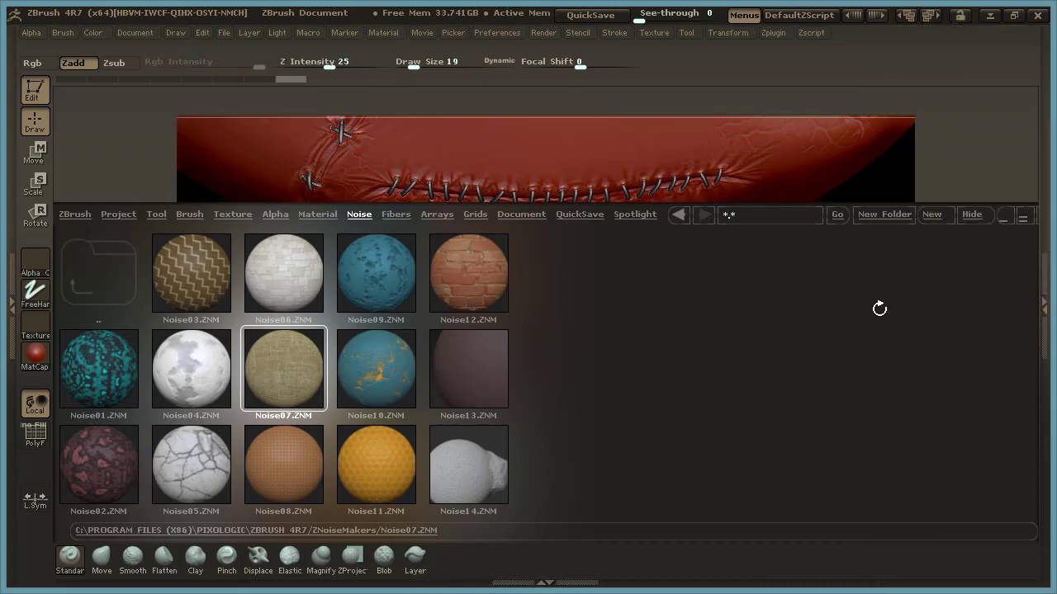
pyautogui.click(966, 217)
pyautogui.click(1042, 331)
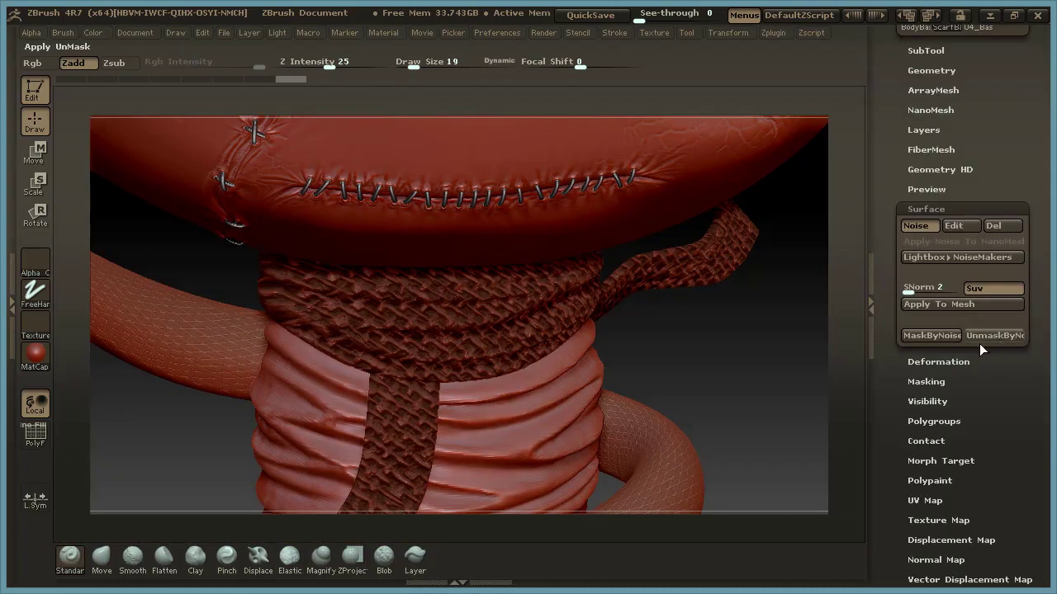
pyautogui.moveTo(691, 330); pyautogui.dragTo(858, 344)
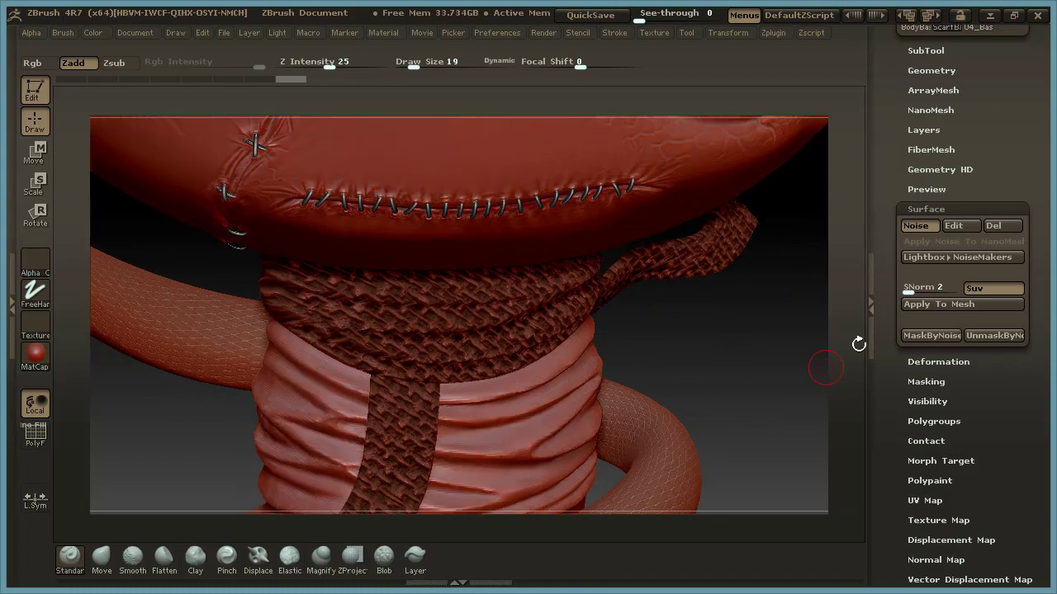
# Edit the scarf's preset noise, reduce its Alpha Scale to 0.1408 and inspect the weave in the preview.
pyautogui.click(958, 225)
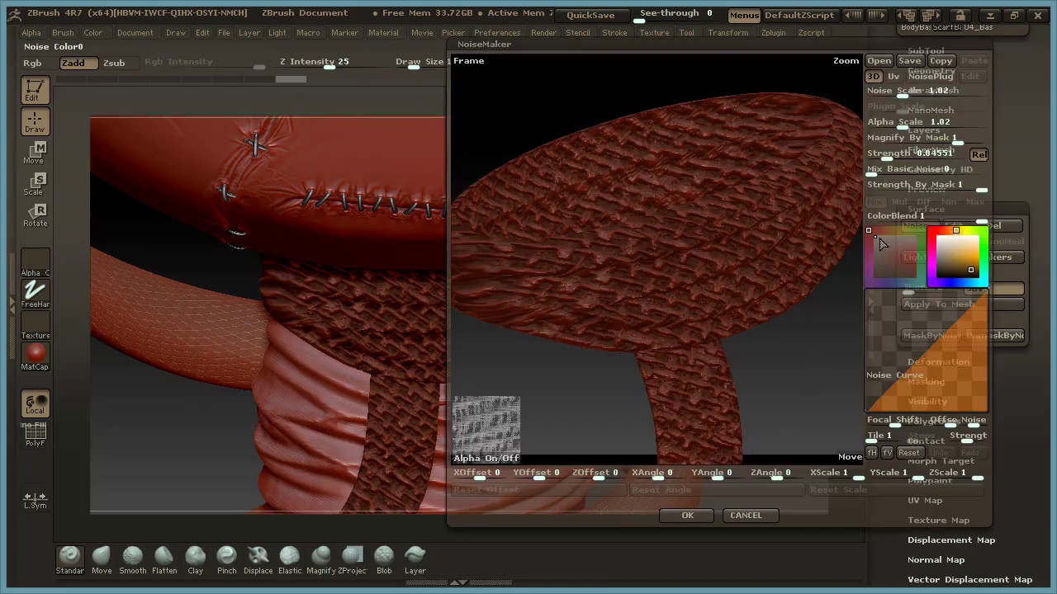
pyautogui.moveTo(904, 126); pyautogui.dragTo(892, 128)
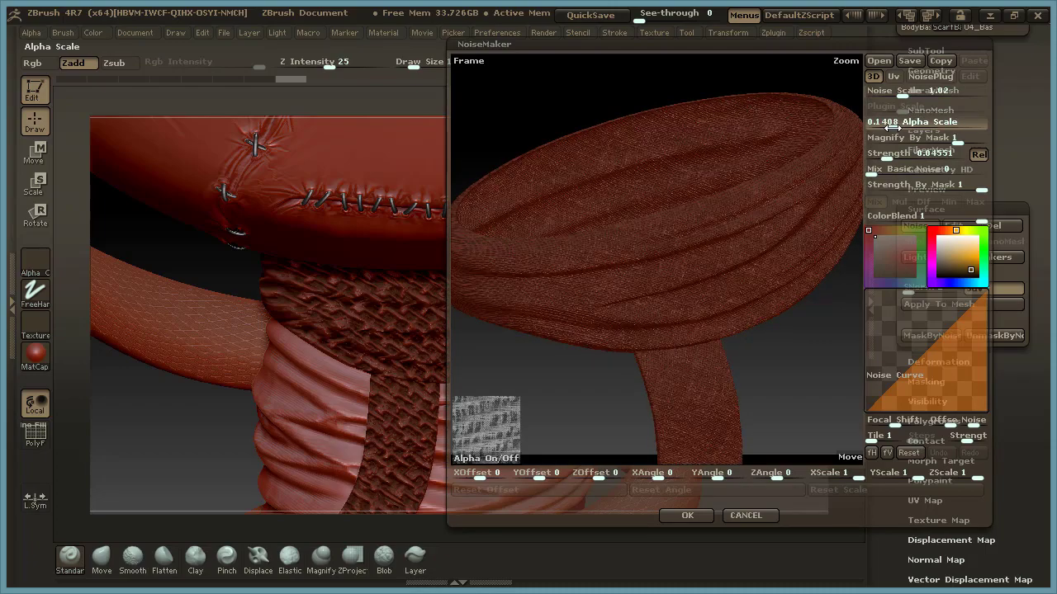
pyautogui.moveTo(802, 352); pyautogui.dragTo(808, 355)
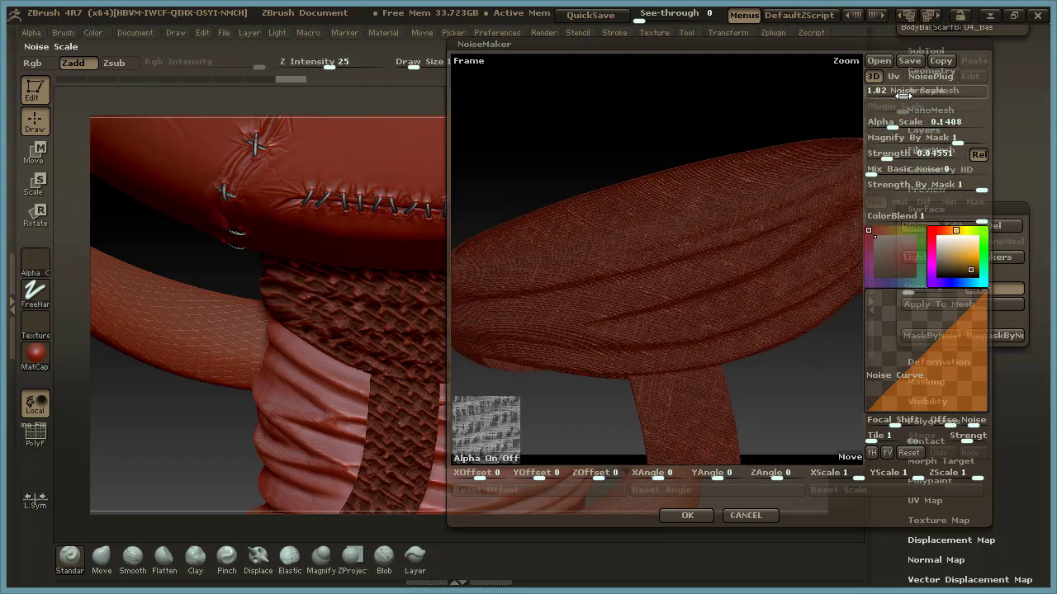
pyautogui.moveTo(821, 104)
pyautogui.mouseDown()
pyautogui.moveTo(783, 108)
pyautogui.moveTo(801, 107)
pyautogui.mouseUp()
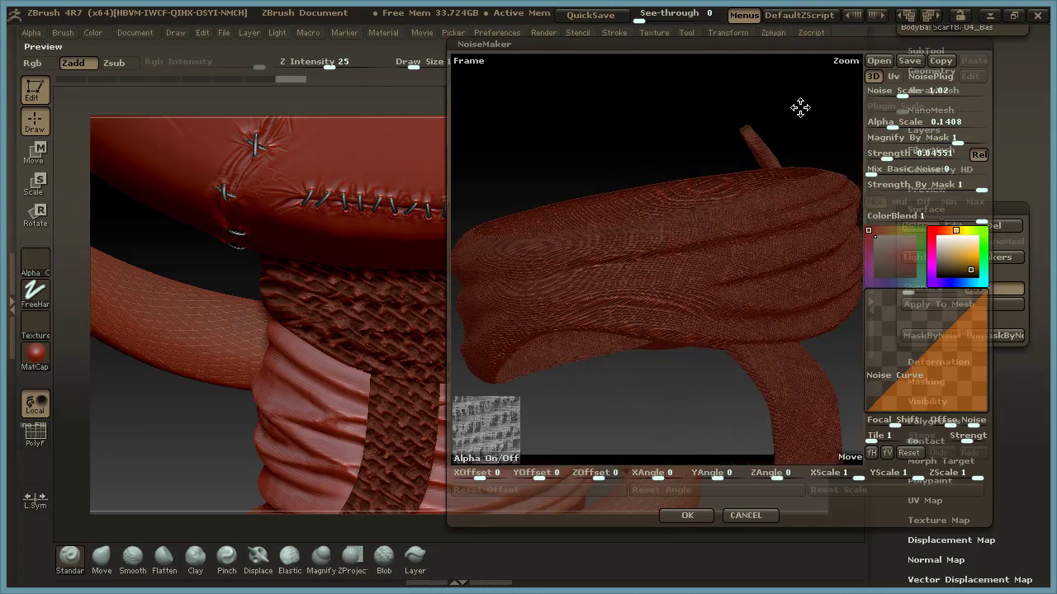
pyautogui.moveTo(727, 116); pyautogui.dragTo(781, 137)
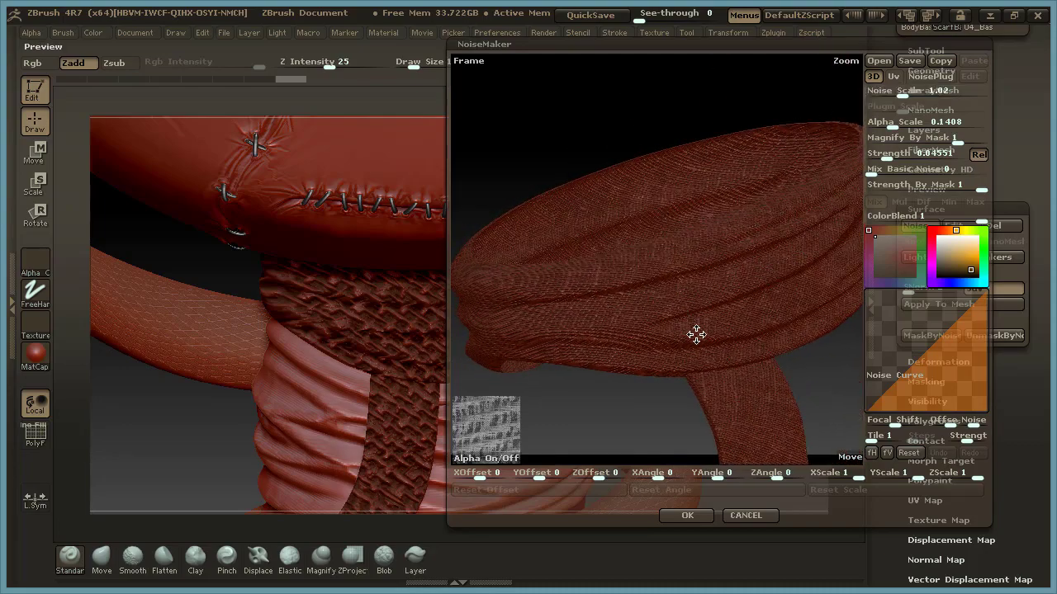
# Try UV projection with a Strength of -0.0042 for the scarf's weave, then discard the noise edit.
pyautogui.click(895, 77)
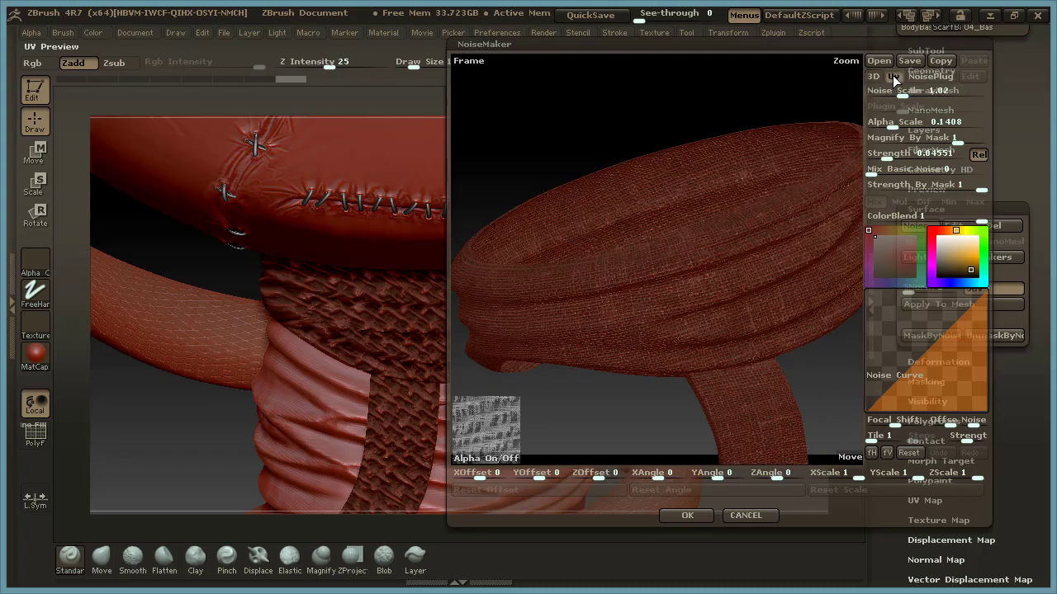
pyautogui.moveTo(746, 99); pyautogui.dragTo(769, 151)
pyautogui.moveTo(797, 117); pyautogui.dragTo(773, 377)
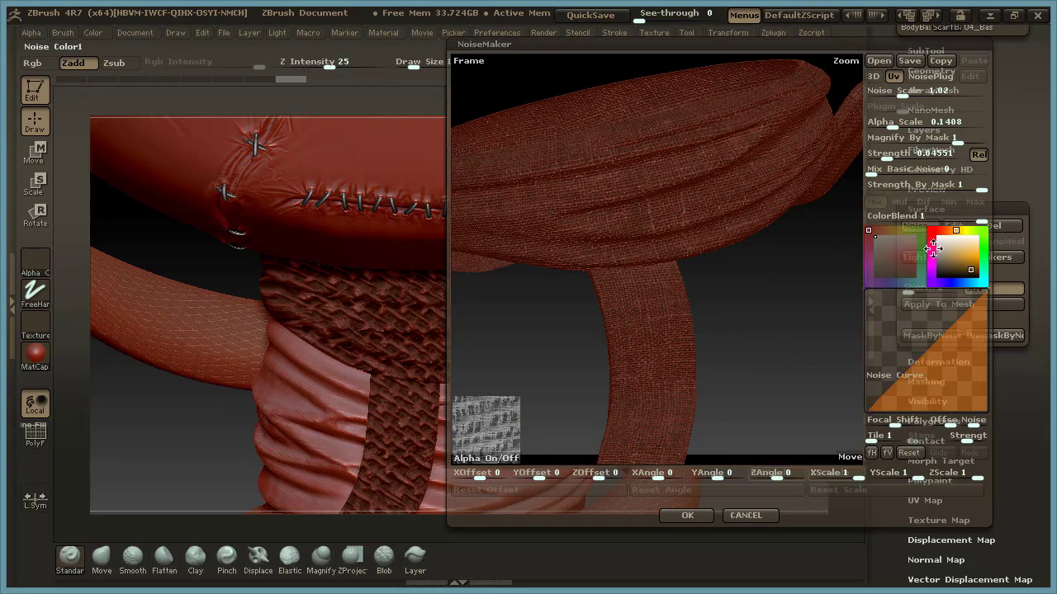
pyautogui.moveTo(883, 157)
pyautogui.mouseDown()
pyautogui.moveTo(902, 157)
pyautogui.moveTo(892, 158)
pyautogui.mouseUp()
pyautogui.moveTo(781, 298); pyautogui.dragTo(762, 300)
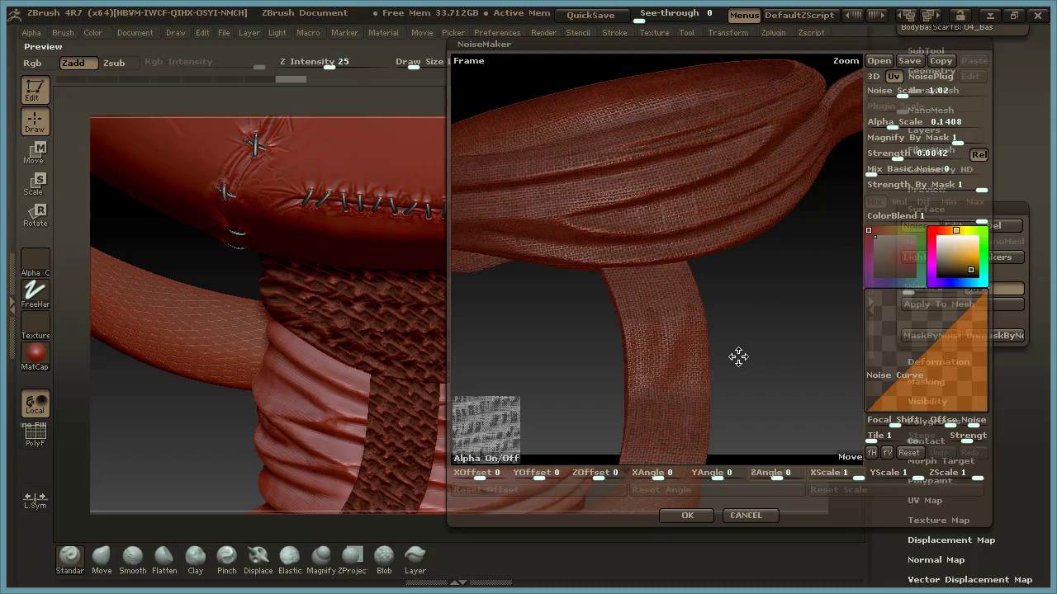
pyautogui.click(756, 514)
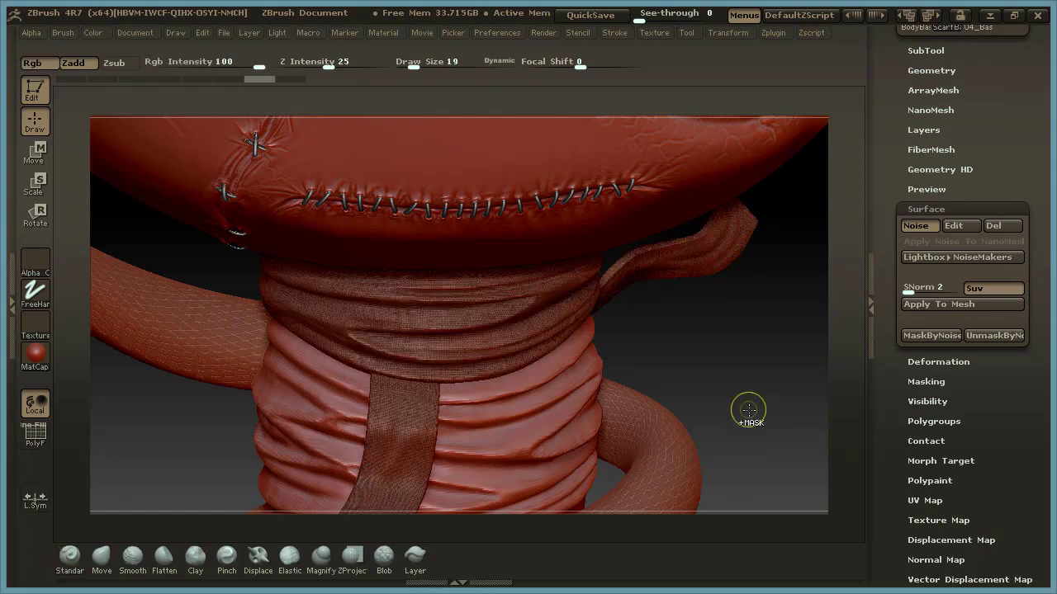
# Select the SnakeBaseB subtool and open its Surface noise settings.
pyautogui.keyDown('alt'); pyautogui.moveTo(717, 396); pyautogui.dragTo(725, 163); pyautogui.keyUp('alt')
pyautogui.click(944, 50)
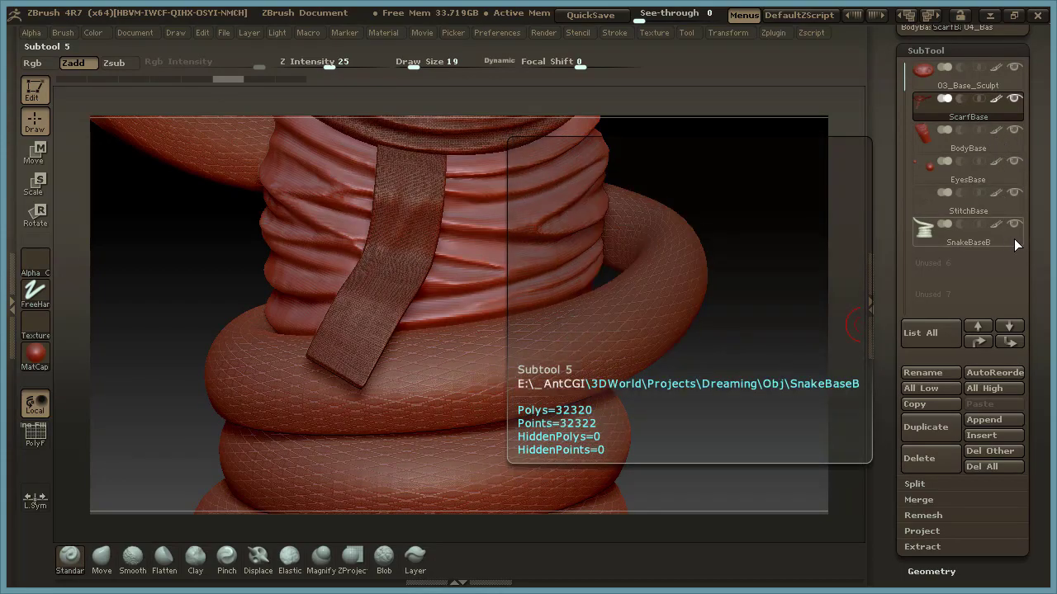
pyautogui.click(1013, 238)
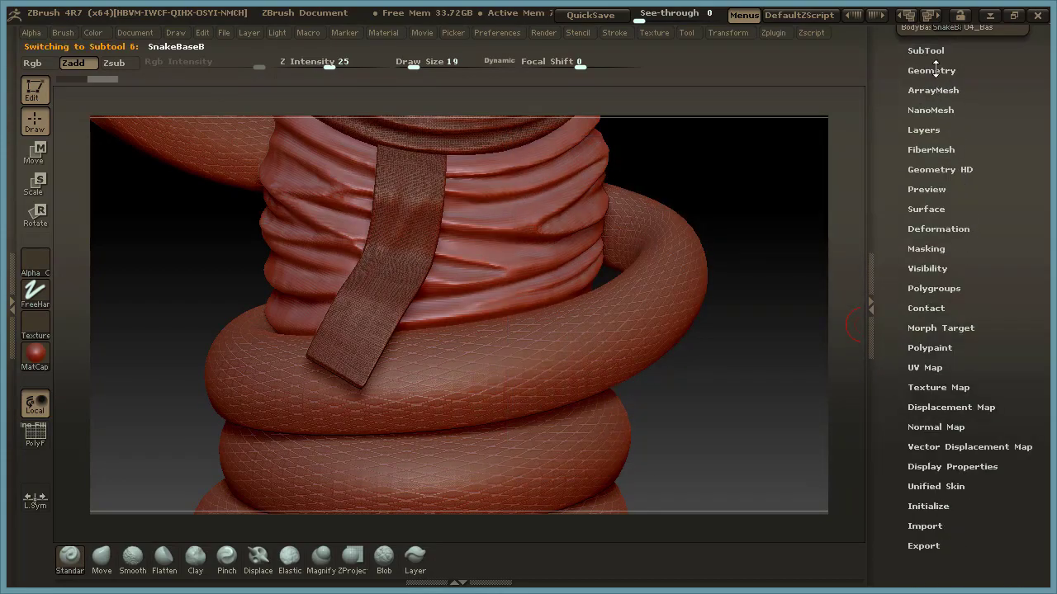
pyautogui.click(927, 208)
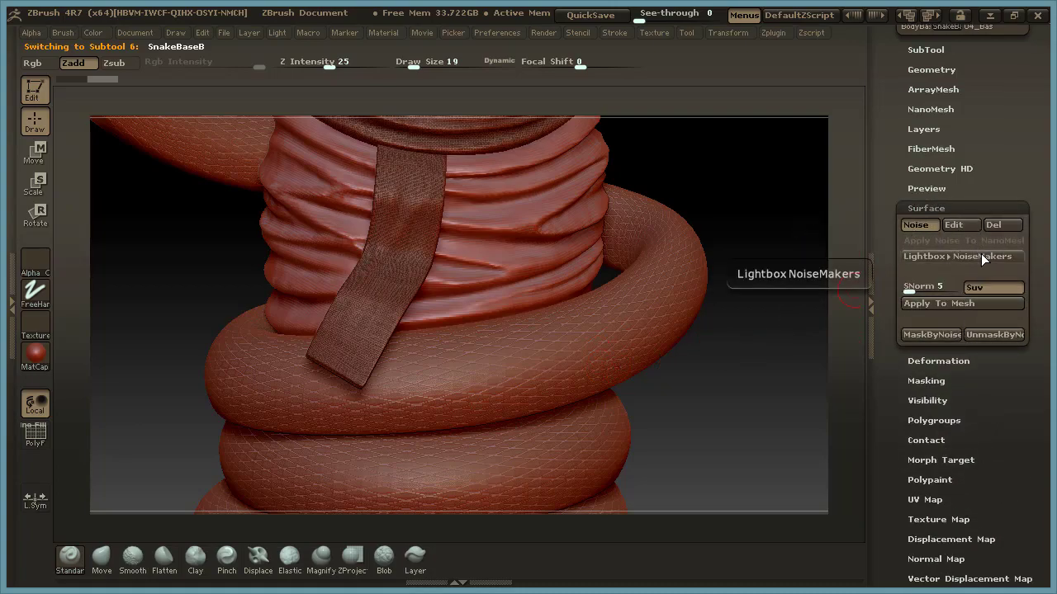
# Open the snake's noise in NoiseMaker and examine the Snakeskin settings of its NoisePlug.
pyautogui.click(959, 224)
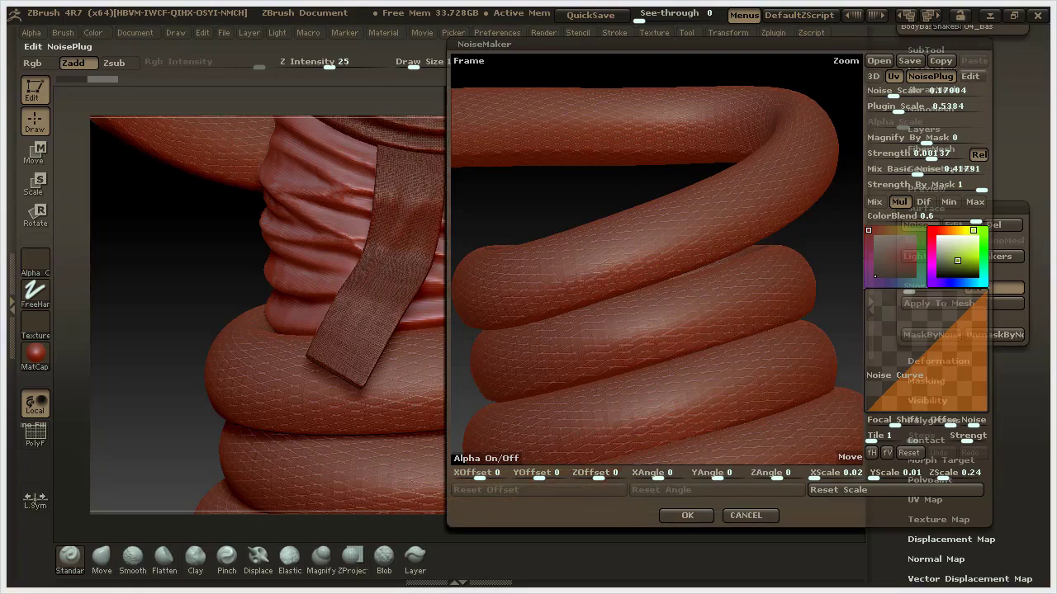
pyautogui.moveTo(966, 0); pyautogui.dragTo(754, 65)
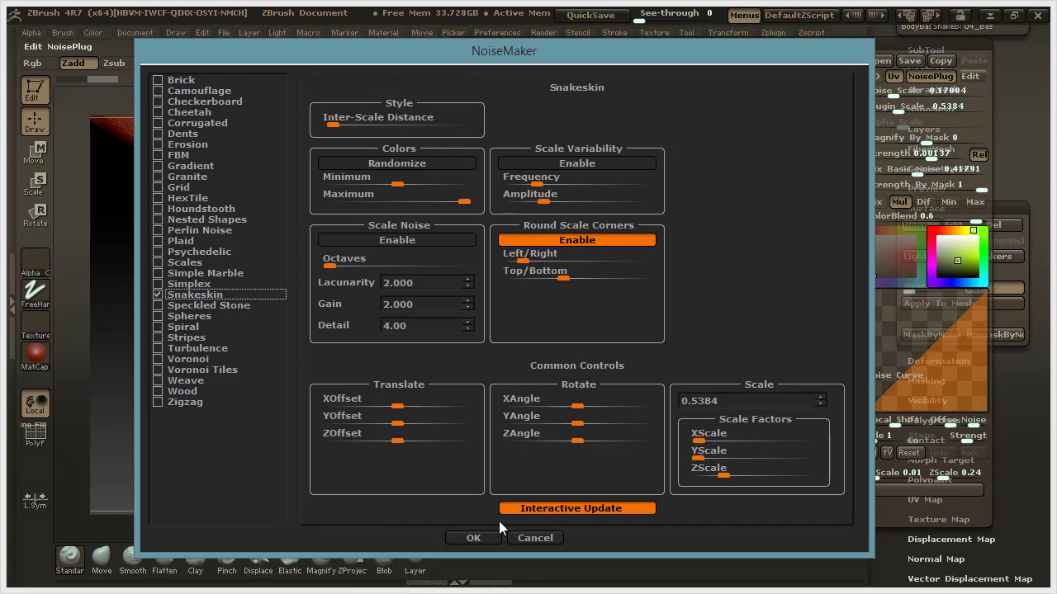
pyautogui.click(473, 538)
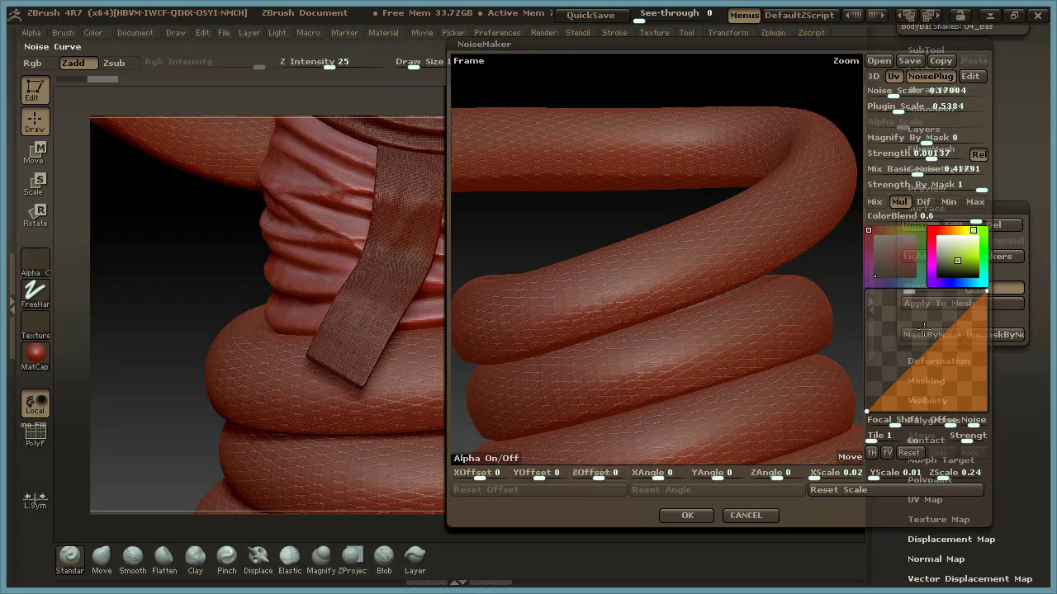
# Compare 3D and UV projection of the snakeskin noise along the coils and leave NoiseMaker without saving.
pyautogui.click(875, 77)
pyautogui.moveTo(661, 207); pyautogui.dragTo(644, 323)
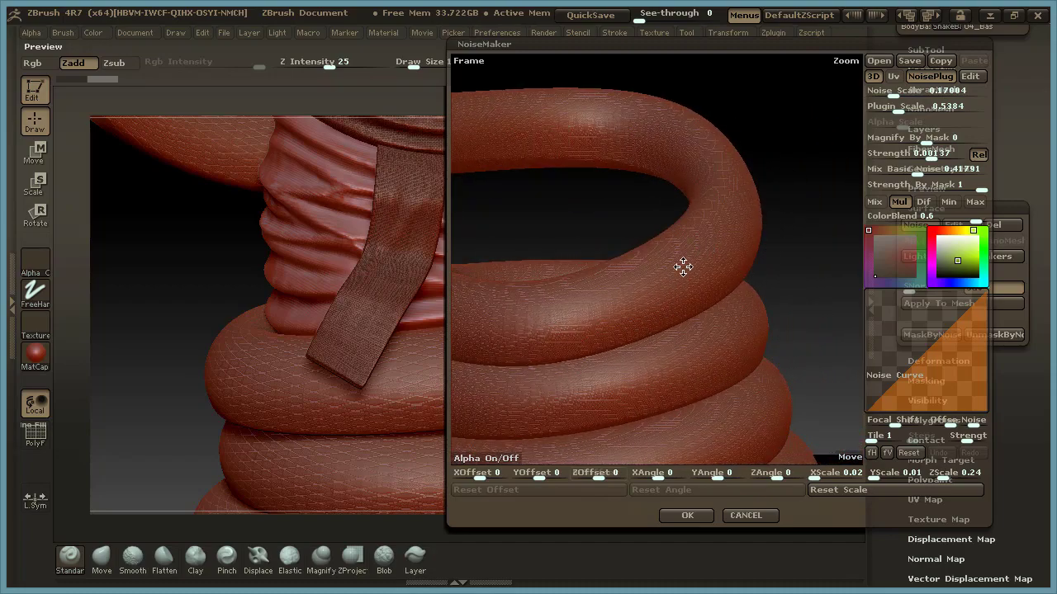
pyautogui.moveTo(893, 92); pyautogui.dragTo(869, 91)
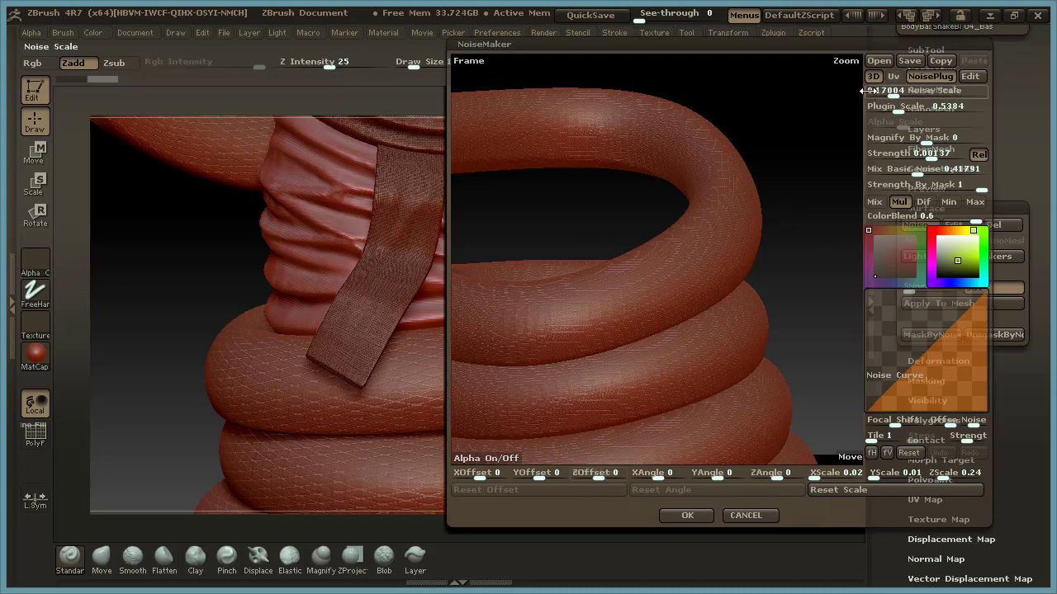
pyautogui.click(895, 78)
pyautogui.moveTo(794, 284); pyautogui.dragTo(792, 278)
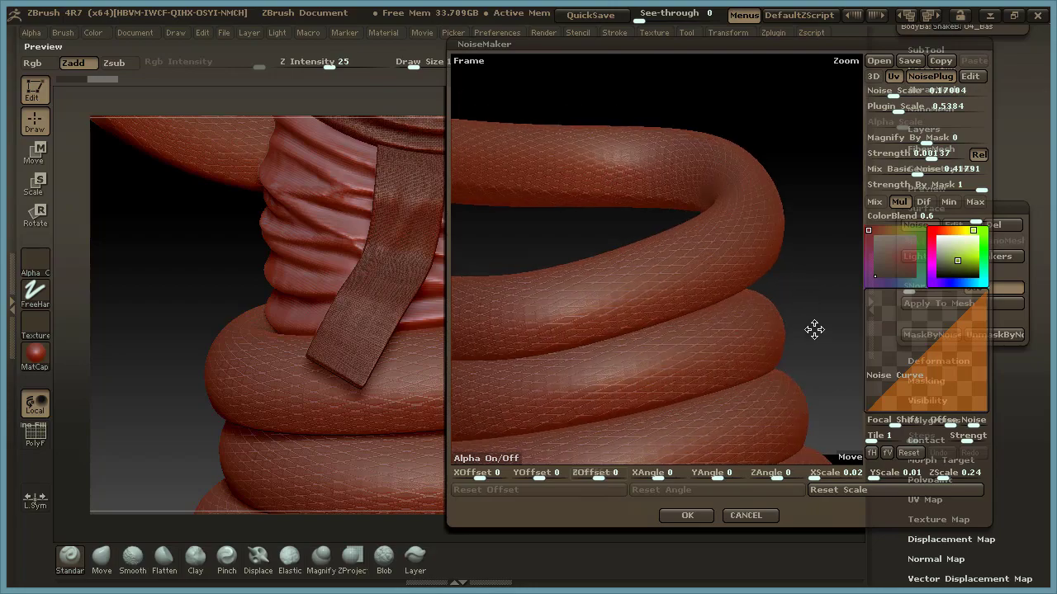
pyautogui.moveTo(812, 333); pyautogui.dragTo(802, 207)
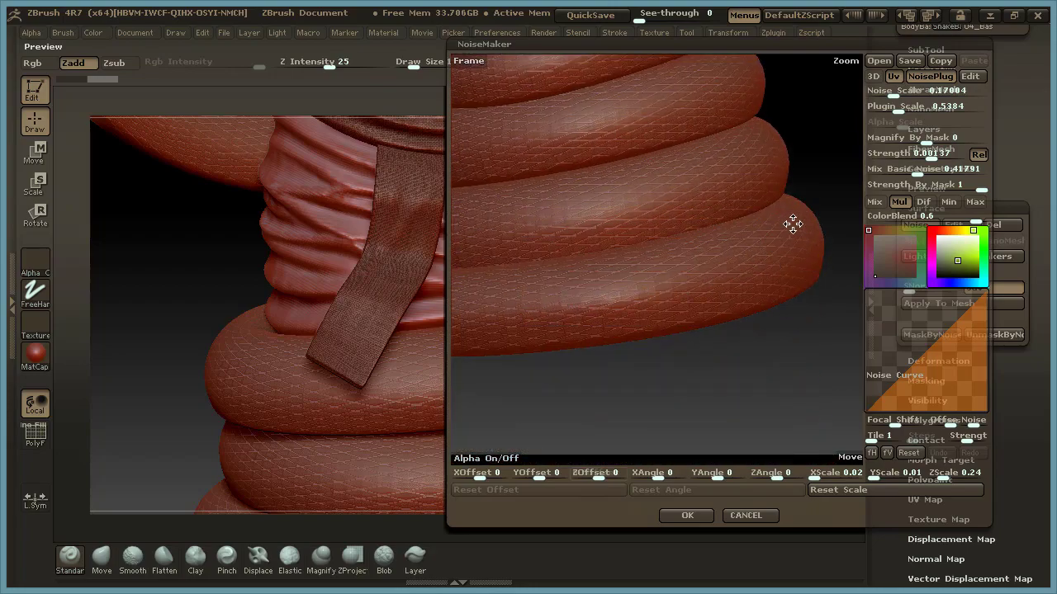
pyautogui.moveTo(804, 99); pyautogui.dragTo(661, 393)
pyautogui.click(745, 515)
# Review the head, scarf and coiled snake of the full character and close the Surface settings.
pyautogui.moveTo(685, 373)
pyautogui.keyDown('alt'); pyautogui.mouseDown()
pyautogui.moveTo(694, 415)
pyautogui.moveTo(635, 339)
pyautogui.moveTo(632, 316)
pyautogui.moveTo(611, 349)
pyautogui.mouseUp(); pyautogui.keyUp('alt')
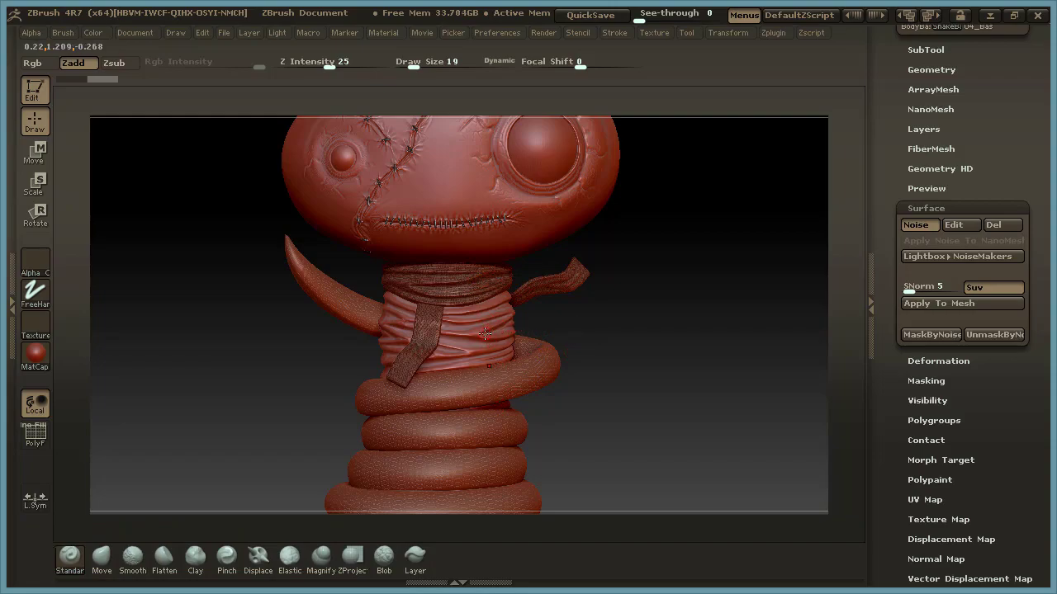
pyautogui.keyDown('alt'); pyautogui.moveTo(634, 236); pyautogui.dragTo(699, 348); pyautogui.keyUp('alt')
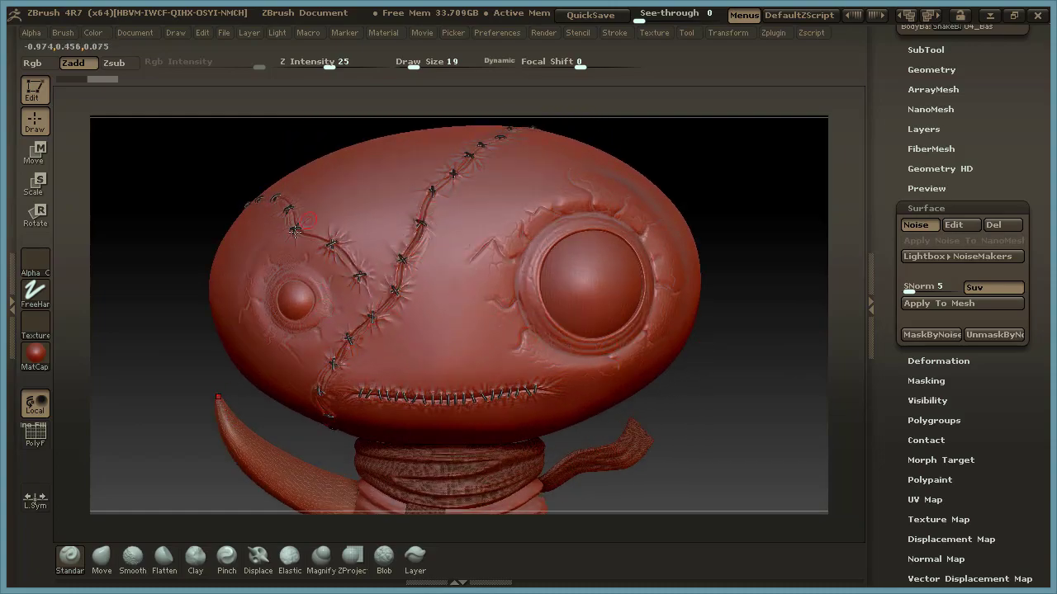
pyautogui.moveTo(712, 403); pyautogui.dragTo(666, 376)
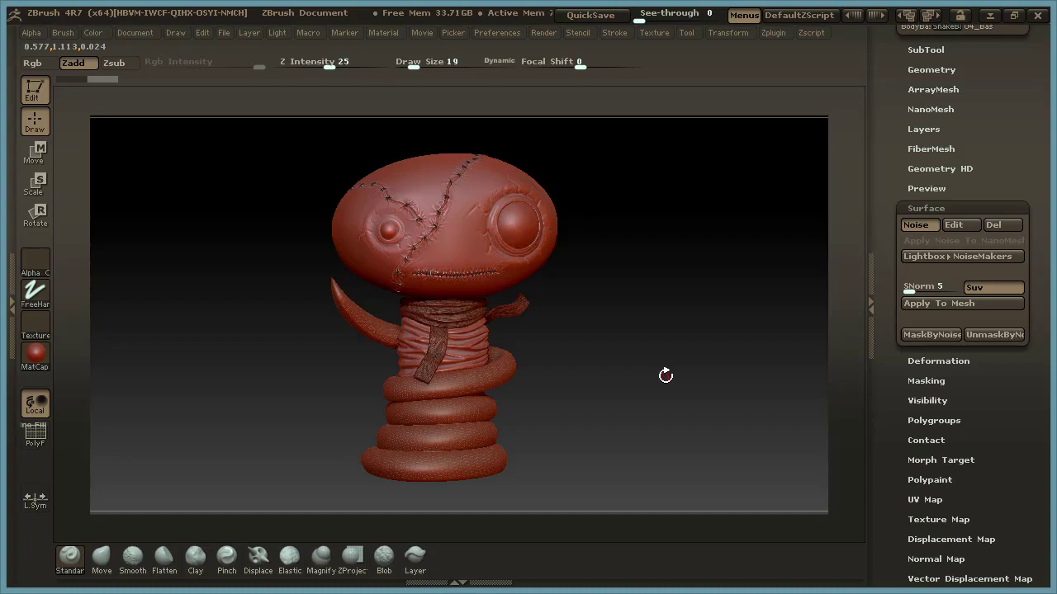
pyautogui.click(928, 208)
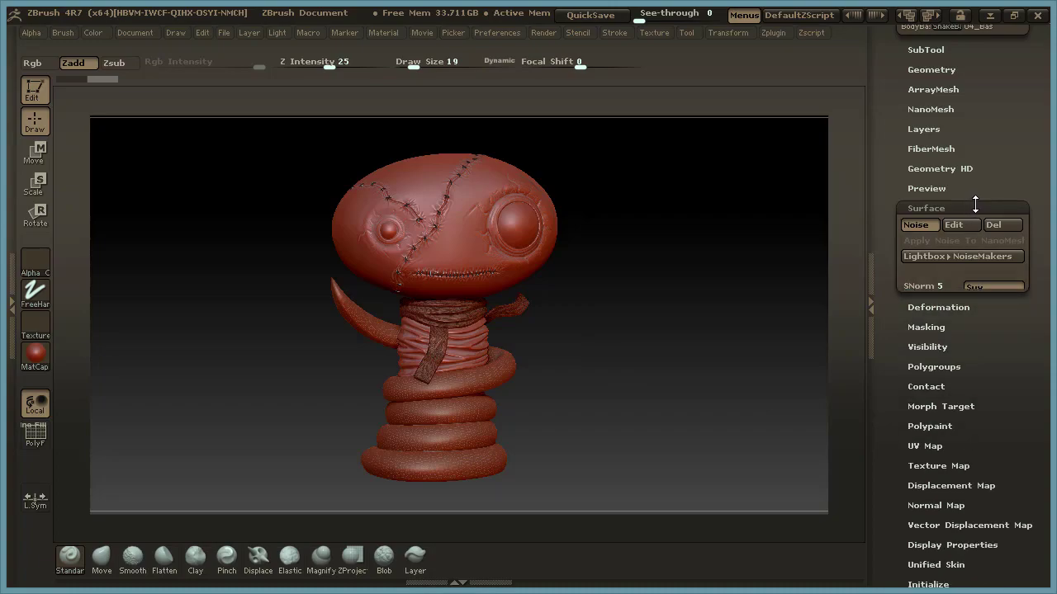
# Select the 03_Base_Sculpt head as the active subtool.
pyautogui.click(933, 50)
pyautogui.click(928, 73)
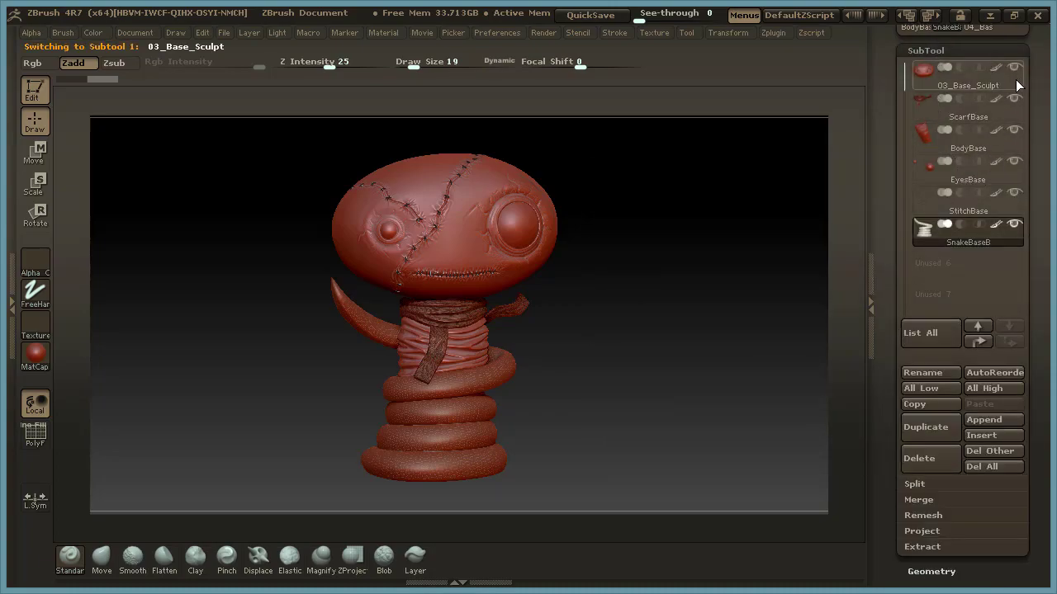
pyautogui.click(977, 49)
pyautogui.keyDown('alt'); pyautogui.moveTo(648, 308); pyautogui.dragTo(726, 400); pyautogui.keyUp('alt')
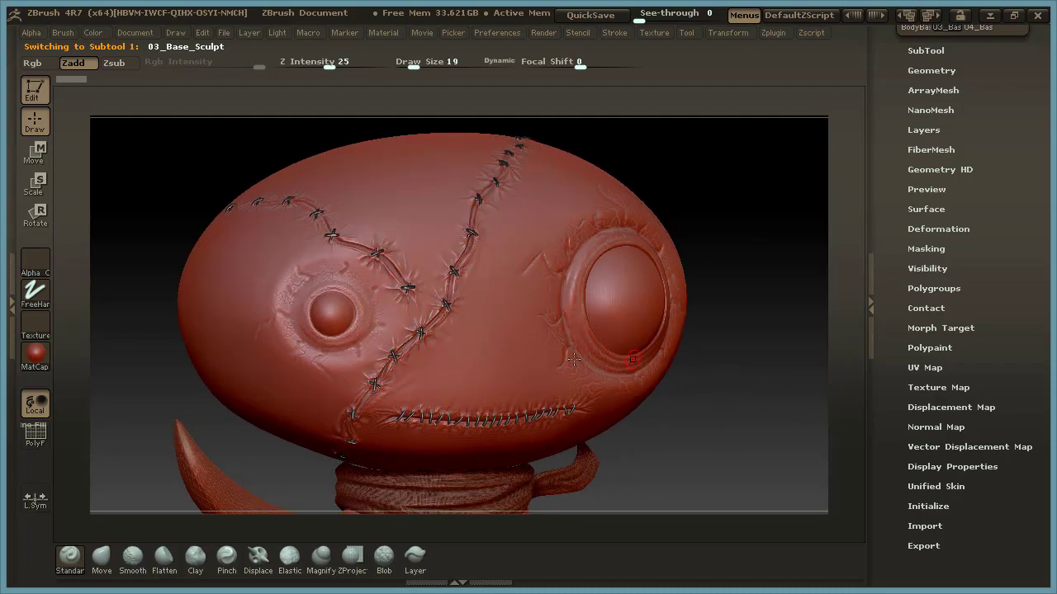
# Choose SkinShade4 as the current material and check which parts of the character take it on.
pyautogui.click(35, 357)
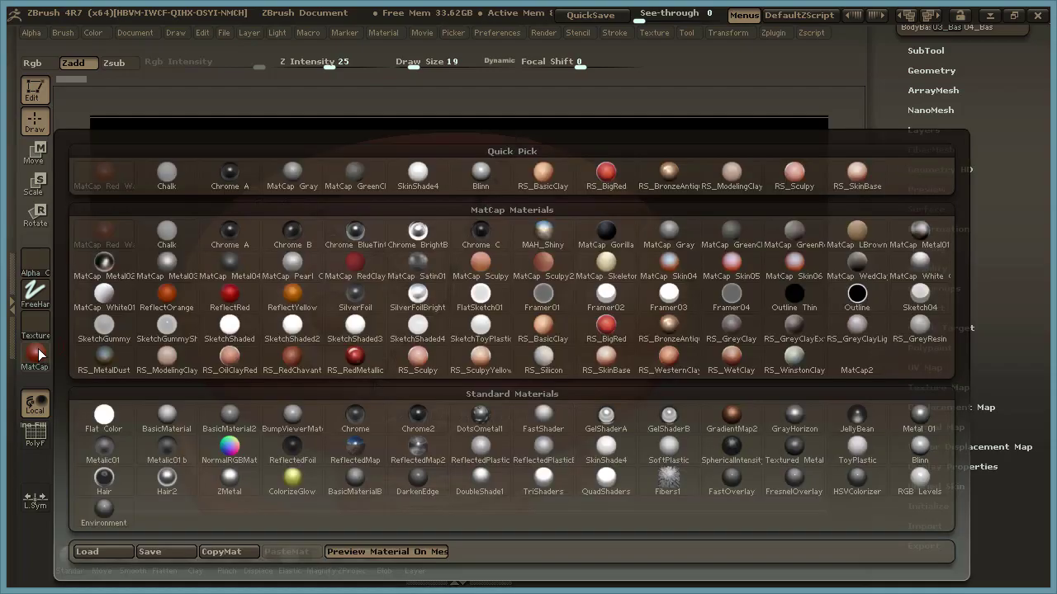
pyautogui.moveTo(770, 489)
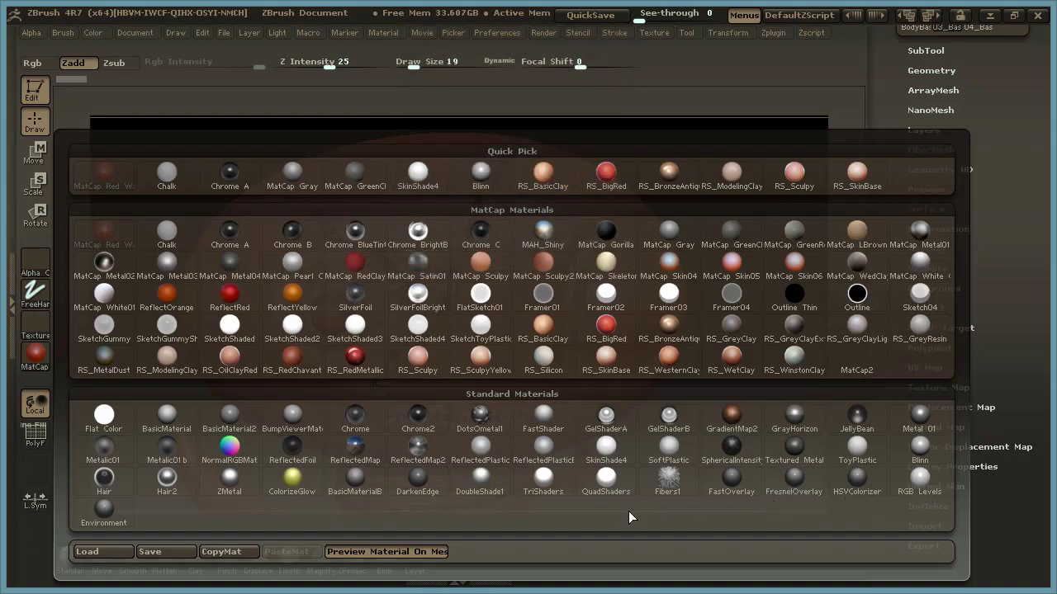
pyautogui.moveTo(425, 177)
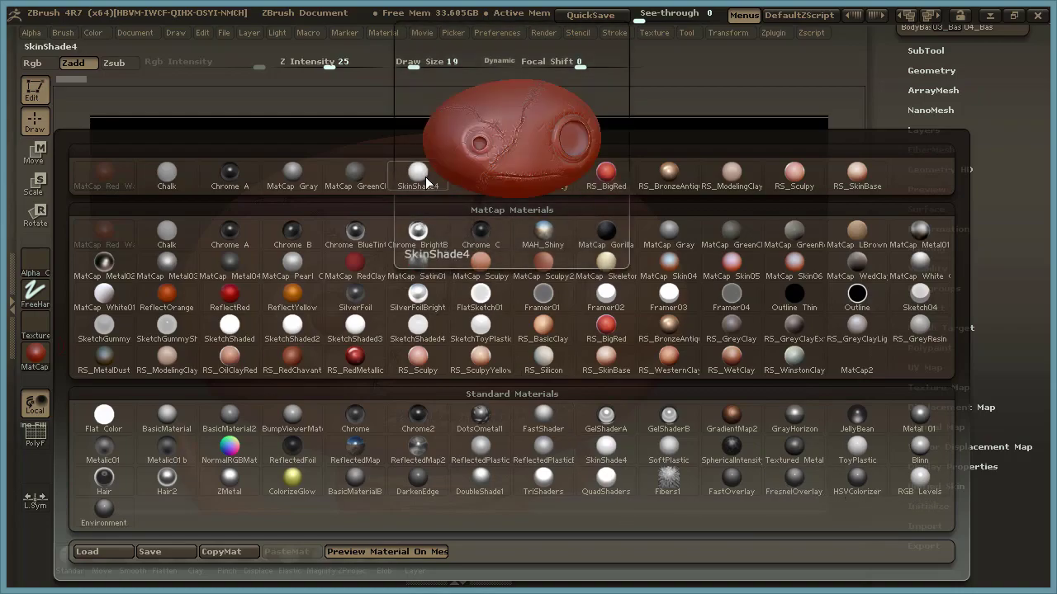
pyautogui.click(421, 176)
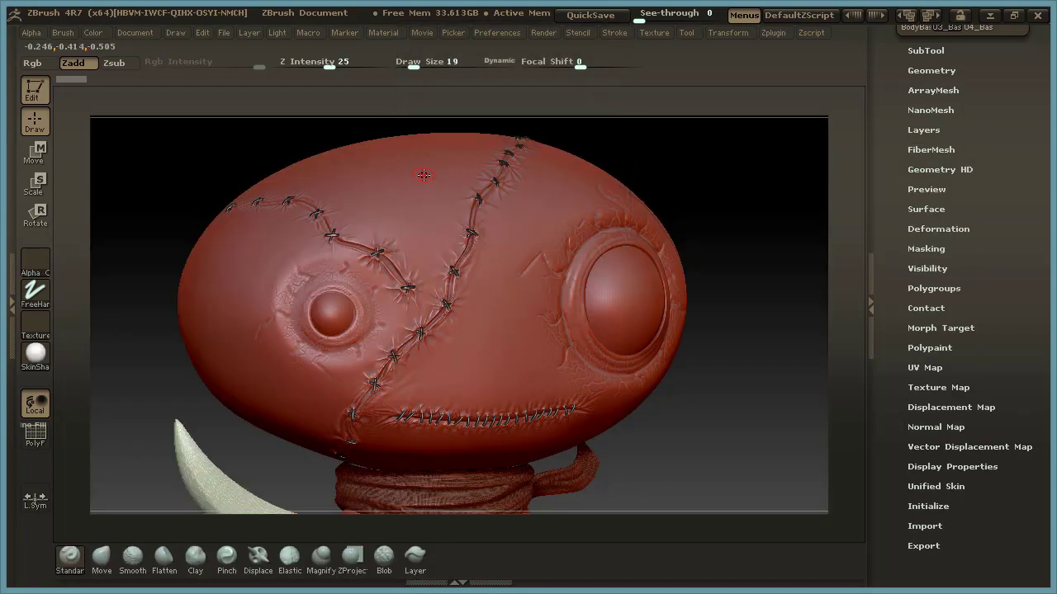
pyautogui.moveTo(752, 355); pyautogui.dragTo(748, 358)
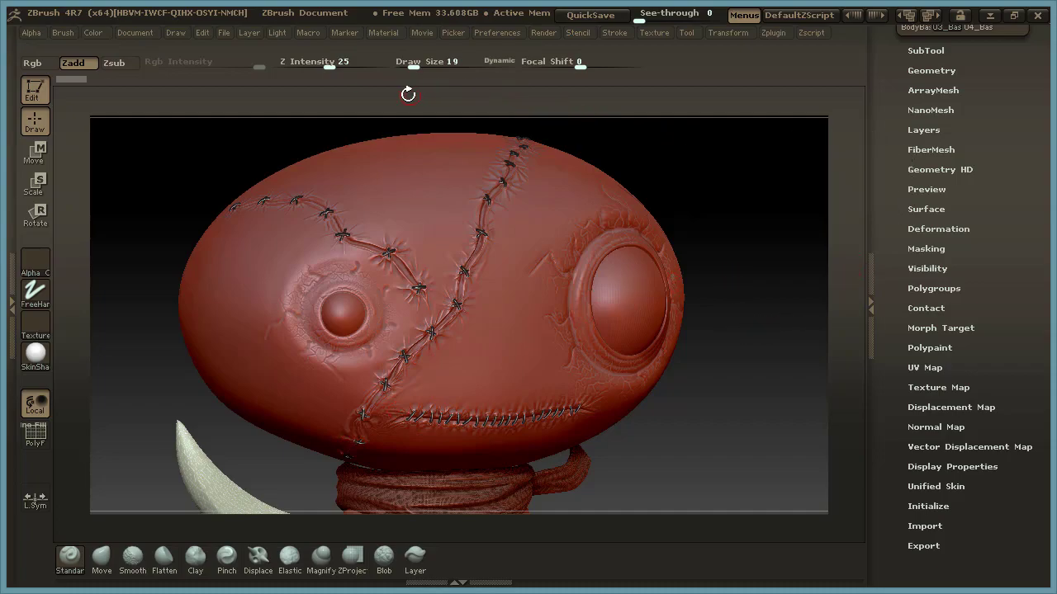
# Fill the head subtool with the cream colour R 234, G 225, B 180.
pyautogui.click(96, 32)
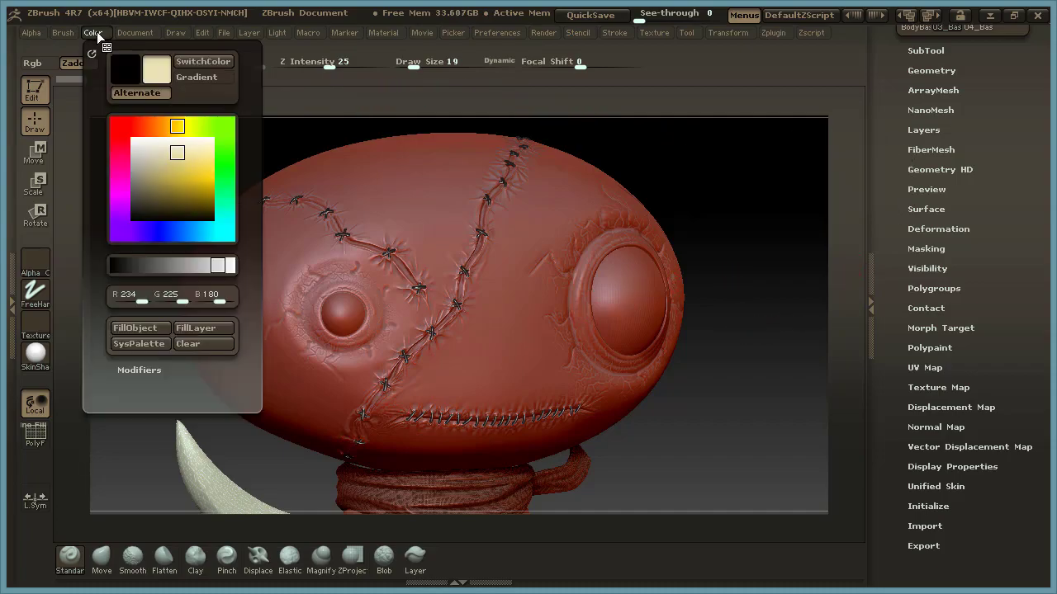
pyautogui.click(155, 371)
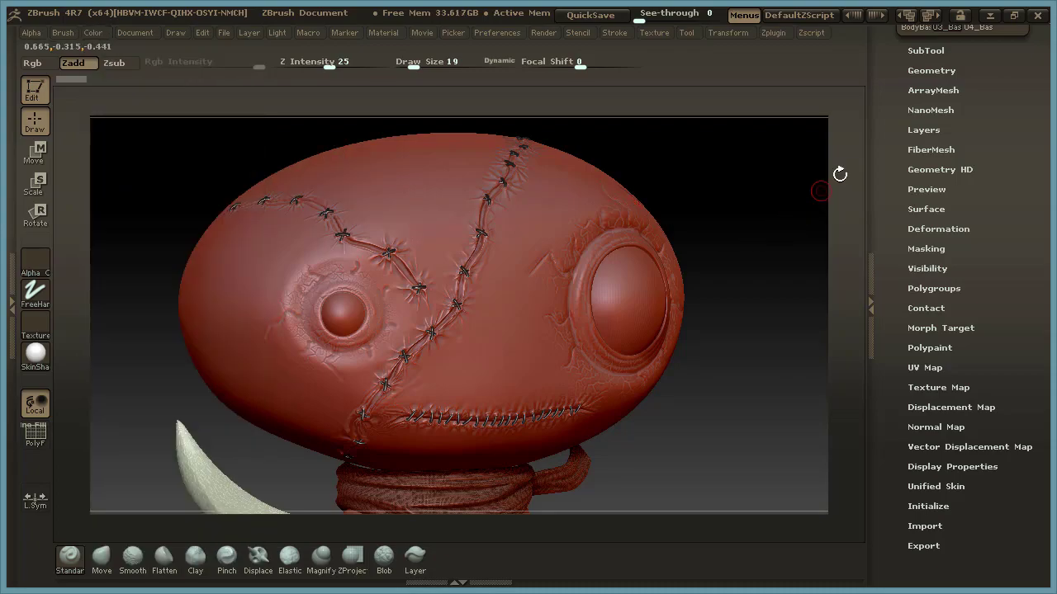
pyautogui.click(908, 16)
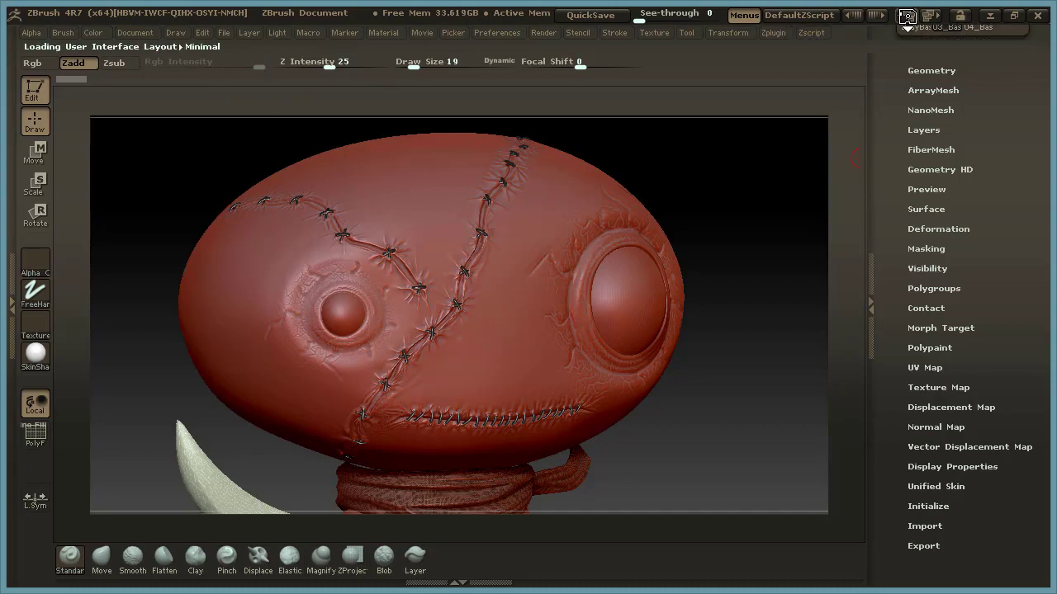
pyautogui.click(930, 16)
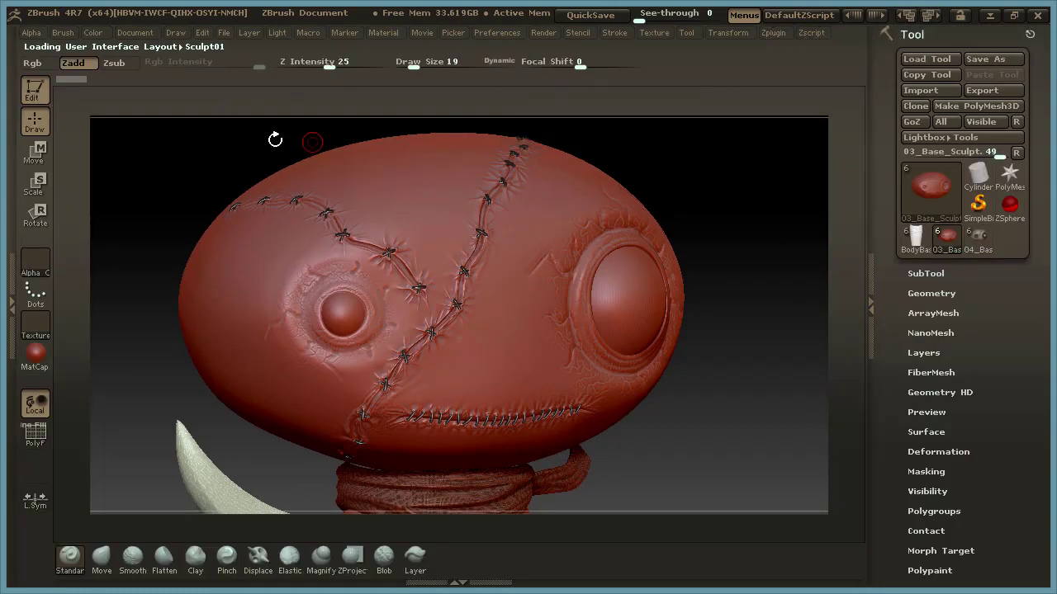
pyautogui.click(94, 32)
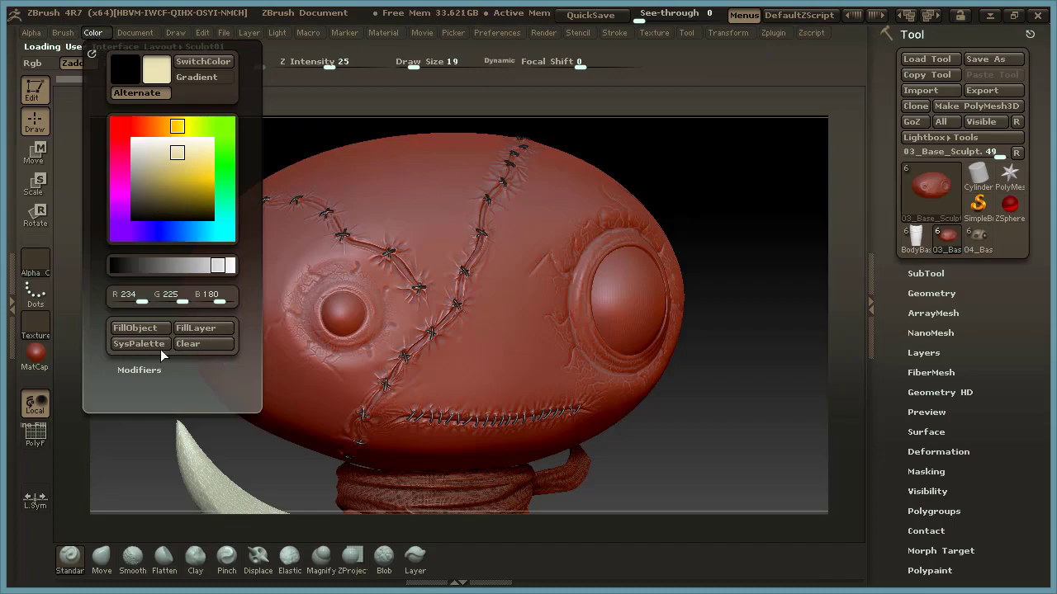
pyautogui.click(146, 329)
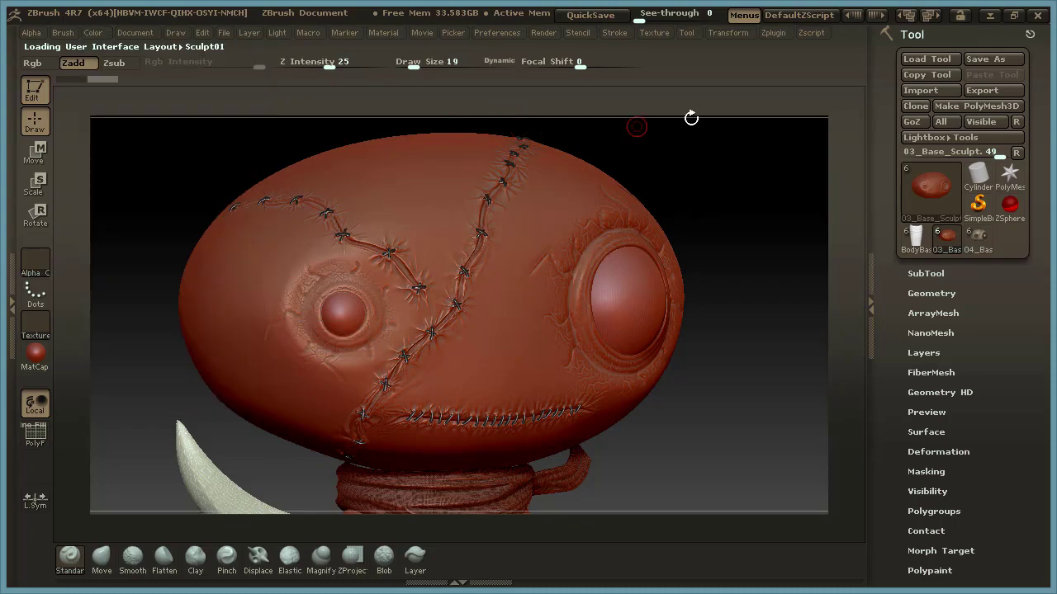
# Load the Default interface layout and fill the head with the SkinShade4 material through the M channel.
pyautogui.click(907, 15)
pyautogui.click(907, 16)
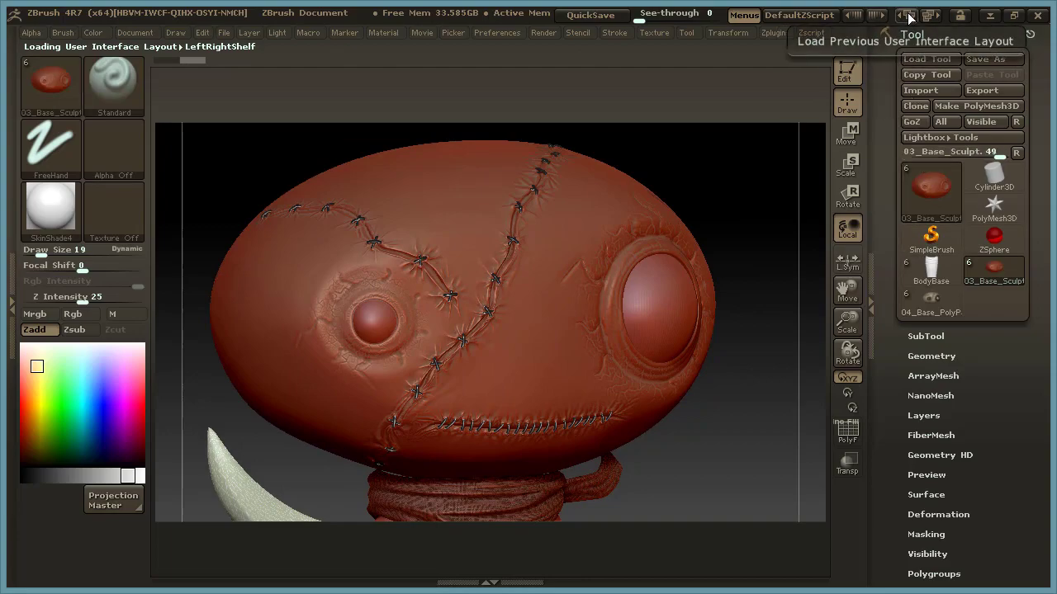
pyautogui.click(907, 16)
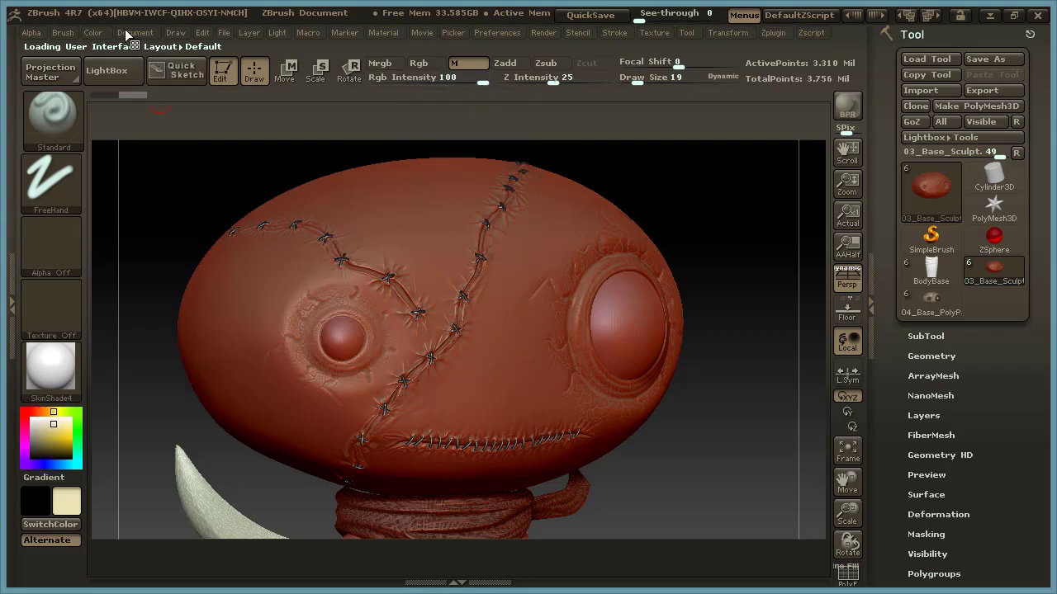
pyautogui.click(96, 32)
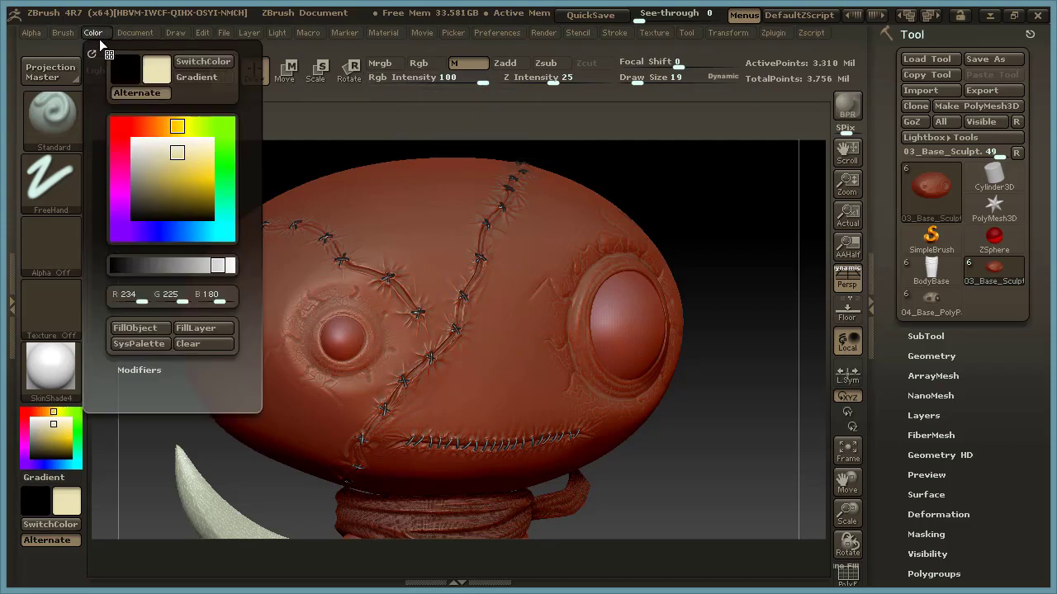
pyautogui.click(148, 327)
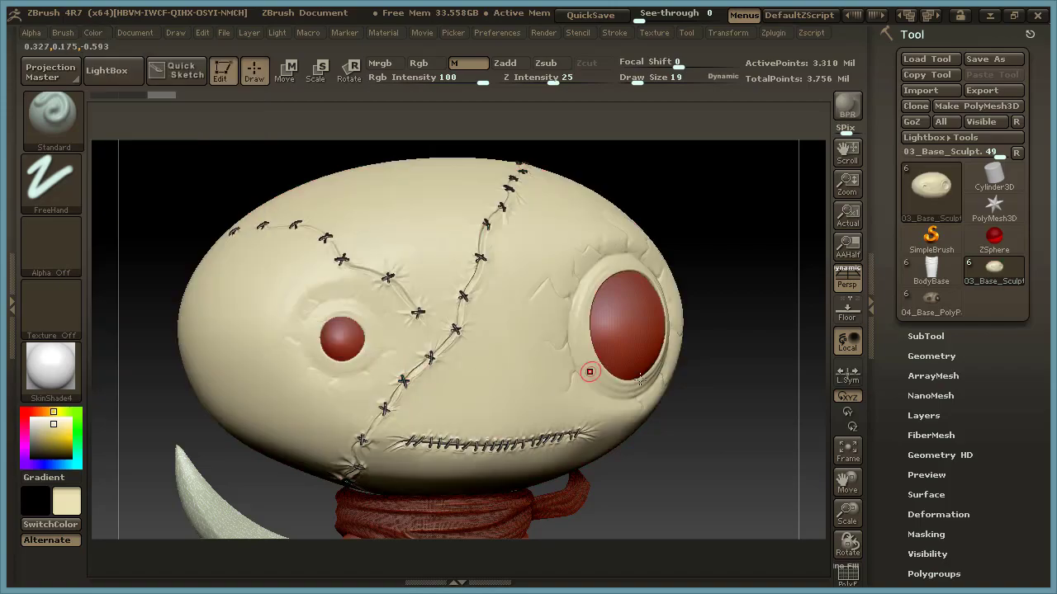
# Pick white as the active colour and compare the Rgb and M paint channels.
pyautogui.click(31, 420)
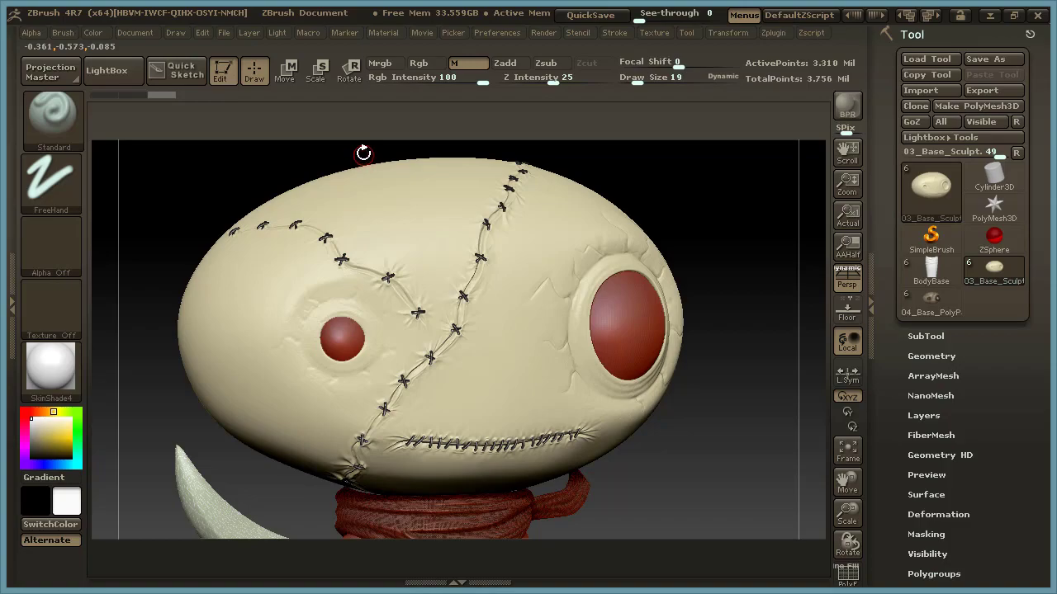
pyautogui.click(426, 62)
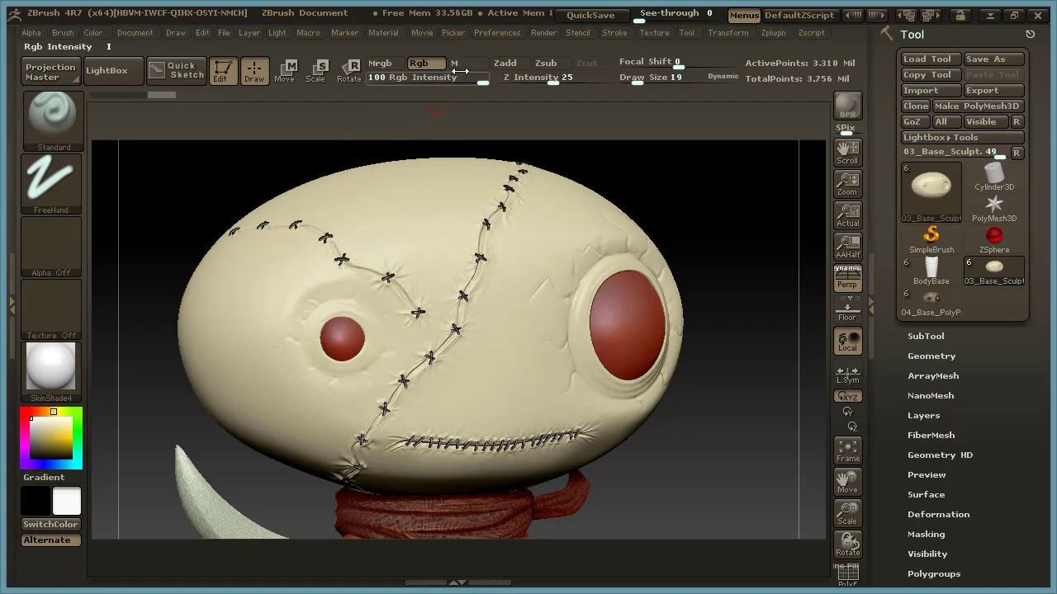
pyautogui.click(463, 63)
pyautogui.click(94, 33)
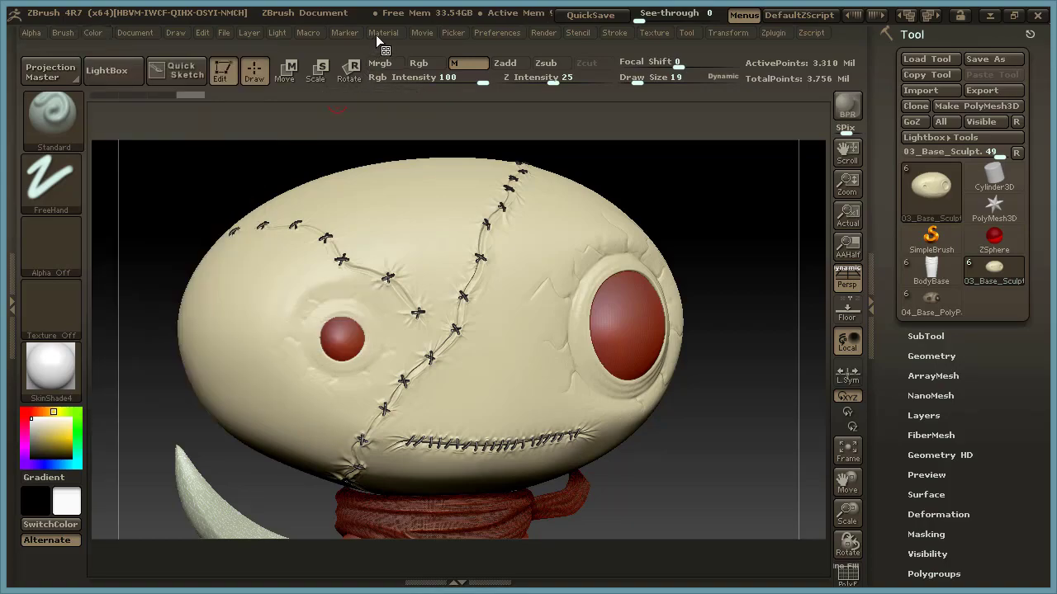
# Review the SkinShade4 entry in the Material palette, including its Wax Modifiers section.
pyautogui.click(383, 32)
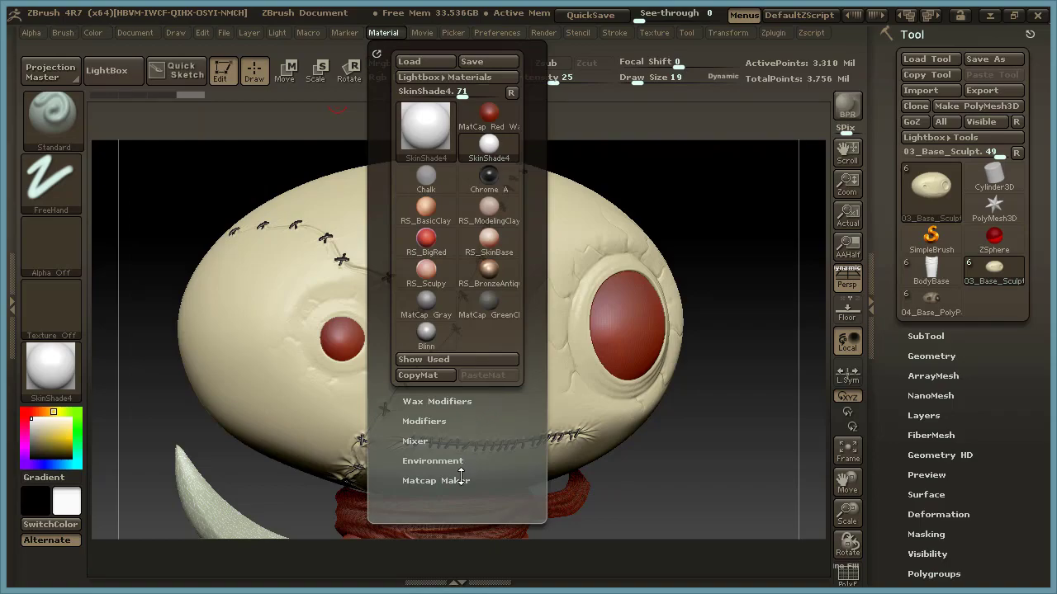
pyautogui.click(451, 402)
pyautogui.click(452, 400)
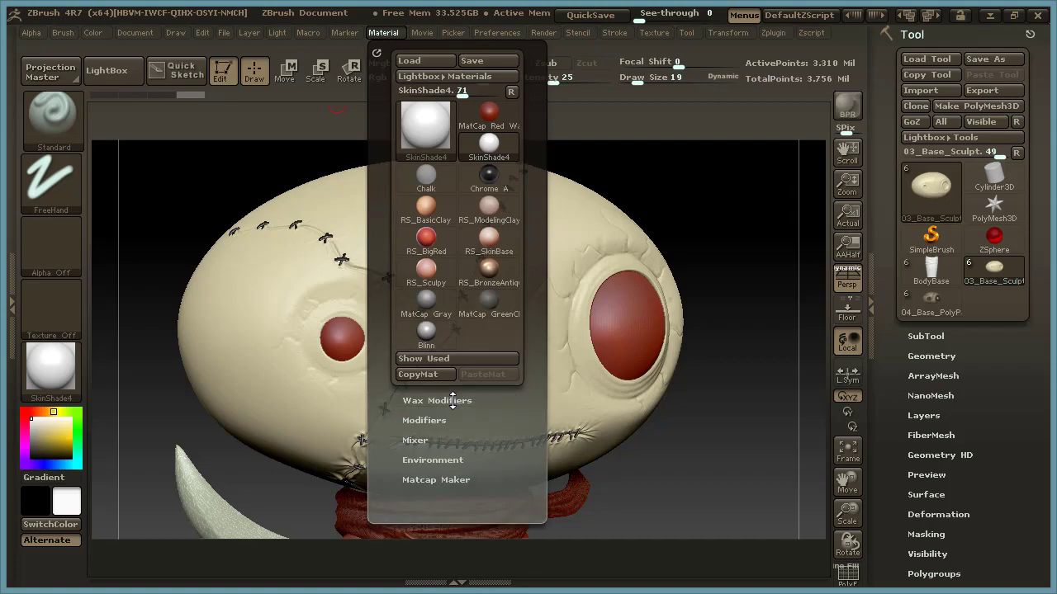
pyautogui.moveTo(732, 302); pyautogui.dragTo(727, 303)
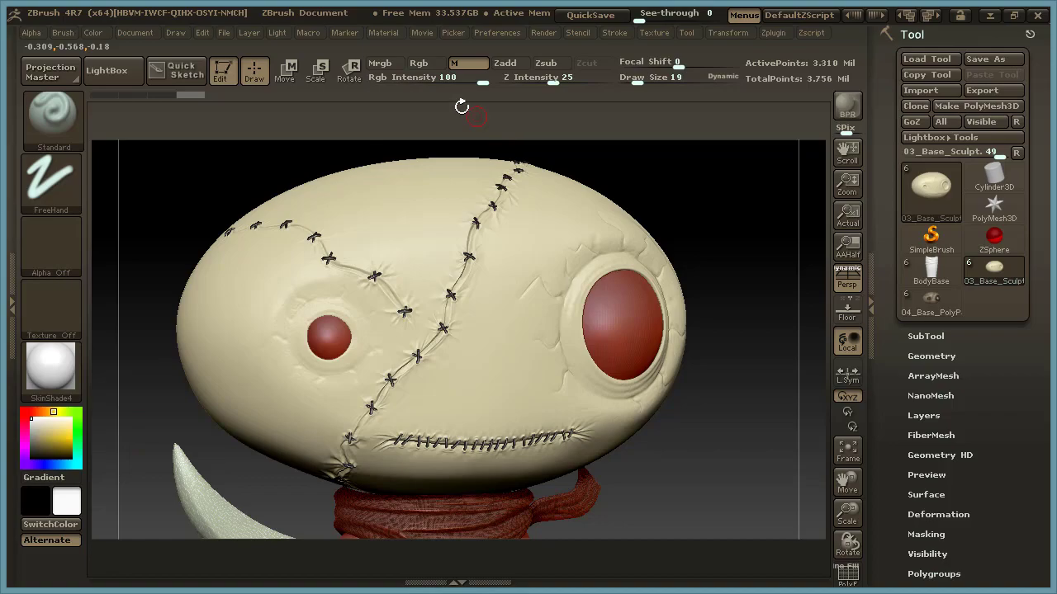
# Fill the head with white and the SkinShade4 material together using the Mrgb channel.
pyautogui.click(427, 61)
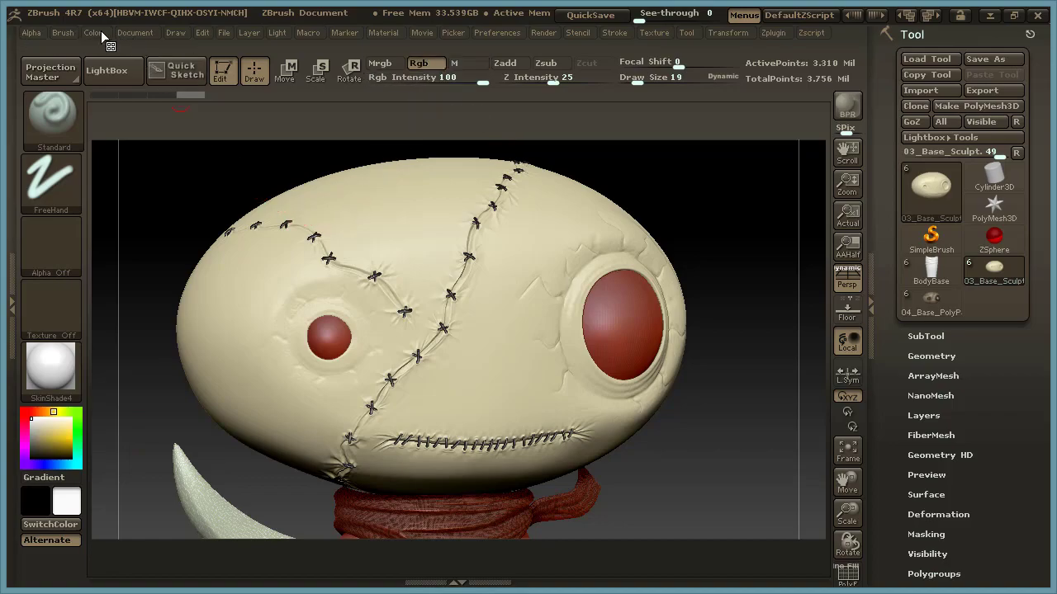
pyautogui.click(380, 62)
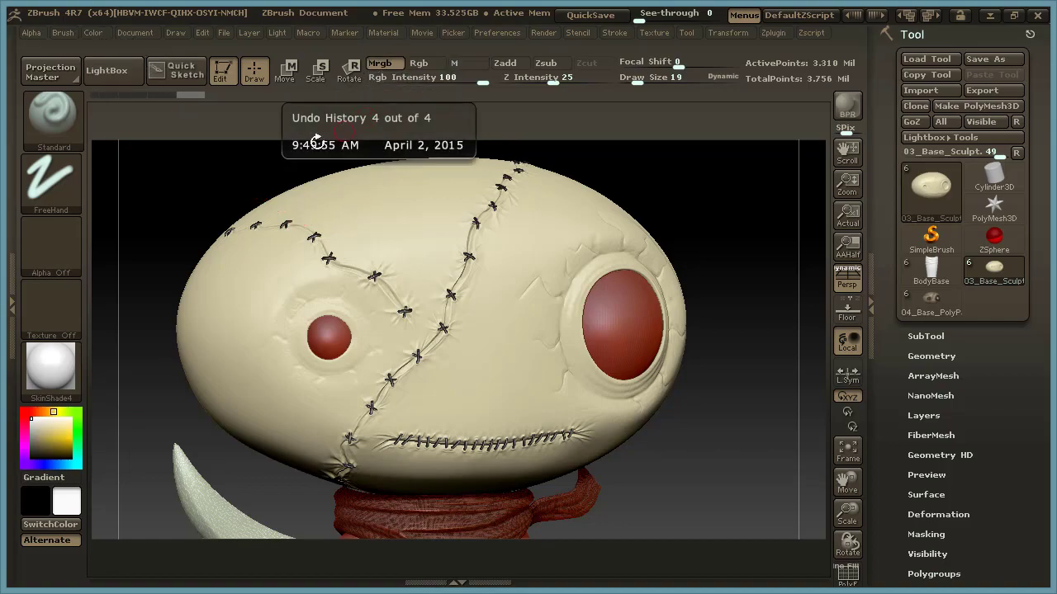
pyautogui.click(93, 33)
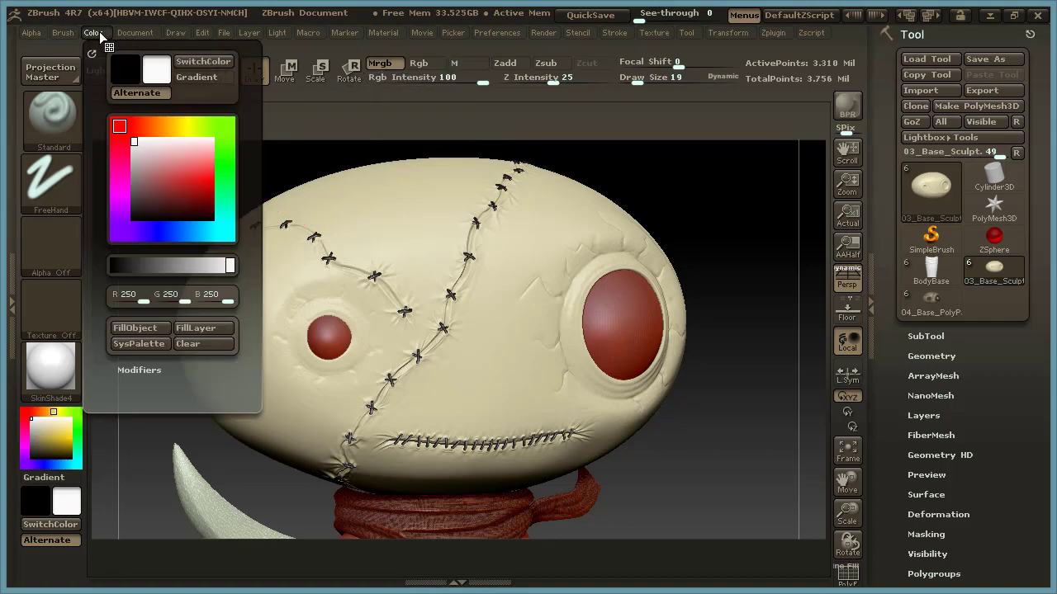
pyautogui.click(151, 327)
pyautogui.moveTo(720, 218); pyautogui.dragTo(721, 219)
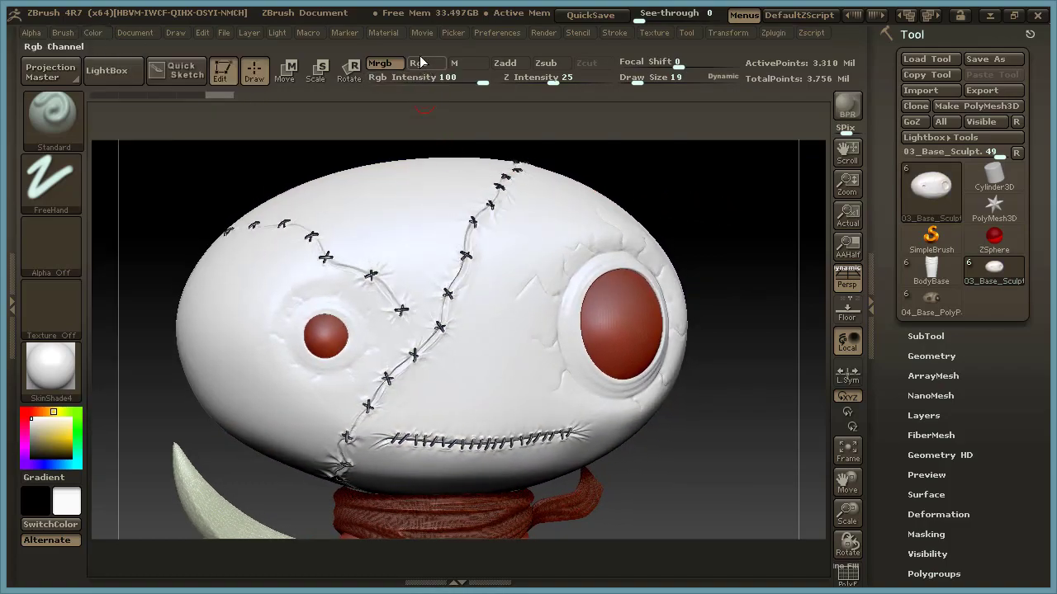
# Fill the head with dark green, R 40, G 60, B 46, using the Rgb channel only.
pyautogui.click(419, 63)
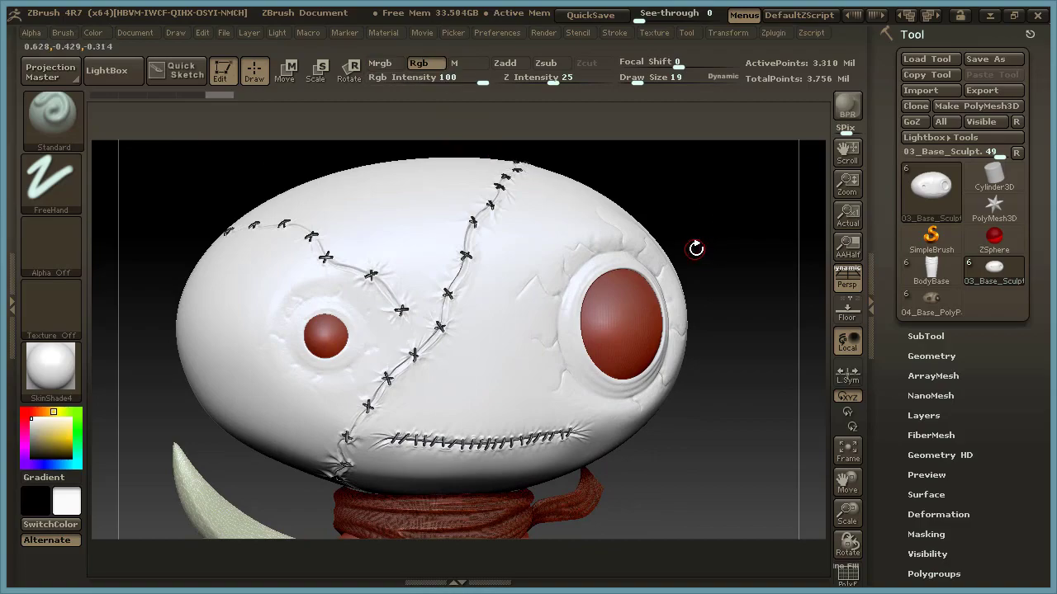
pyautogui.moveTo(45, 433); pyautogui.dragTo(47, 440)
pyautogui.moveTo(56, 413)
pyautogui.mouseDown()
pyautogui.moveTo(71, 415)
pyautogui.moveTo(78, 442)
pyautogui.moveTo(52, 431)
pyautogui.moveTo(50, 449)
pyautogui.mouseUp()
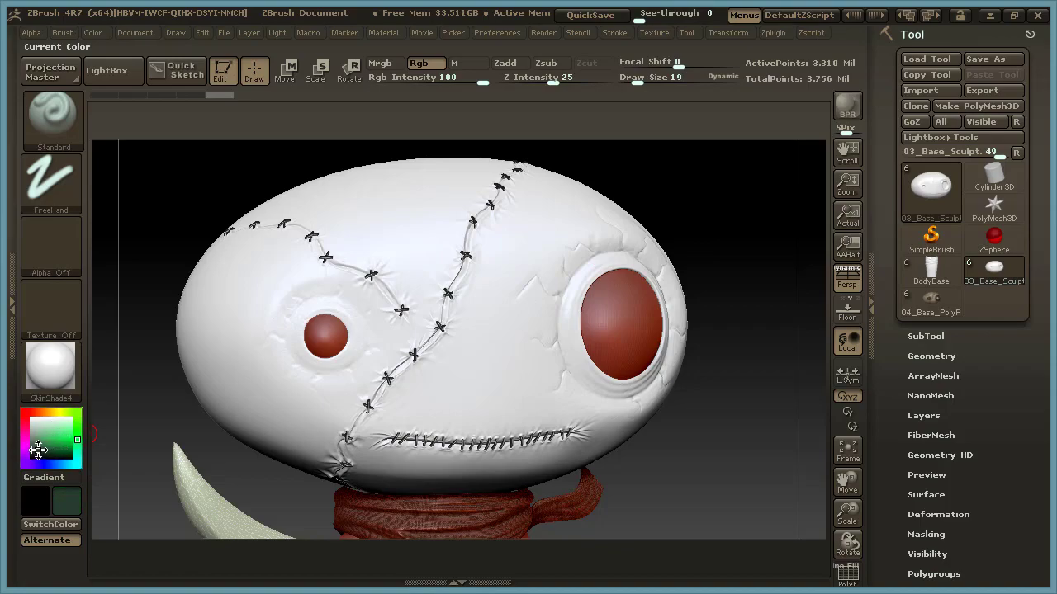
pyautogui.click(96, 35)
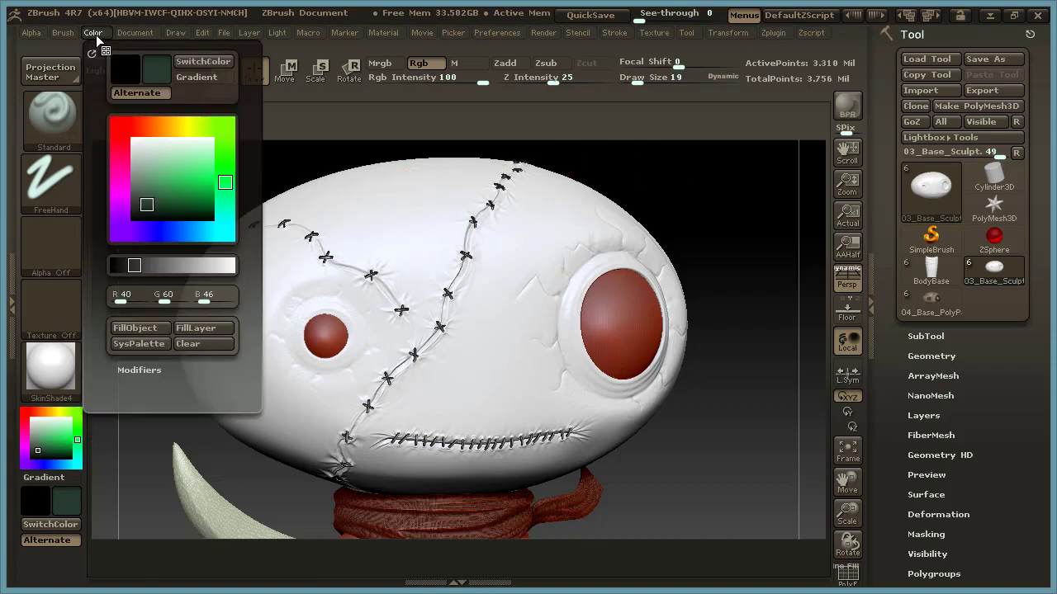
pyautogui.click(137, 326)
pyautogui.moveTo(599, 197)
pyautogui.mouseDown()
pyautogui.moveTo(710, 205)
pyautogui.moveTo(691, 203)
pyautogui.moveTo(701, 204)
pyautogui.mouseUp()
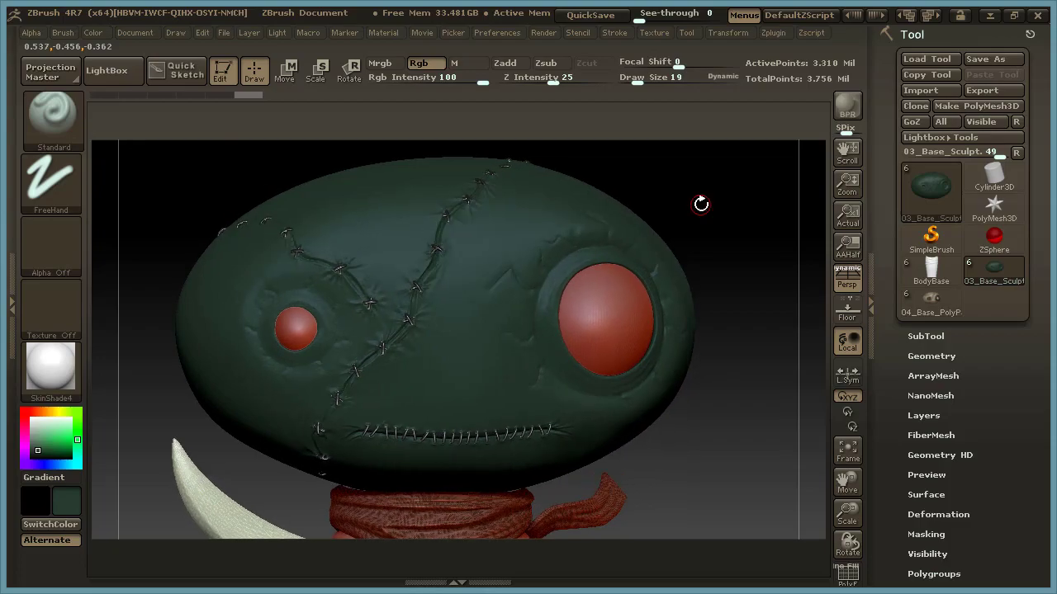
# Set the current material to MatCap Red Wax and compare the filled head with the unfilled parts.
pyautogui.click(51, 376)
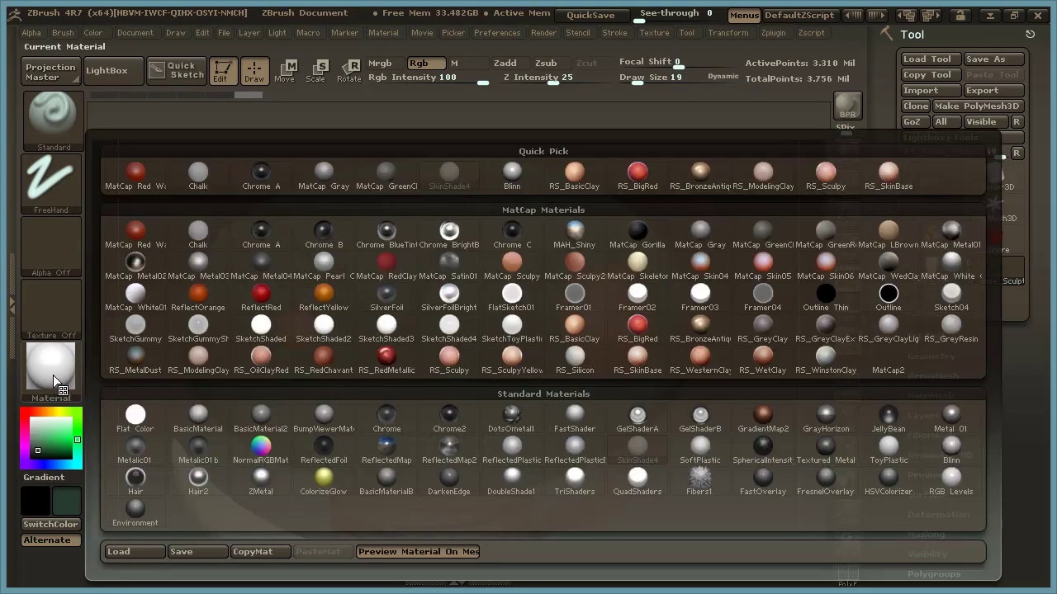
pyautogui.click(54, 370)
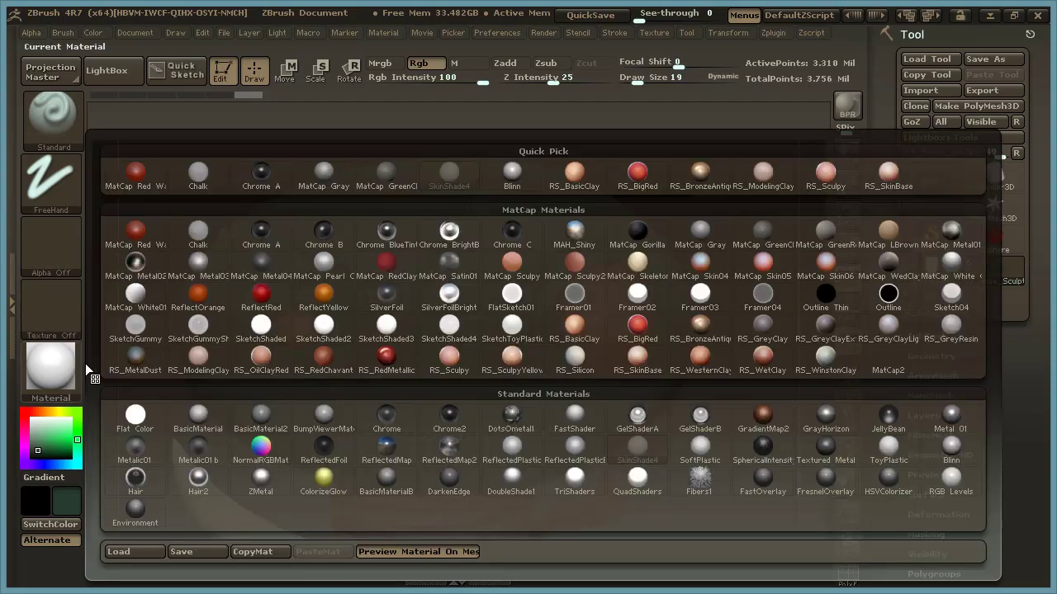
pyautogui.click(135, 171)
pyautogui.moveTo(725, 245); pyautogui.dragTo(733, 309)
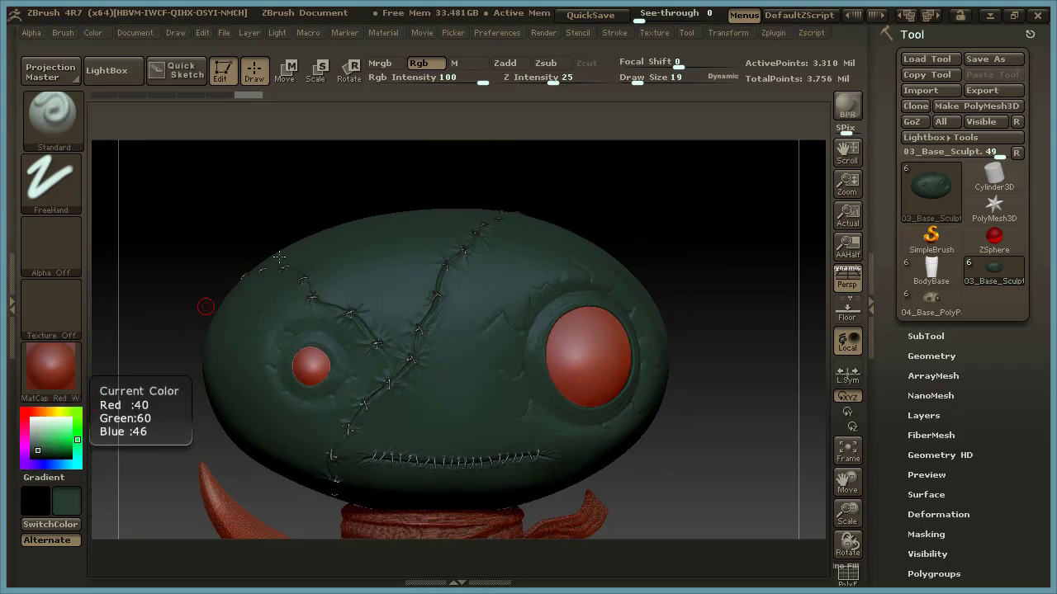
# Increase the brush's Draw Size to 51 for painting on the head.
pyautogui.moveTo(578, 176); pyautogui.dragTo(585, 177)
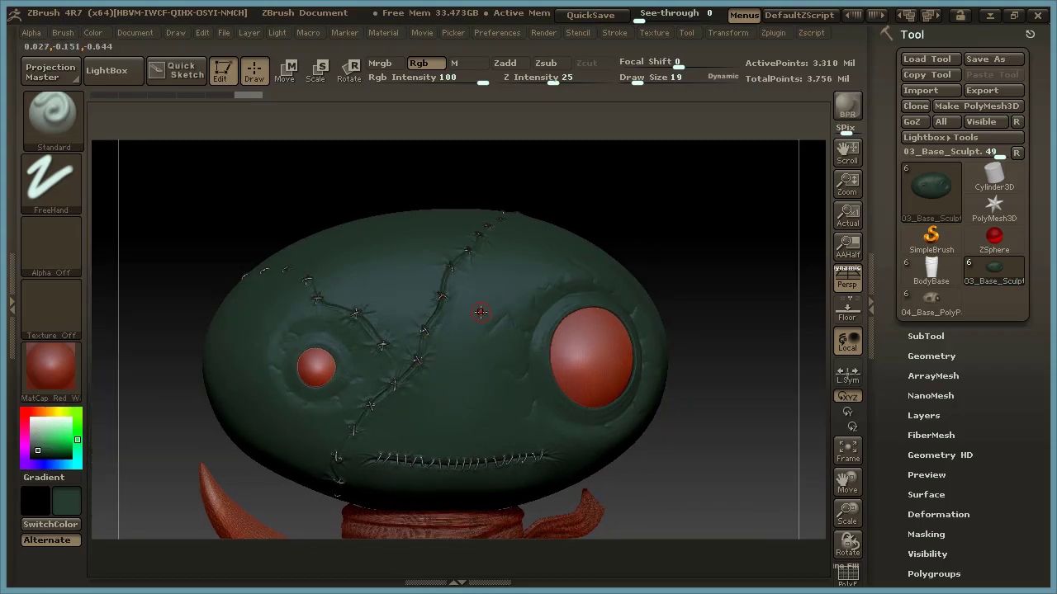
pyautogui.press('space')
pyautogui.moveTo(478, 305); pyautogui.dragTo(493, 312)
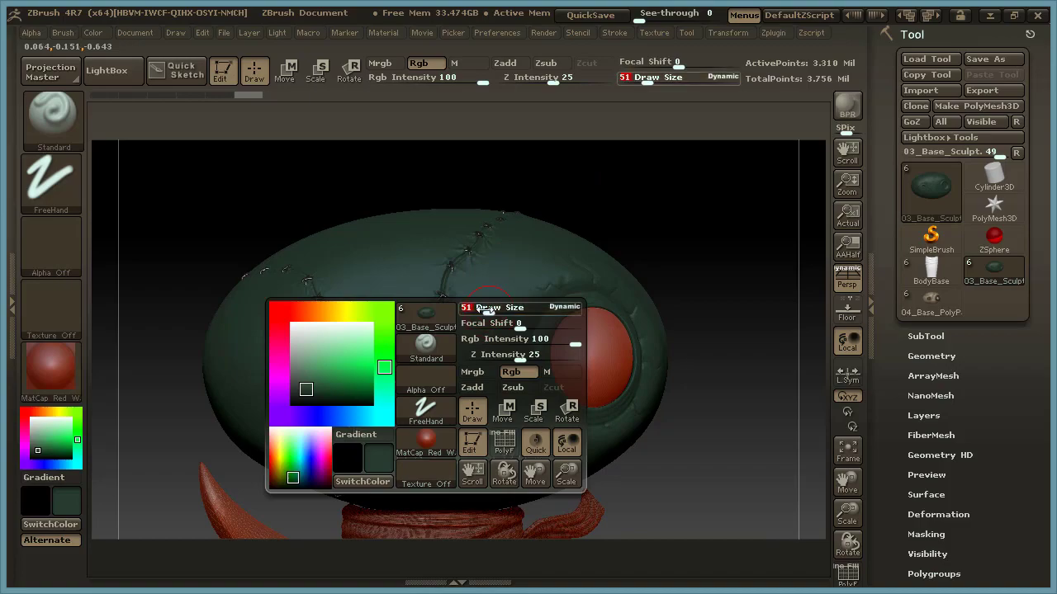
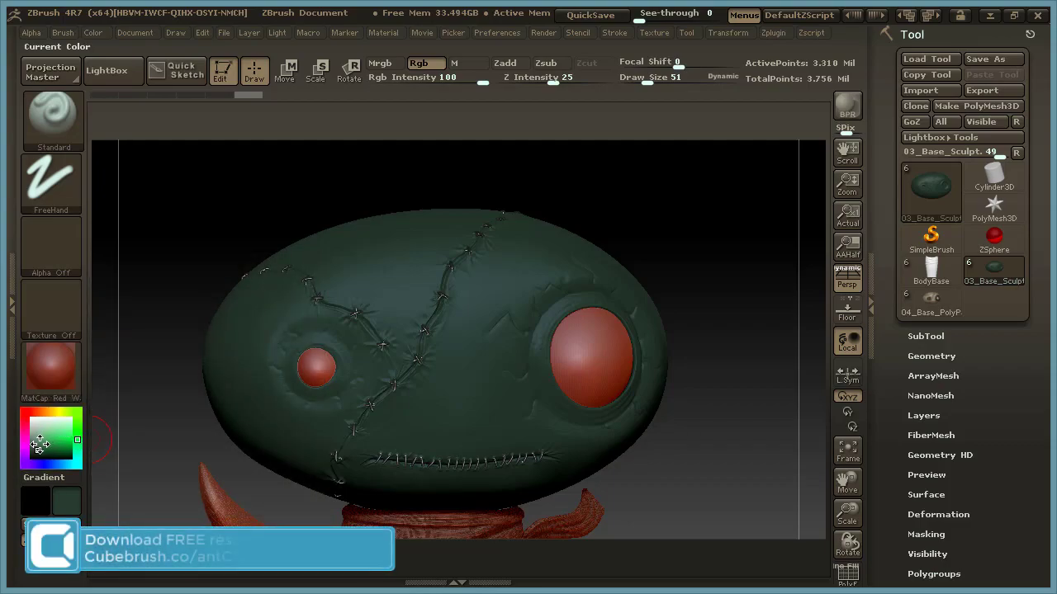
# Set up the brush with a dark muted yellow colour, the Spray stroke and Alpha 24.
pyautogui.moveTo(70, 411); pyautogui.dragTo(58, 411)
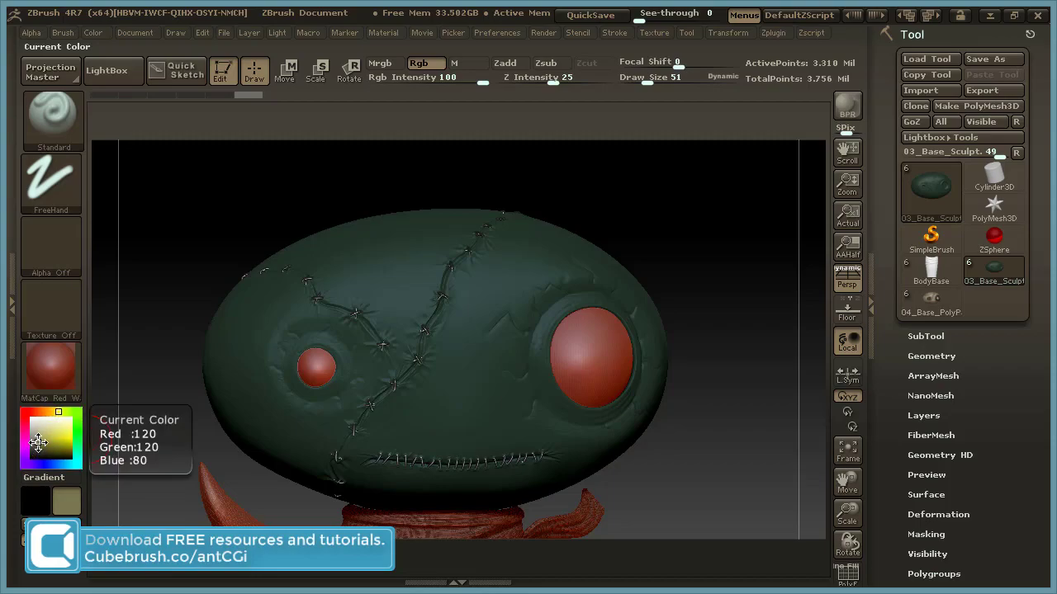
pyautogui.click(51, 184)
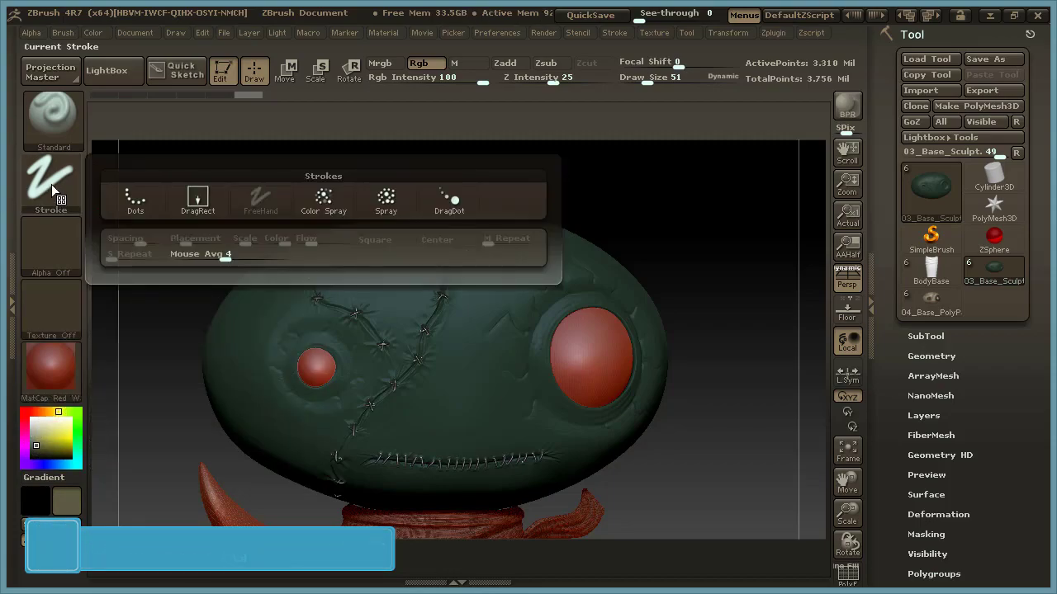
pyautogui.click(385, 198)
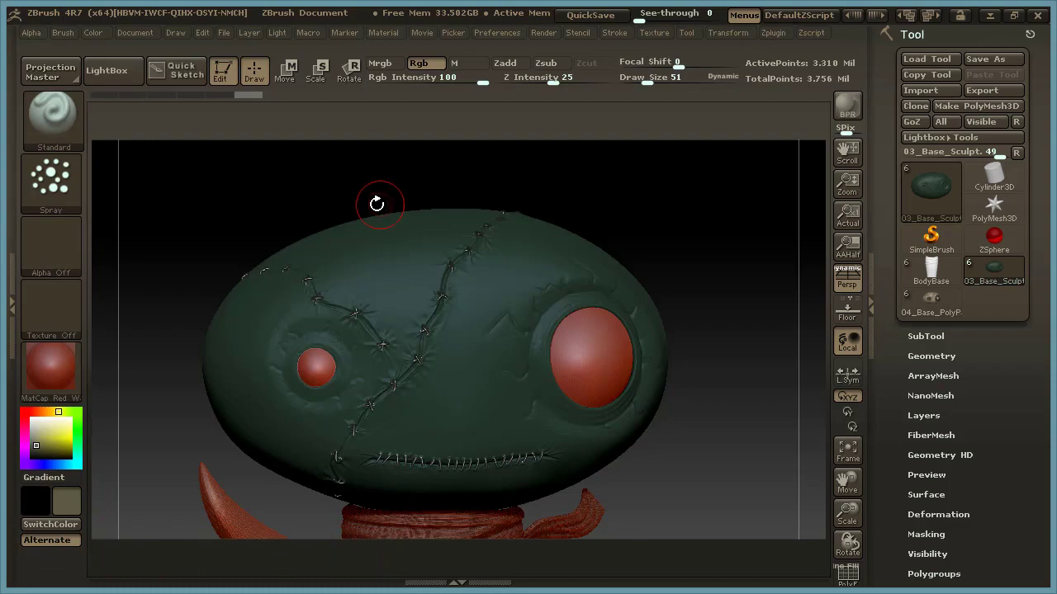
pyautogui.click(57, 243)
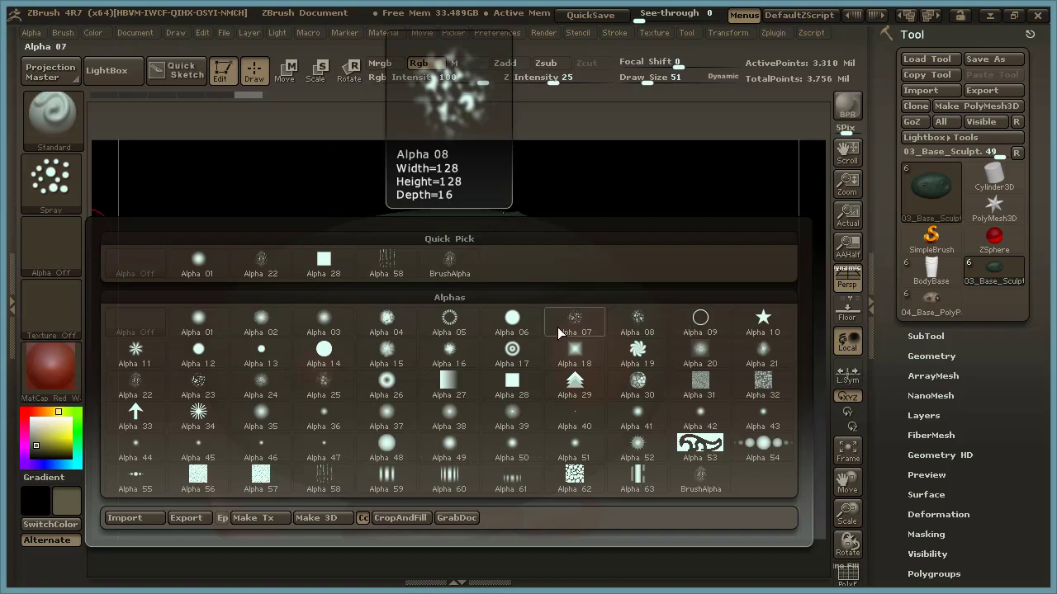
pyautogui.click(261, 387)
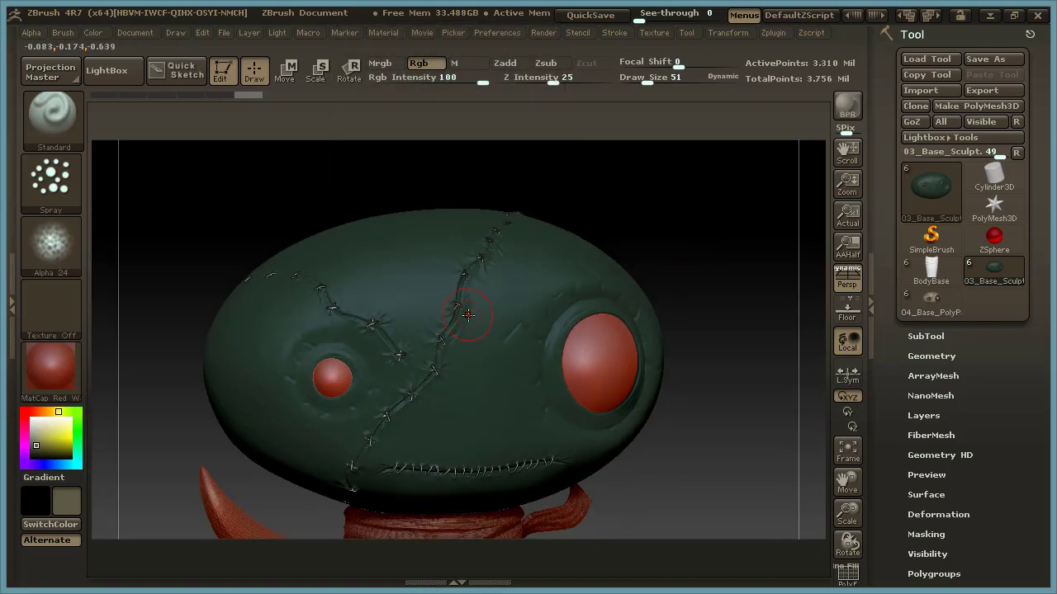
# Spray faint yellow mottling across the front of the head with Draw Size 104 and Rgb Intensity 16.
pyautogui.press('space')
pyautogui.moveTo(467, 330); pyautogui.dragTo(484, 330)
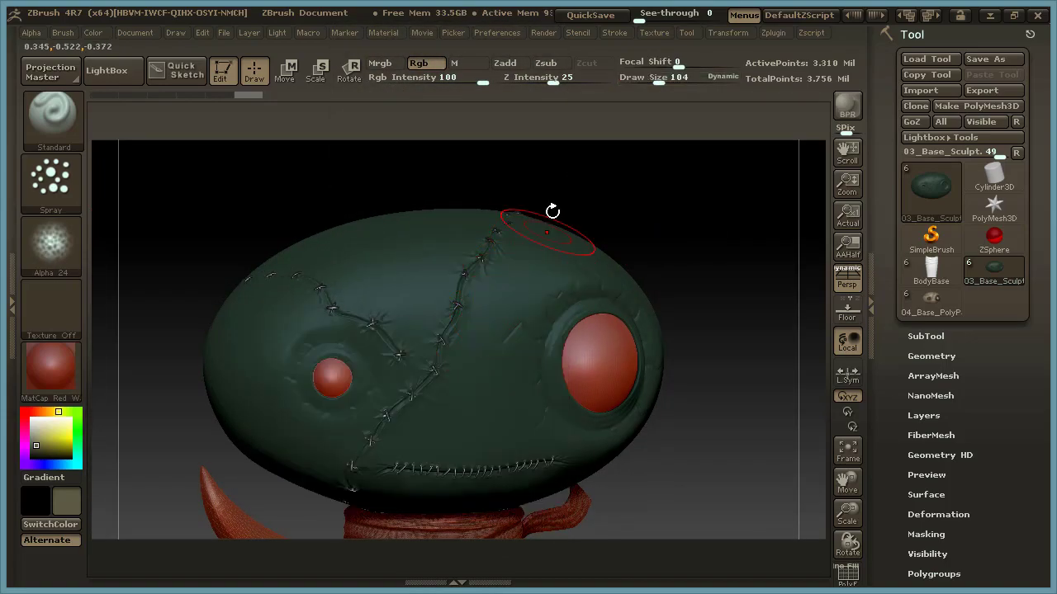
pyautogui.moveTo(475, 82); pyautogui.dragTo(415, 85)
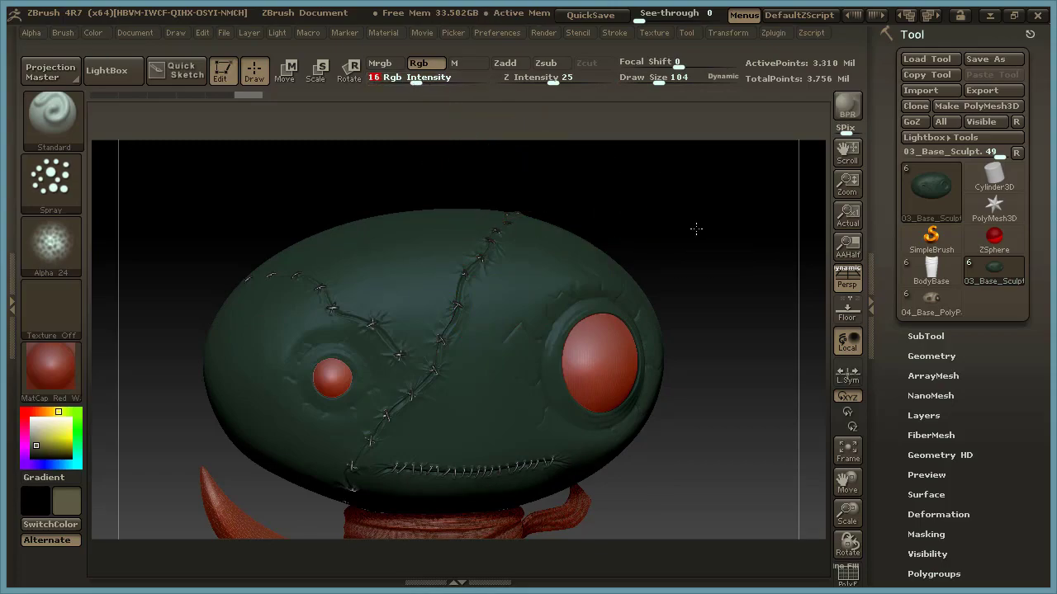
pyautogui.moveTo(695, 229); pyautogui.dragTo(635, 264)
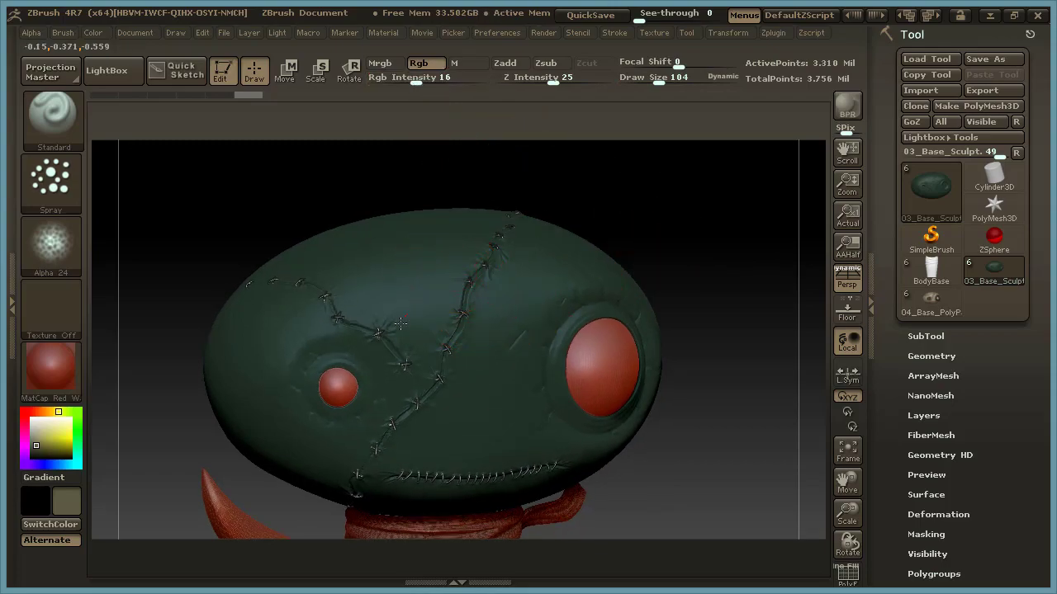
pyautogui.moveTo(451, 333); pyautogui.dragTo(463, 419)
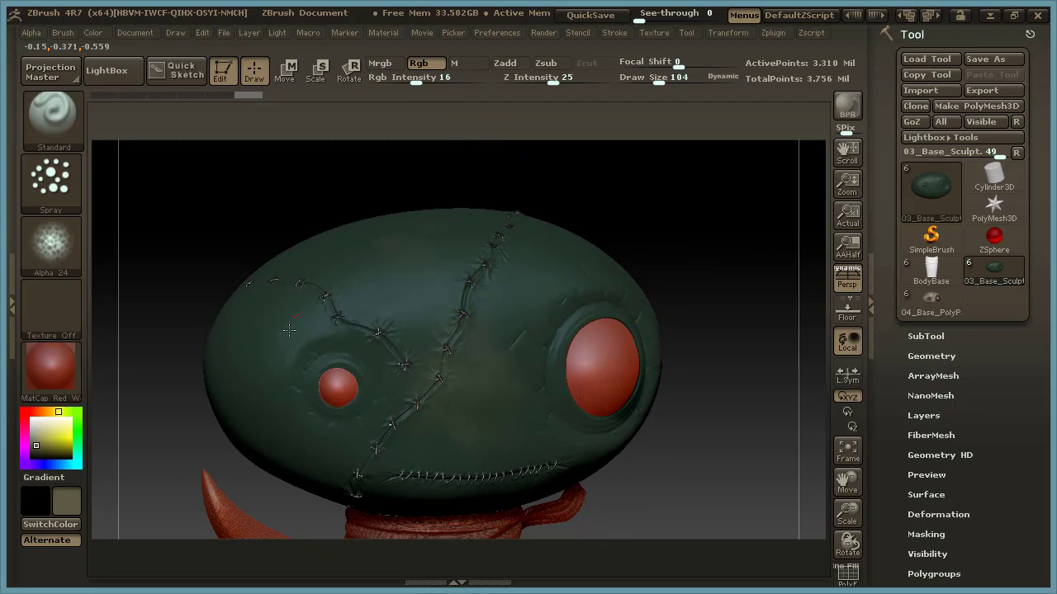
pyautogui.moveTo(722, 433); pyautogui.dragTo(667, 373)
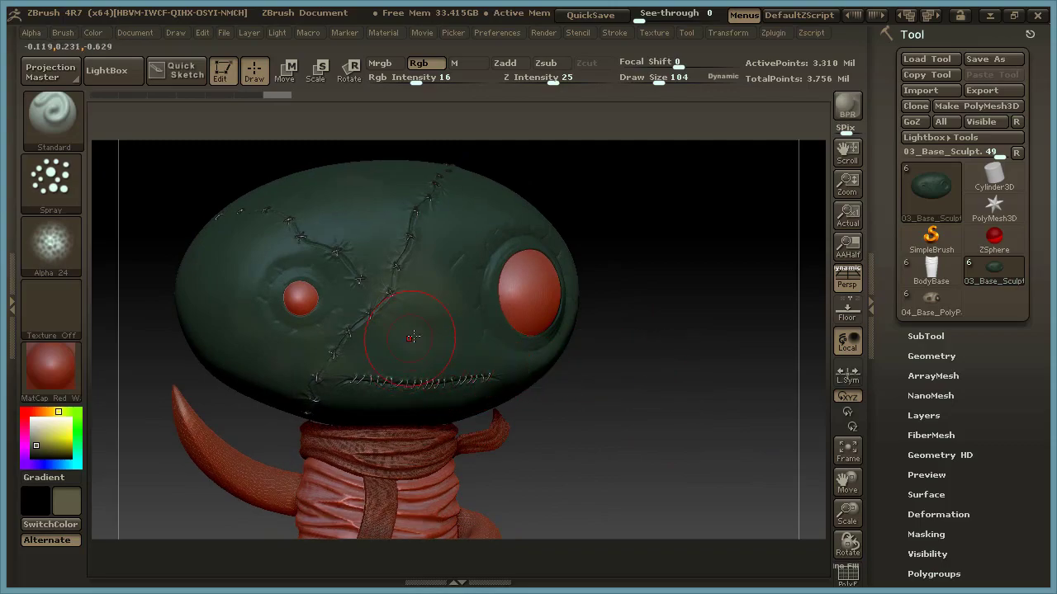
# Hide the SnakeBaseB, BodyBase and ScarfBase subtools so only the head, eyes and stitches show.
pyautogui.click(926, 336)
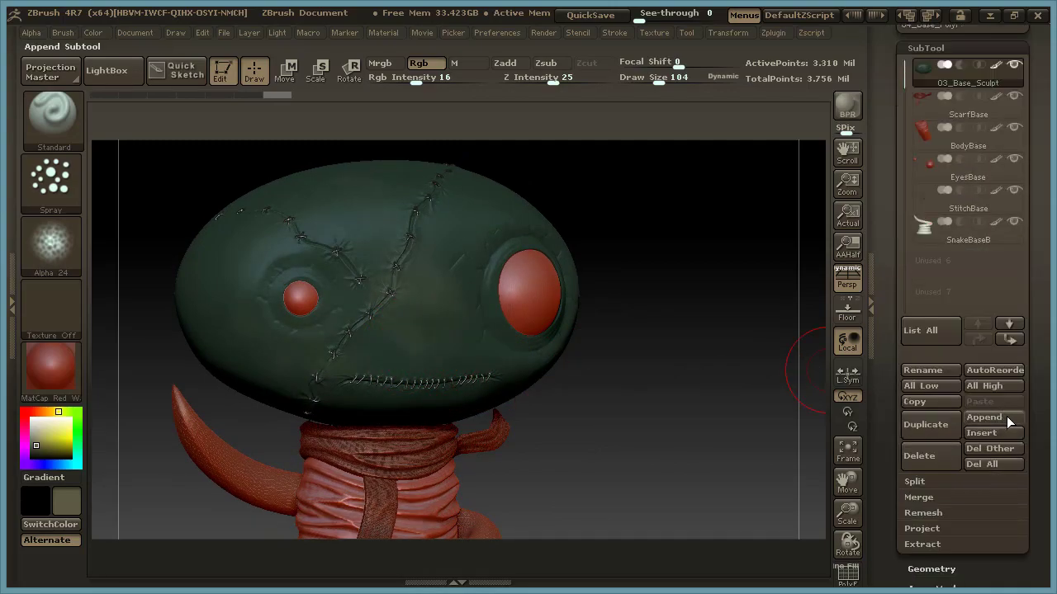
pyautogui.click(1015, 226)
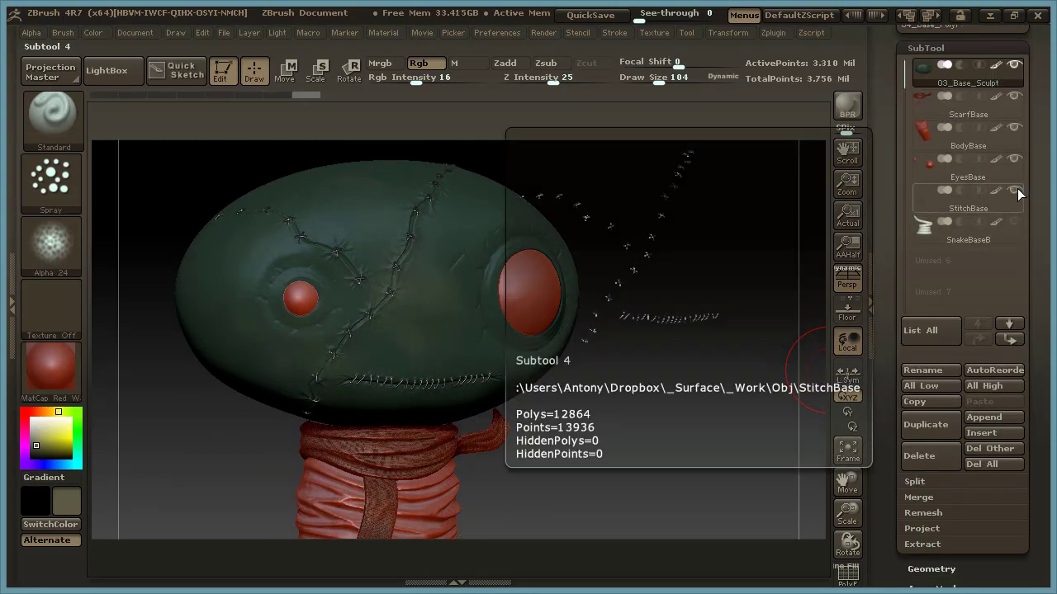
pyautogui.click(1015, 129)
pyautogui.click(1016, 97)
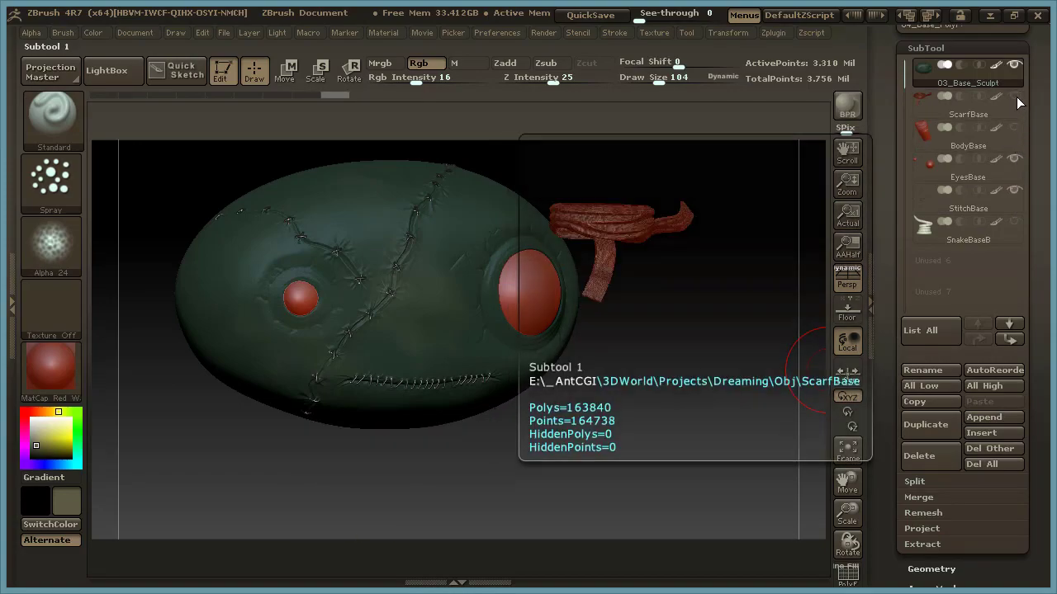
pyautogui.press('f')
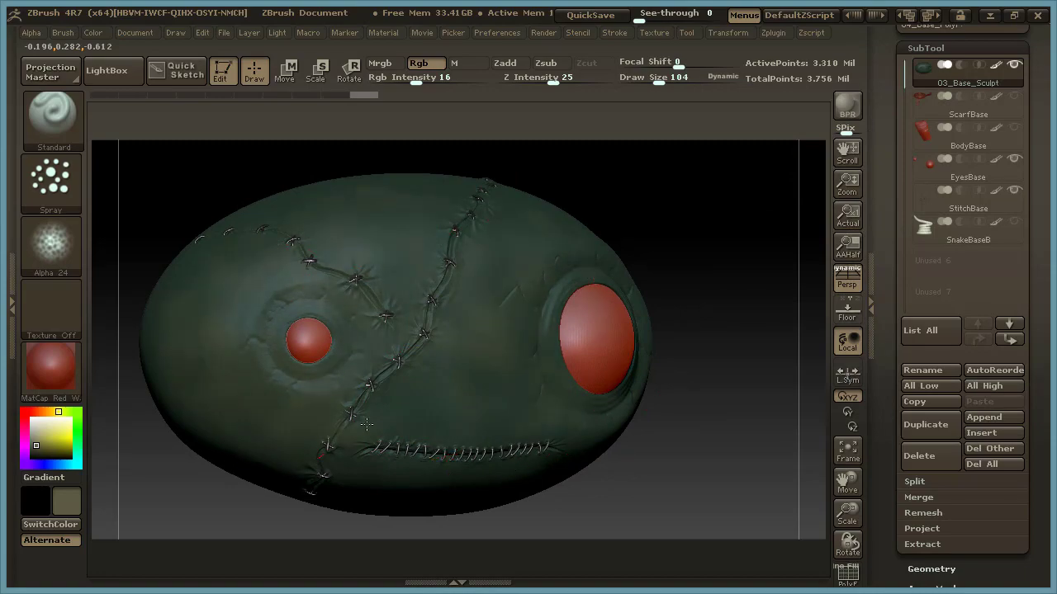
# Spray the muted yellow mottling over the face, the small-eye side and the back of the head.
pyautogui.keyDown('alt'); pyautogui.moveTo(716, 434); pyautogui.dragTo(627, 431); pyautogui.keyUp('alt')
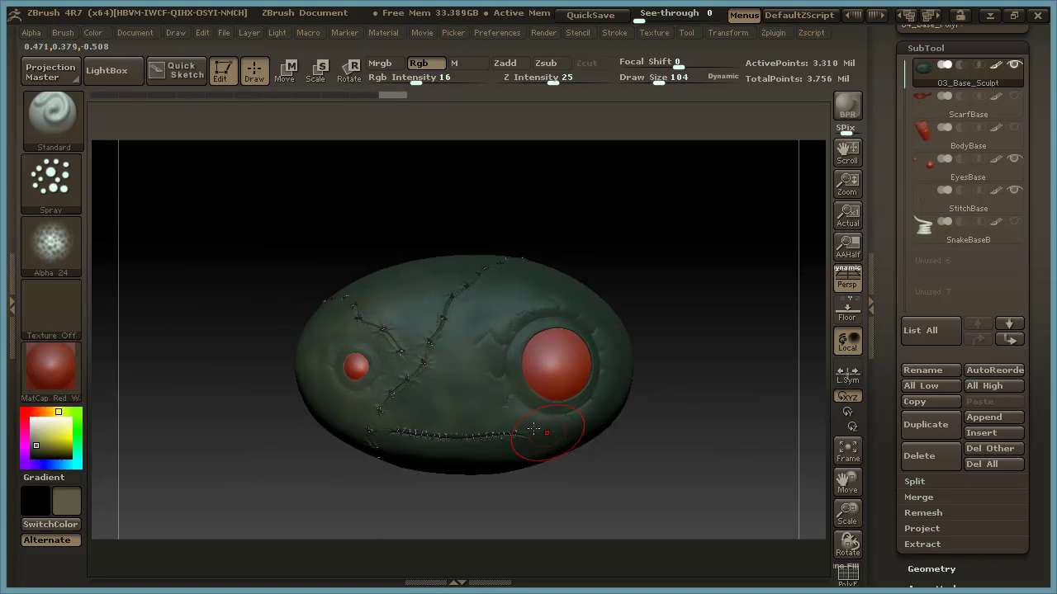
pyautogui.moveTo(536, 218); pyautogui.dragTo(644, 238)
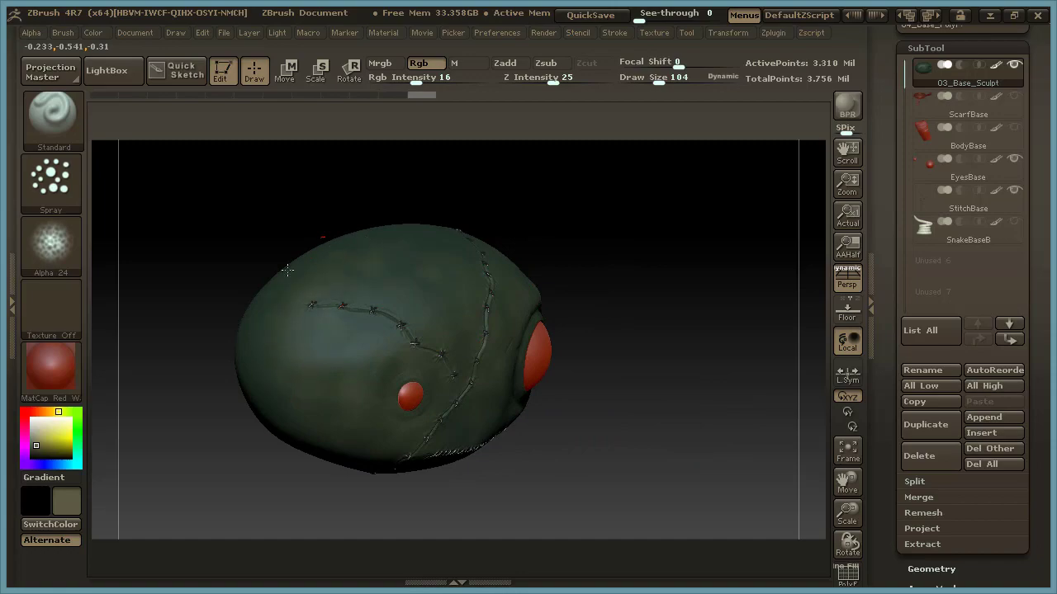
pyautogui.moveTo(685, 338); pyautogui.dragTo(610, 349)
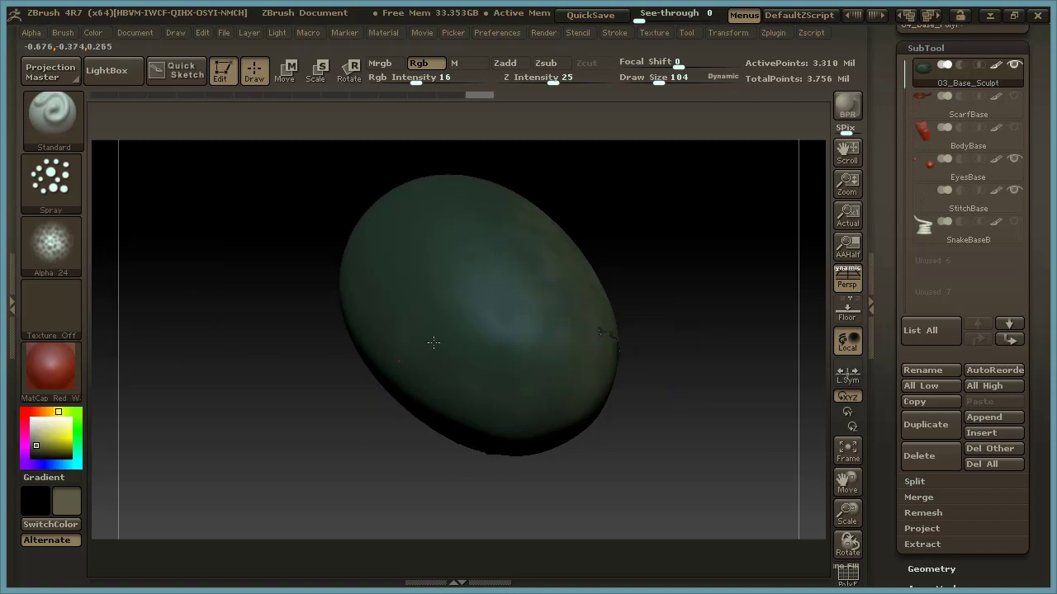
pyautogui.moveTo(433, 343); pyautogui.dragTo(449, 418)
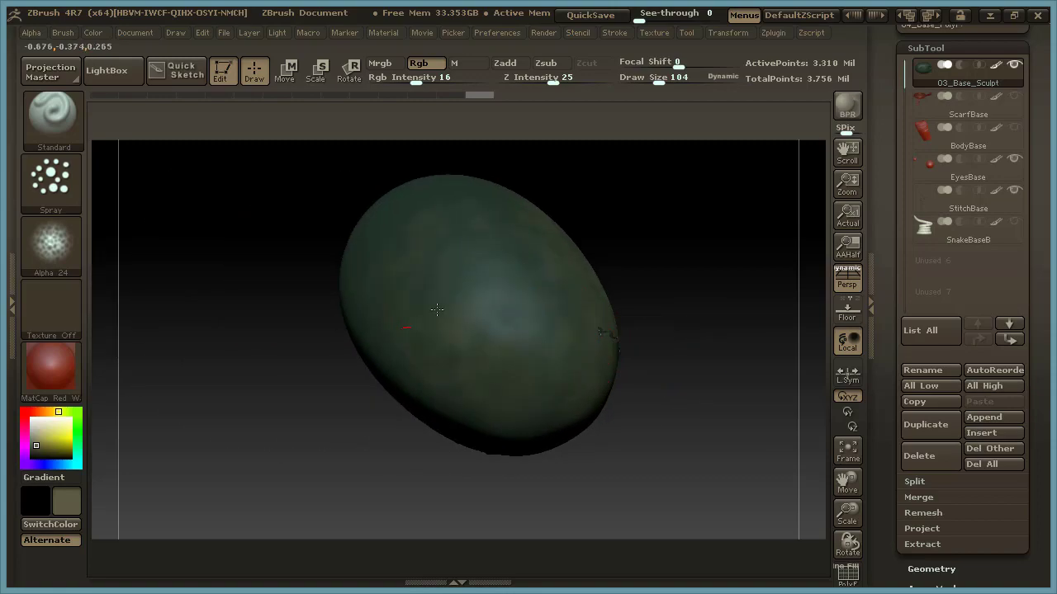
pyautogui.moveTo(539, 424); pyautogui.dragTo(543, 423)
pyautogui.moveTo(670, 398); pyautogui.dragTo(730, 377)
pyautogui.moveTo(507, 401); pyautogui.dragTo(430, 406)
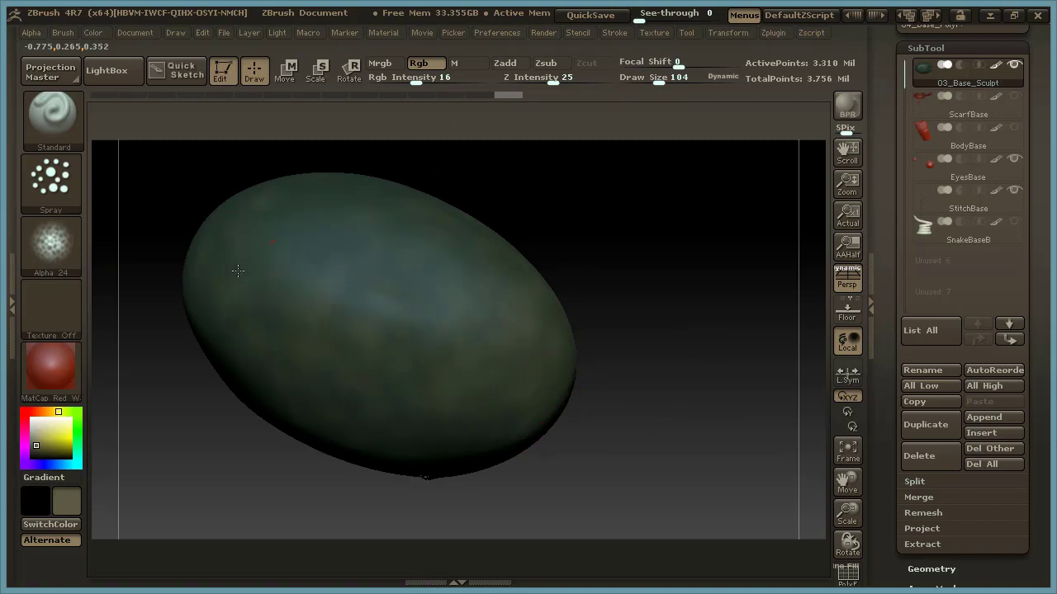
# Continue the muted yellow mottling around the rest of the back, the large-eye side and the cheek.
pyautogui.moveTo(619, 292); pyautogui.dragTo(520, 385)
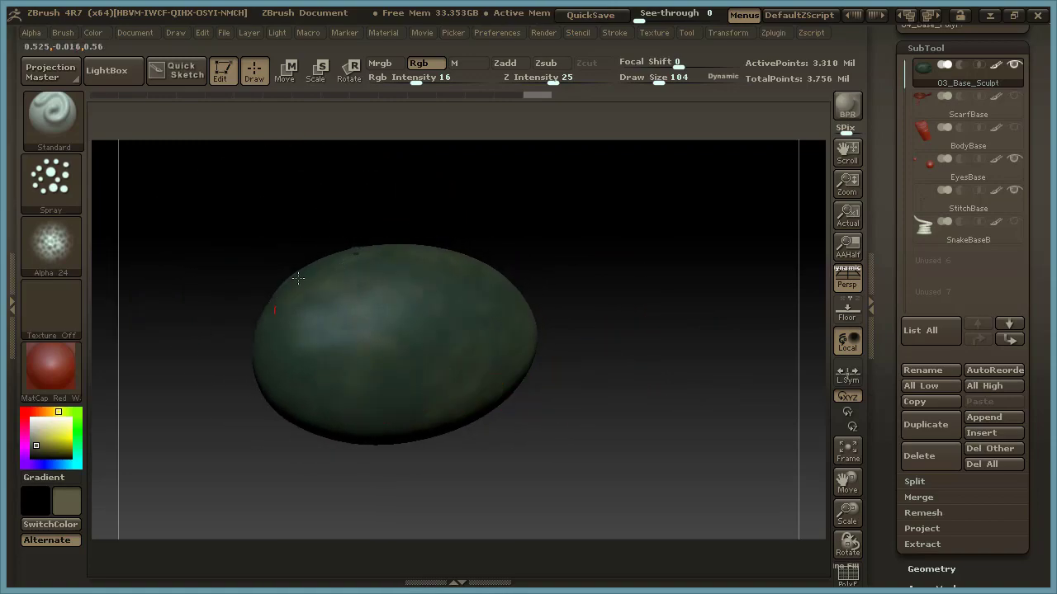
pyautogui.moveTo(561, 404); pyautogui.dragTo(405, 258)
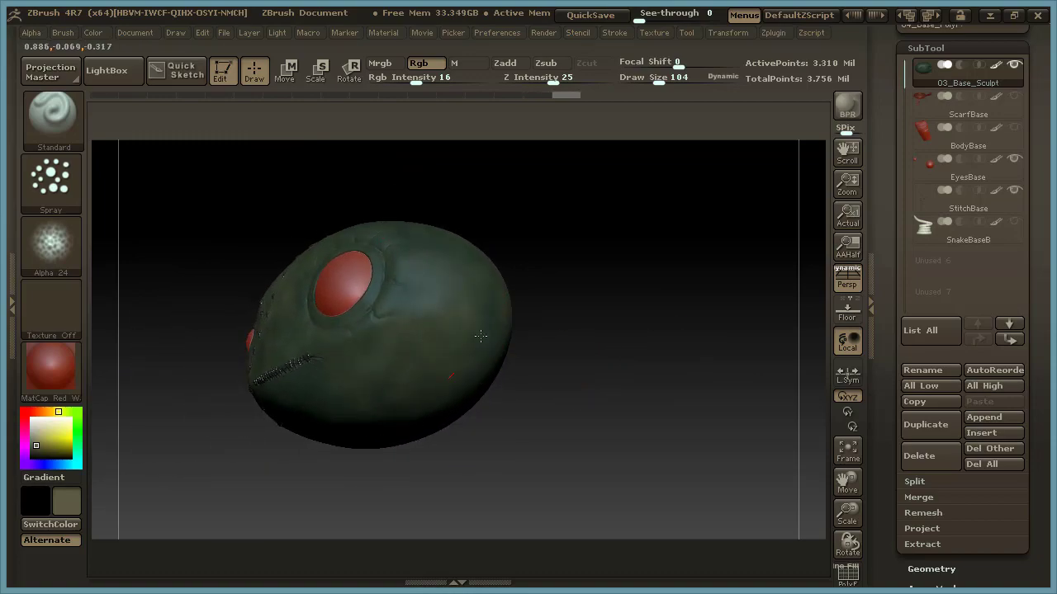
pyautogui.moveTo(603, 349); pyautogui.dragTo(465, 241)
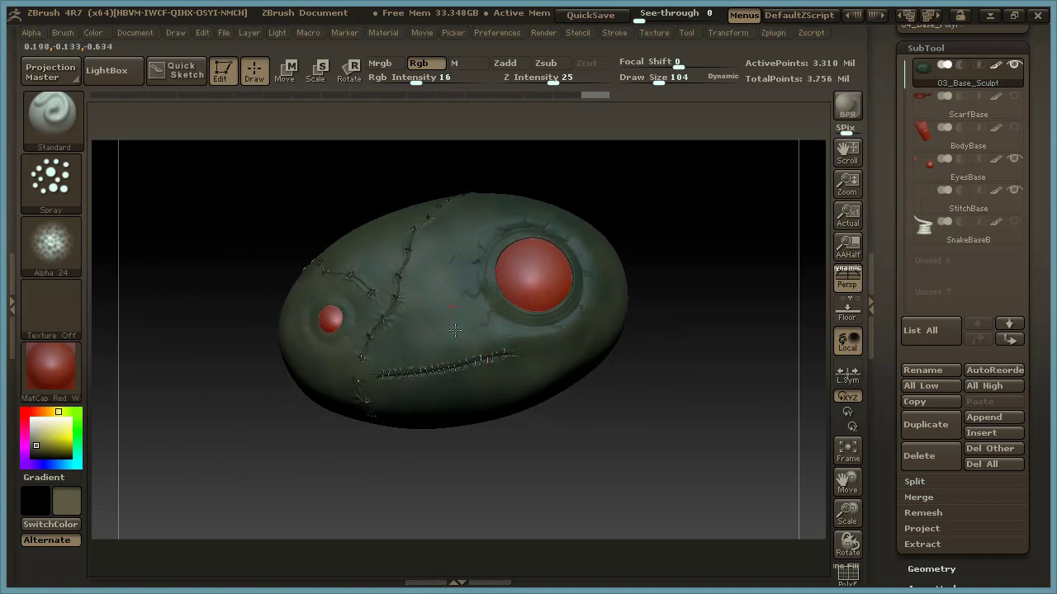
pyautogui.moveTo(715, 253); pyautogui.dragTo(97, 367)
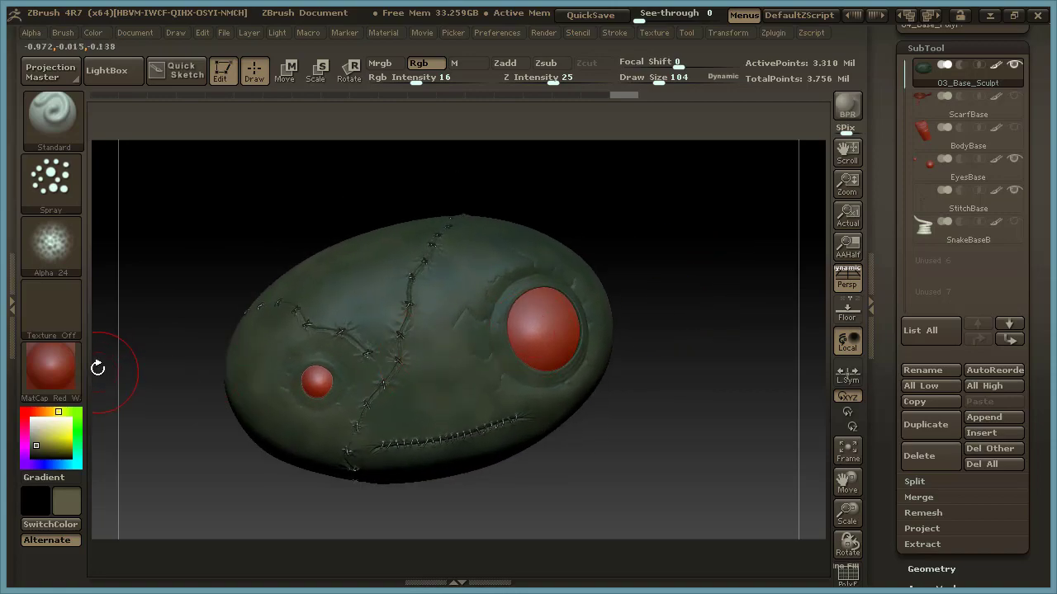
# Change the colour to tan, R 146, G 120, B 94, and spray it over the face around the eyes, stitches and mouth.
pyautogui.click(39, 438)
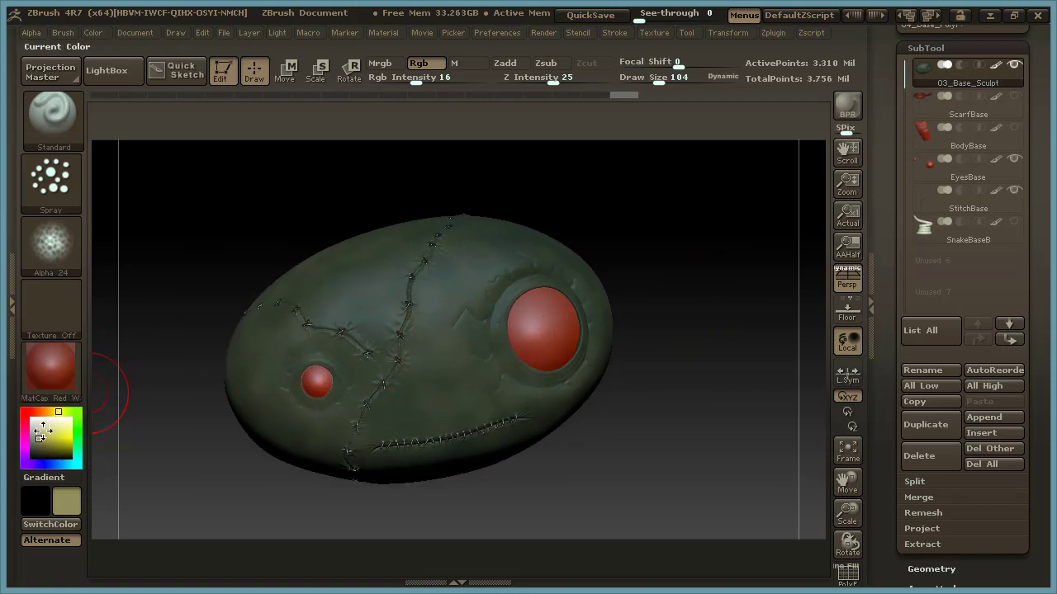
pyautogui.click(51, 411)
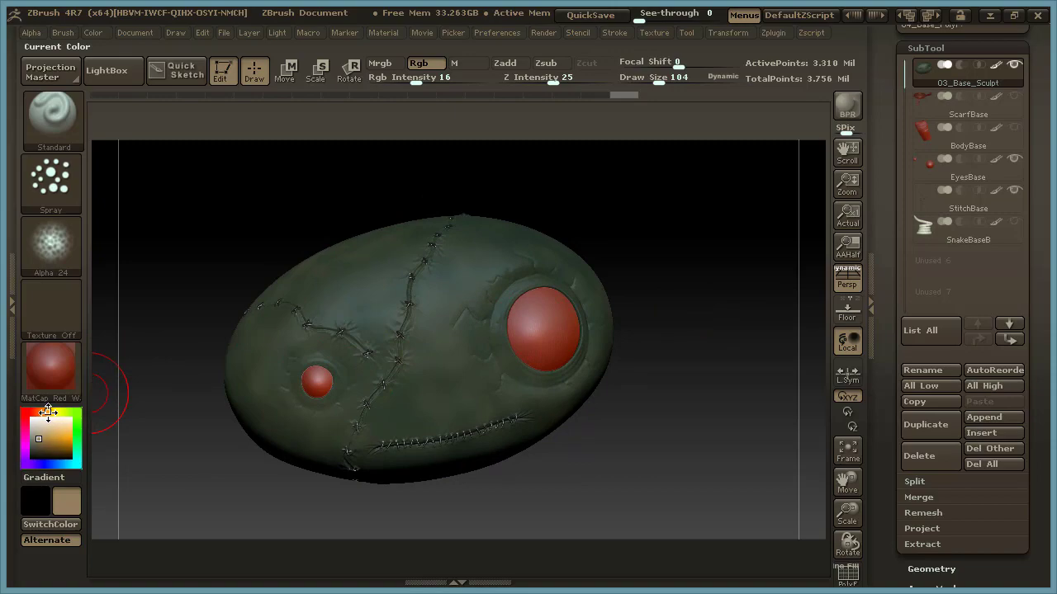
pyautogui.moveTo(612, 248); pyautogui.dragTo(557, 272)
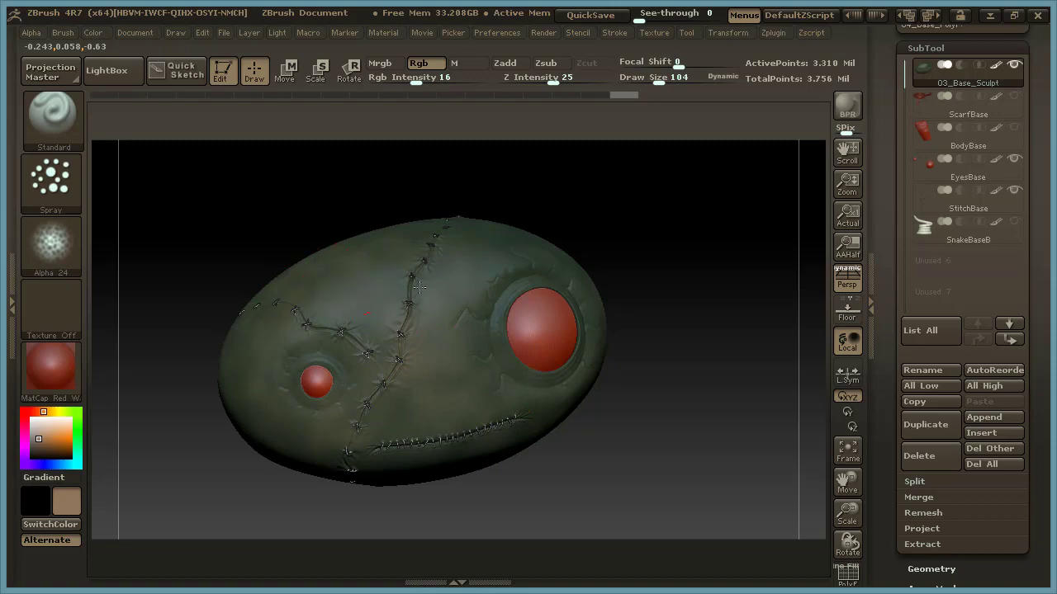
pyautogui.moveTo(722, 347); pyautogui.dragTo(608, 376)
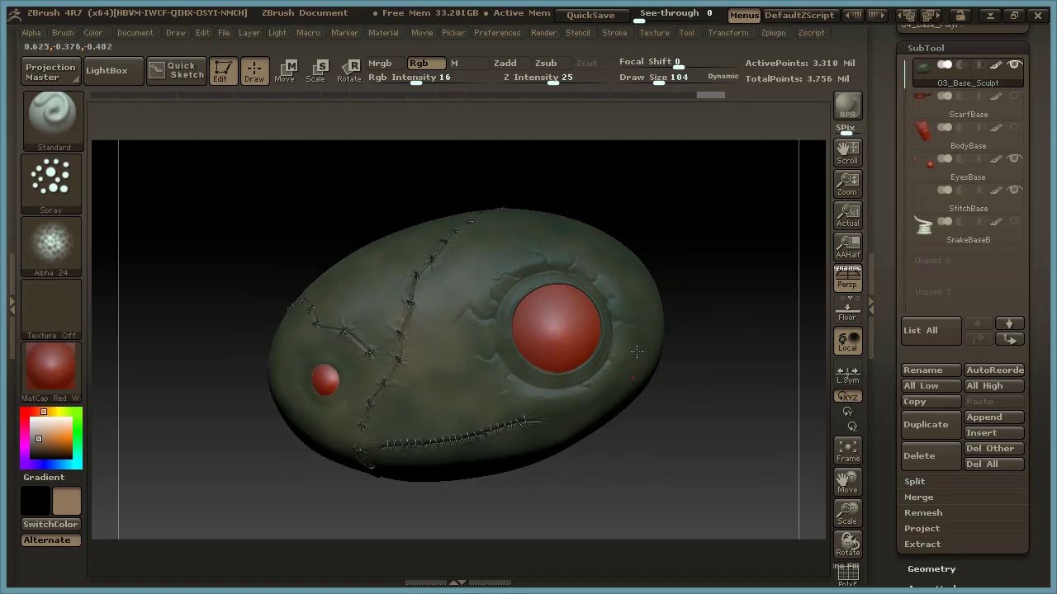
pyautogui.moveTo(708, 427); pyautogui.dragTo(665, 368)
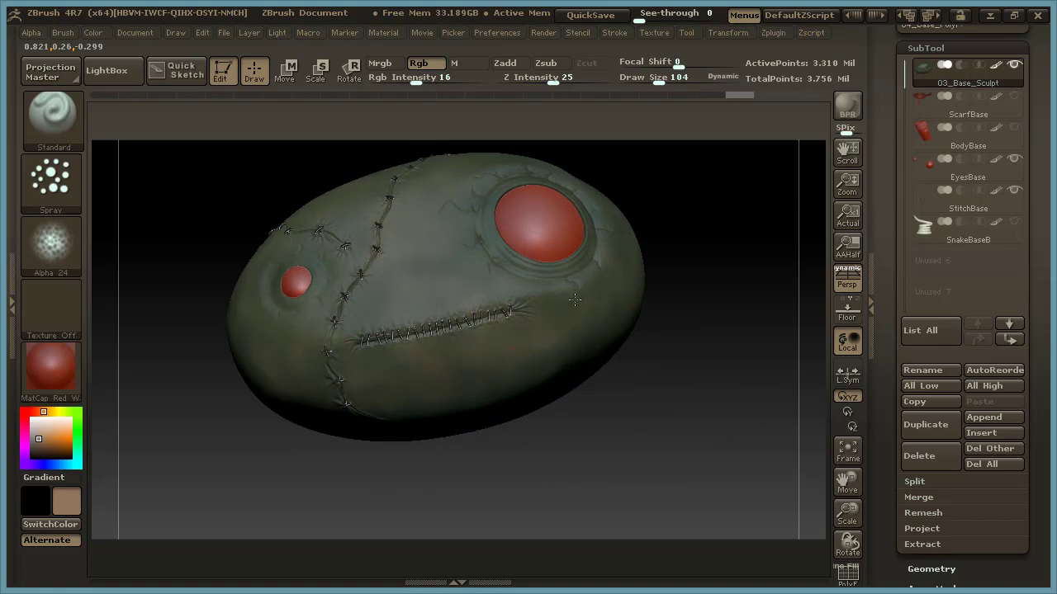
pyautogui.moveTo(707, 243)
pyautogui.mouseDown()
pyautogui.moveTo(661, 338)
pyautogui.moveTo(703, 344)
pyautogui.moveTo(715, 358)
pyautogui.mouseUp()
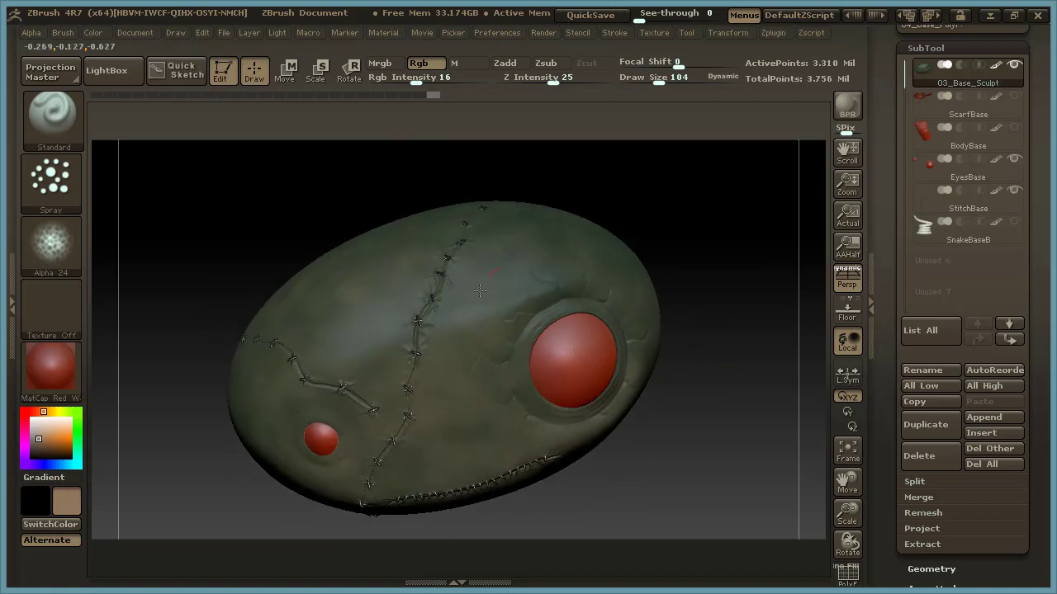
# Spray the tan mottling over the top of the head, the small-eye side and the underside.
pyautogui.moveTo(710, 400); pyautogui.dragTo(652, 350)
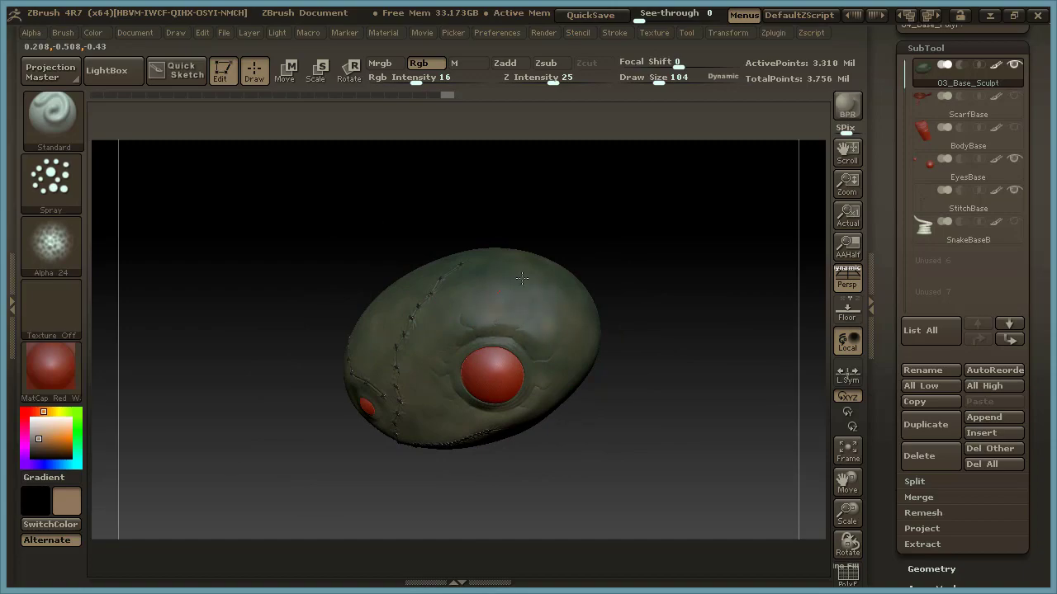
pyautogui.moveTo(627, 371); pyautogui.dragTo(652, 355)
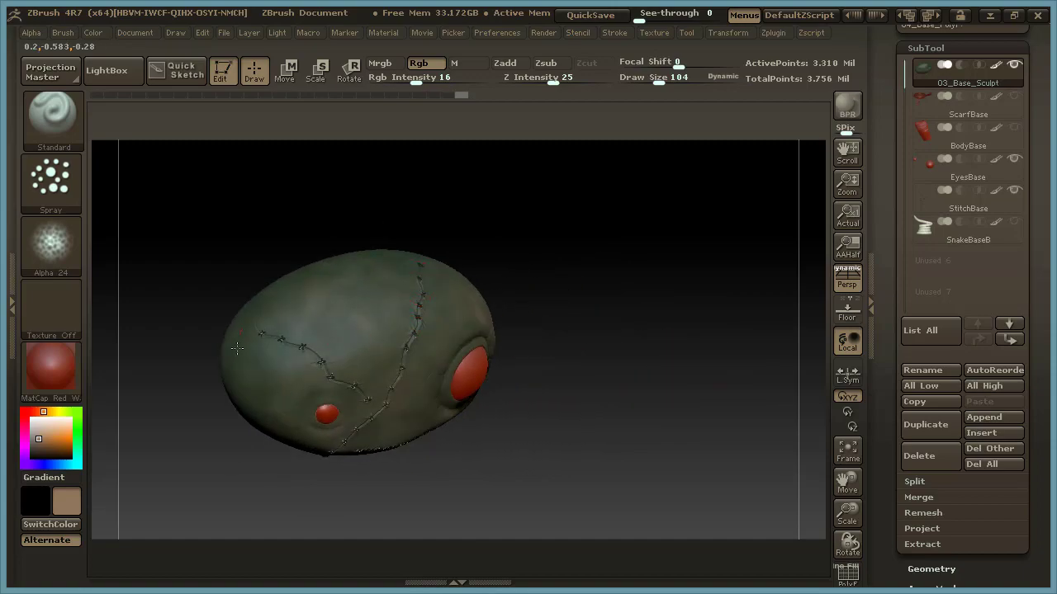
pyautogui.moveTo(535, 375); pyautogui.dragTo(523, 344)
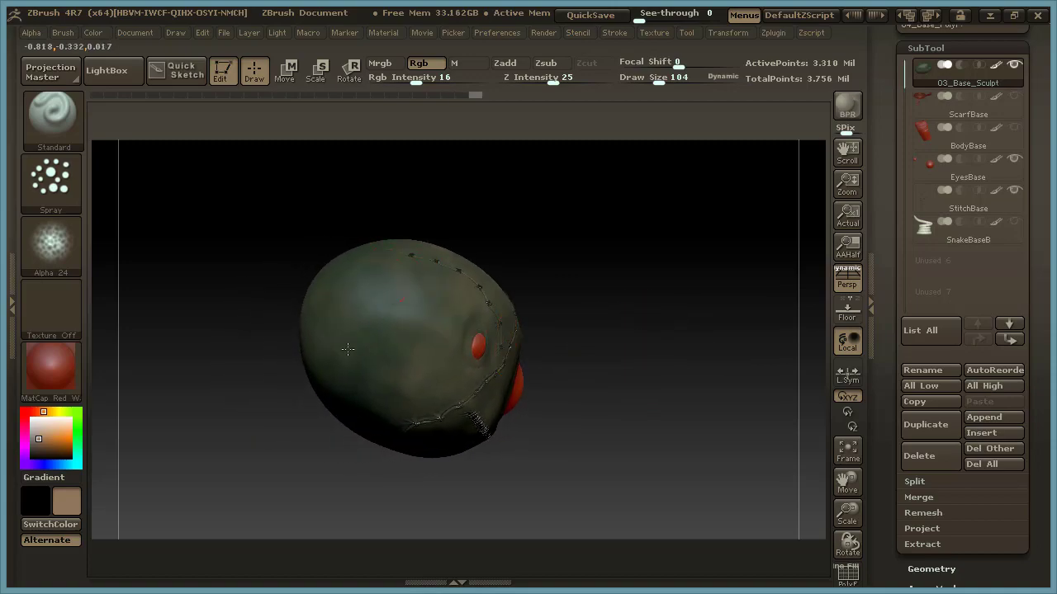
pyautogui.moveTo(699, 379); pyautogui.dragTo(660, 276)
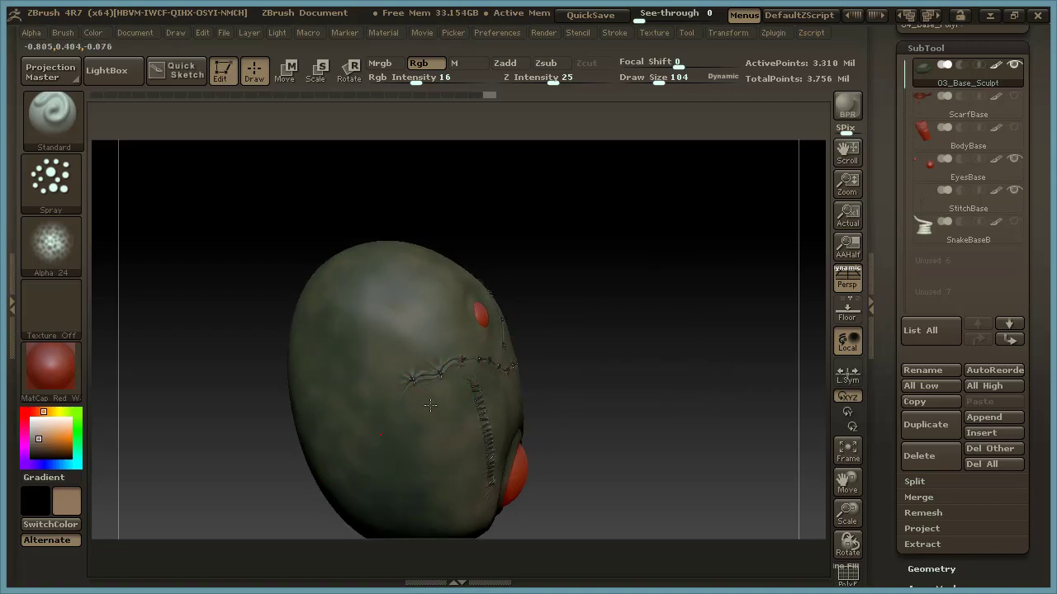
pyautogui.moveTo(623, 245); pyautogui.dragTo(690, 417)
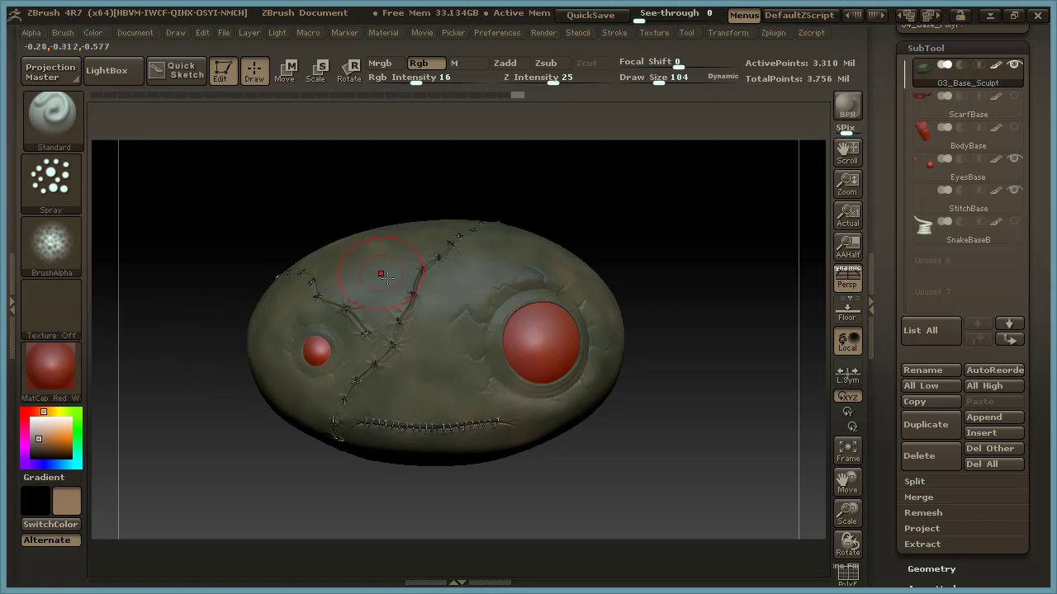
# Reduce the brush's Draw Size to 62 for finer painting on the head.
pyautogui.press('space')
pyautogui.moveTo(453, 292); pyautogui.dragTo(443, 292)
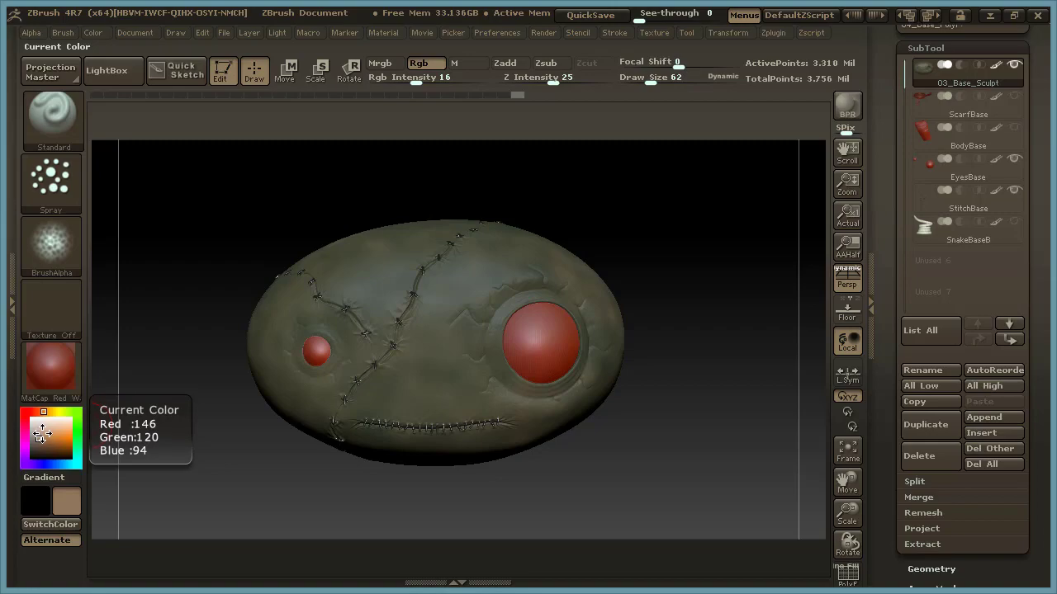
# Change the colour to a pale mint green, set Draw Size to 77 and spray it lightly over the face.
pyautogui.moveTo(42, 434); pyautogui.dragTo(76, 444)
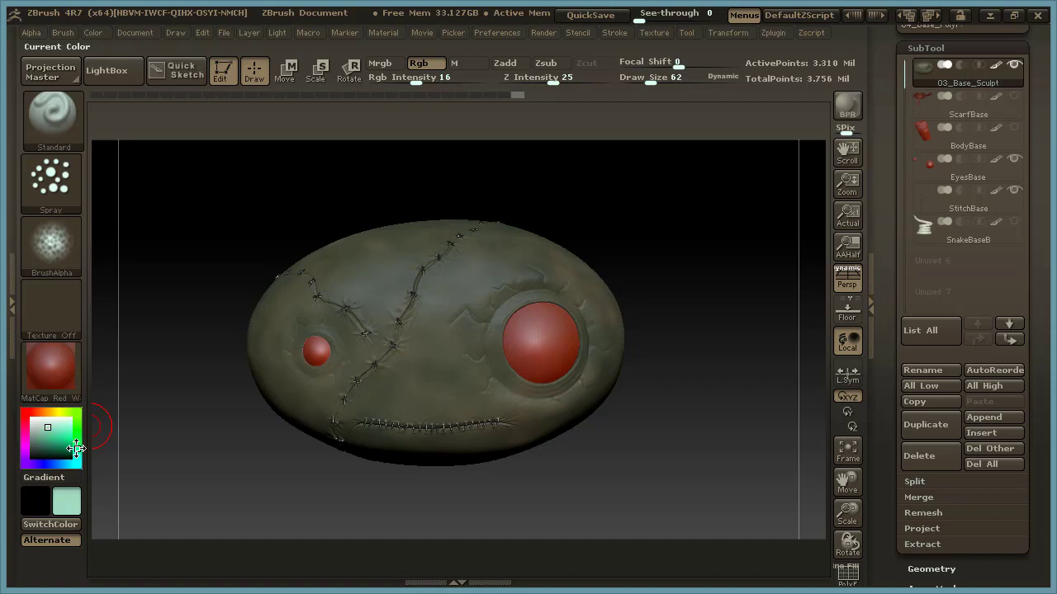
pyautogui.keyDown('alt'); pyautogui.moveTo(674, 254); pyautogui.dragTo(687, 261); pyautogui.keyUp('alt')
pyautogui.press('space')
pyautogui.moveTo(487, 242); pyautogui.dragTo(492, 243)
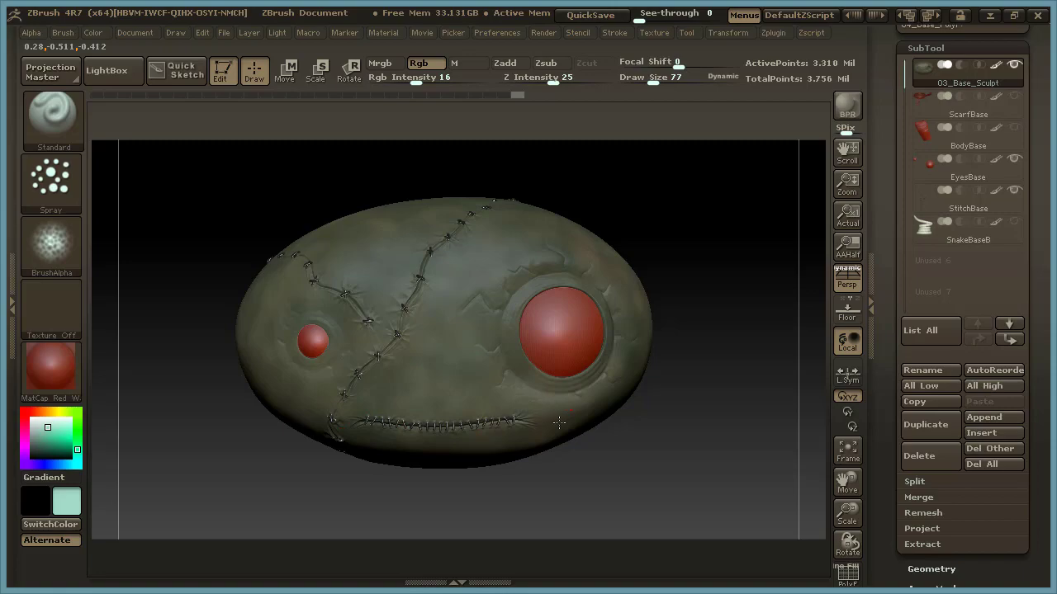
pyautogui.moveTo(661, 387); pyautogui.dragTo(653, 401)
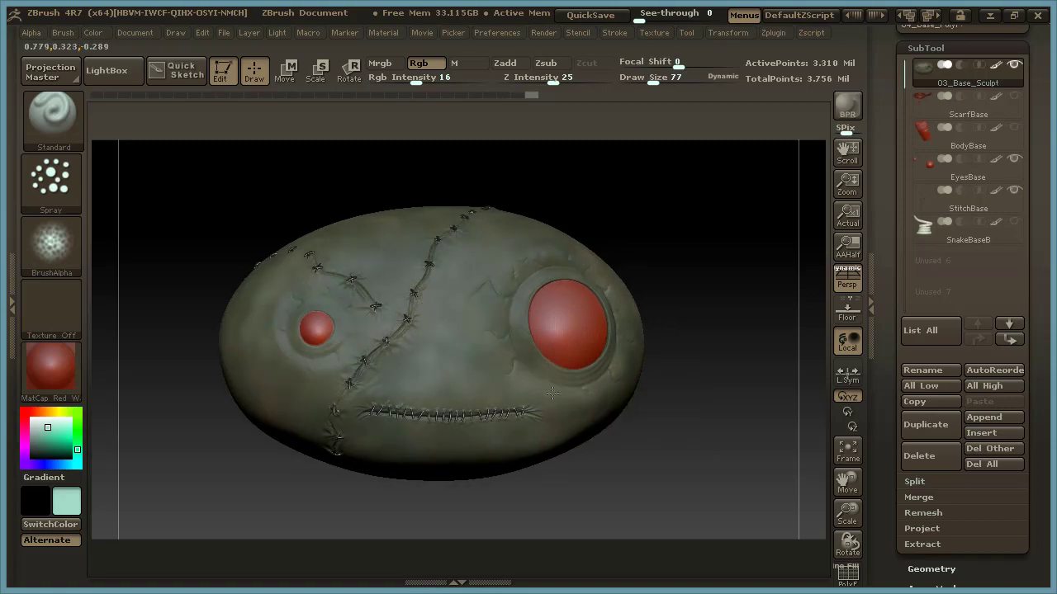
pyautogui.moveTo(702, 398); pyautogui.dragTo(690, 418)
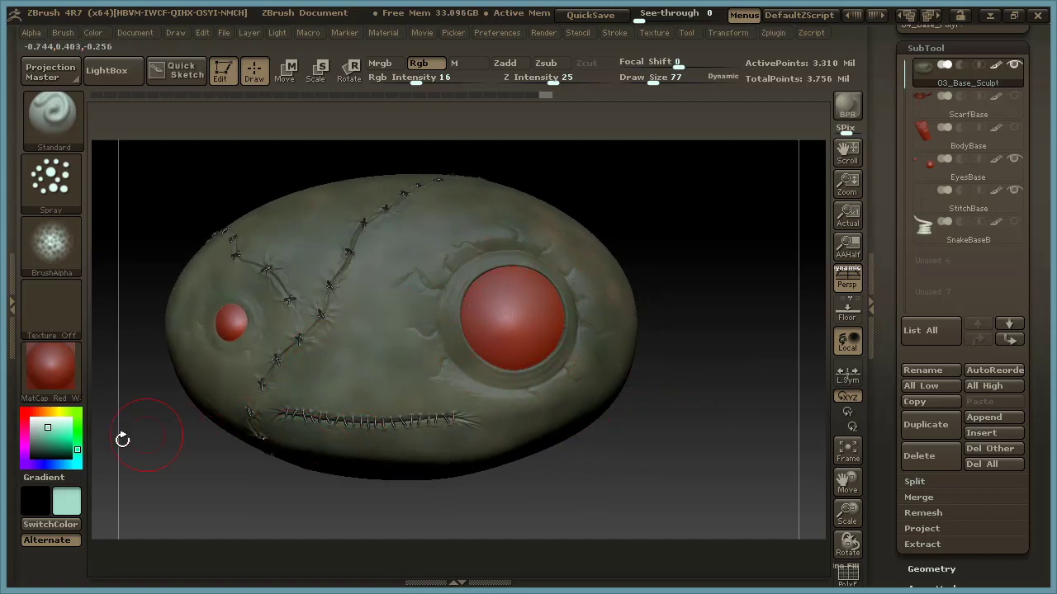
# Change the colour to dark brown, set Draw Size to 51 and spray the wrinkled skin around the large eye.
pyautogui.moveTo(48, 434); pyautogui.dragTo(47, 449)
pyautogui.click(42, 411)
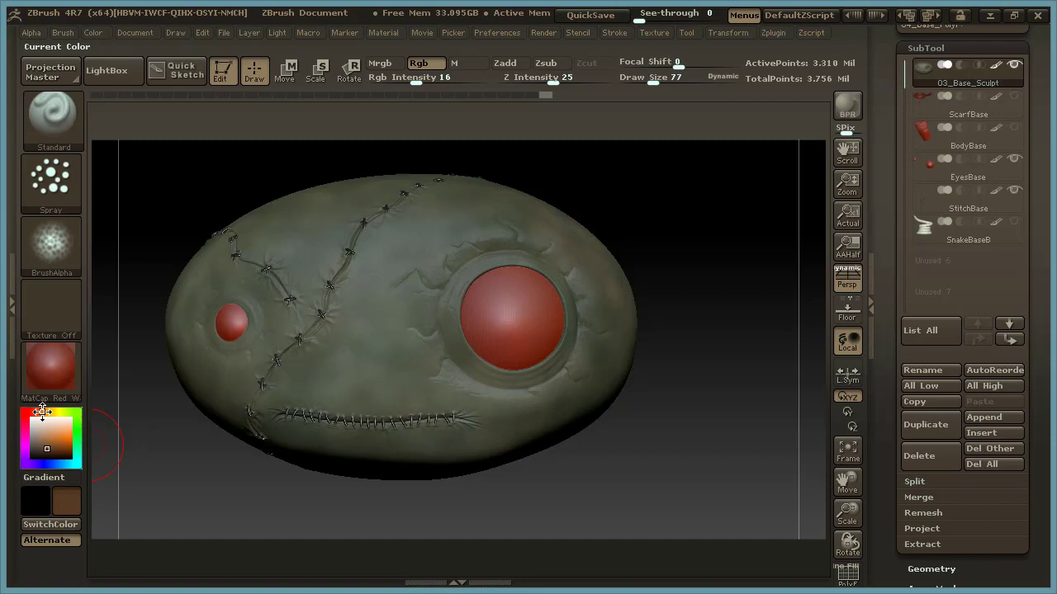
pyautogui.click(46, 452)
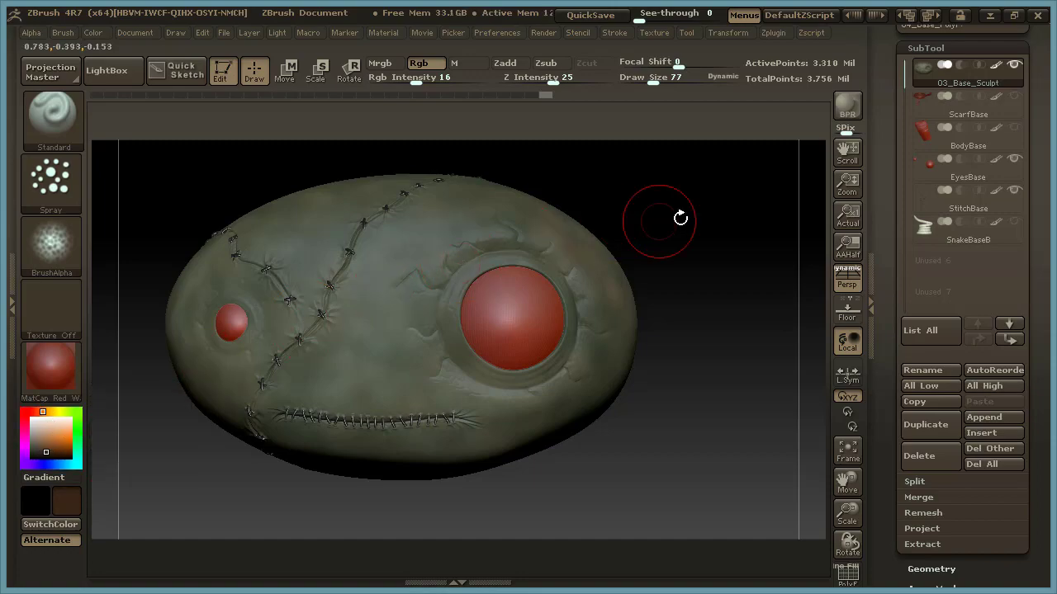
pyautogui.moveTo(680, 217); pyautogui.dragTo(672, 220)
pyautogui.press('space')
pyautogui.moveTo(447, 284); pyautogui.dragTo(442, 283)
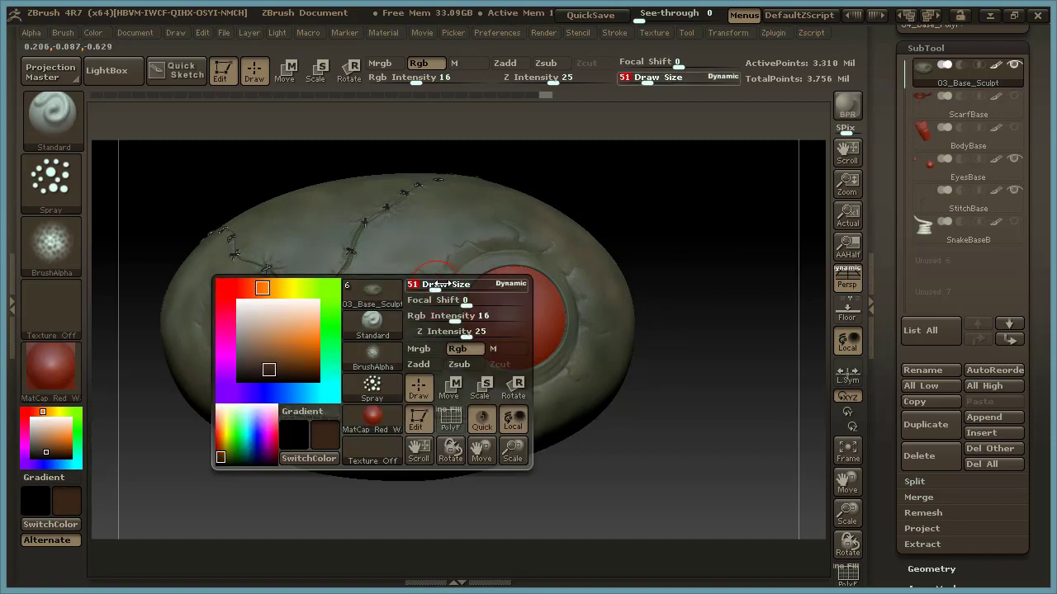
pyautogui.moveTo(456, 361)
pyautogui.mouseDown()
pyautogui.moveTo(561, 355)
pyautogui.moveTo(442, 354)
pyautogui.moveTo(451, 324)
pyautogui.mouseUp()
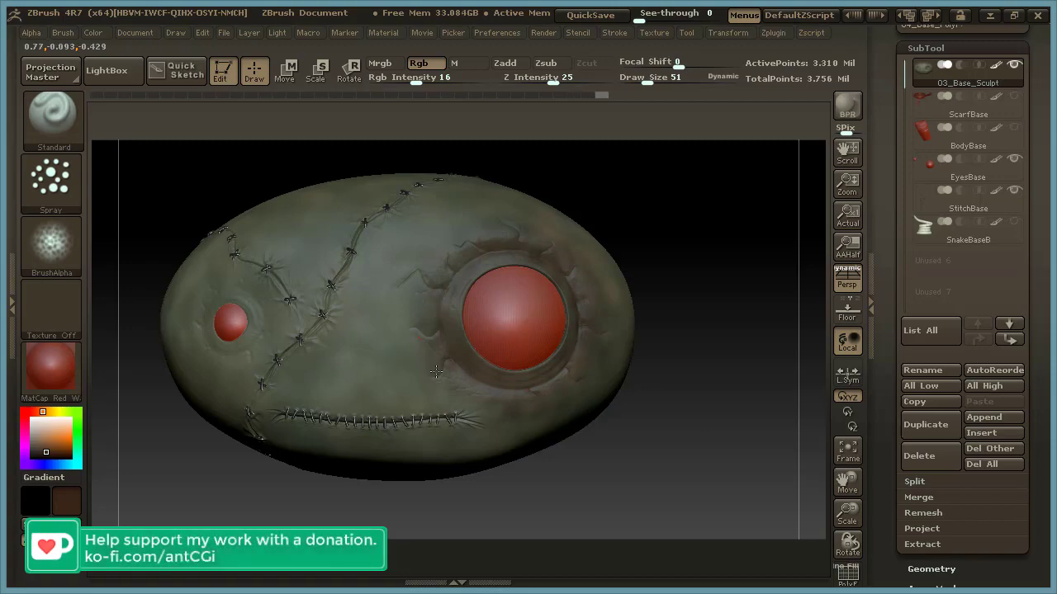
pyautogui.moveTo(571, 372); pyautogui.dragTo(534, 386)
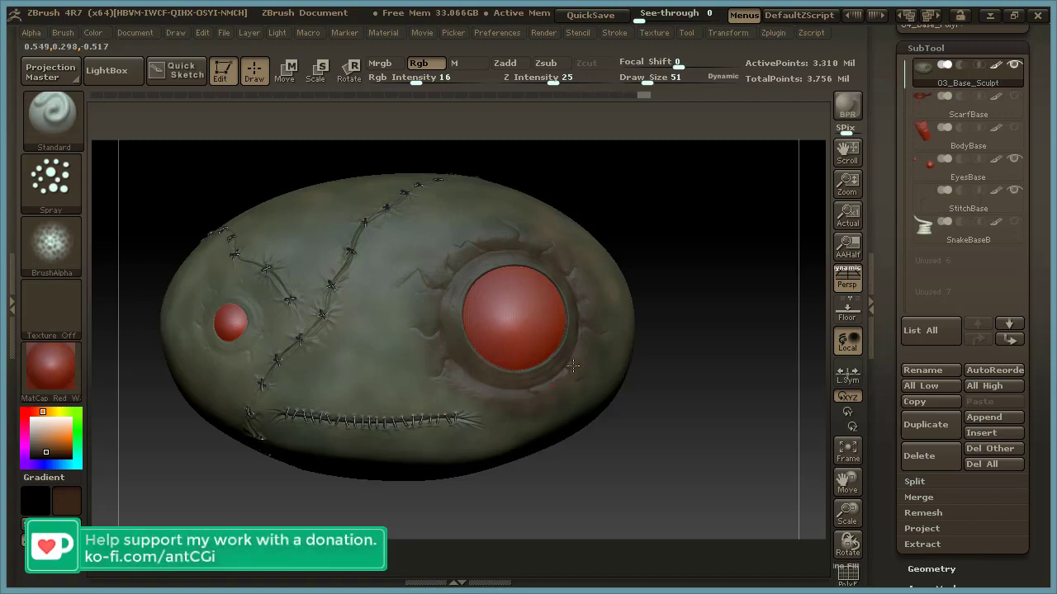
# Spray the dark brown around the small eye's socket and touch up the outer rim of the large eye.
pyautogui.moveTo(671, 247); pyautogui.dragTo(688, 168)
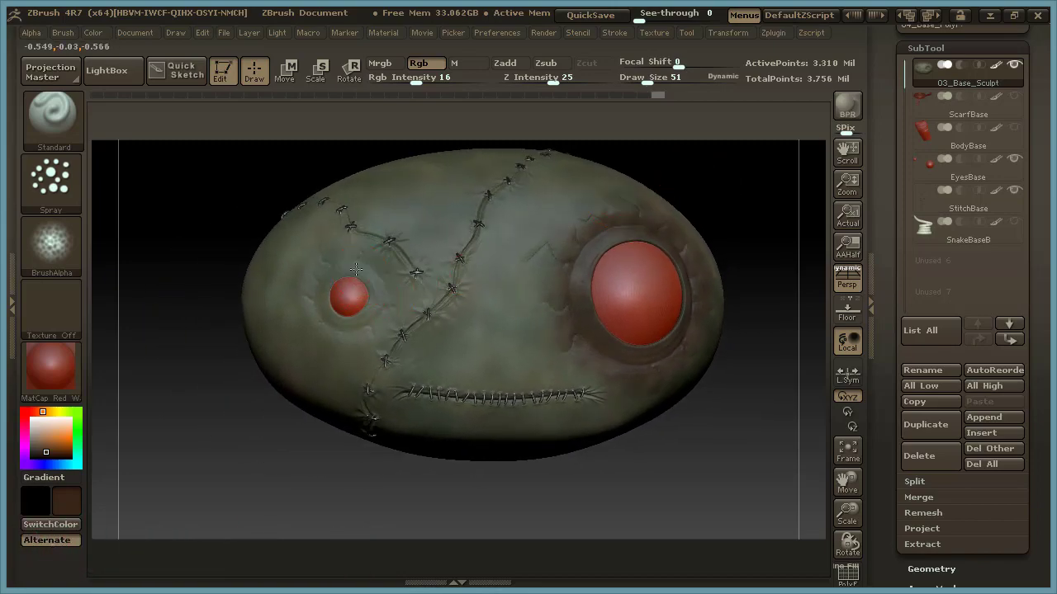
pyautogui.moveTo(326, 315)
pyautogui.mouseDown()
pyautogui.moveTo(371, 314)
pyautogui.moveTo(334, 318)
pyautogui.mouseUp()
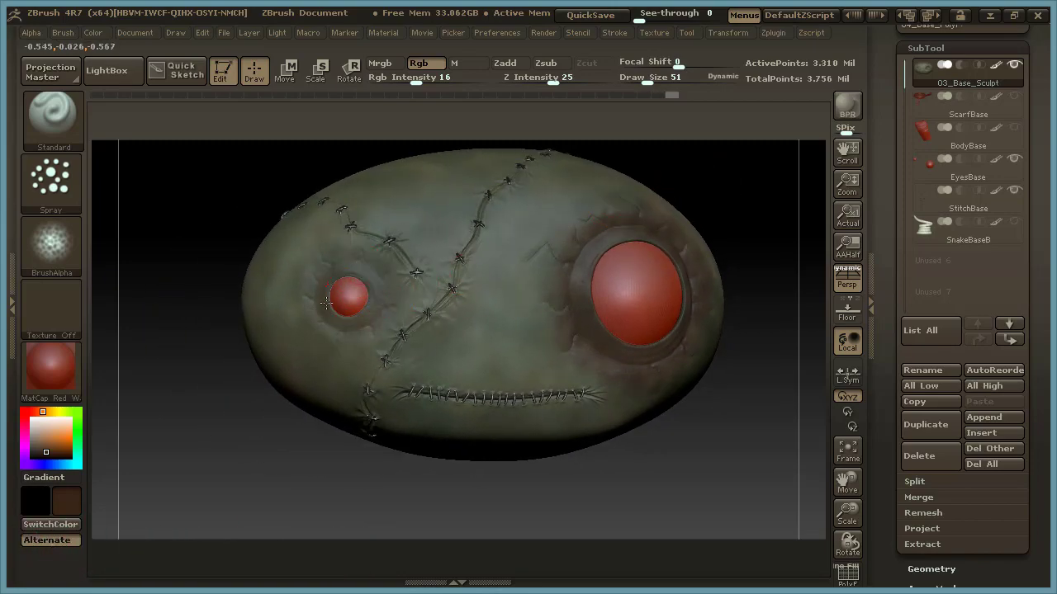
pyautogui.moveTo(346, 266); pyautogui.dragTo(350, 261)
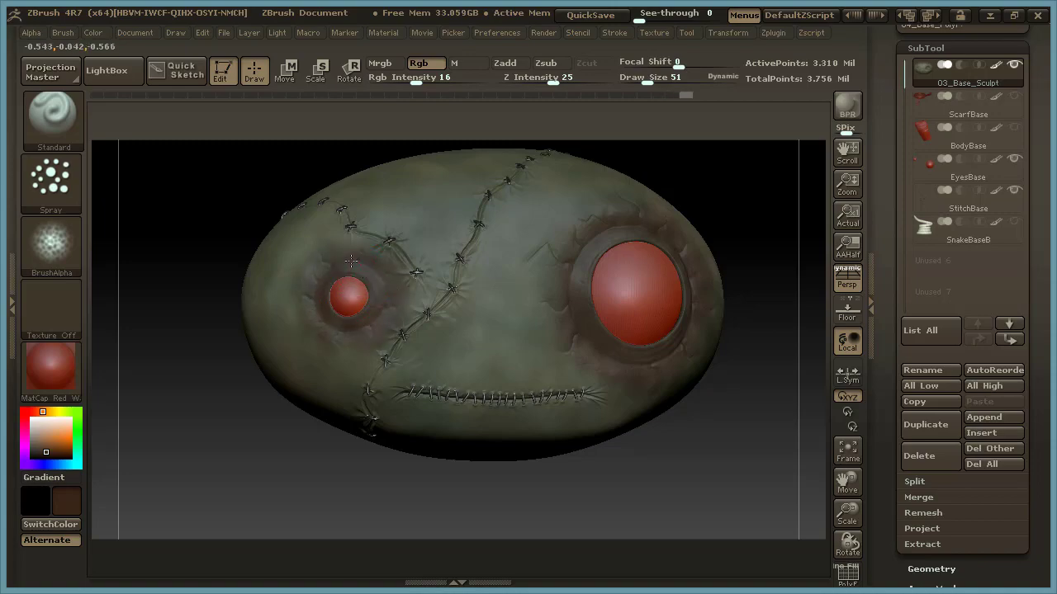
pyautogui.moveTo(369, 362); pyautogui.dragTo(375, 356)
pyautogui.moveTo(740, 198); pyautogui.dragTo(617, 195)
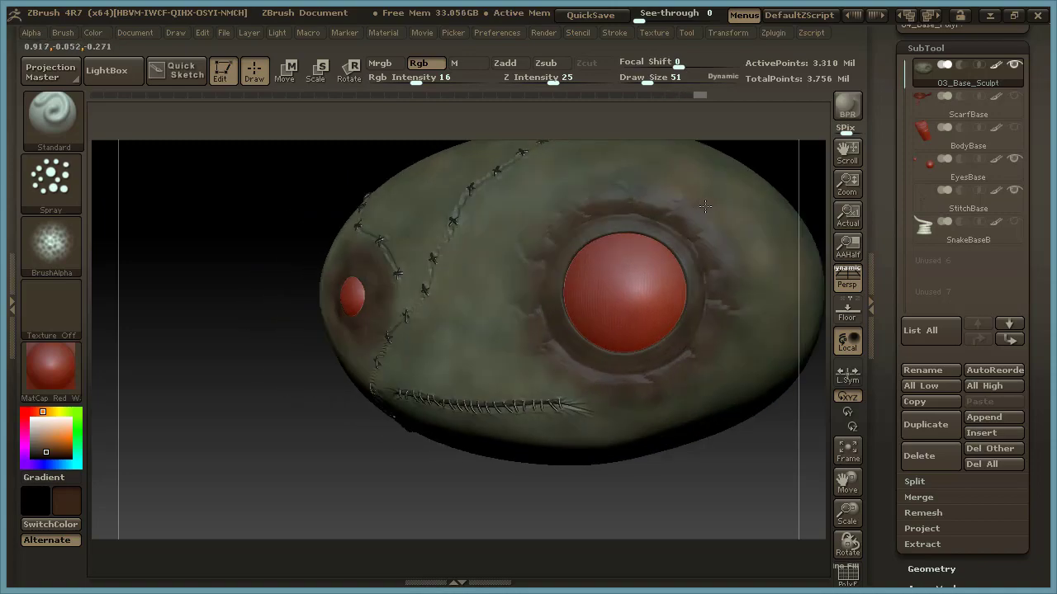
pyautogui.moveTo(763, 180)
pyautogui.mouseDown()
pyautogui.moveTo(796, 159)
pyautogui.moveTo(718, 217)
pyautogui.mouseUp()
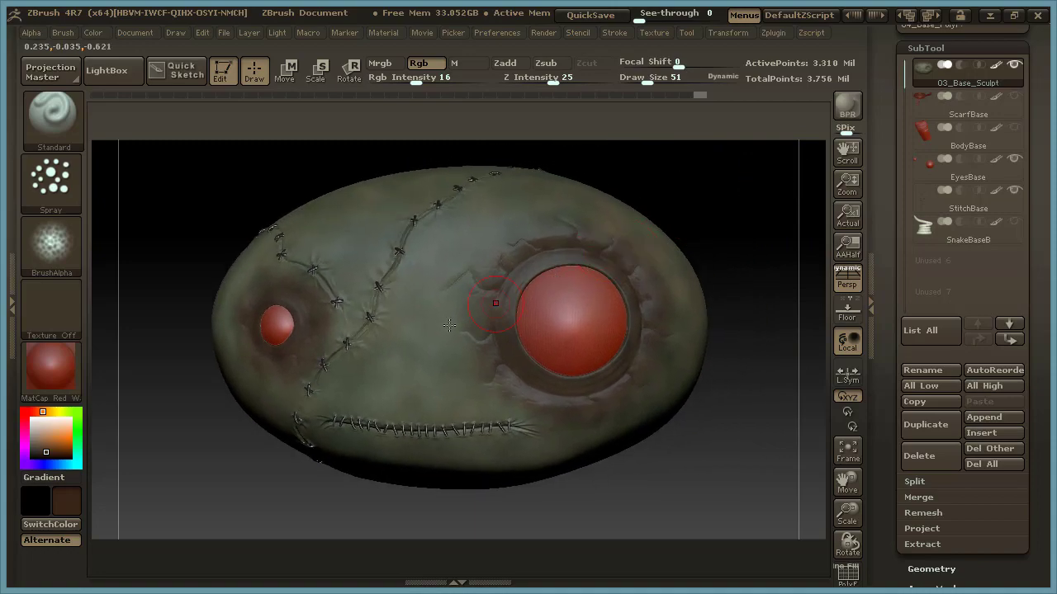
# Change the colour to magenta-purple, R 110, G 40, B 88, set Draw Size to 73 and spray it around both eye sockets.
pyautogui.click(49, 446)
pyautogui.moveTo(691, 185); pyautogui.dragTo(668, 196)
pyautogui.moveTo(33, 412); pyautogui.dragTo(25, 436)
pyautogui.moveTo(689, 230); pyautogui.dragTo(750, 207)
pyautogui.press('space')
pyautogui.moveTo(507, 285); pyautogui.dragTo(522, 286)
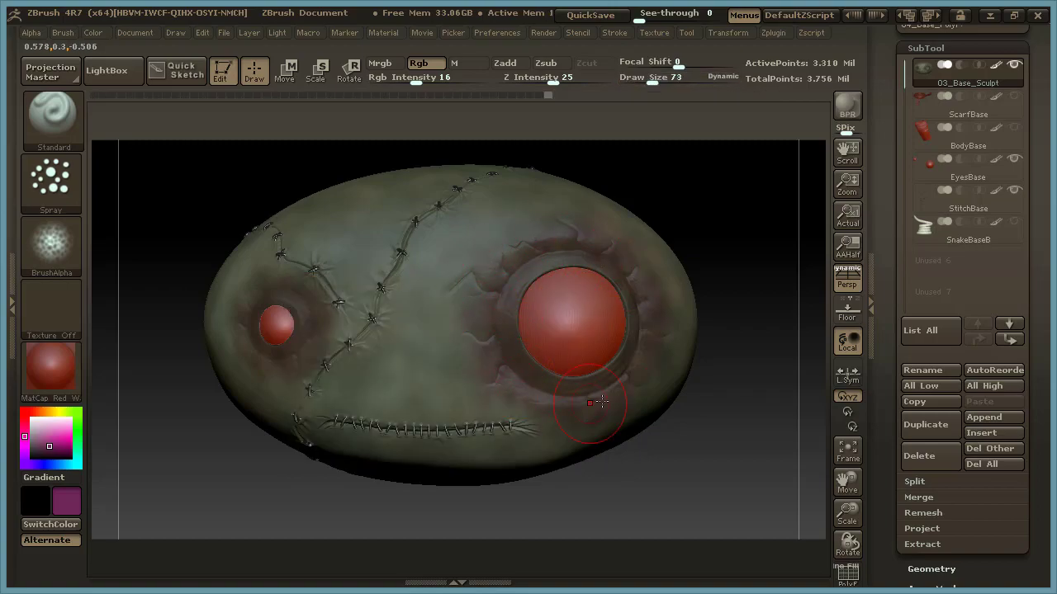
pyautogui.moveTo(712, 231); pyautogui.dragTo(713, 215)
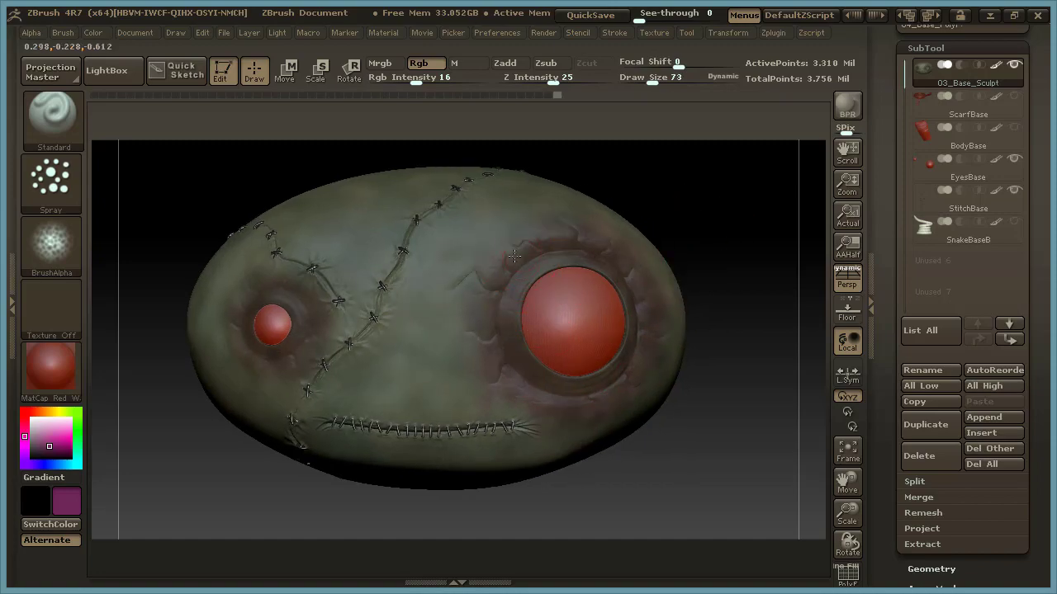
pyautogui.moveTo(677, 170); pyautogui.dragTo(463, 251)
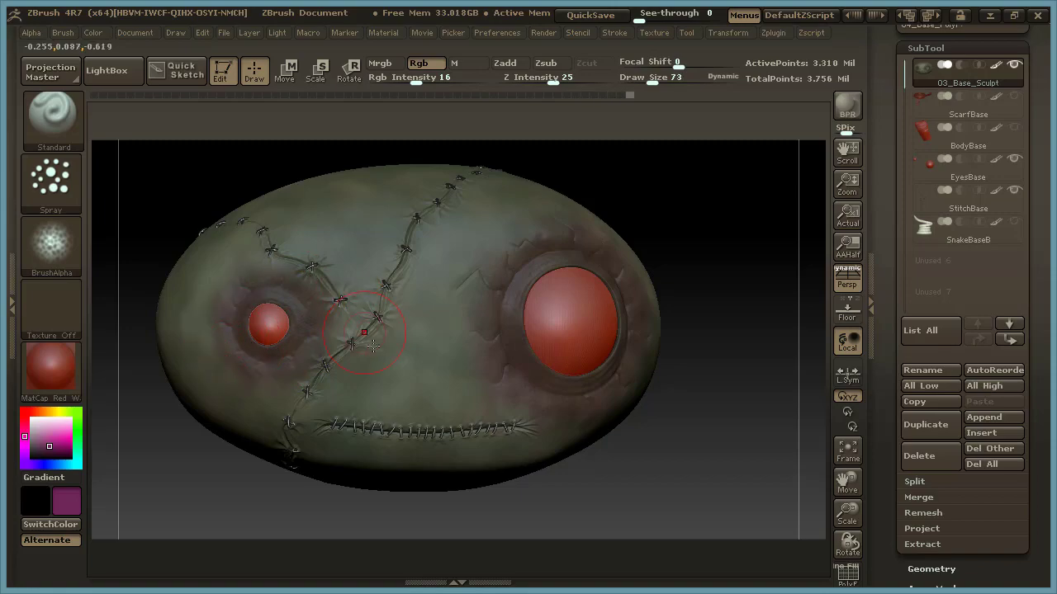
pyautogui.moveTo(741, 224); pyautogui.dragTo(547, 233)
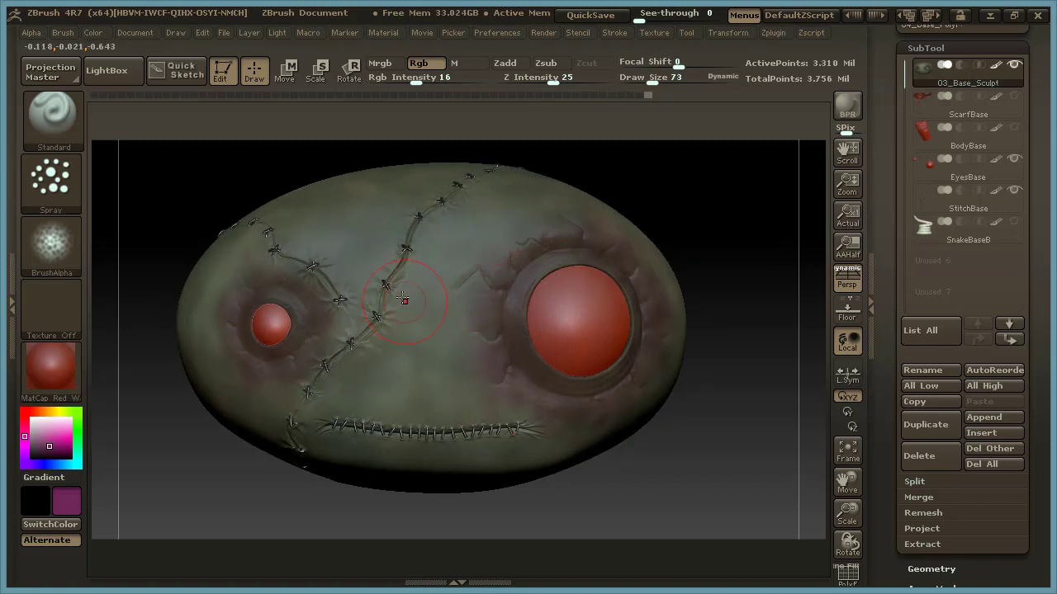
# Set Draw Size to 39 and spray the purple along the long stitched seam across the forehead.
pyautogui.press('space')
pyautogui.moveTo(400, 297); pyautogui.dragTo(392, 296)
pyautogui.moveTo(622, 165)
pyautogui.mouseDown()
pyautogui.moveTo(686, 206)
pyautogui.moveTo(566, 196)
pyautogui.mouseUp()
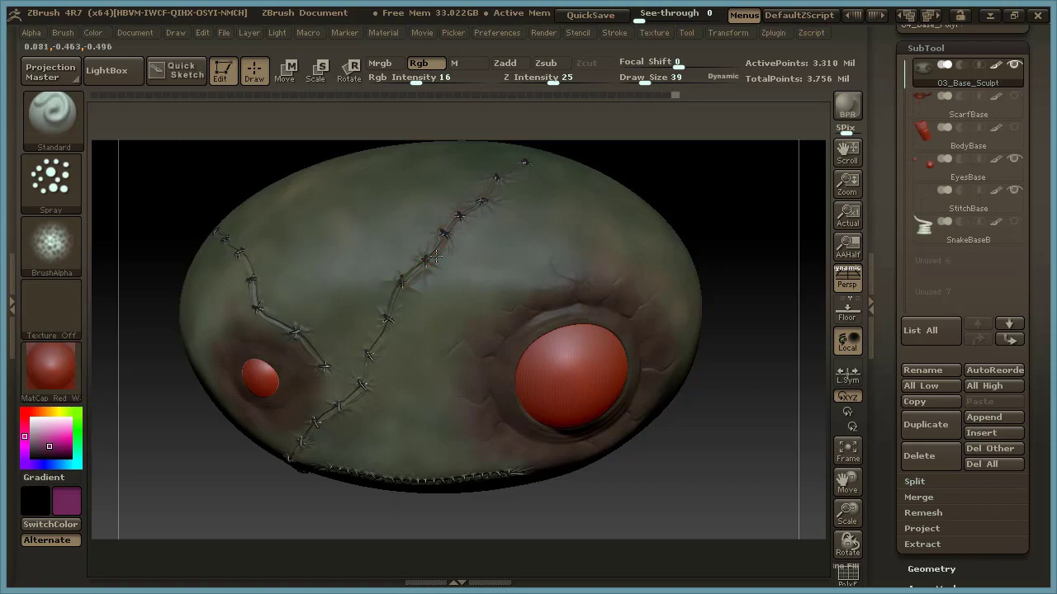
pyautogui.moveTo(376, 345); pyautogui.dragTo(314, 436)
pyautogui.moveTo(396, 302); pyautogui.dragTo(328, 399)
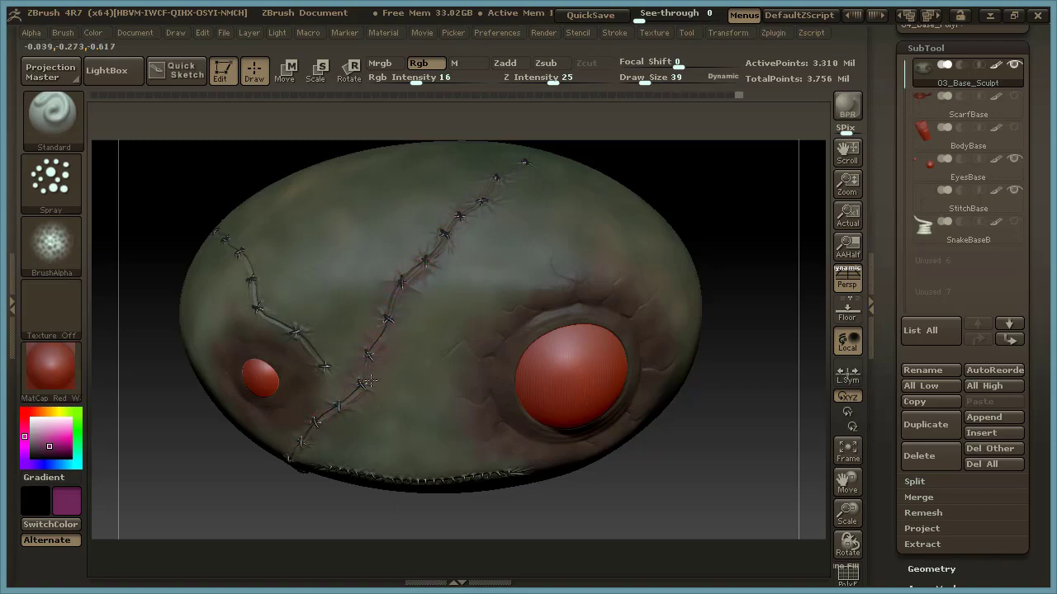
# Continue the purple along the long seam's lower end, the mouth stitches and the short seam above the small eye.
pyautogui.moveTo(689, 206)
pyautogui.mouseDown()
pyautogui.moveTo(675, 308)
pyautogui.moveTo(703, 335)
pyautogui.moveTo(694, 359)
pyautogui.moveTo(672, 355)
pyautogui.mouseUp()
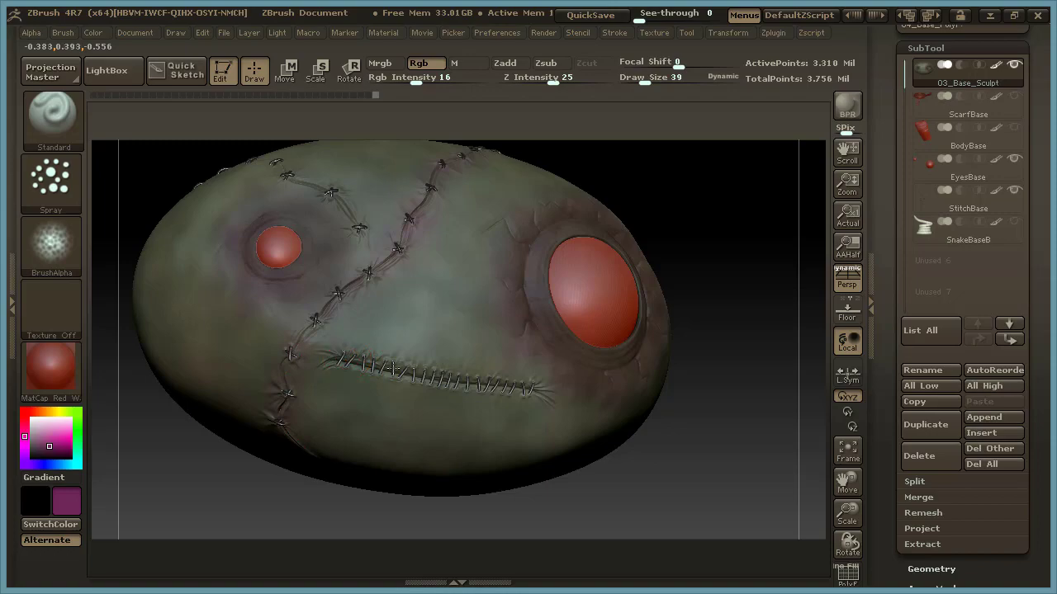
pyautogui.moveTo(637, 189)
pyautogui.mouseDown()
pyautogui.moveTo(743, 252)
pyautogui.moveTo(553, 353)
pyautogui.mouseUp()
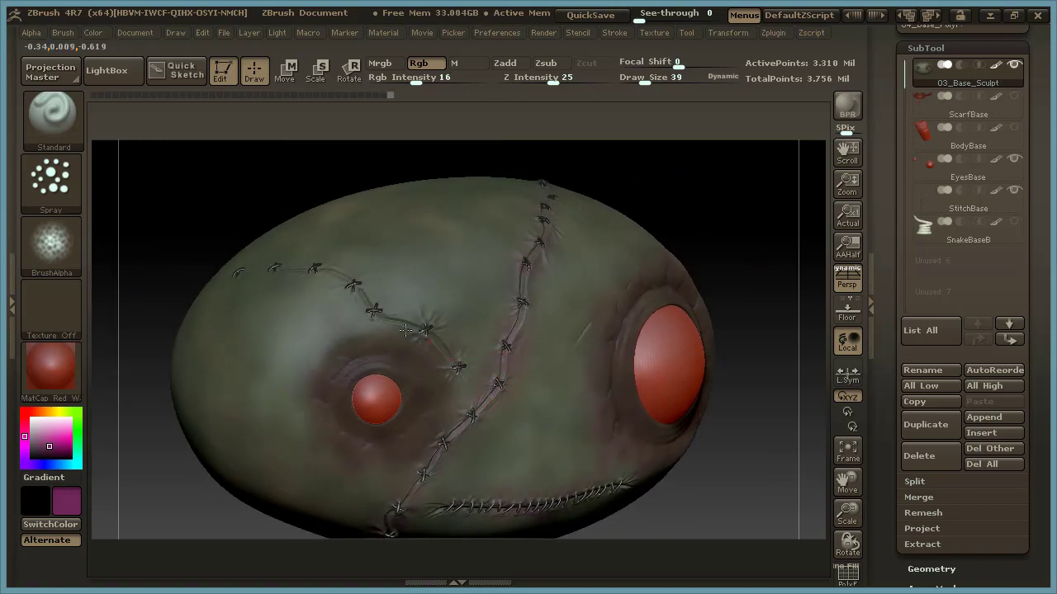
pyautogui.moveTo(249, 272)
pyautogui.mouseDown()
pyautogui.moveTo(356, 280)
pyautogui.moveTo(434, 344)
pyautogui.mouseUp()
pyautogui.moveTo(740, 213)
pyautogui.mouseDown()
pyautogui.moveTo(750, 217)
pyautogui.moveTo(707, 189)
pyautogui.moveTo(734, 192)
pyautogui.moveTo(675, 247)
pyautogui.mouseUp()
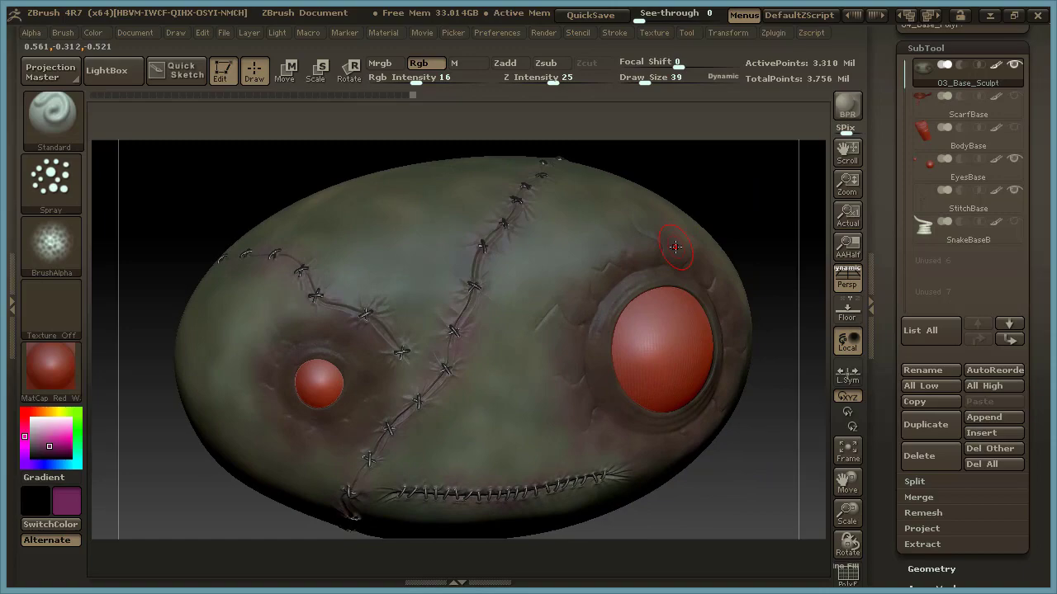
pyautogui.moveTo(714, 183); pyautogui.dragTo(738, 177)
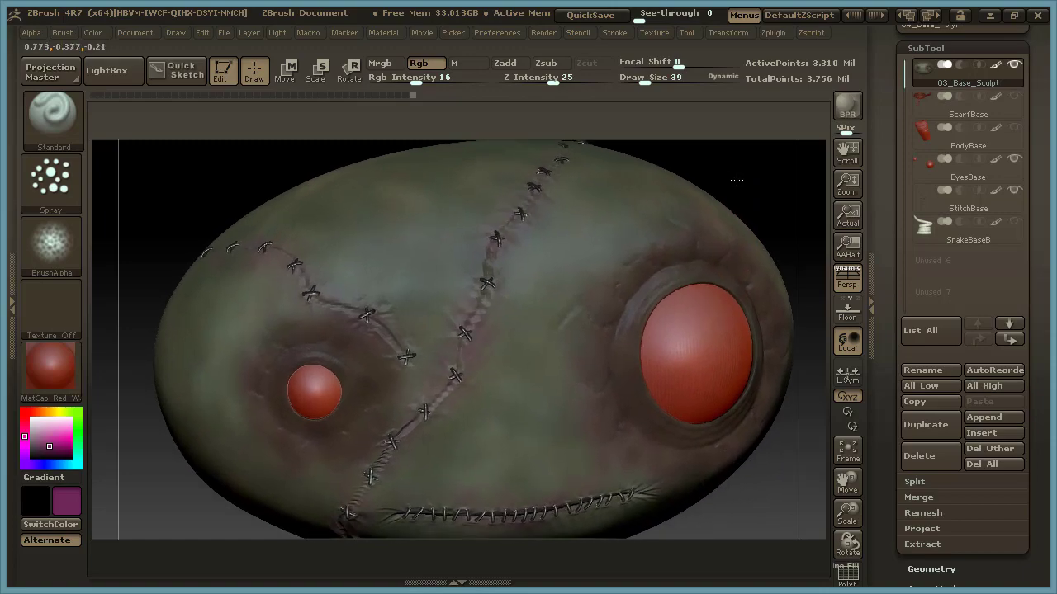
# Change the colour to dark blue, set Draw Size to 77 and spray it over the shadowed skin around the eyes.
pyautogui.click(27, 460)
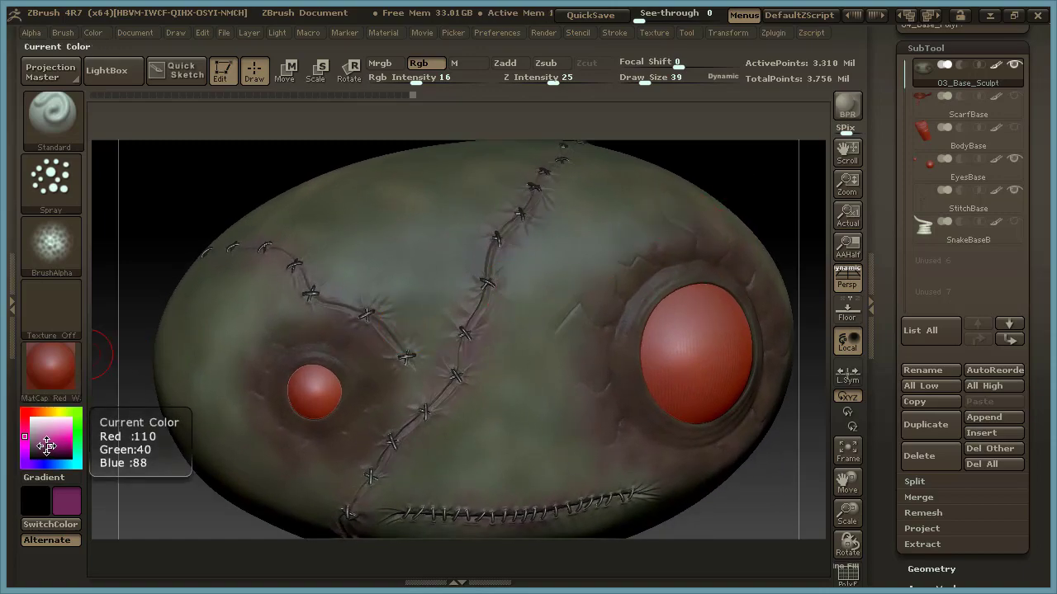
pyautogui.moveTo(27, 460); pyautogui.dragTo(50, 466)
pyautogui.moveTo(747, 184)
pyautogui.mouseDown()
pyautogui.moveTo(727, 250)
pyautogui.moveTo(738, 289)
pyautogui.mouseUp()
pyautogui.press('space')
pyautogui.moveTo(511, 321); pyautogui.dragTo(520, 321)
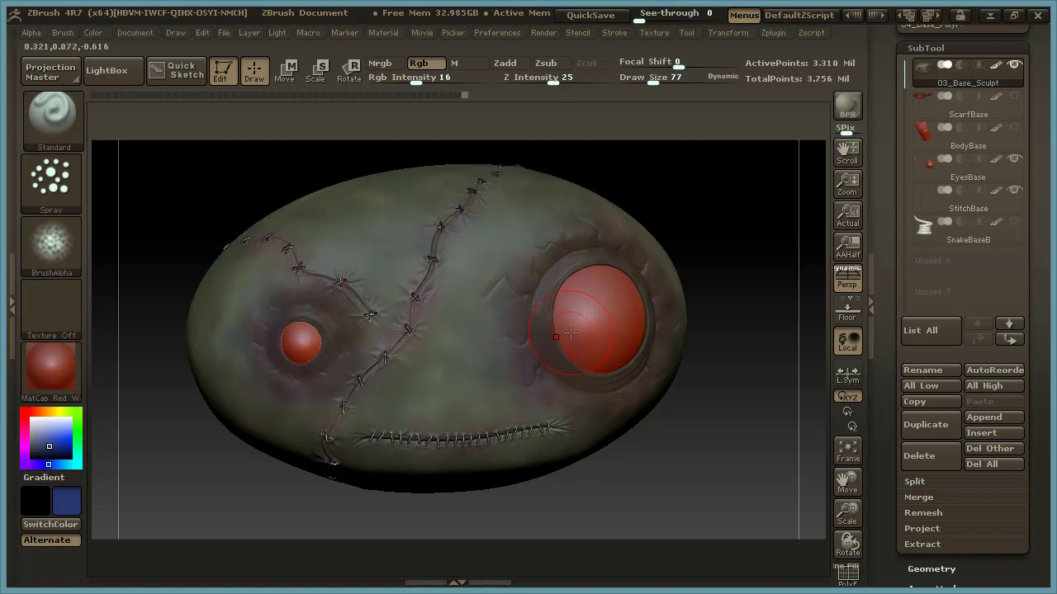
# Set Draw Size to 9 and change the colour to dark red for detailing the stitched seams.
pyautogui.press('shift')
pyautogui.moveTo(733, 216)
pyautogui.mouseDown()
pyautogui.moveTo(720, 177)
pyautogui.moveTo(695, 176)
pyautogui.mouseUp()
pyautogui.press('space')
pyautogui.moveTo(710, 221)
pyautogui.mouseDown()
pyautogui.moveTo(658, 246)
pyautogui.moveTo(644, 207)
pyautogui.moveTo(649, 279)
pyautogui.mouseUp()
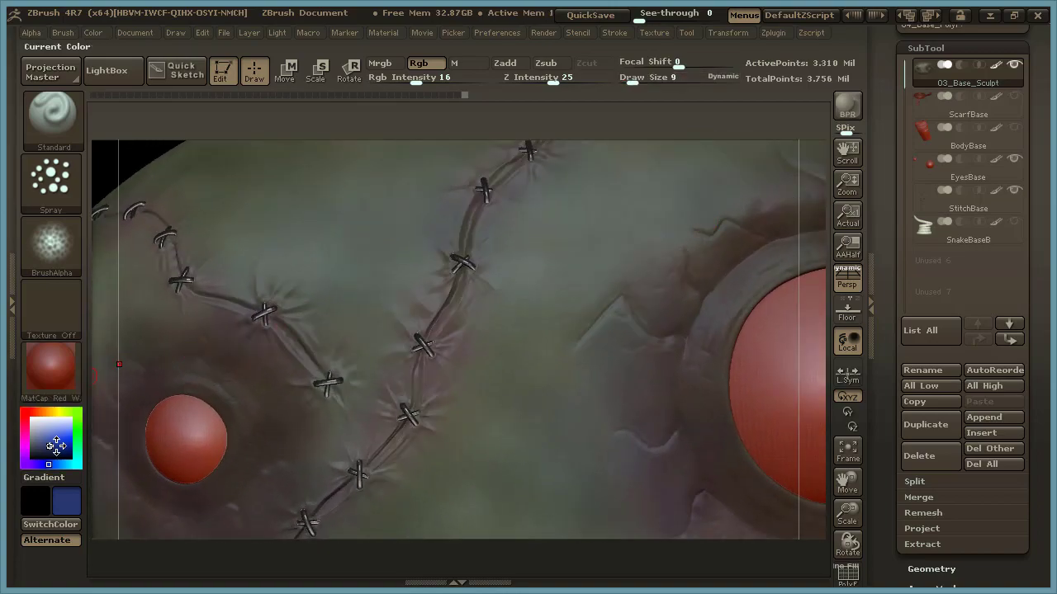
pyautogui.moveTo(42, 415); pyautogui.dragTo(16, 411)
pyautogui.moveTo(55, 448)
pyautogui.mouseDown()
pyautogui.moveTo(67, 456)
pyautogui.moveTo(62, 445)
pyautogui.mouseUp()
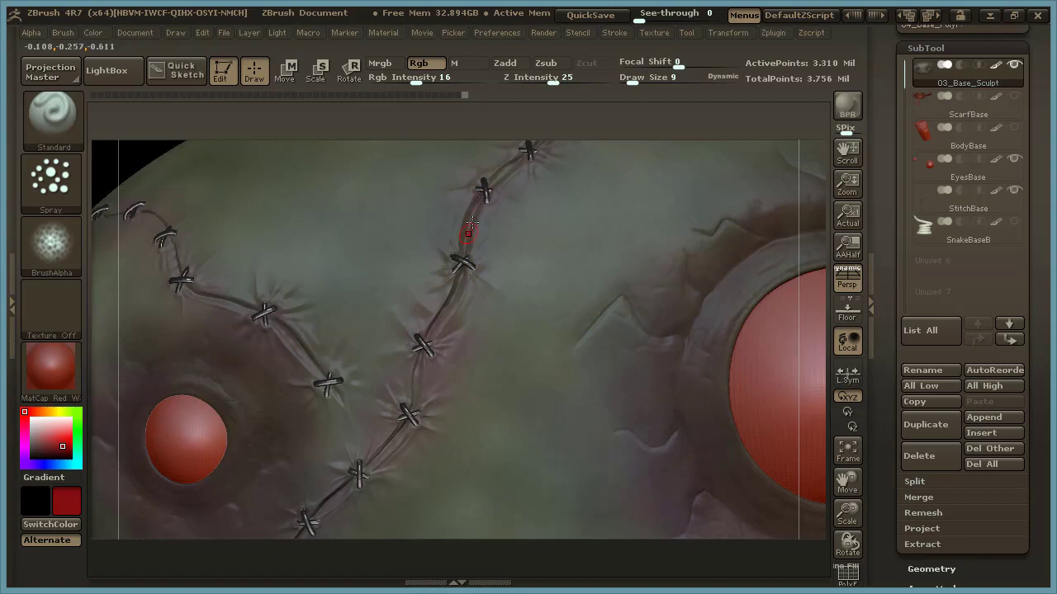
# Set the brush to Alpha Off with the FreeHand stroke.
pyautogui.click(54, 239)
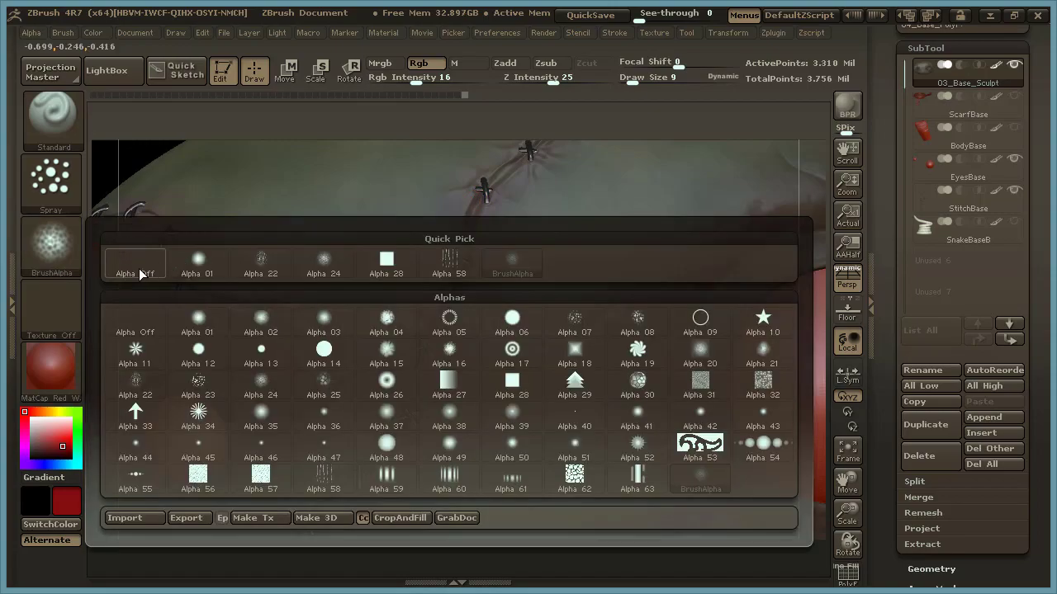
pyautogui.click(134, 264)
pyautogui.click(64, 191)
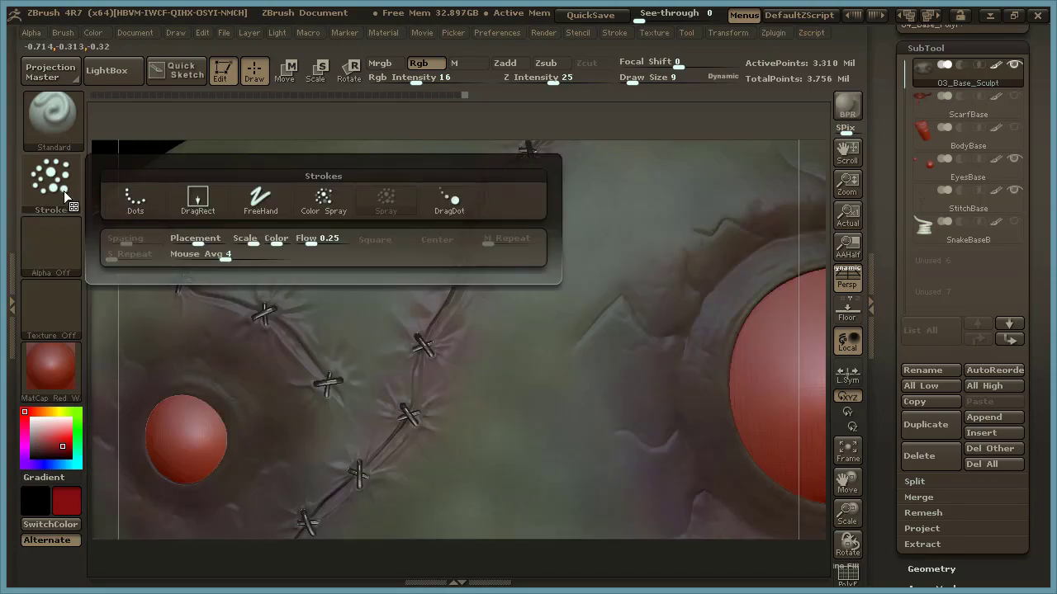
pyautogui.click(269, 210)
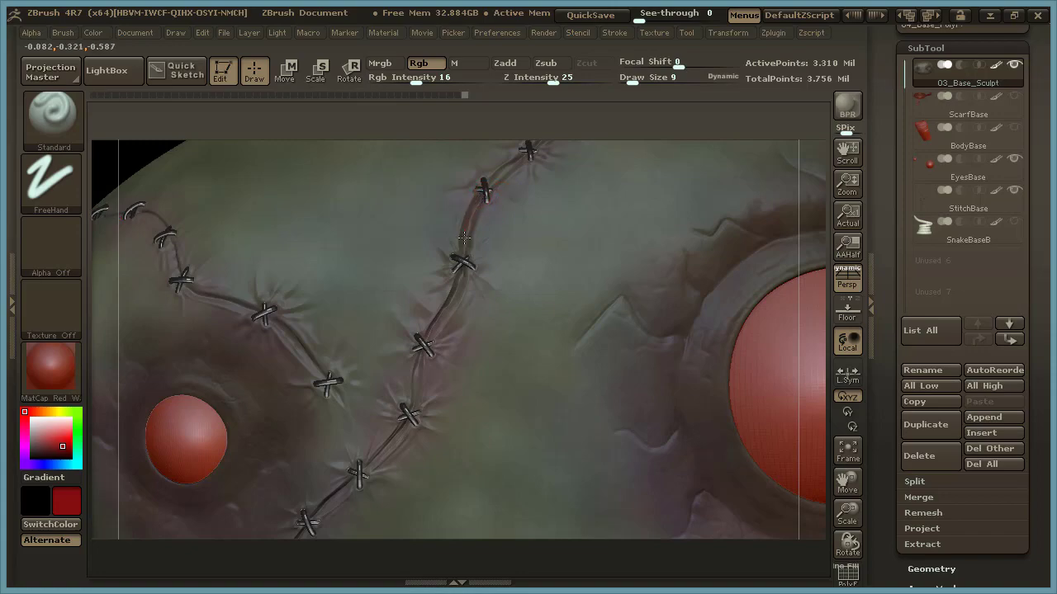
# Paint dark red inside the upper part of the long seam, between the stitches above the small eye.
pyautogui.moveTo(476, 201); pyautogui.dragTo(464, 260)
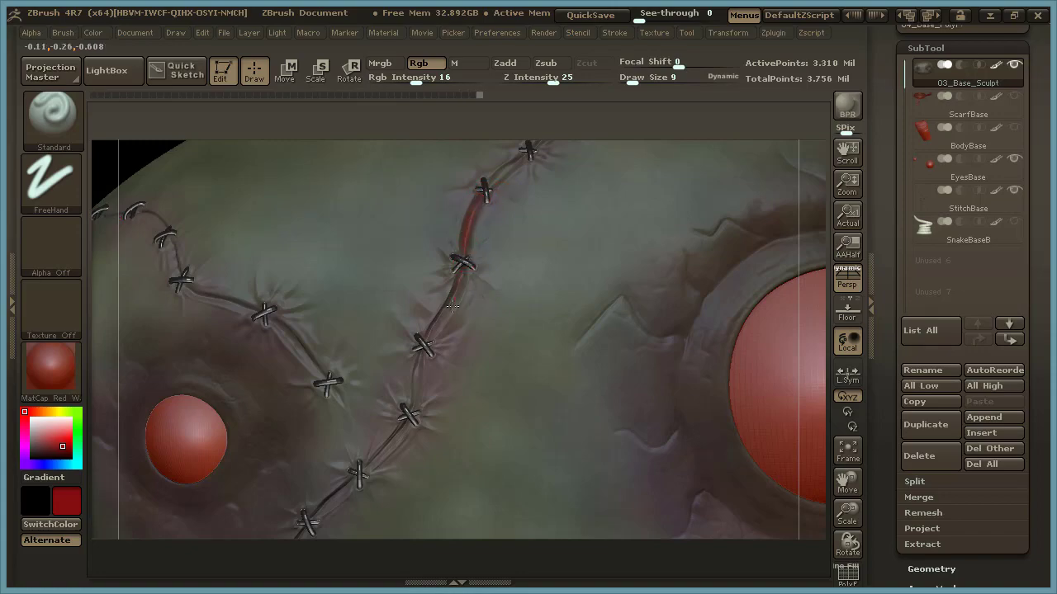
pyautogui.moveTo(432, 330); pyautogui.dragTo(423, 345)
pyautogui.moveTo(417, 385); pyautogui.dragTo(409, 417)
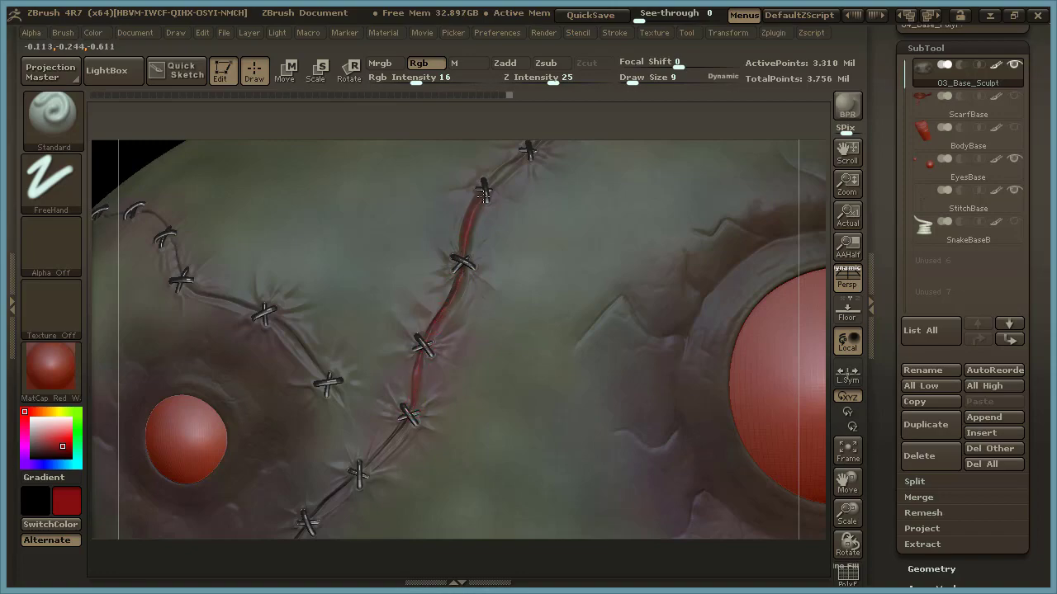
pyautogui.moveTo(501, 176); pyautogui.dragTo(528, 151)
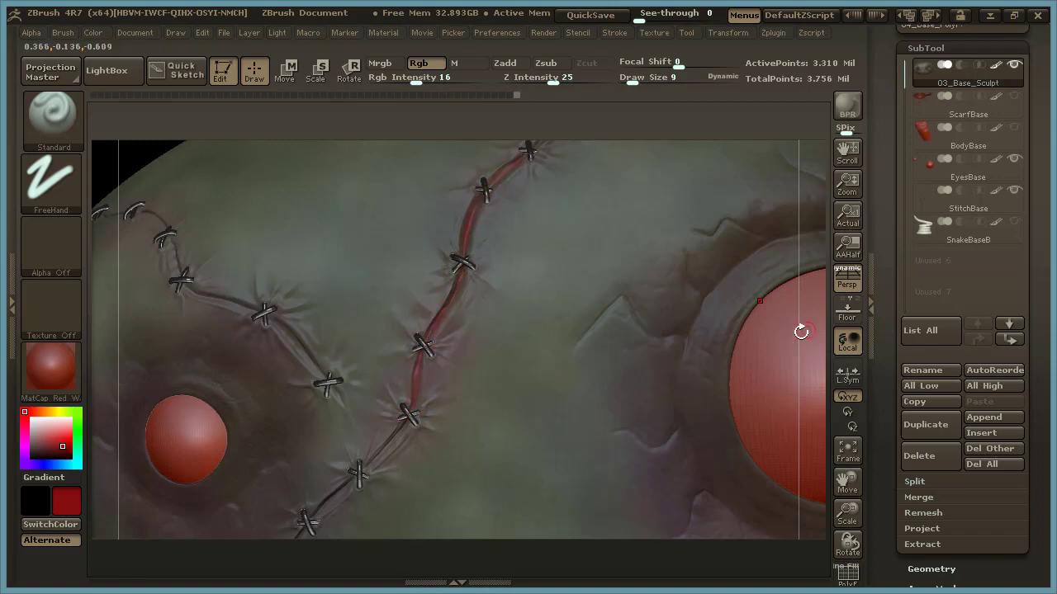
# Continue the dark red along the long seam's lower segments, down towards the corner of the mouth.
pyautogui.keyDown('alt'); pyautogui.moveTo(813, 309); pyautogui.dragTo(817, 241); pyautogui.keyUp('alt')
pyautogui.moveTo(419, 329)
pyautogui.mouseDown()
pyautogui.moveTo(409, 355)
pyautogui.moveTo(340, 427)
pyautogui.moveTo(351, 421)
pyautogui.mouseUp()
pyautogui.moveTo(384, 387); pyautogui.dragTo(407, 361)
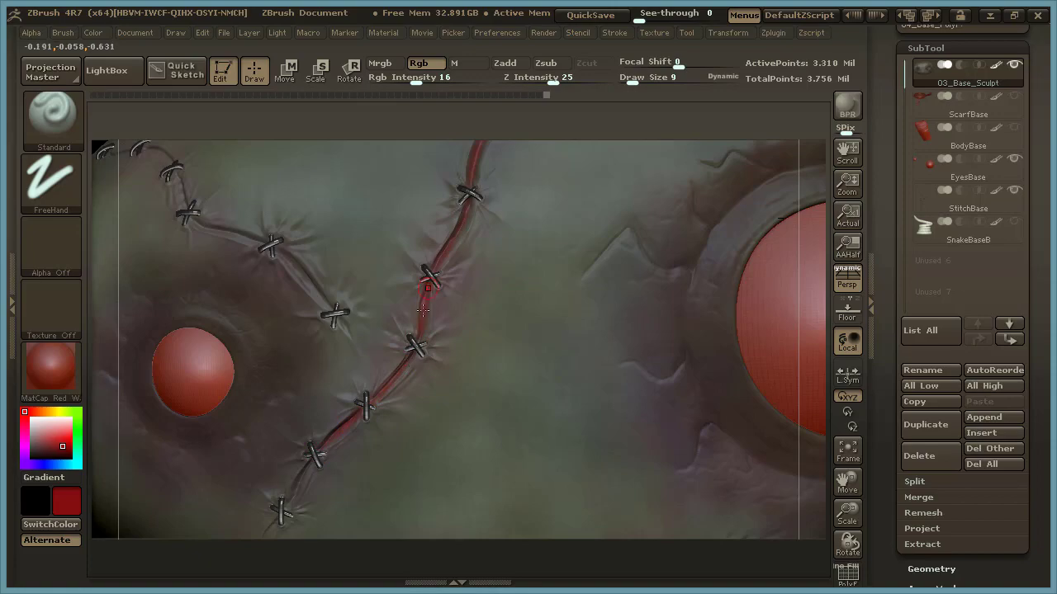
pyautogui.keyDown('alt'); pyautogui.moveTo(808, 326); pyautogui.dragTo(812, 223); pyautogui.keyUp('alt')
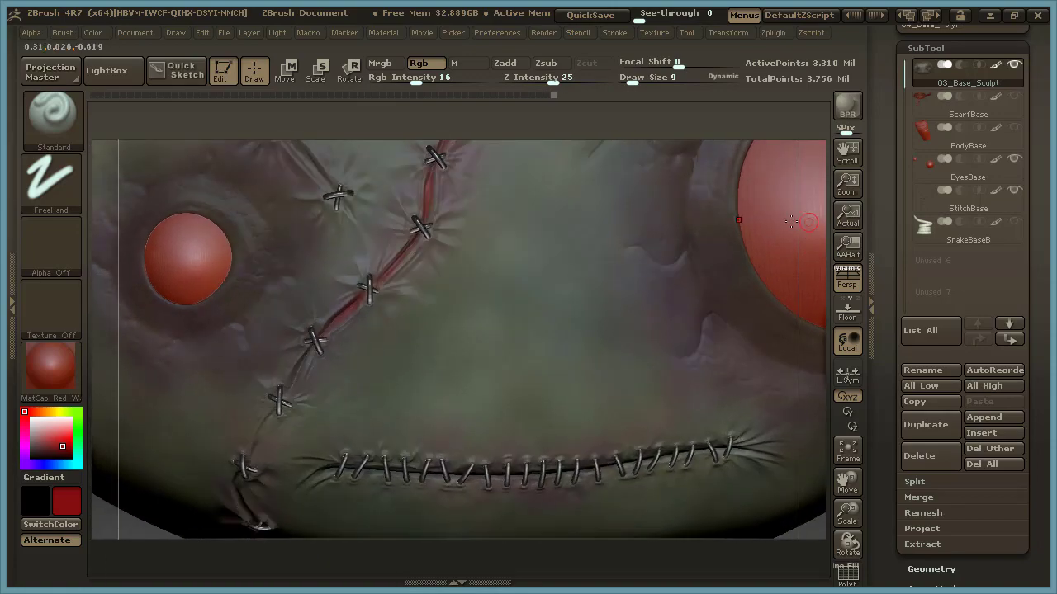
pyautogui.moveTo(311, 348); pyautogui.dragTo(299, 363)
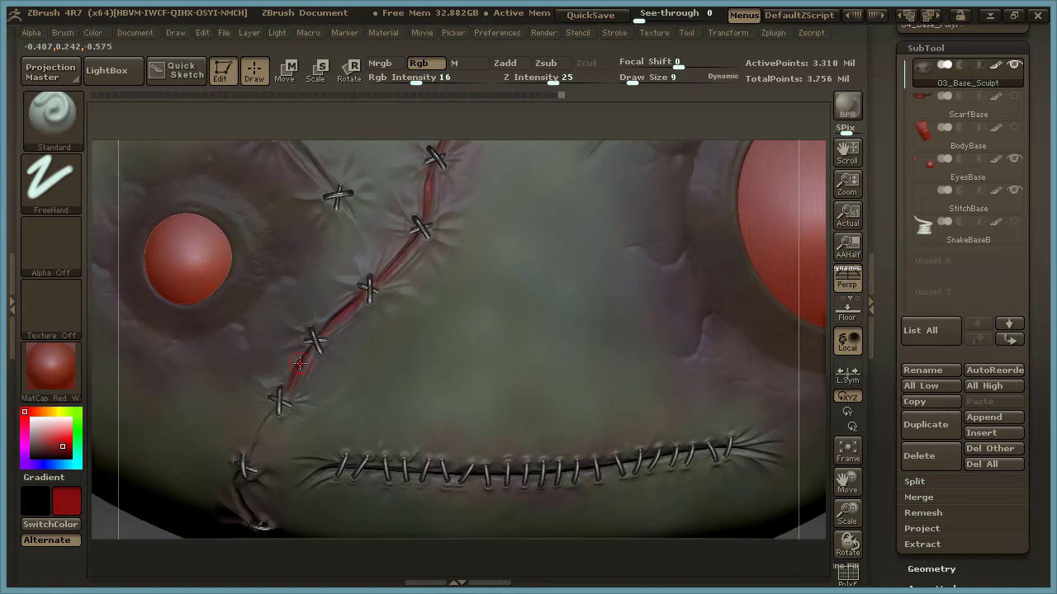
pyautogui.moveTo(273, 415); pyautogui.dragTo(256, 444)
pyautogui.moveTo(380, 281)
pyautogui.mouseDown()
pyautogui.moveTo(424, 229)
pyautogui.moveTo(398, 260)
pyautogui.mouseUp()
# Choose a darker red, set Draw Size to 5 and paint the inner crease of the long seam's middle segments.
pyautogui.click(57, 451)
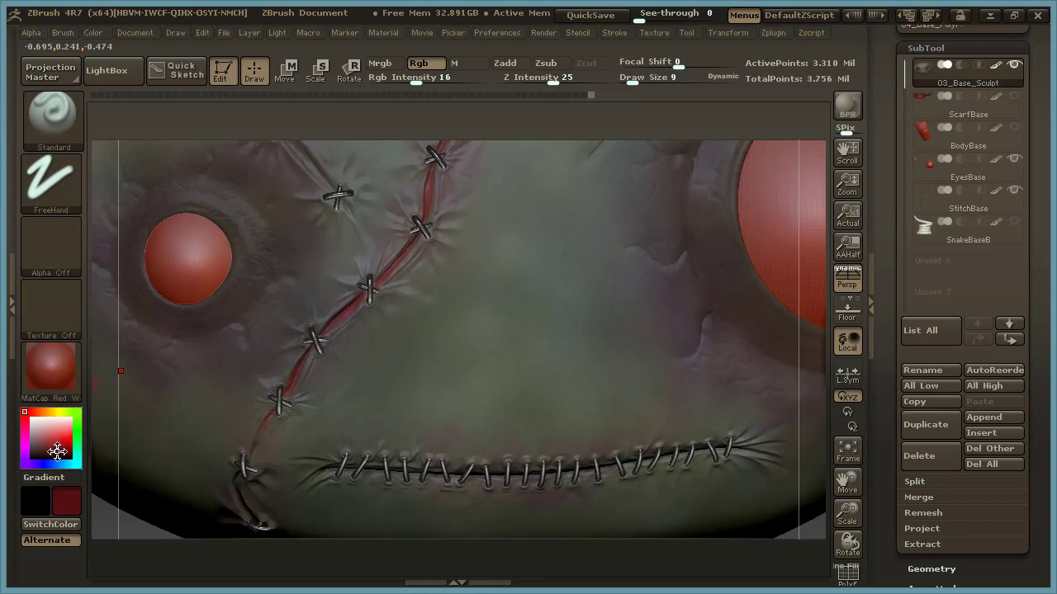
pyautogui.keyDown('alt'); pyautogui.moveTo(535, 122); pyautogui.dragTo(644, 114); pyautogui.keyUp('alt')
pyautogui.press('space')
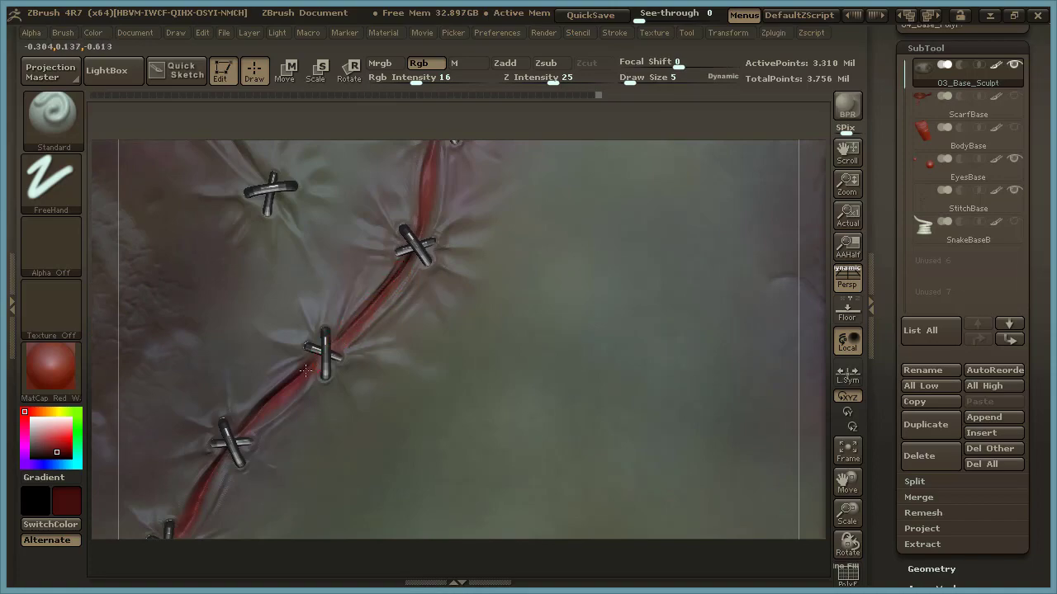
pyautogui.moveTo(271, 414); pyautogui.dragTo(289, 398)
pyautogui.moveTo(354, 336)
pyautogui.mouseDown()
pyautogui.moveTo(401, 285)
pyautogui.moveTo(438, 160)
pyautogui.moveTo(426, 203)
pyautogui.mouseUp()
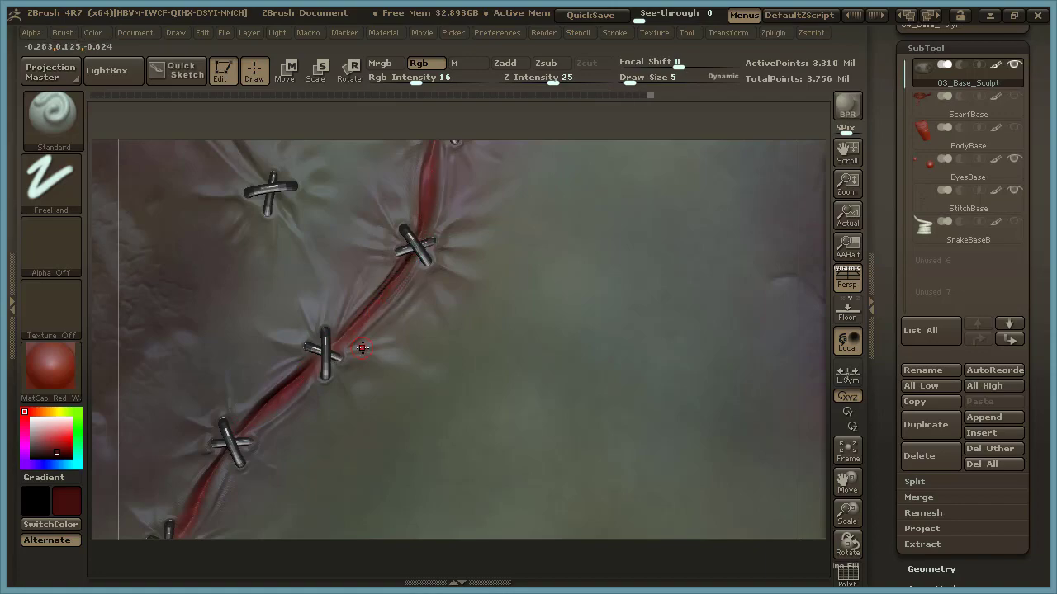
# Set Focal Shift to -26 and Draw Size to 10, and darken the edges of the middle seam segment.
pyautogui.press('space')
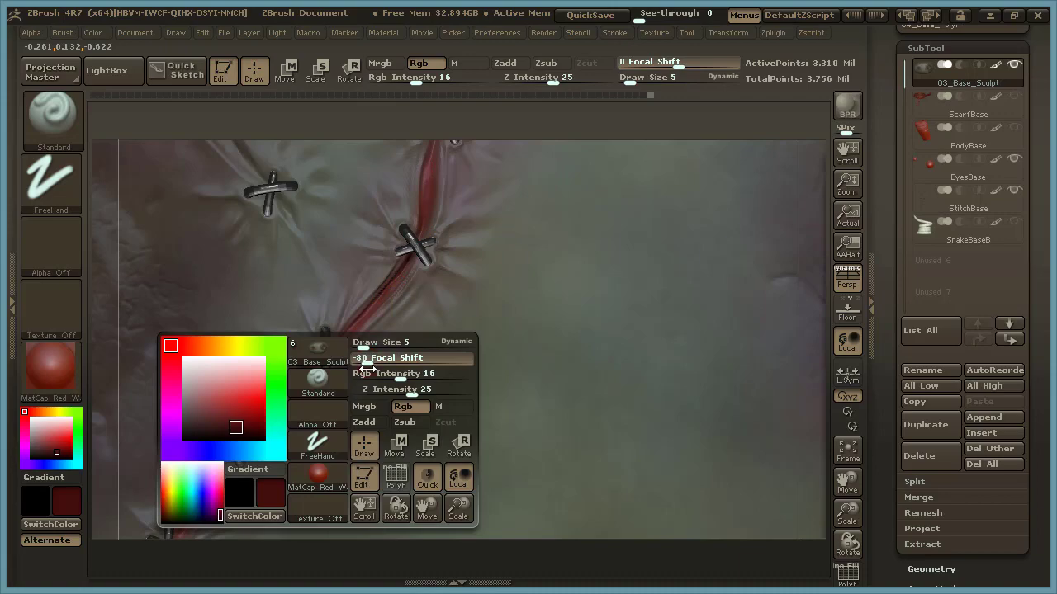
pyautogui.click(396, 361)
pyautogui.moveTo(363, 347); pyautogui.dragTo(429, 263)
pyautogui.moveTo(368, 342); pyautogui.dragTo(408, 275)
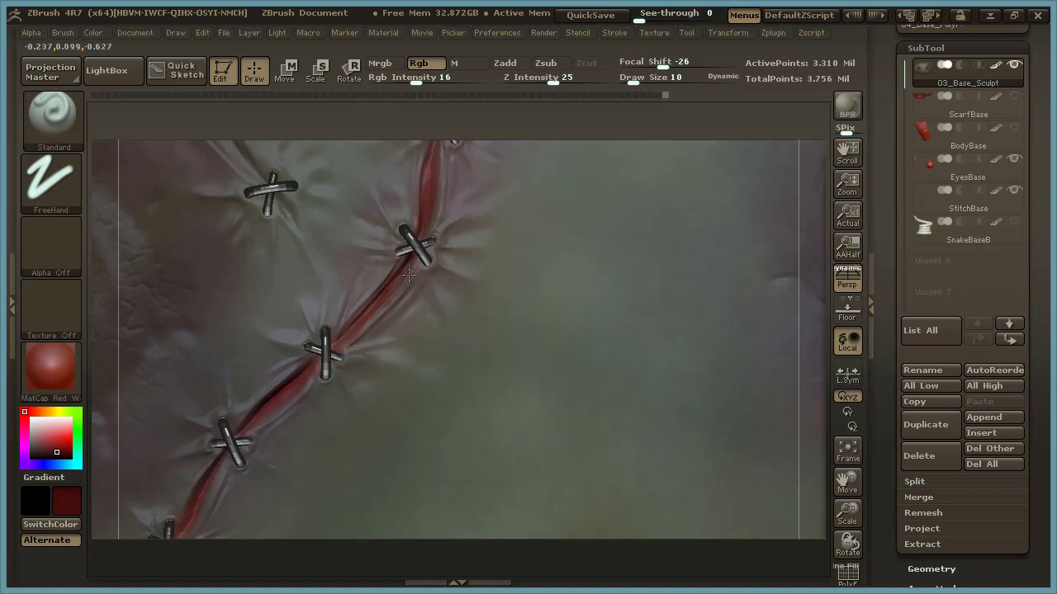
pyautogui.moveTo(348, 302)
pyautogui.mouseDown()
pyautogui.moveTo(367, 272)
pyautogui.moveTo(388, 268)
pyautogui.mouseUp()
# Examine the whole painted head from several angles, checking the wound colours and eye sockets.
pyautogui.moveTo(818, 328)
pyautogui.keyDown('alt'); pyautogui.mouseDown()
pyautogui.moveTo(717, 326)
pyautogui.moveTo(509, 382)
pyautogui.mouseUp(); pyautogui.keyUp('alt')
pyautogui.press('f')
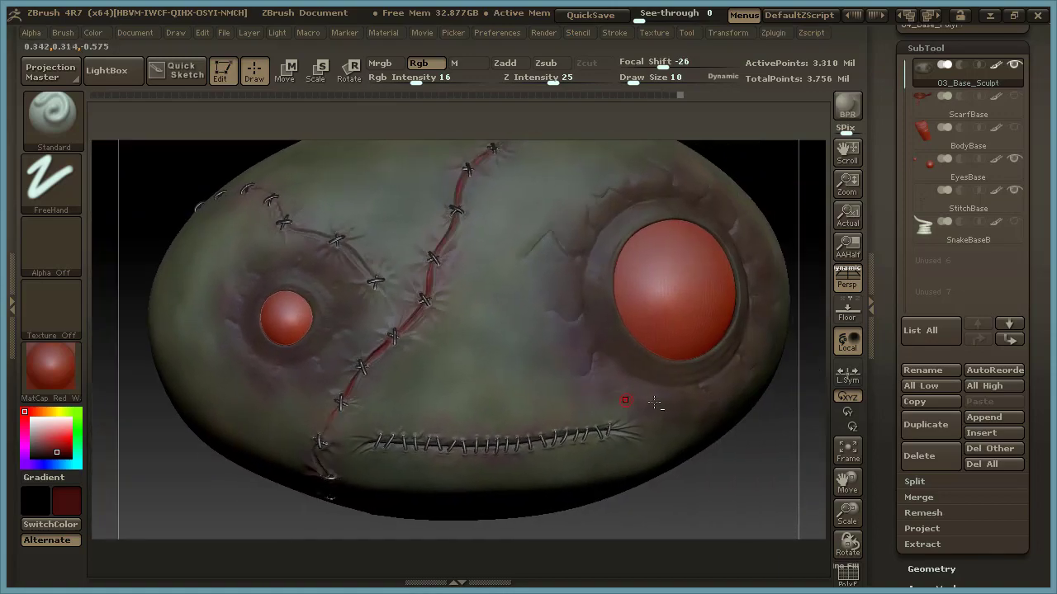
pyautogui.keyDown('alt'); pyautogui.moveTo(814, 401); pyautogui.dragTo(579, 438); pyautogui.keyUp('alt')
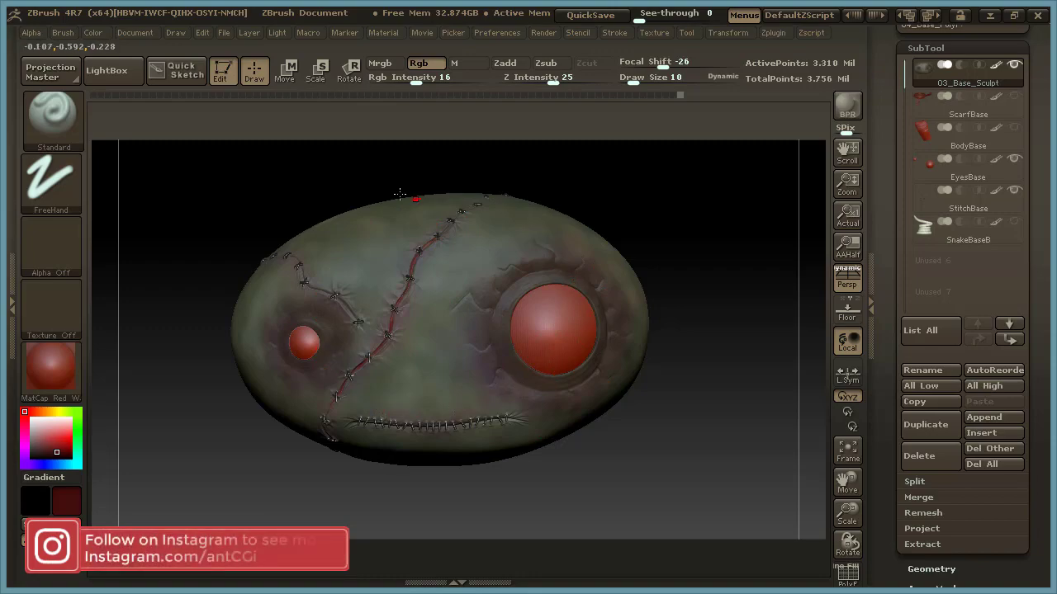
pyautogui.moveTo(649, 254)
pyautogui.mouseDown()
pyautogui.moveTo(683, 217)
pyautogui.moveTo(665, 265)
pyautogui.mouseUp()
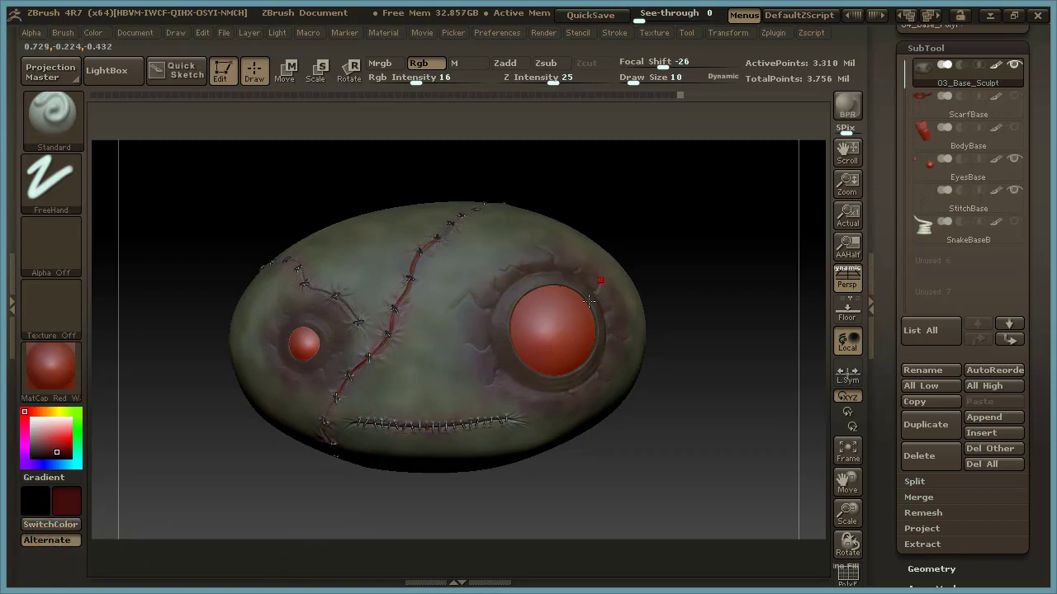
pyautogui.moveTo(712, 295); pyautogui.dragTo(675, 339)
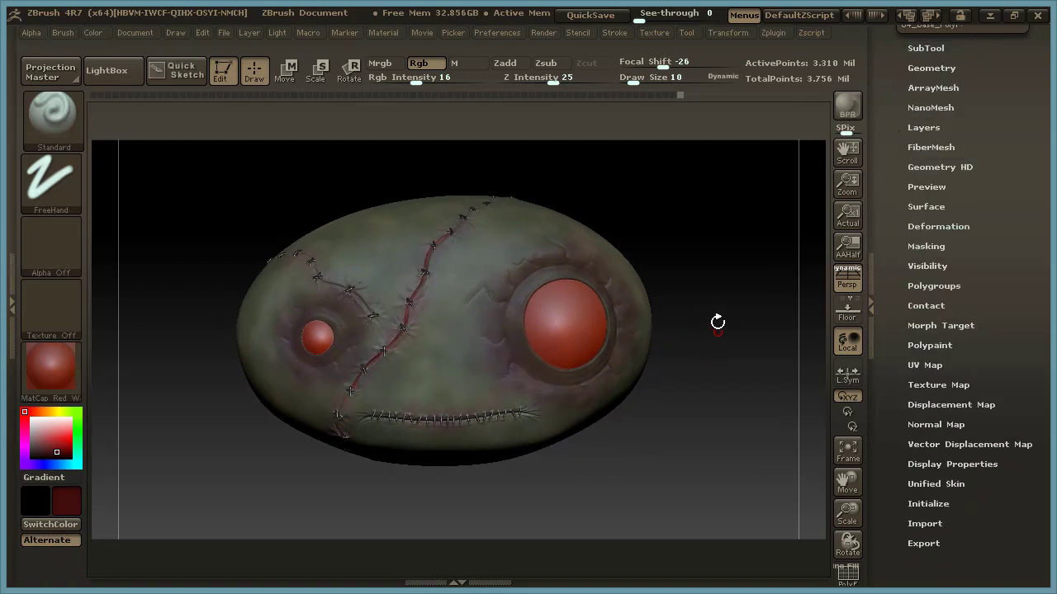
pyautogui.moveTo(718, 323); pyautogui.dragTo(721, 345)
pyautogui.moveTo(1036, 70); pyautogui.dragTo(1036, 205)
pyautogui.moveTo(691, 392); pyautogui.dragTo(683, 387)
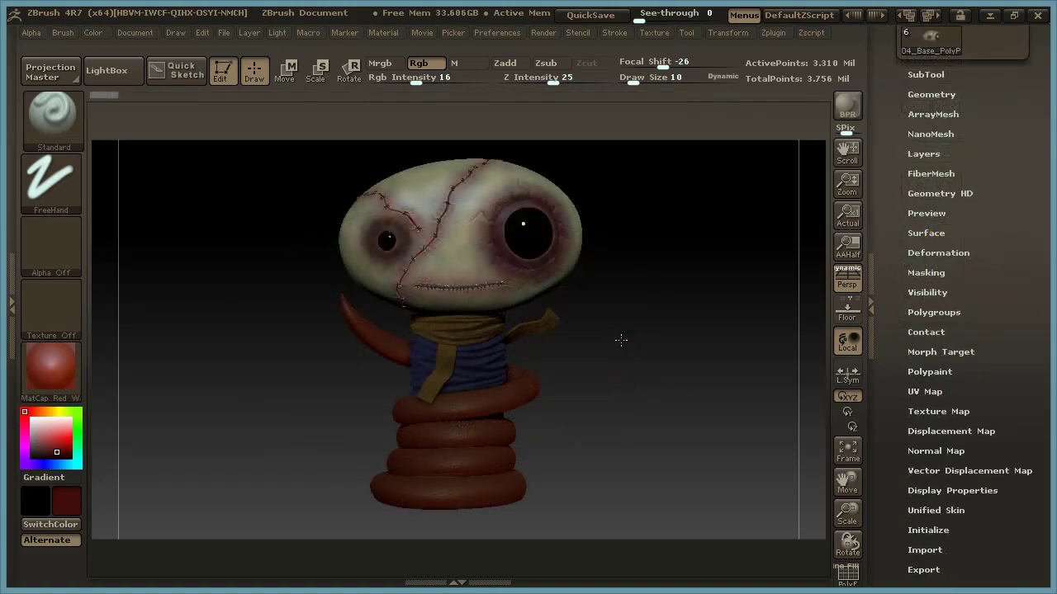
# Inspect the fully painted character with its scarf, body and snake, viewing the head up close and from several angles.
pyautogui.moveTo(618, 342)
pyautogui.mouseDown()
pyautogui.moveTo(641, 337)
pyautogui.moveTo(622, 339)
pyautogui.mouseUp()
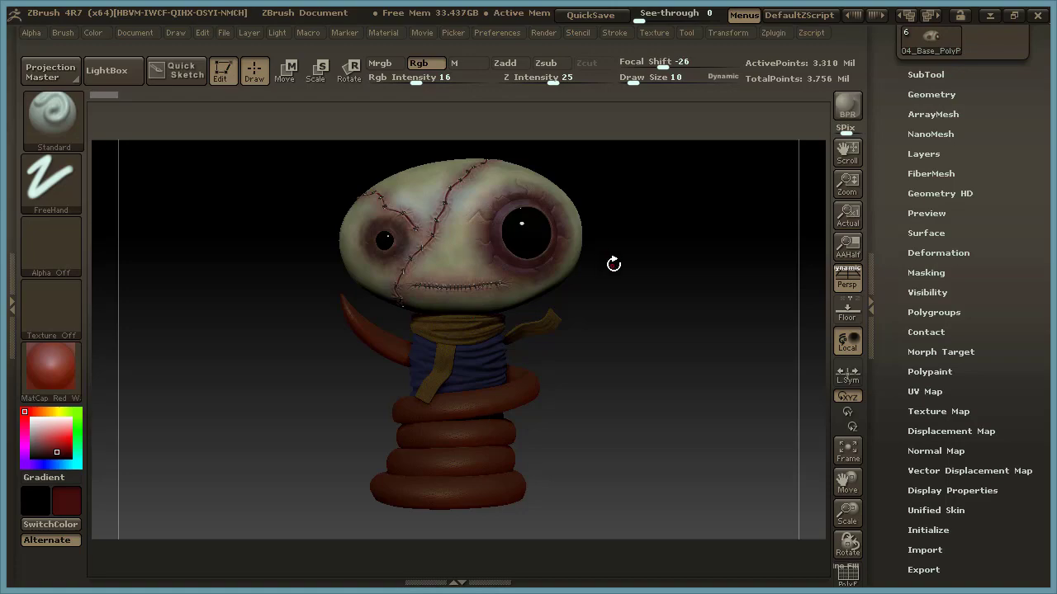
pyautogui.keyDown('alt'); pyautogui.moveTo(603, 305); pyautogui.dragTo(754, 373); pyautogui.keyUp('alt')
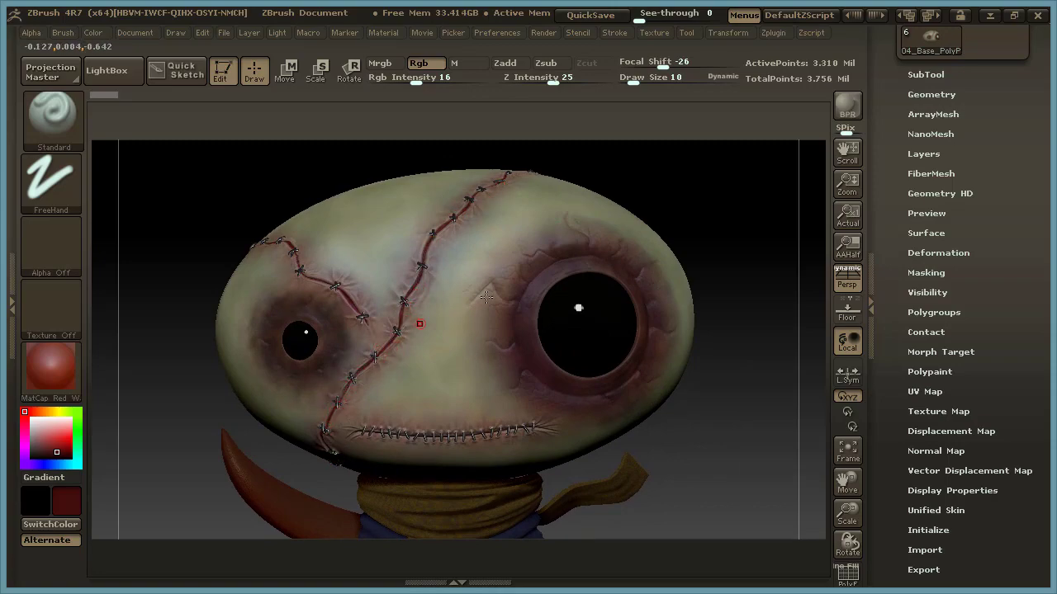
pyautogui.moveTo(722, 253); pyautogui.dragTo(634, 253)
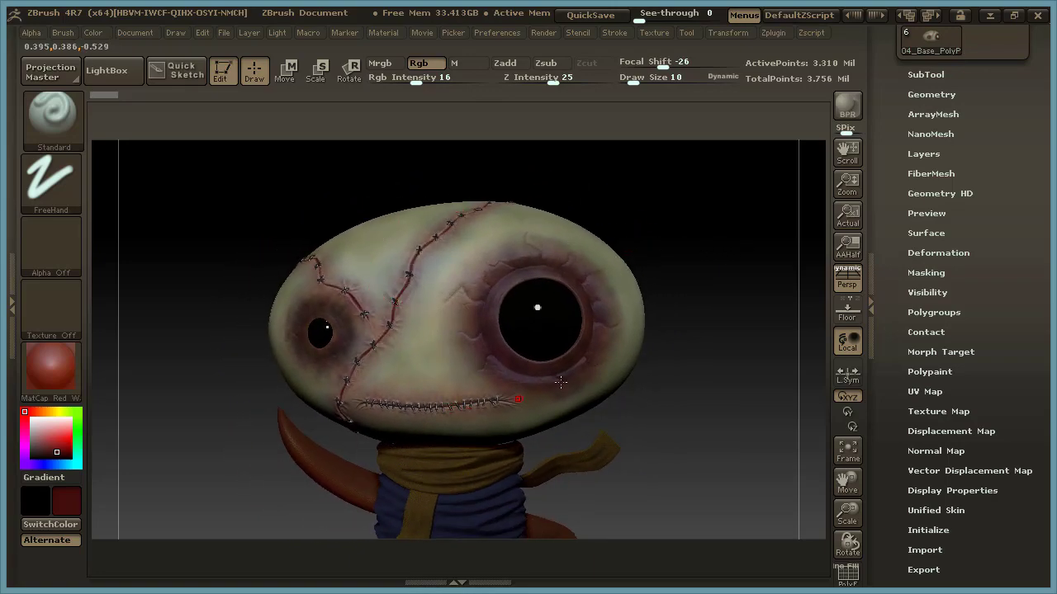
pyautogui.moveTo(703, 350)
pyautogui.keyDown('shift'); pyautogui.mouseDown()
pyautogui.moveTo(717, 350)
pyautogui.moveTo(702, 330)
pyautogui.moveTo(710, 348)
pyautogui.mouseUp(); pyautogui.keyUp('shift')
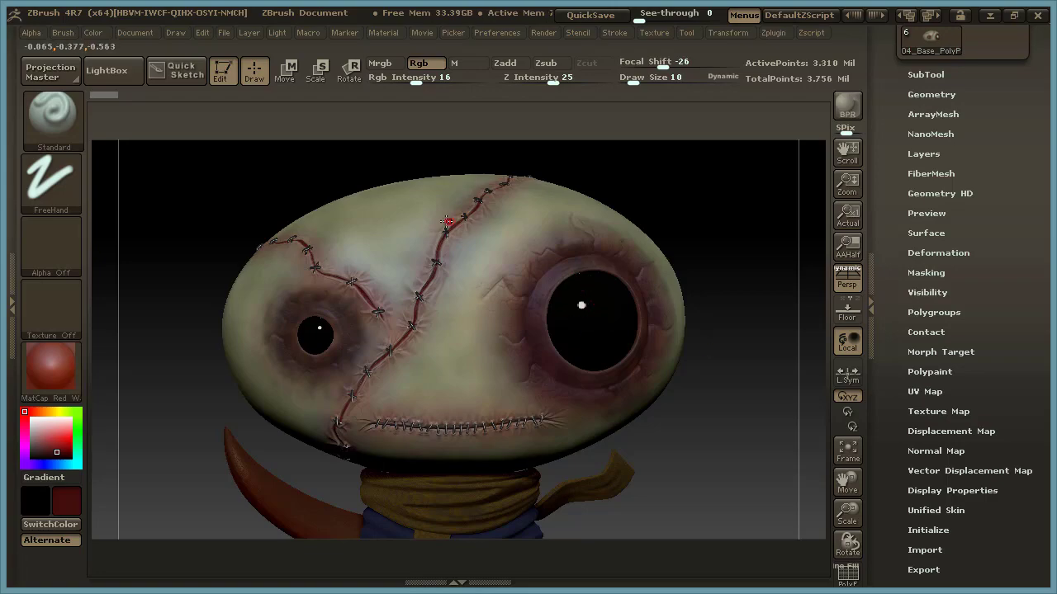
pyautogui.moveTo(684, 209); pyautogui.dragTo(687, 201)
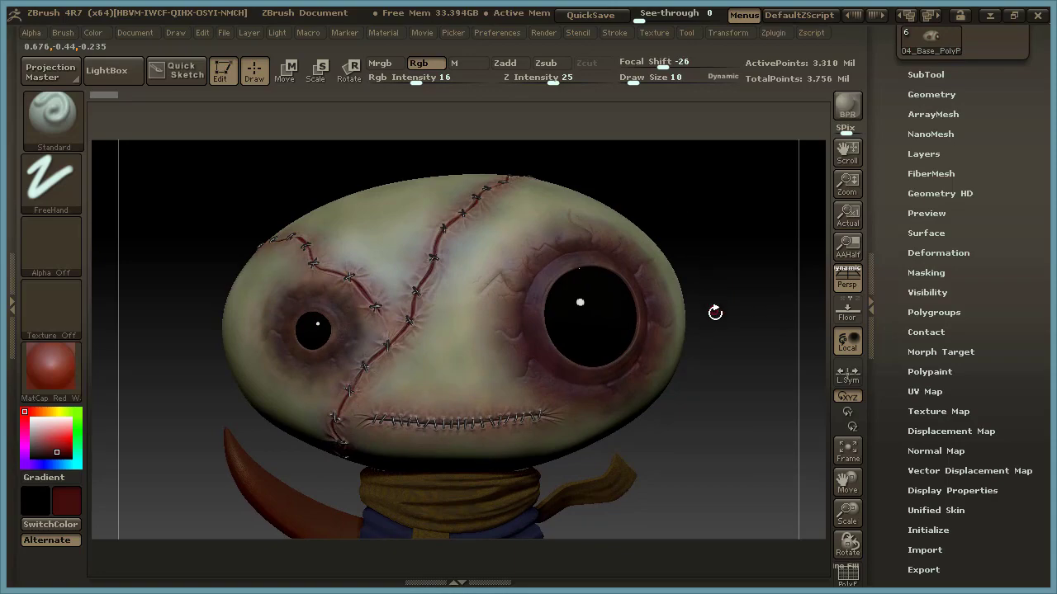
pyautogui.moveTo(719, 319); pyautogui.dragTo(719, 340)
pyautogui.keyDown('alt'); pyautogui.moveTo(727, 377); pyautogui.dragTo(581, 395); pyautogui.keyUp('alt')
pyautogui.moveTo(646, 331); pyautogui.dragTo(644, 341)
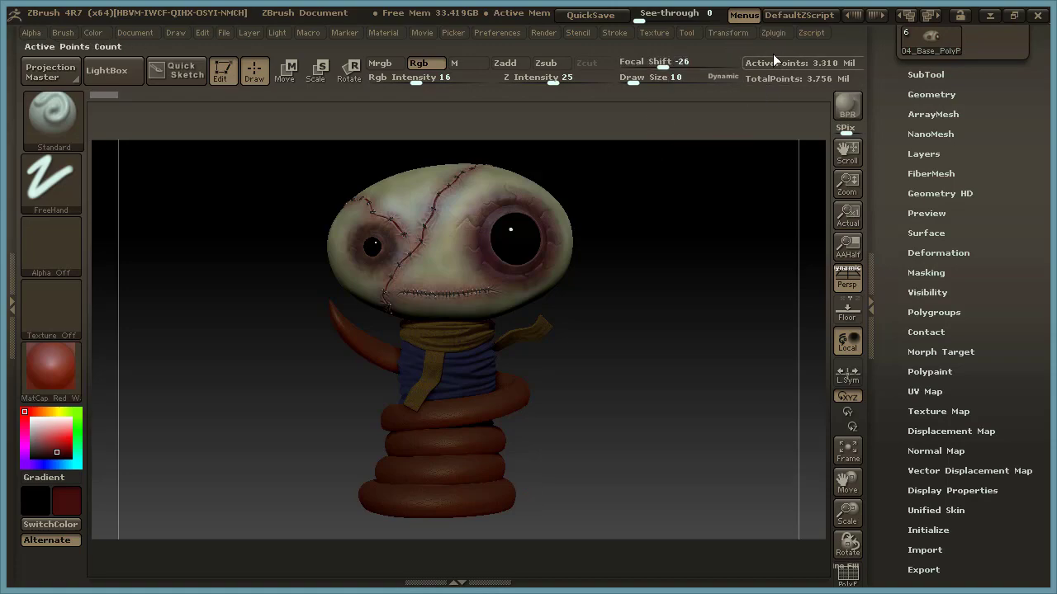
# Look over the map types and export settings offered by the Multi Map Exporter.
pyautogui.click(779, 31)
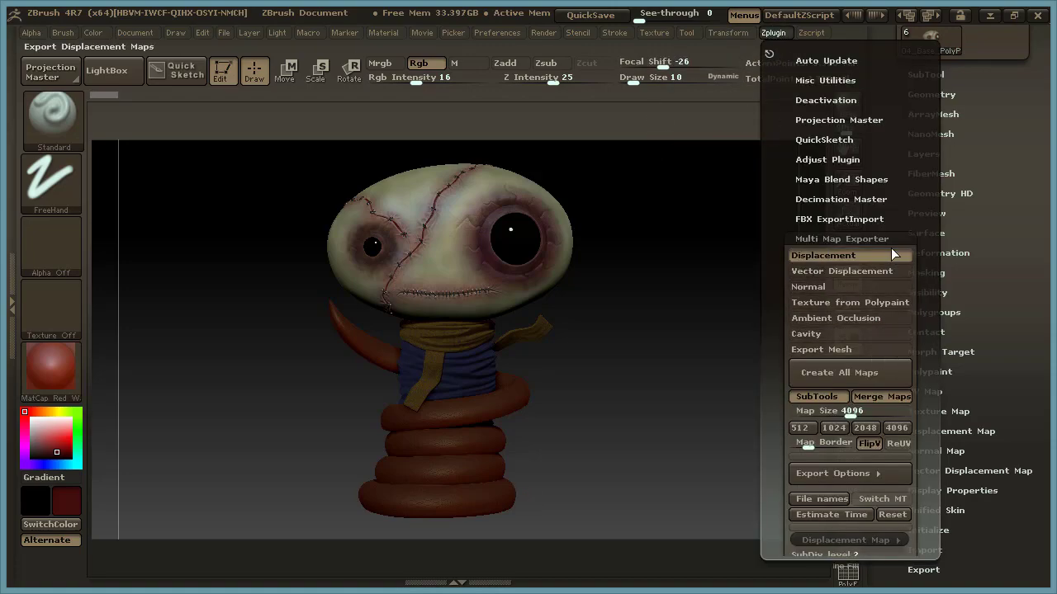
pyautogui.click(856, 238)
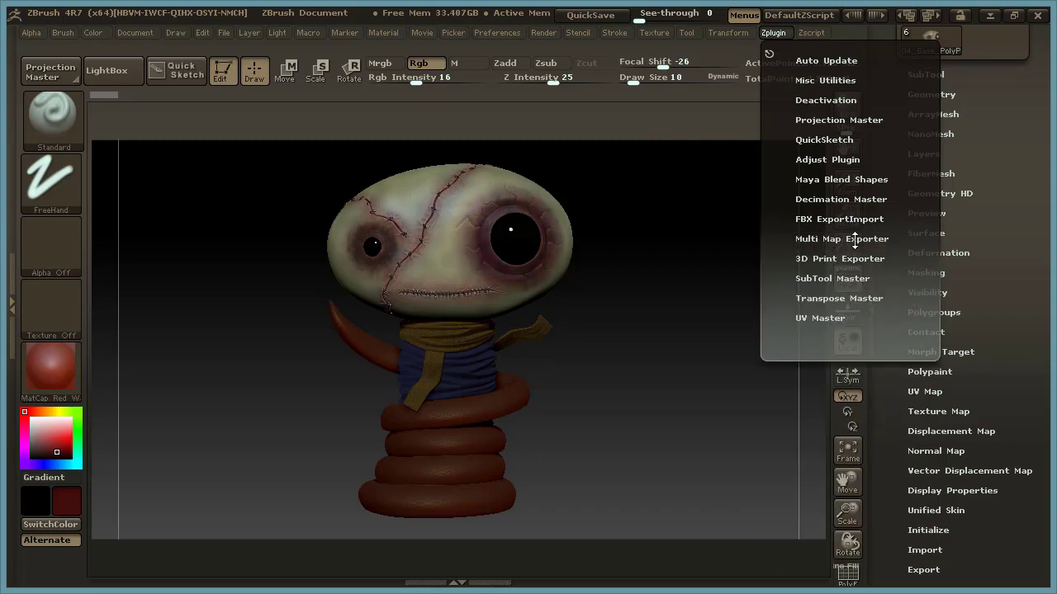
pyautogui.click(857, 240)
pyautogui.moveTo(923, 198); pyautogui.dragTo(920, 377)
pyautogui.click(869, 333)
pyautogui.moveTo(924, 292); pyautogui.dragTo(922, 335)
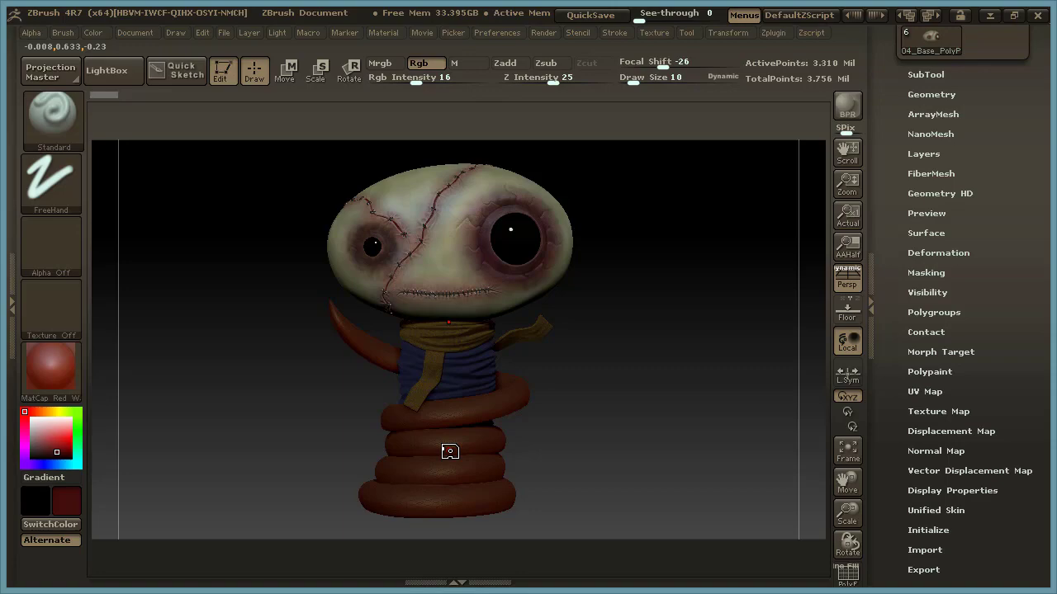
# Enable Ambient Occlusion, Cavity and Export Mesh in the Multi Map Exporter.
pyautogui.click(771, 32)
pyautogui.click(772, 32)
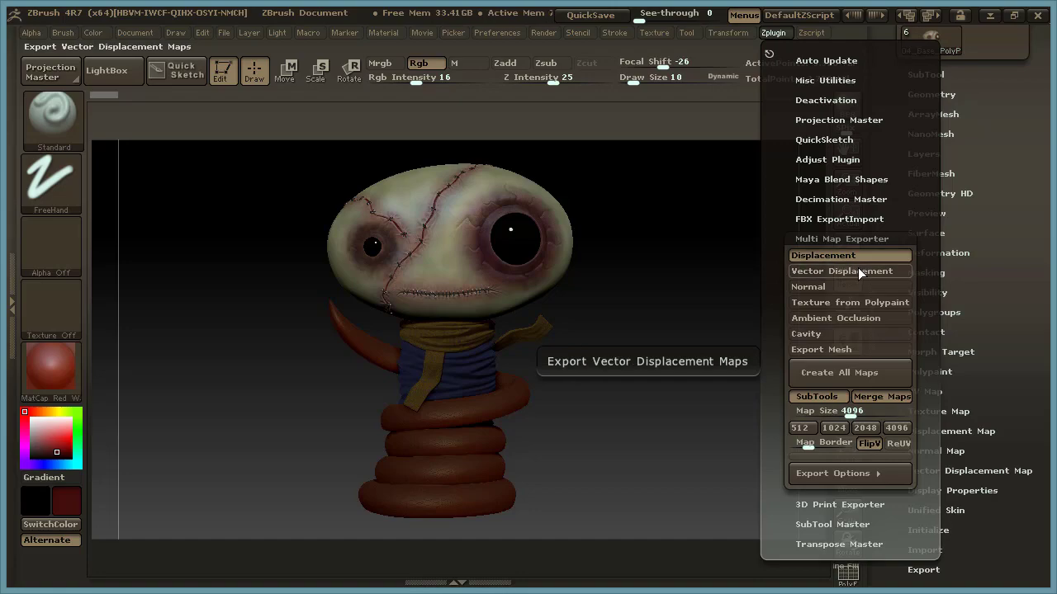
pyautogui.click(865, 320)
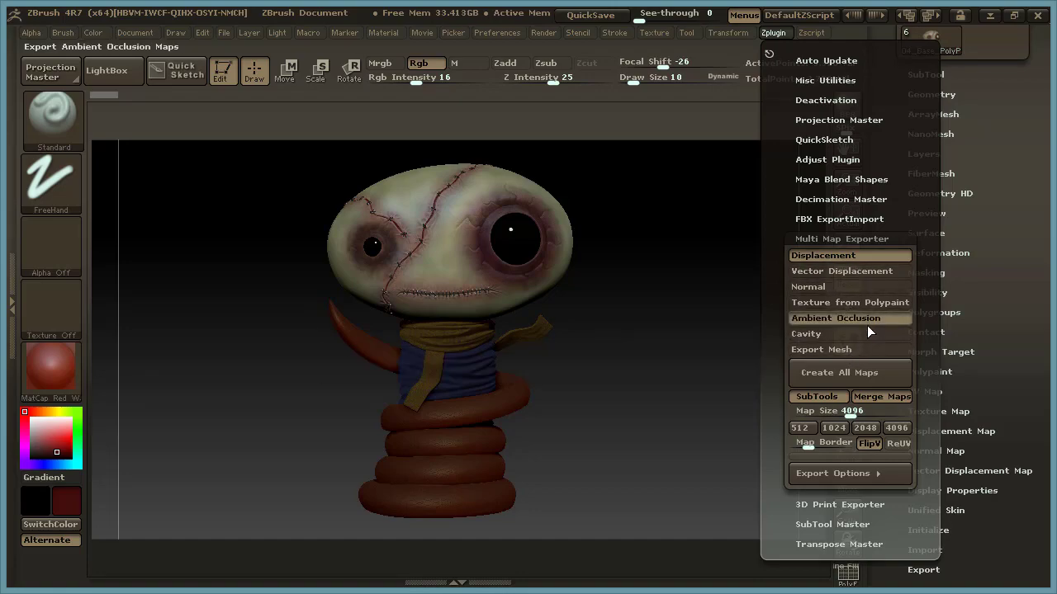
pyautogui.click(860, 334)
pyautogui.click(864, 348)
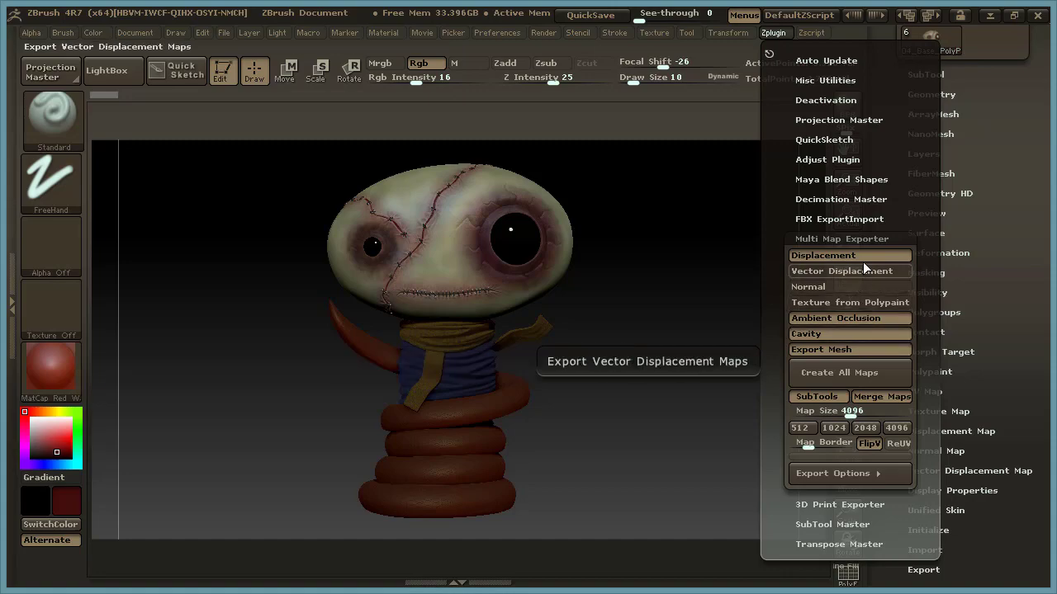
# Review the Multi Map Exporter's Export Options, including the Displacement Map, Mesh Export, map size and Merge Maps settings.
pyautogui.scroll(-5, 927, 372)
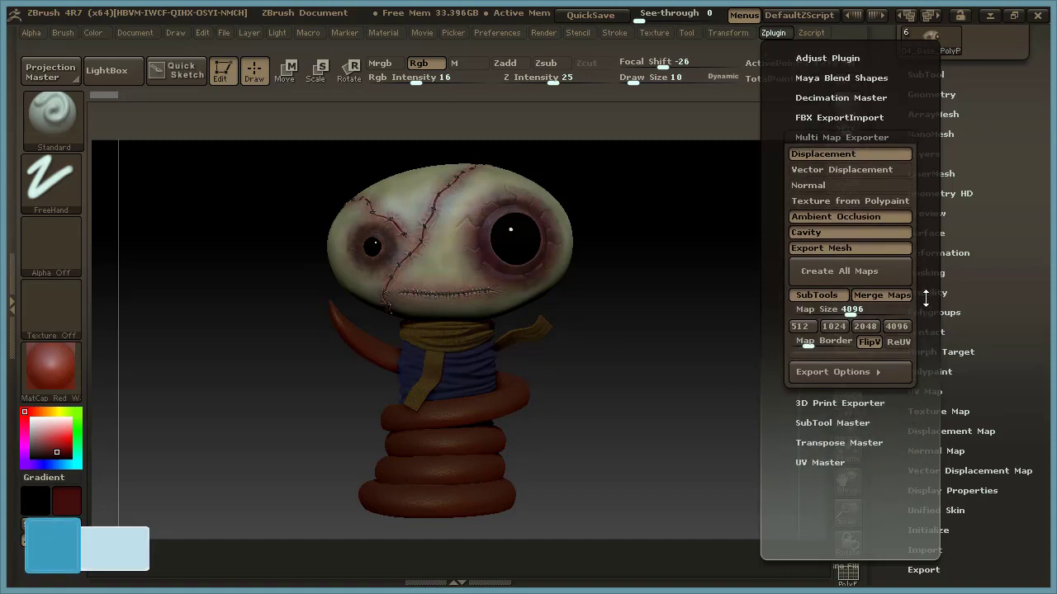
pyautogui.click(869, 359)
pyautogui.scroll(-2, 887, 380)
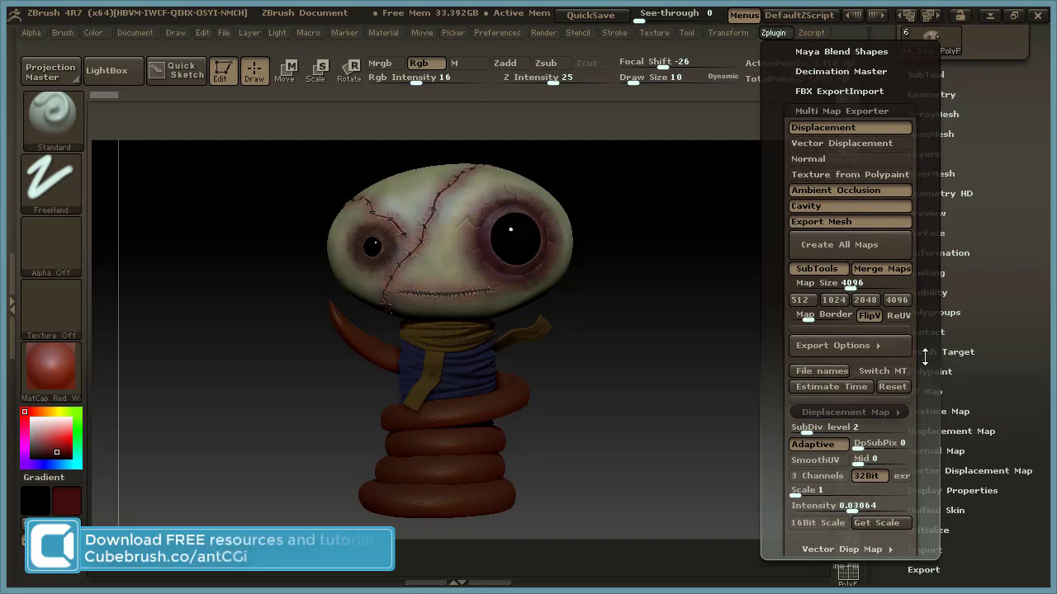
pyautogui.click(891, 393)
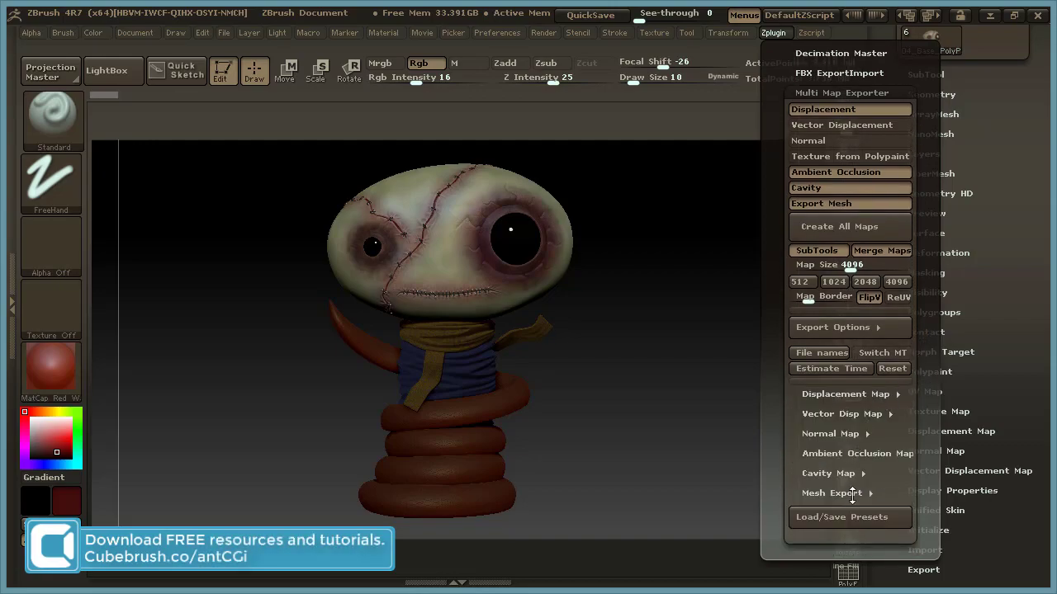
pyautogui.click(857, 494)
pyautogui.scroll(-2, 923, 438)
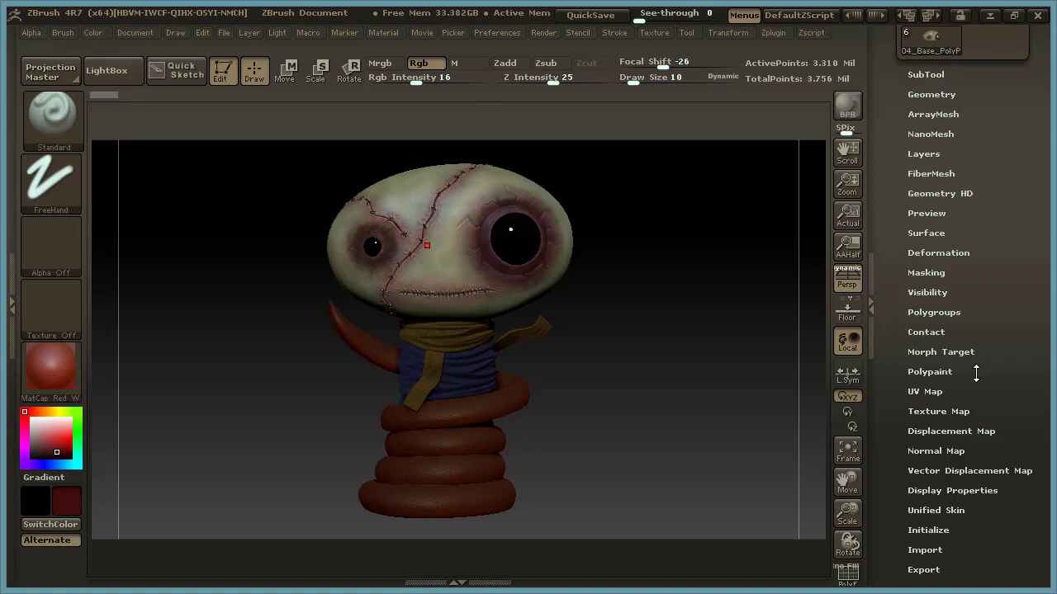
pyautogui.click(771, 31)
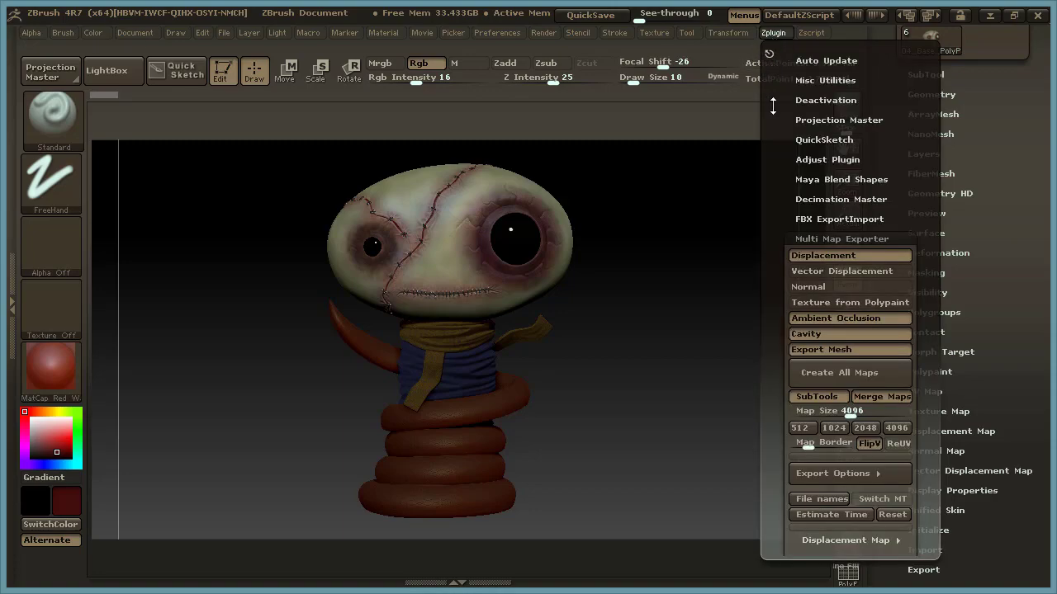
pyautogui.moveTo(928, 403); pyautogui.dragTo(928, 294)
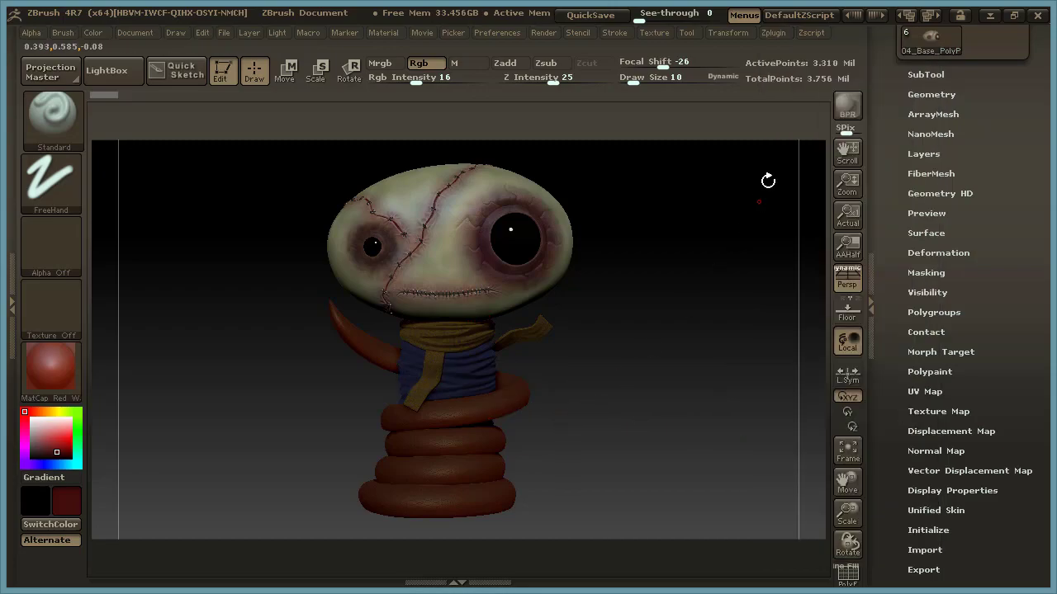
pyautogui.click(774, 32)
pyautogui.moveTo(924, 360); pyautogui.dragTo(923, 227)
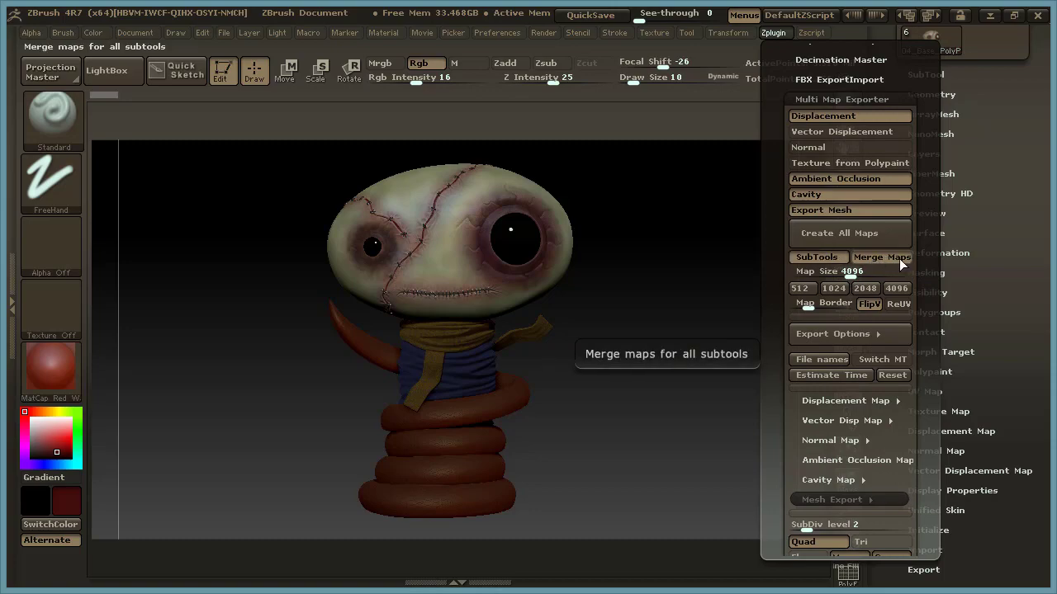
pyautogui.moveTo(927, 341); pyautogui.dragTo(925, 265)
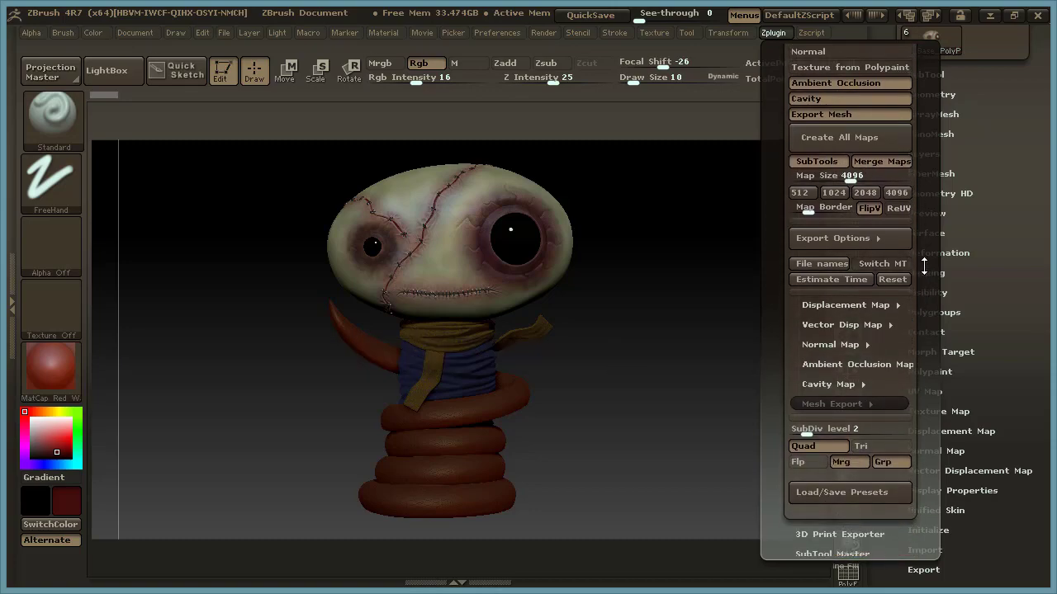
# Collapse the Mesh Export settings and run Create All Maps in the Multi Map Exporter.
pyautogui.click(879, 304)
pyautogui.click(880, 304)
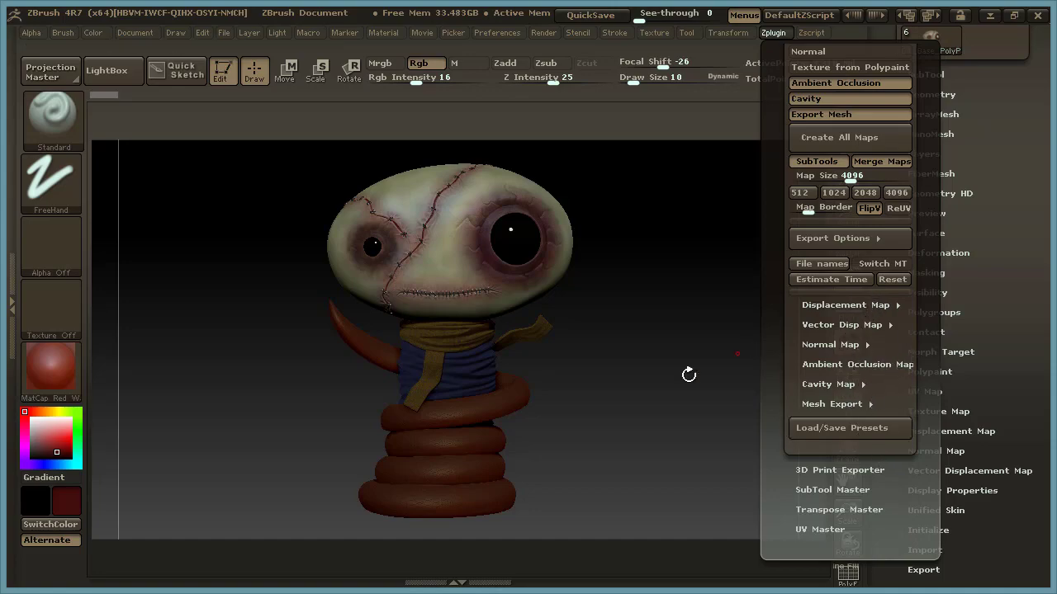
pyautogui.click(775, 30)
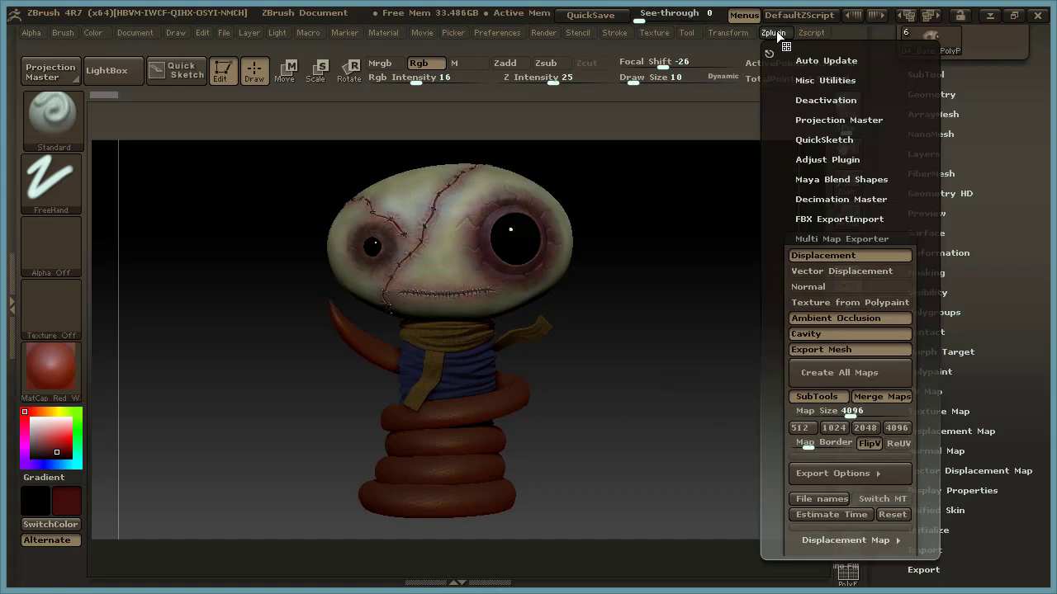
pyautogui.click(872, 376)
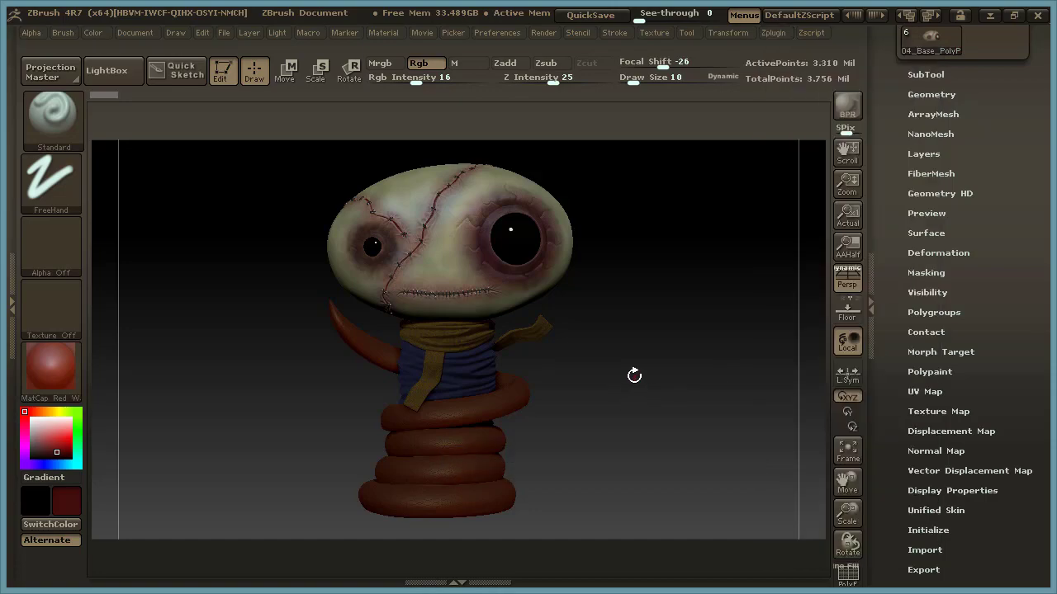